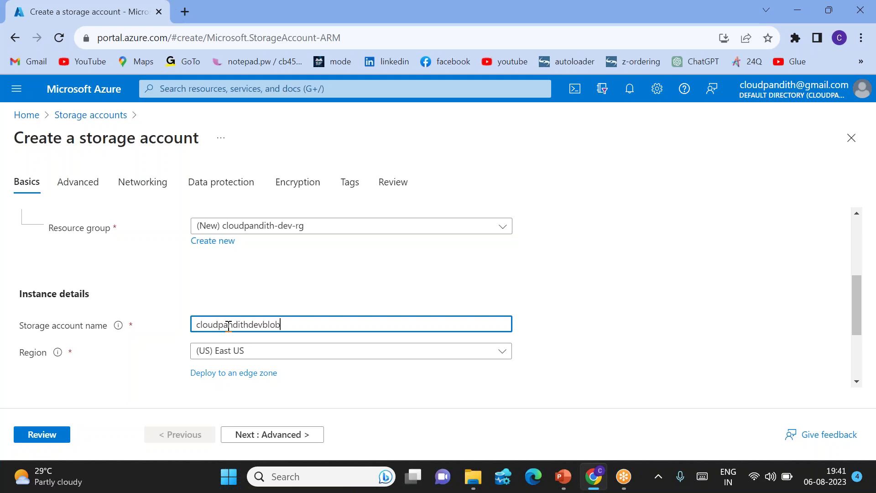
Review and create the cloudpandithdevblob storage account, then open a new browser tab.
left_click(299, 291)
scroll(299, 291, "down", 1)
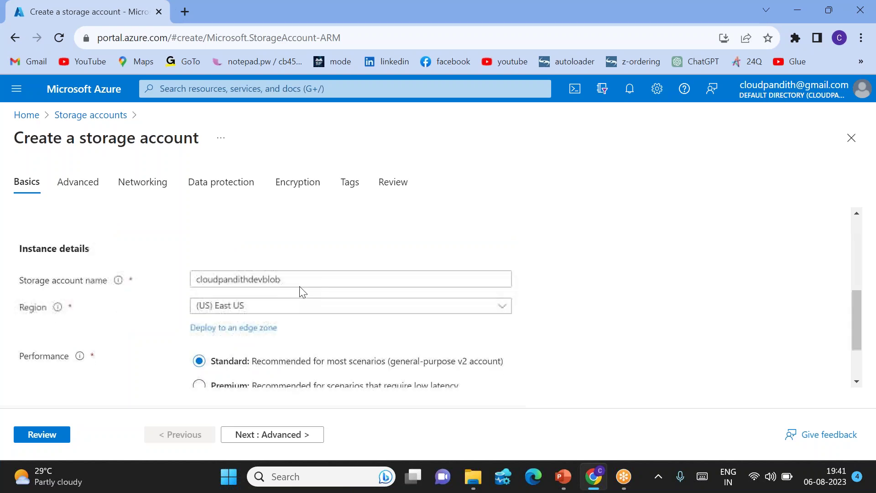
left_click(42, 434)
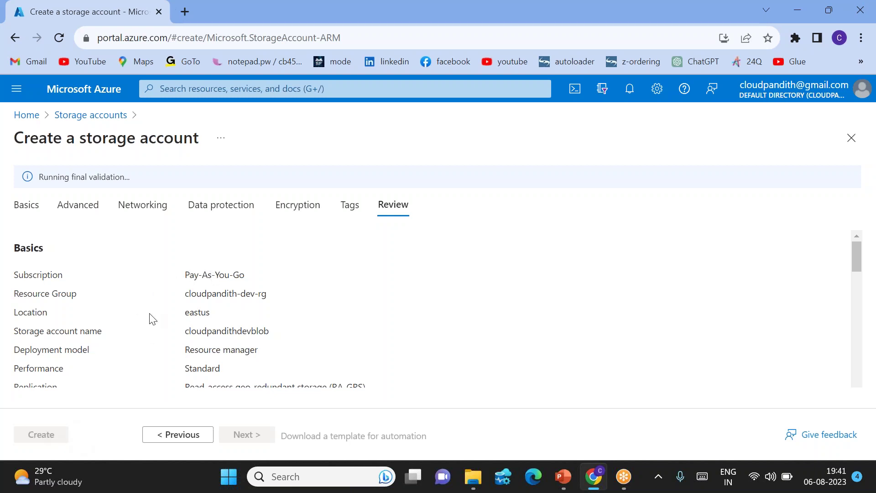
left_click(41, 434)
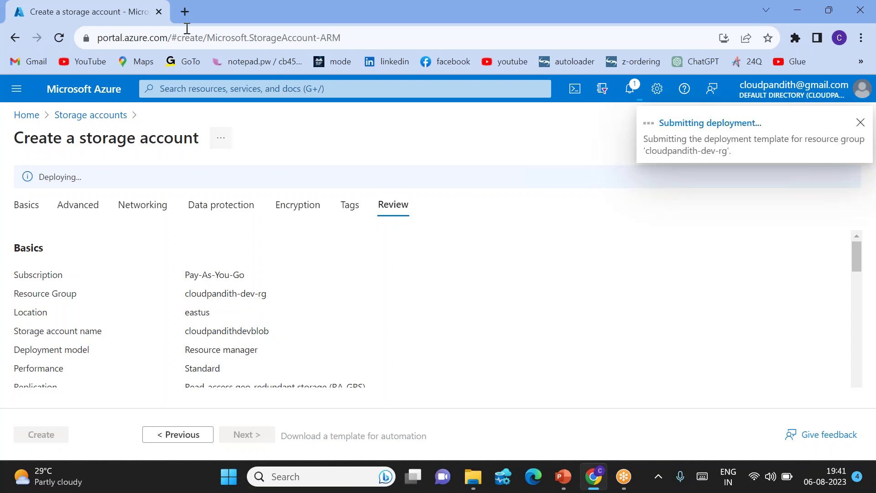
left_click(185, 11)
Load portal.azure.com in the new tab and sign in with the existing account.
type("portal")
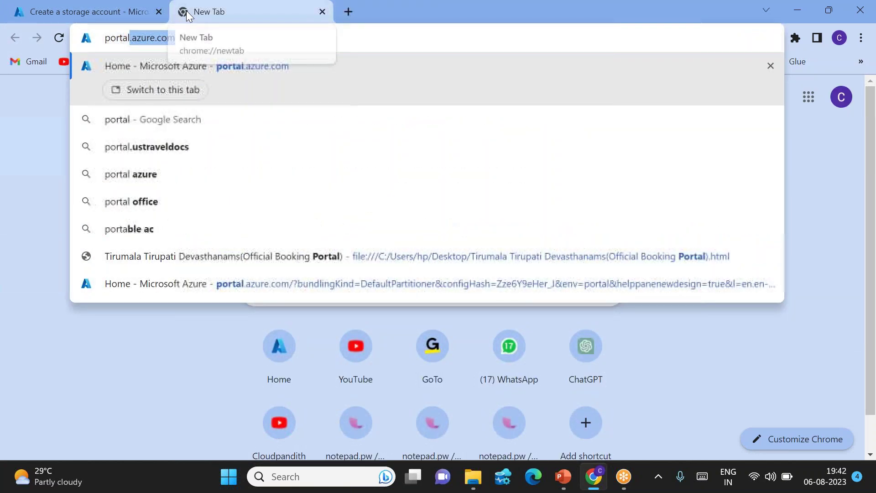
key("Return")
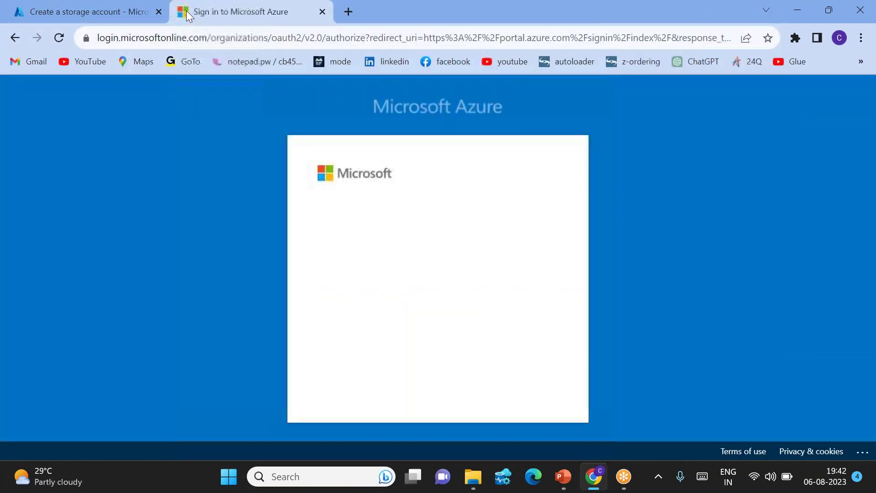
left_click(413, 266)
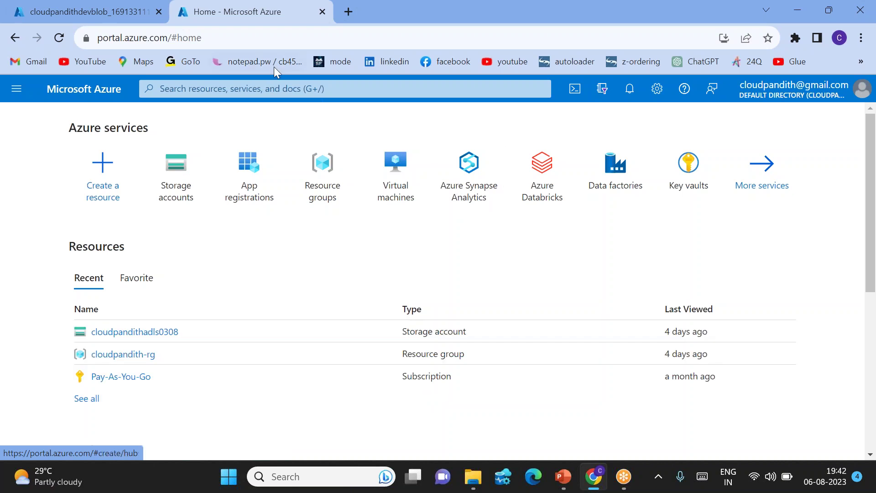
Search for SQL databases and start creating a new SQL database.
left_click(269, 89)
type("sql databa")
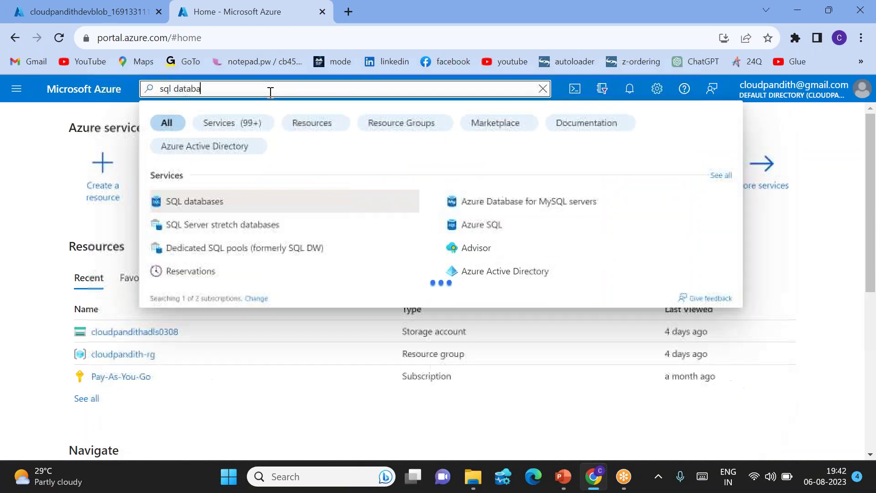
left_click(190, 201)
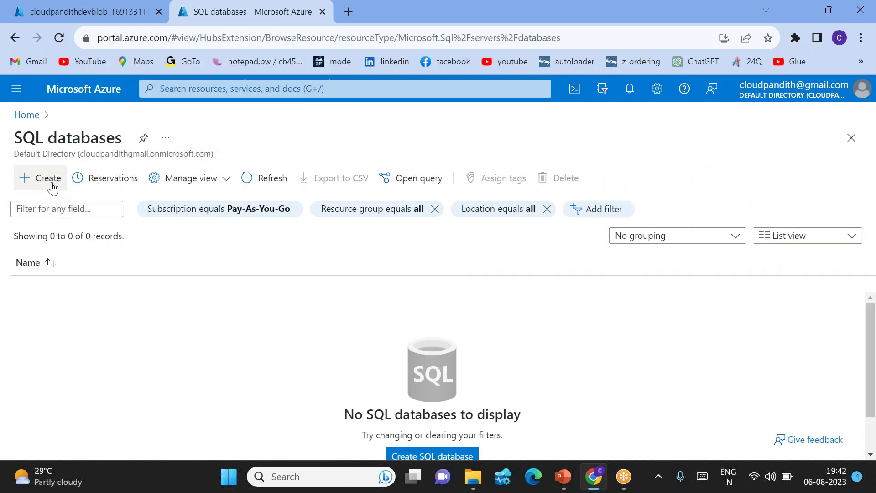
left_click(48, 179)
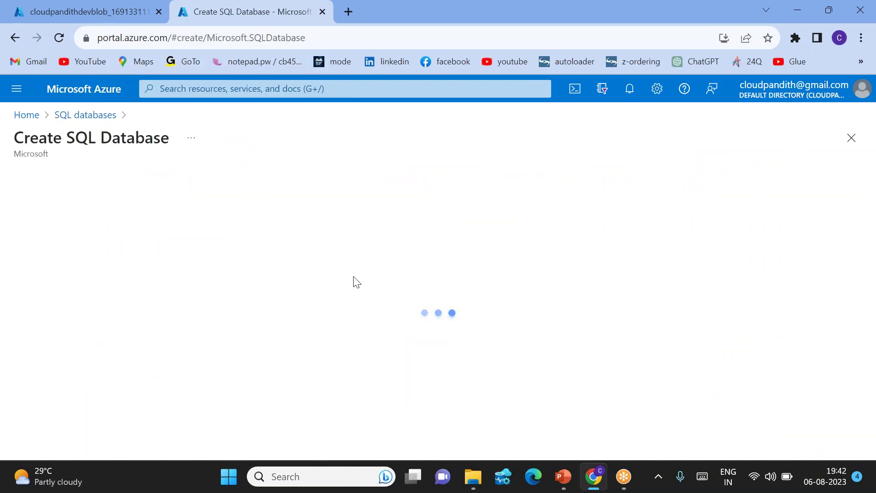
scroll(255, 297, "down", 3)
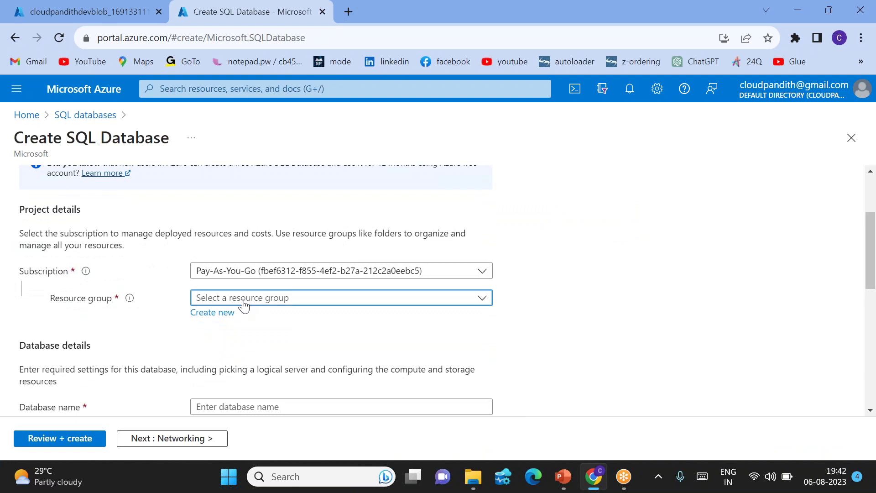
Place the database in cloudpandith-dev-rg and name it cloudpandithsqldb.
left_click(255, 298)
left_click(254, 344)
scroll(254, 344, "down", 2)
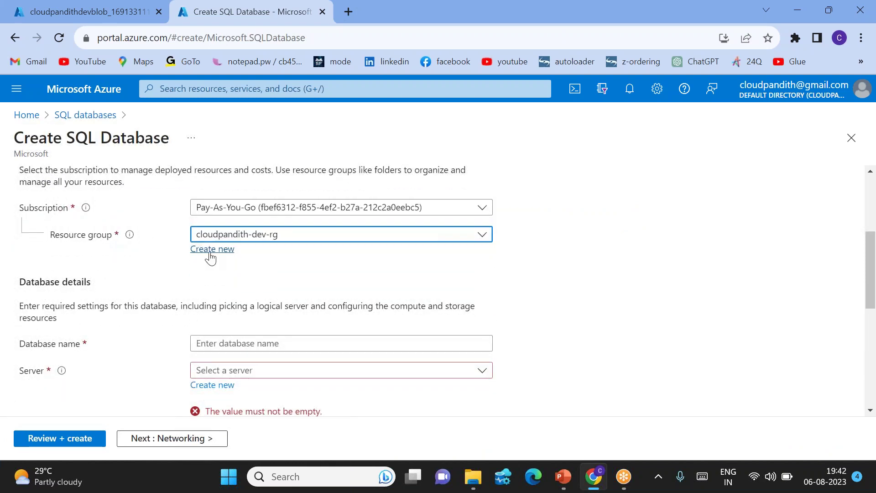
left_click(223, 340)
type("cl")
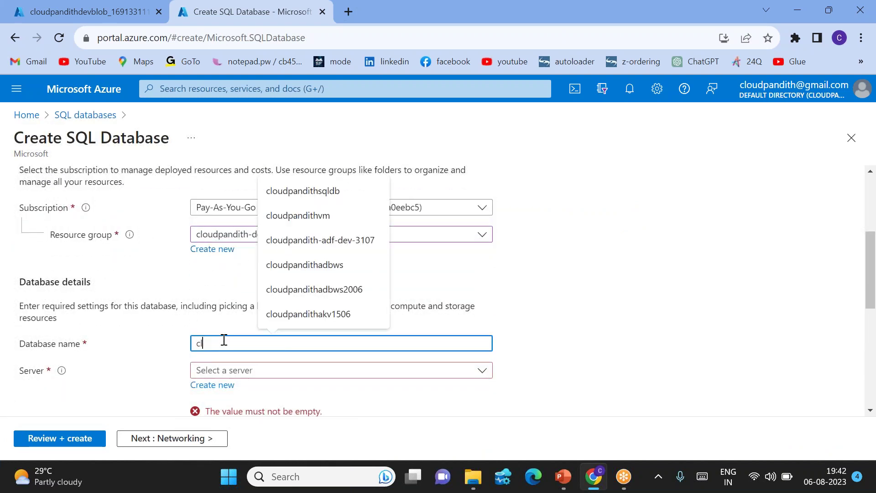
type("oudpandithsqldb")
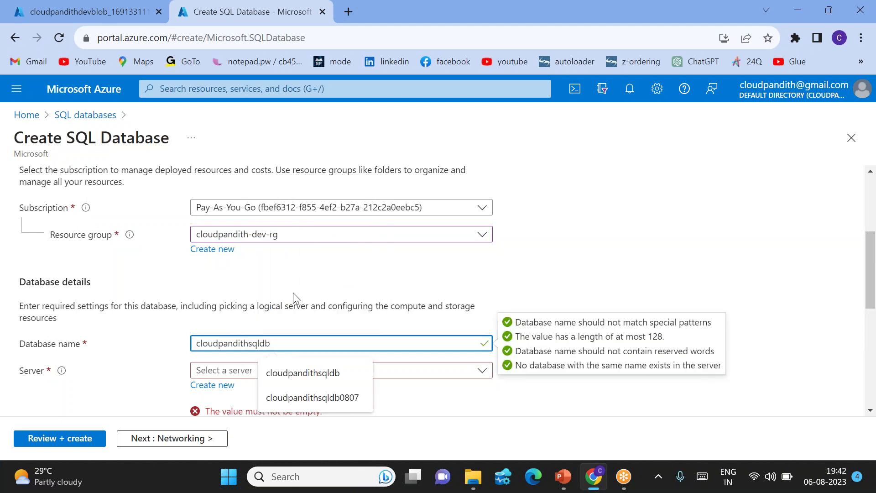
left_click(333, 277)
scroll(334, 278, "down", 2)
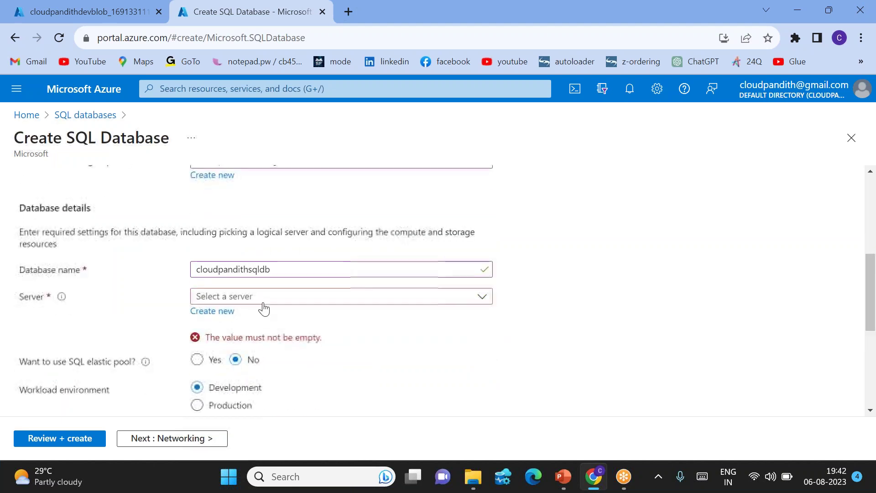
Define a new server using SQL authentication, entering the admin login and password twice.
left_click(226, 318)
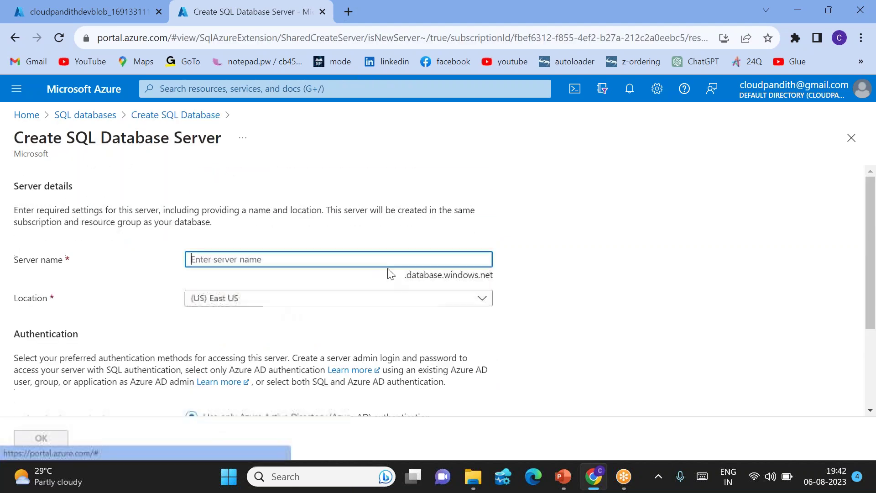
type("cloudpandithsqlserver0608")
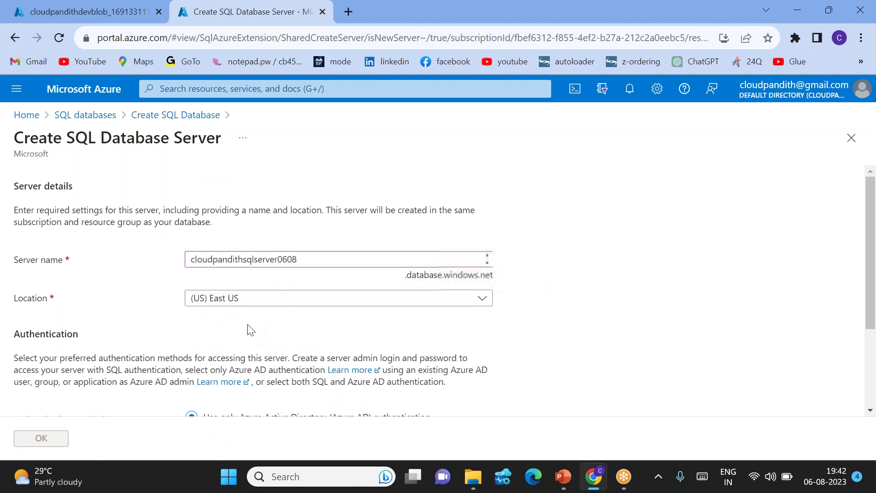
scroll(247, 330, "down", 3)
left_click(205, 330)
scroll(205, 336, "down", 1)
left_click(212, 321)
type("m")
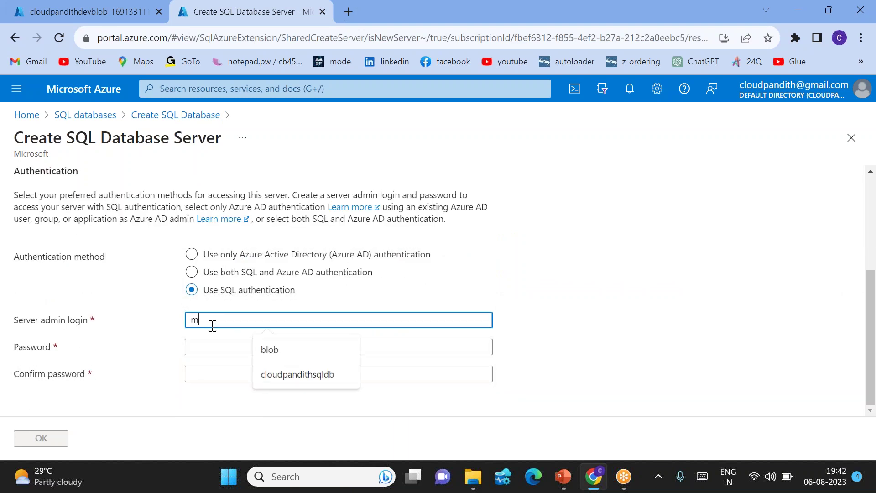
type("allaiah")
key("Tab")
type("********")
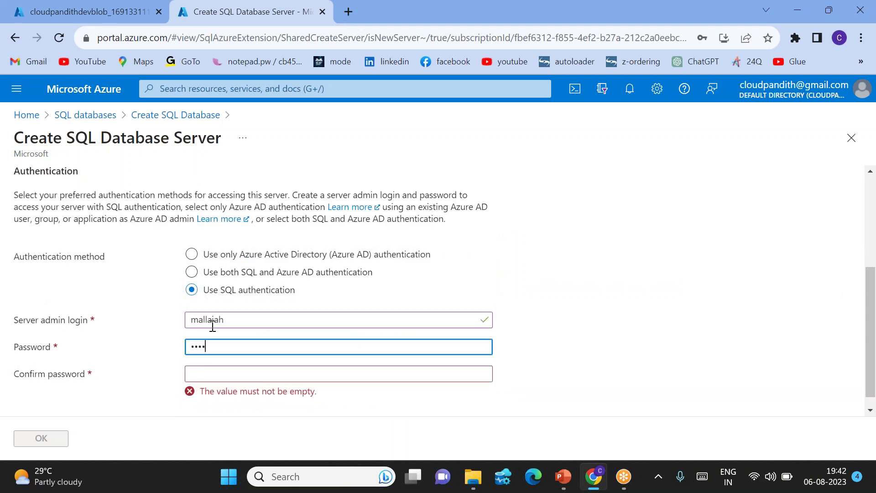
type("**")
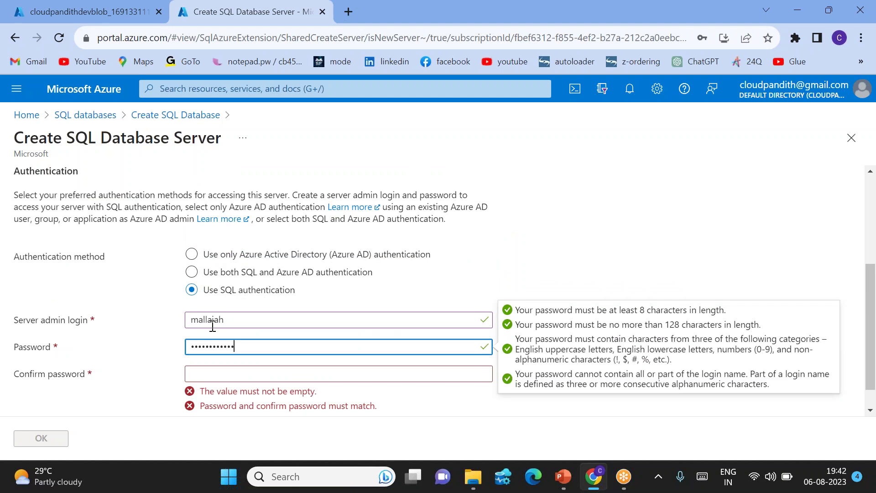
key("Tab")
type("**")
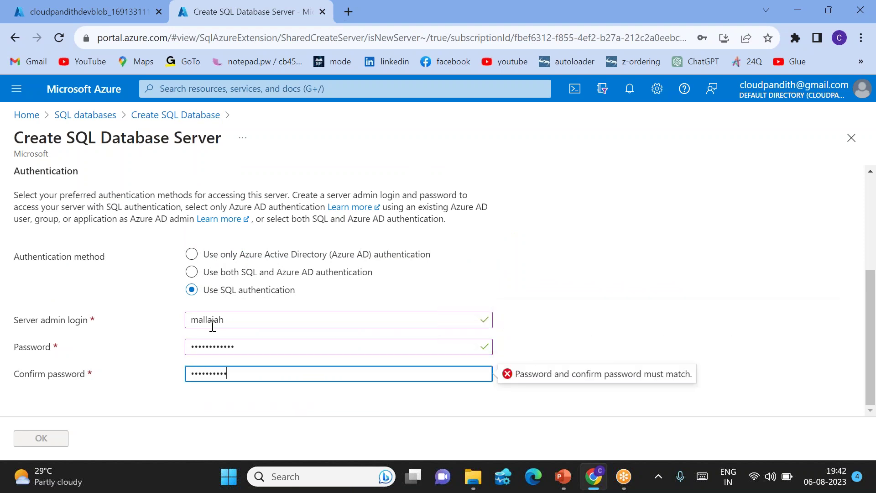
type("**********")
left_click(145, 383)
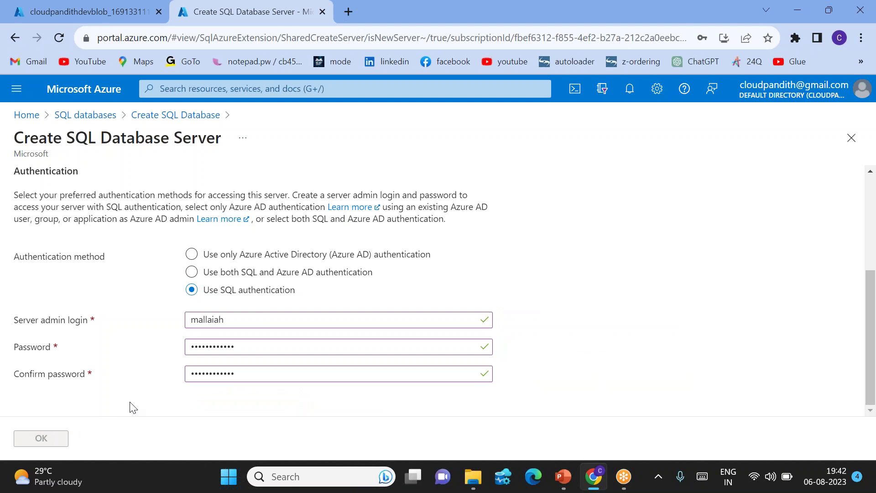
Change the taken server name to cloudpandithsqlserver06082 and confirm the new server.
scroll(133, 407, "up", 2)
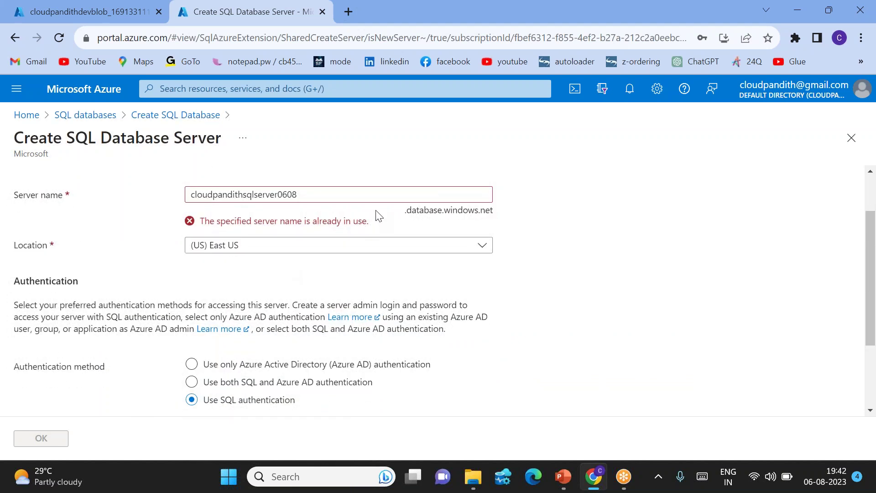
left_click(300, 195)
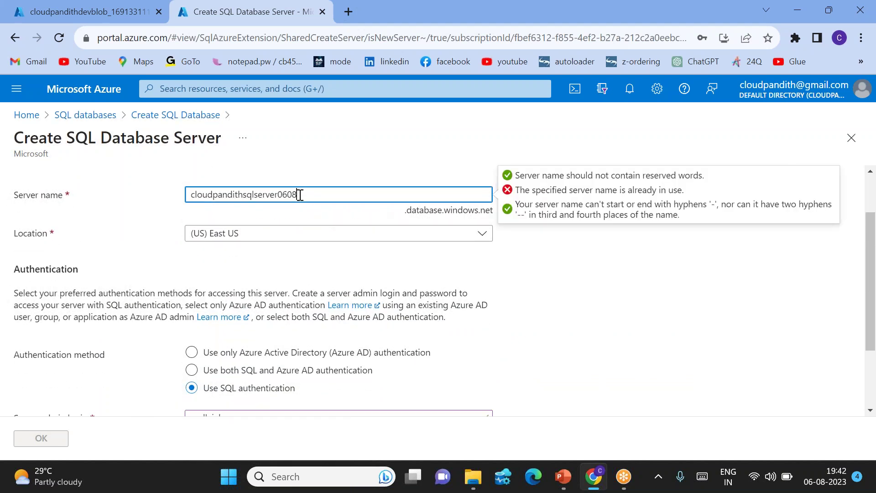
type("2")
left_click(360, 168)
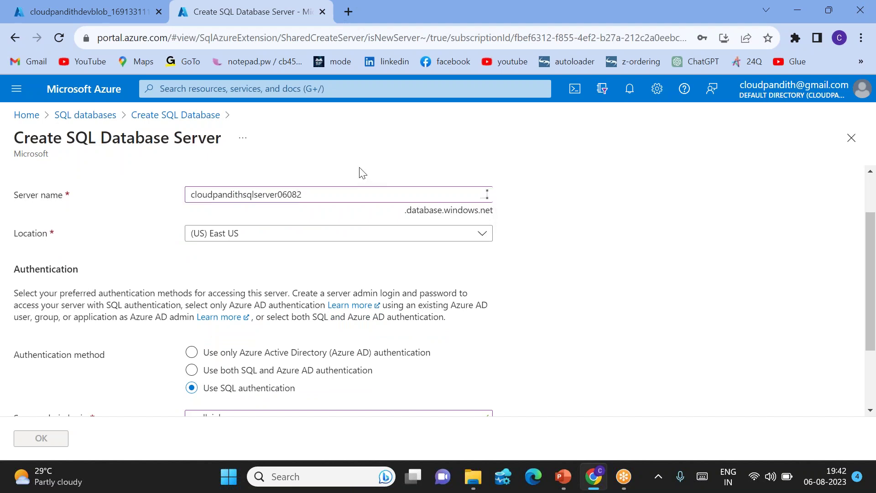
left_click(49, 441)
Switch compute to the Standard (Budget friendly) tier, keeping 10 DTUs and 250 GB, and apply.
scroll(296, 265, "down", 3)
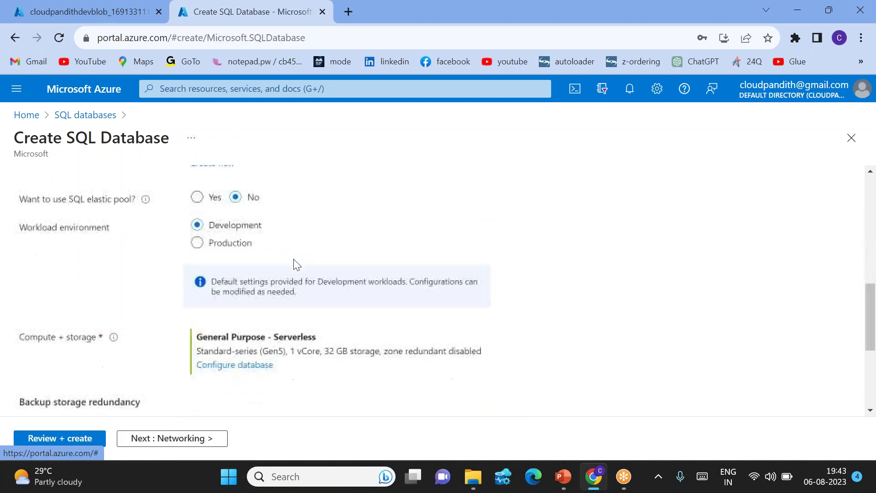
scroll(368, 253, "down", 1)
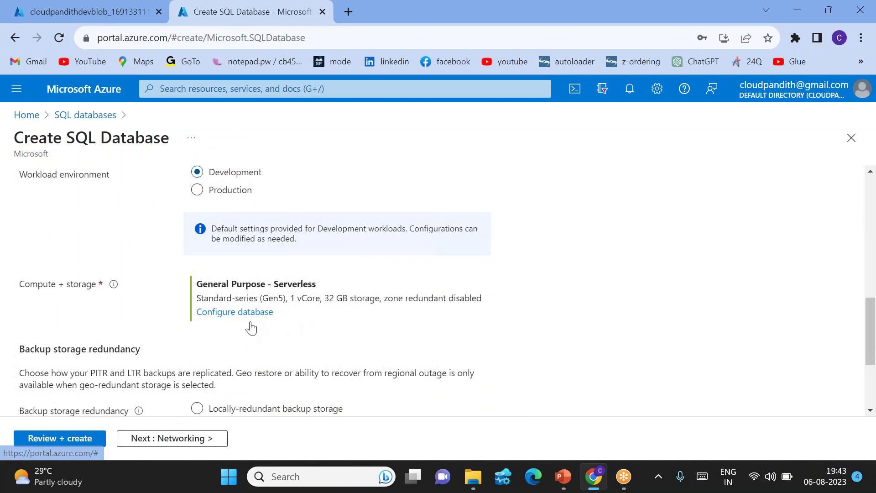
scroll(251, 319, "down", 3)
scroll(272, 305, "up", 2)
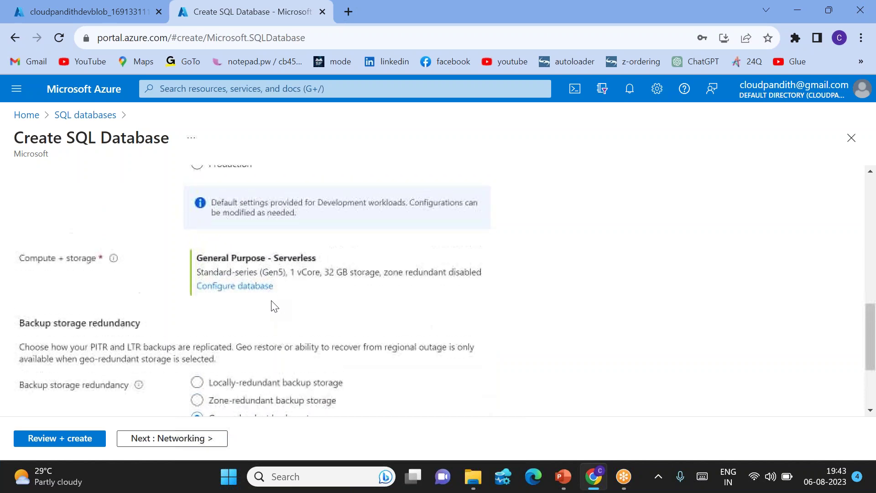
left_click(231, 292)
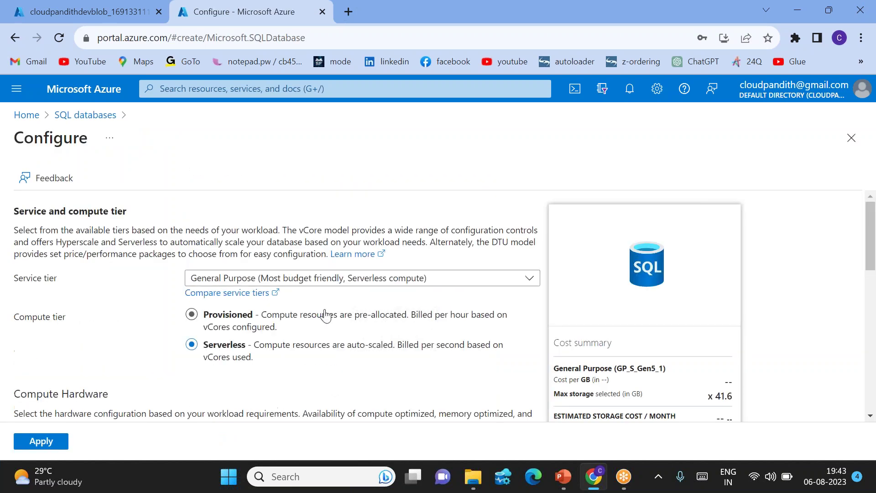
scroll(464, 330, "down", 3)
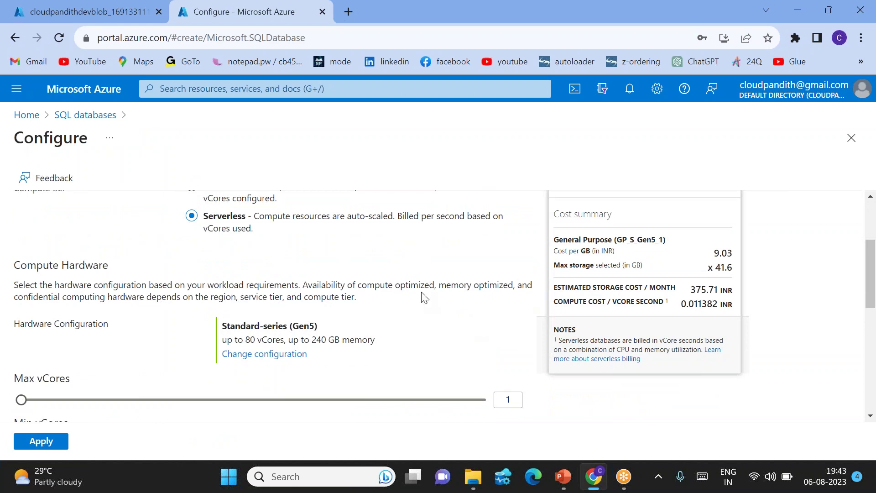
scroll(423, 296, "up", 2)
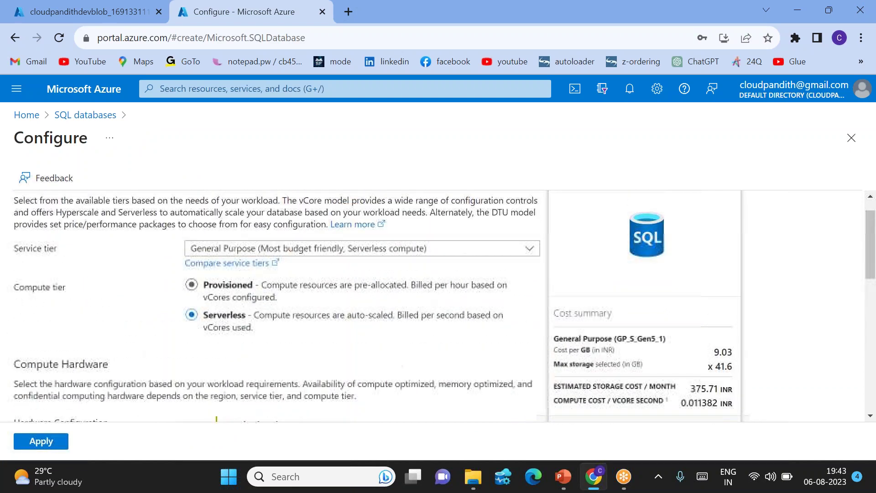
left_click(293, 251)
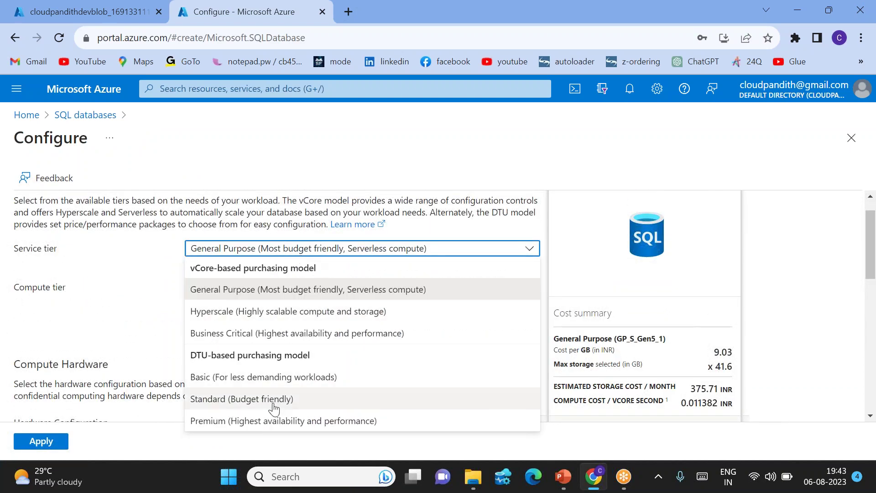
left_click(274, 400)
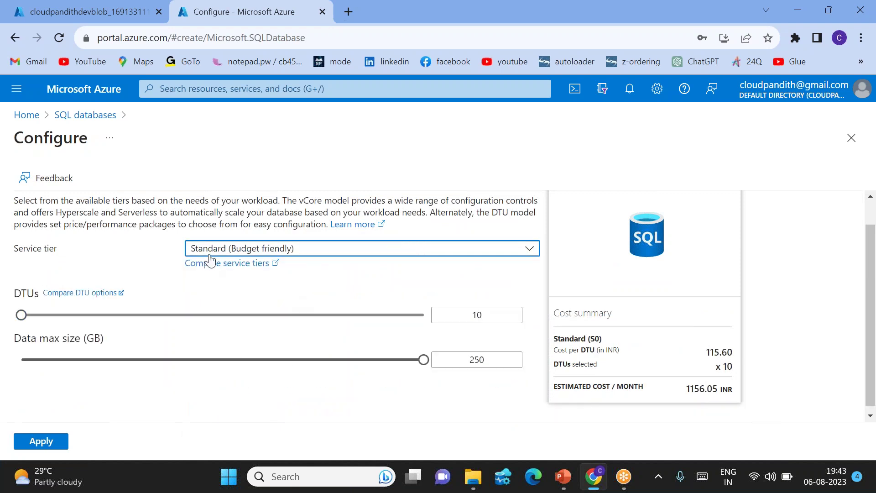
scroll(438, 304, "down", 1)
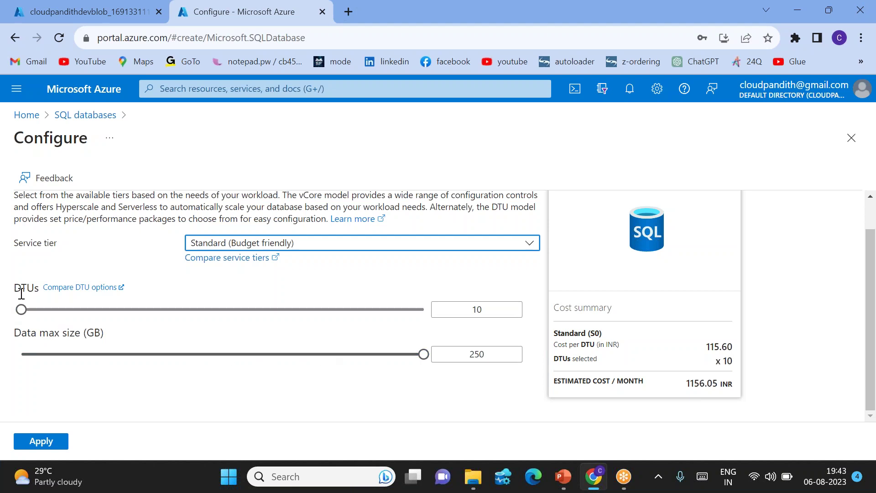
left_click_drag(12, 288, 38, 286)
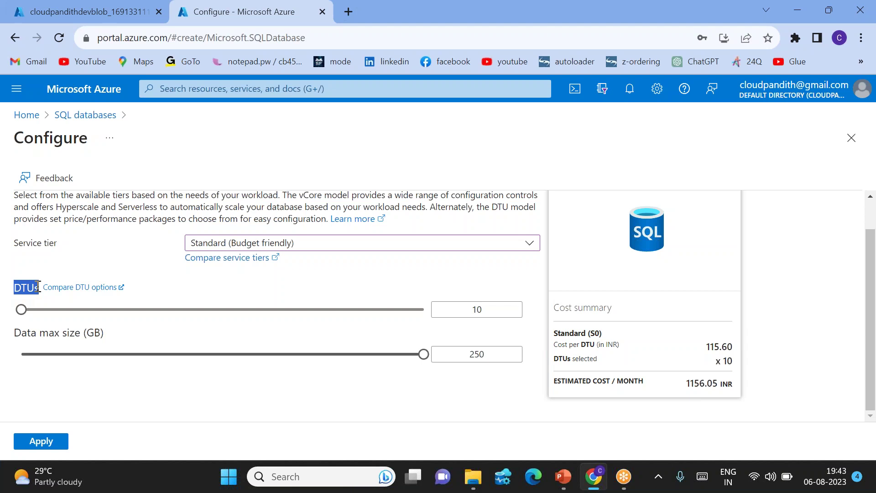
left_click_drag(692, 379, 744, 384)
left_click(40, 441)
Review and create the S0 SQL database, check the storage deployment tab, then open a new tab.
left_click(41, 439)
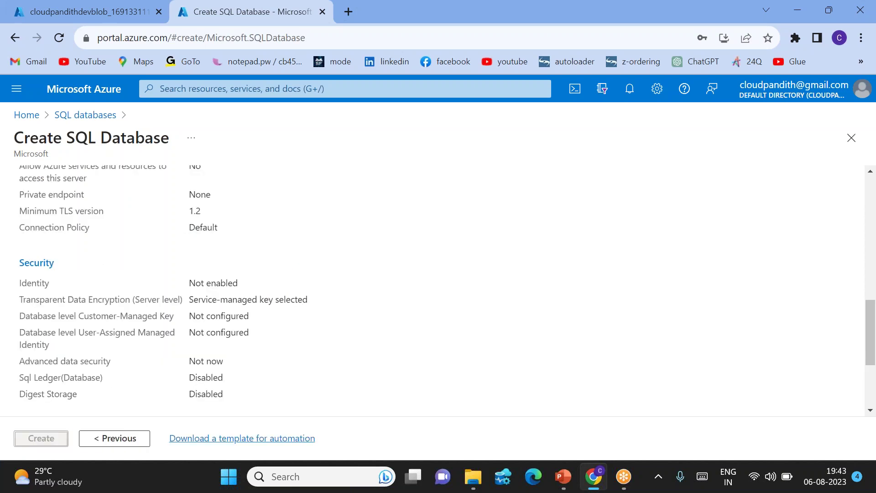
left_click(42, 439)
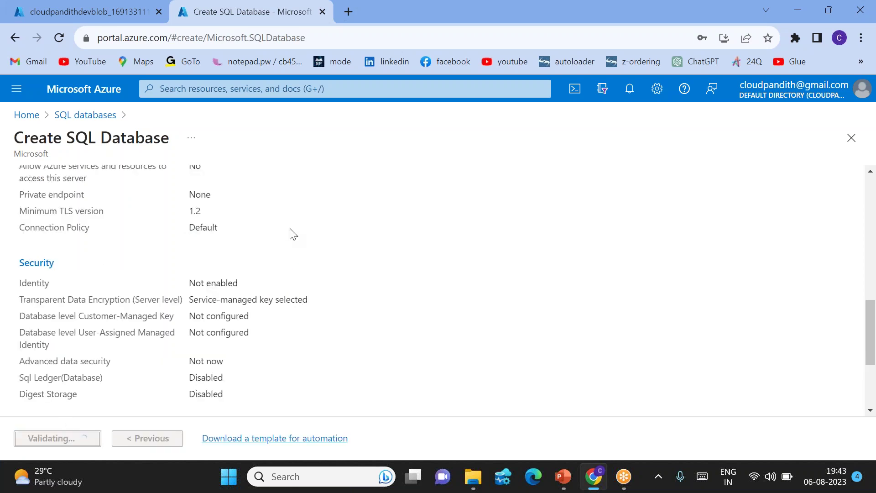
scroll(177, 292, "up", 10)
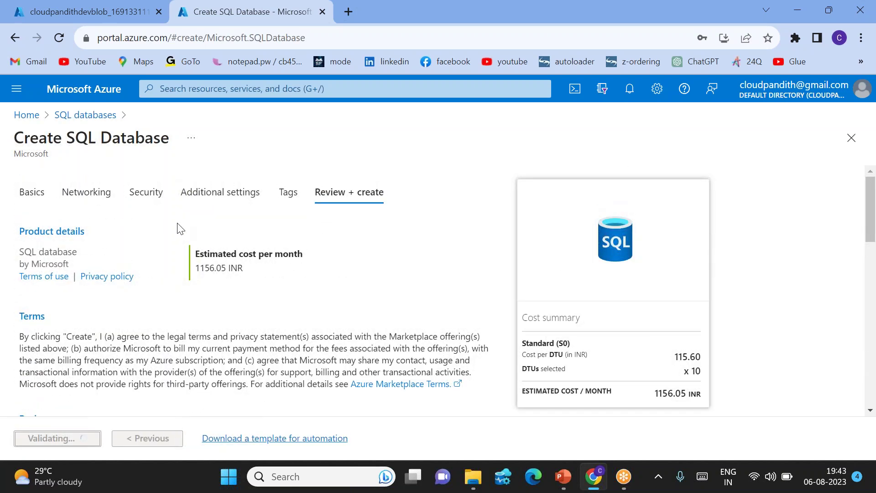
left_click(101, 9)
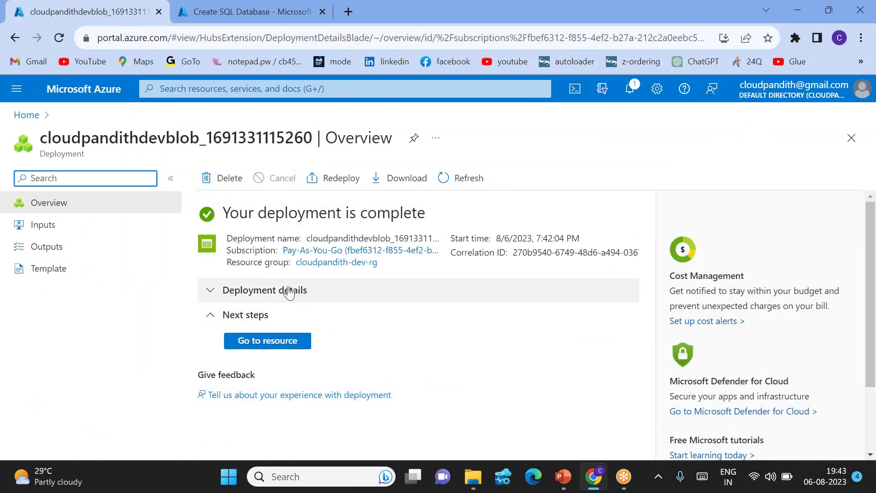
left_click(232, 14)
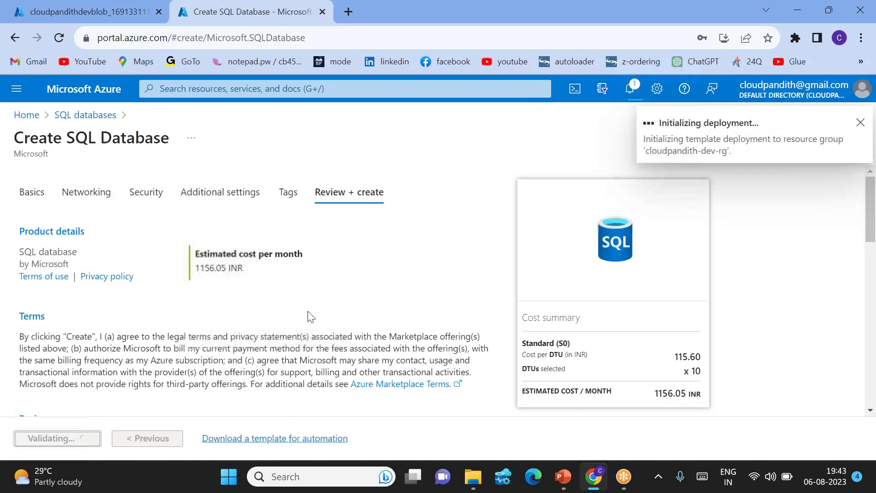
left_click(348, 13)
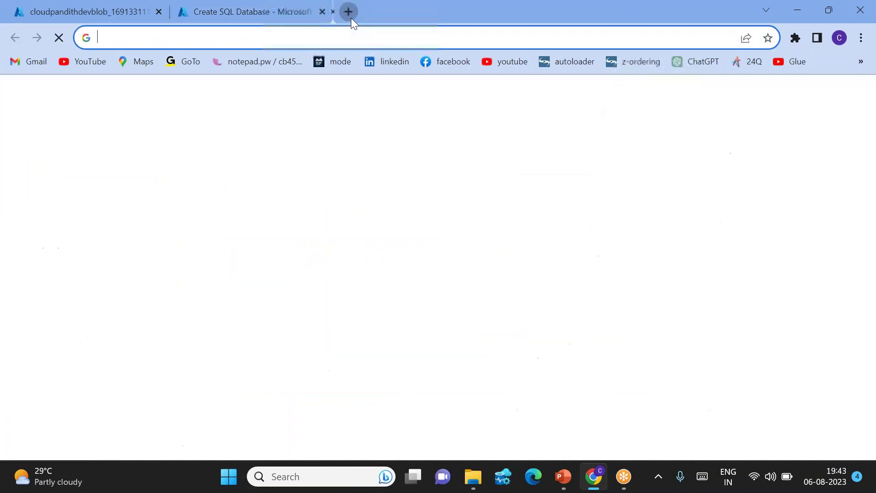
Sign in to portal.azure.com and start creating a new data factory.
type("porta")
key("Return")
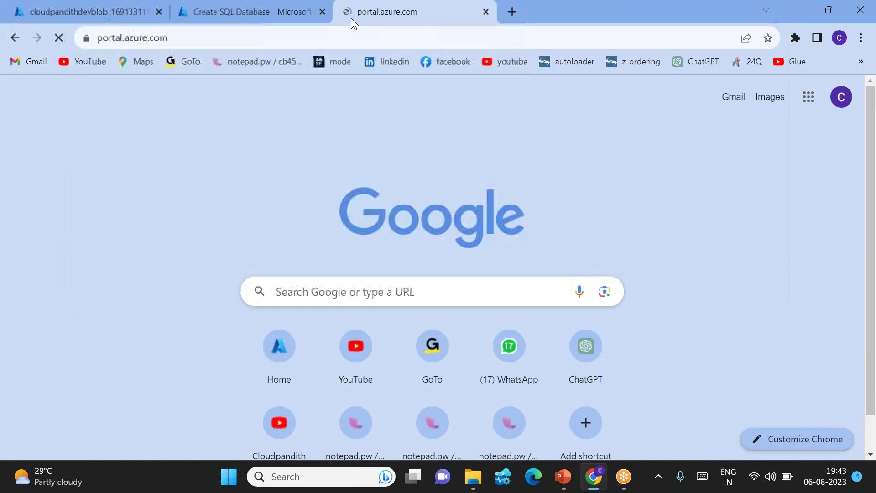
left_click(406, 260)
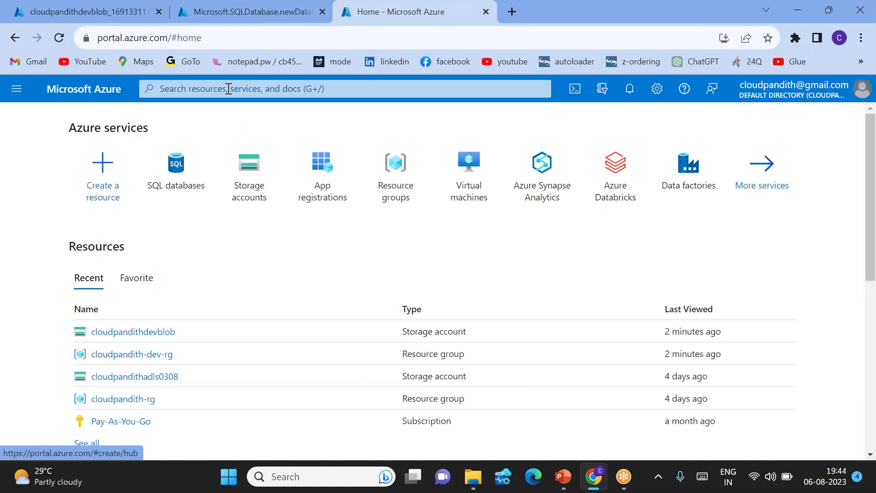
left_click(689, 166)
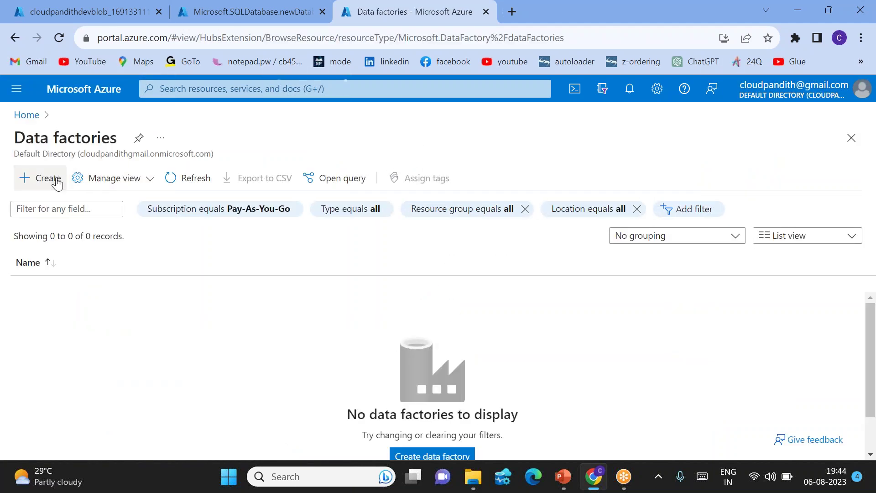
left_click(57, 183)
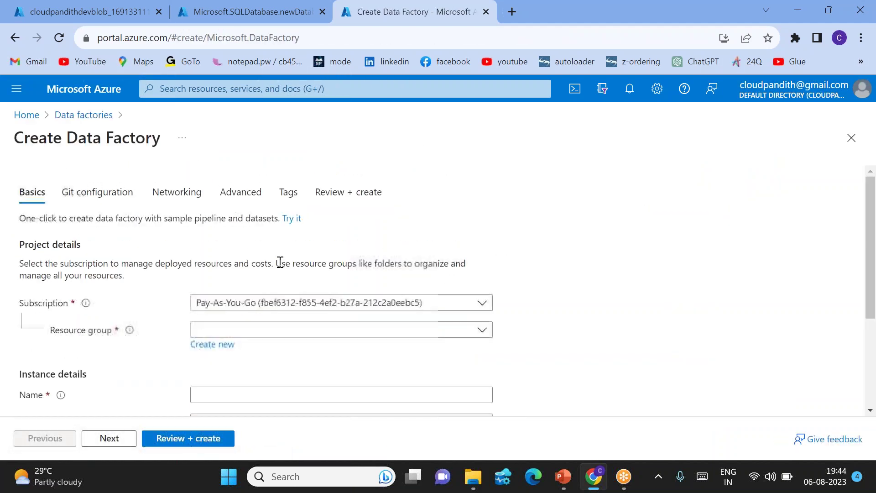
Create data factory cloudpandithadf06082 in cloudpandith-dev-rg, East US, V2.
scroll(274, 255, "down", 2)
left_click(247, 257)
left_click(256, 305)
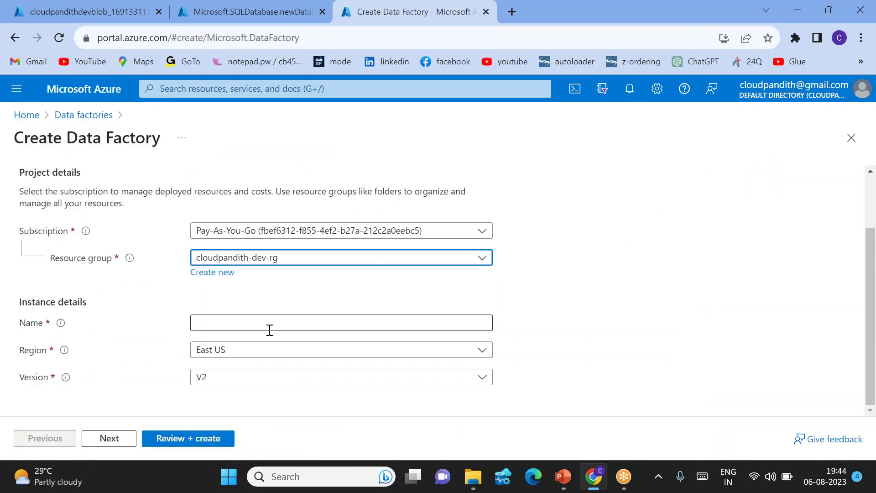
left_click(236, 328)
type("cloudp")
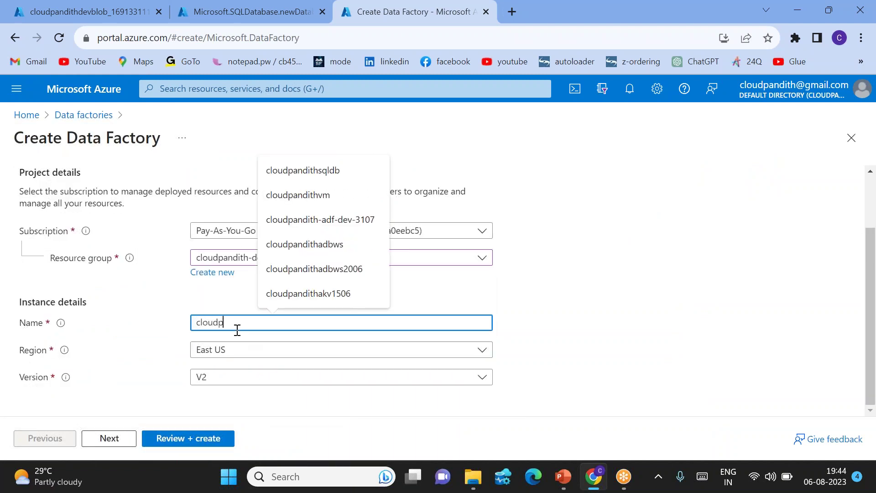
type("andithadf06082")
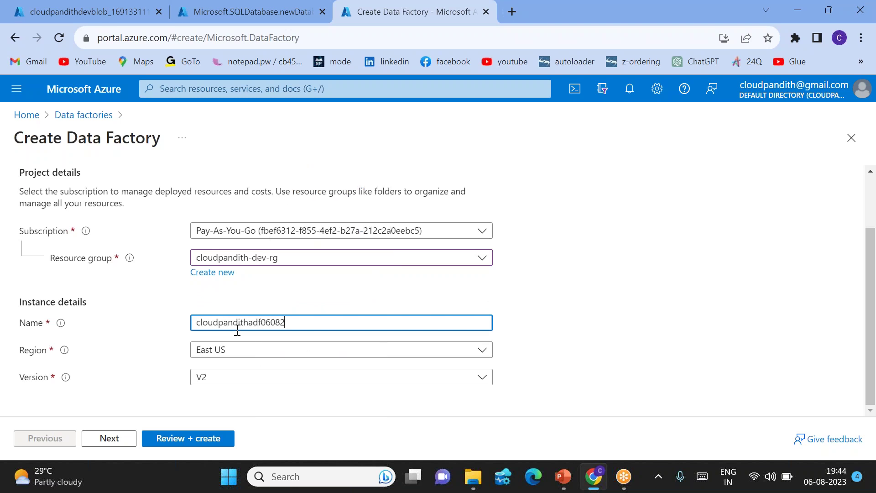
left_click(487, 289)
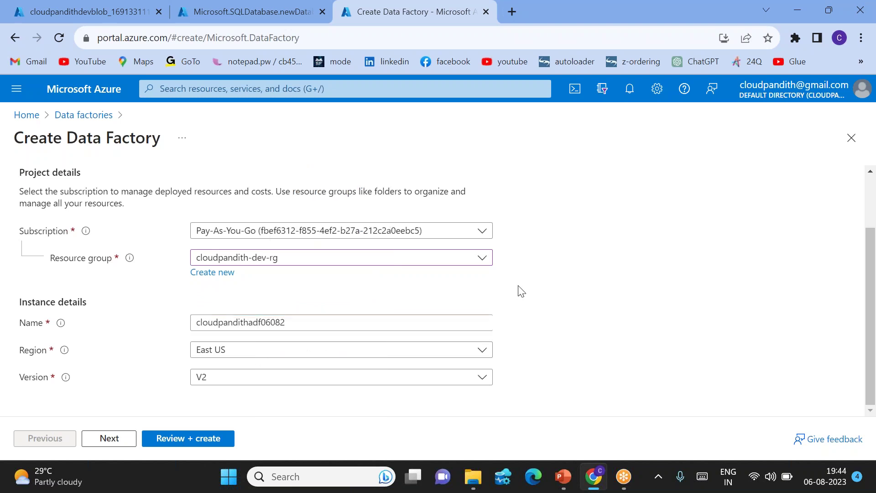
left_click(176, 439)
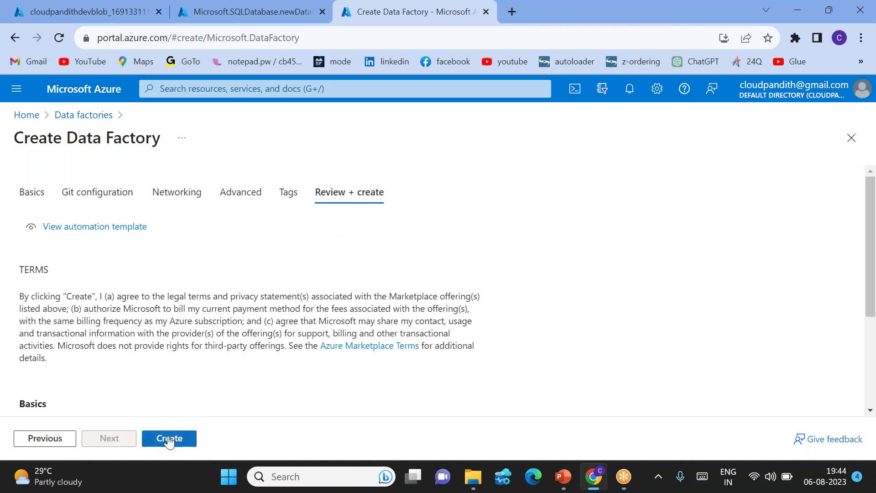
left_click(170, 439)
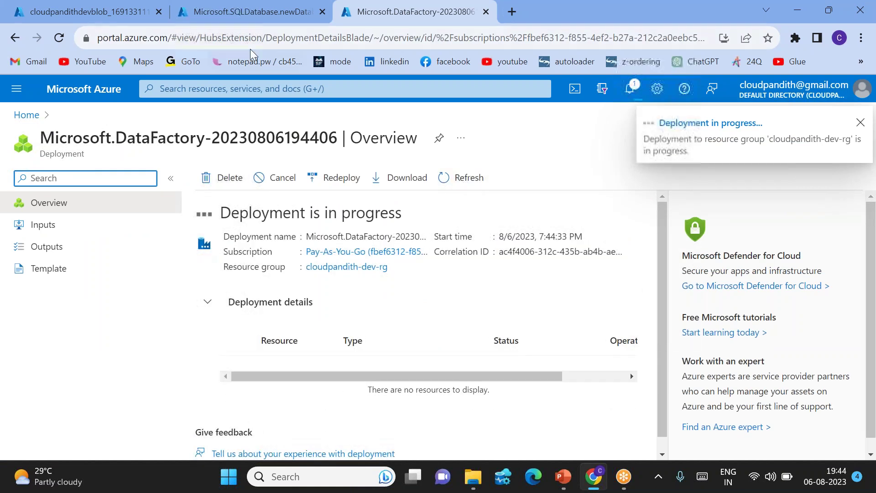
Switch to the SQL database deployment tab to confirm it completed.
left_click(218, 12)
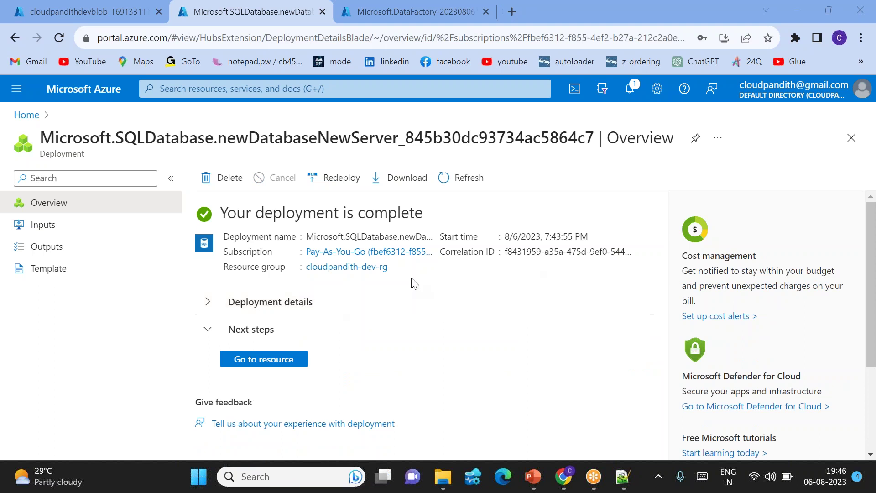
Add a client-IP firewall rule and allow Azure services on the server, then return to cloudpandithsqldb.
left_click(265, 360)
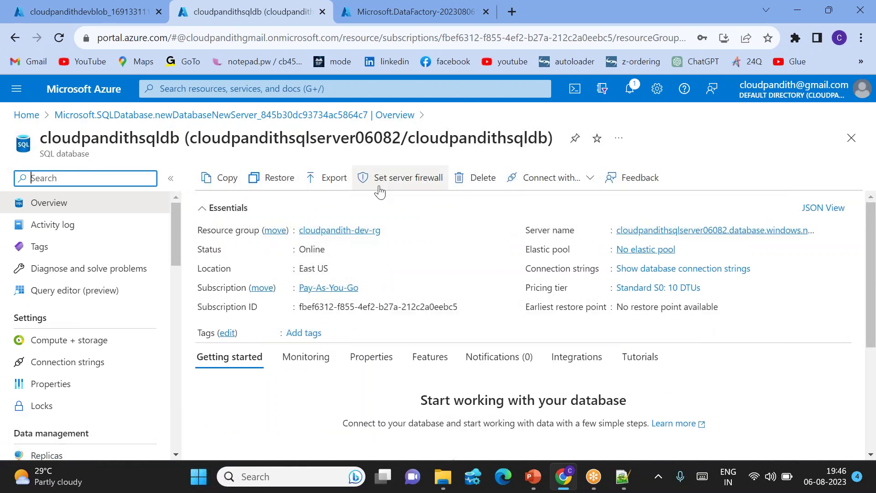
left_click(401, 188)
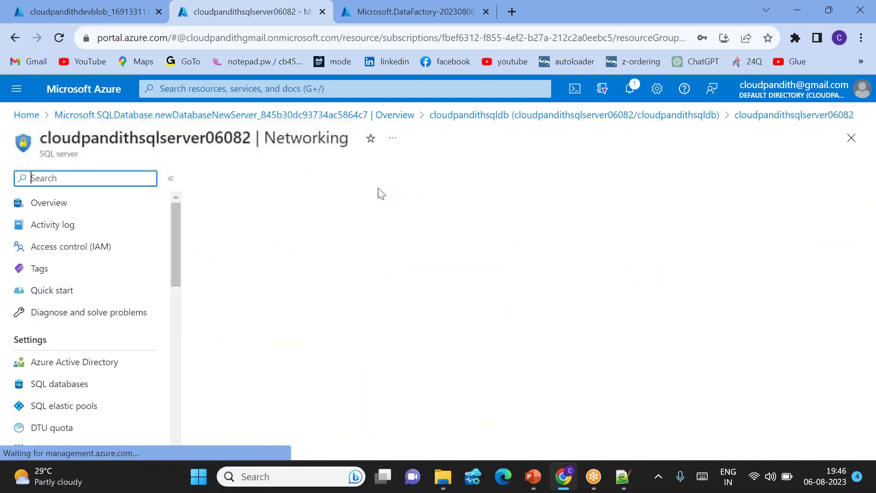
left_click(375, 326)
scroll(375, 332, "down", 1)
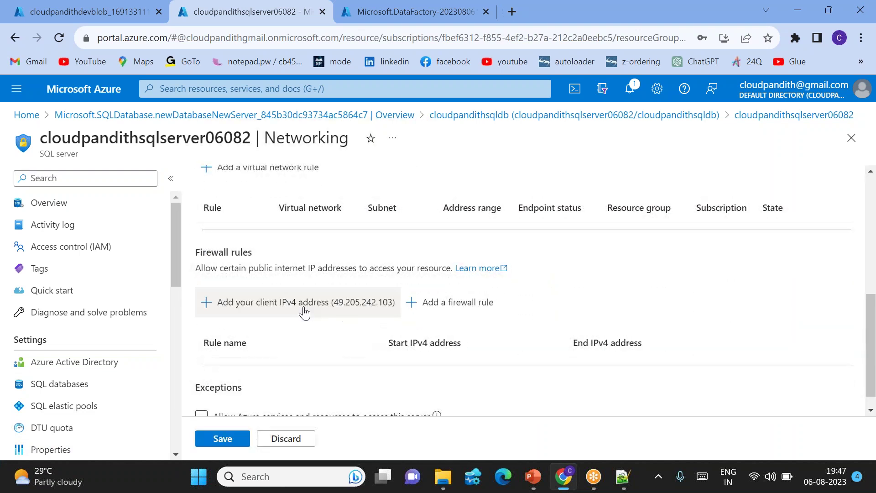
left_click(298, 312)
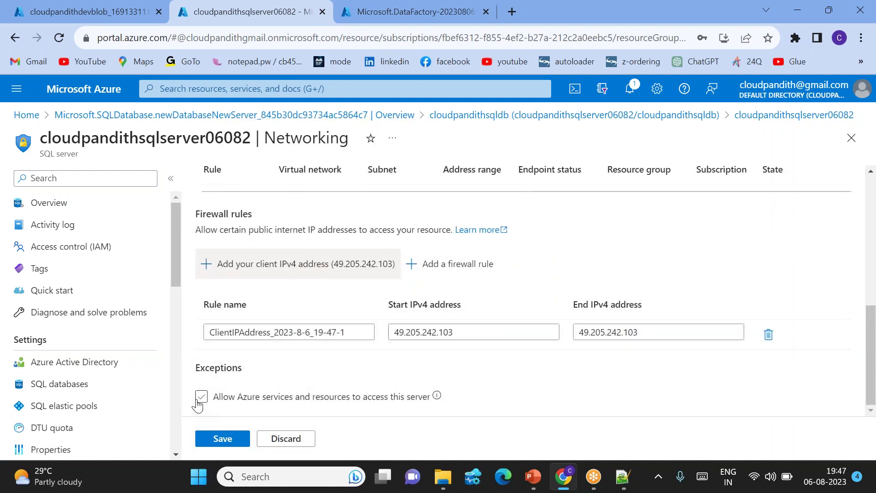
left_click(201, 396)
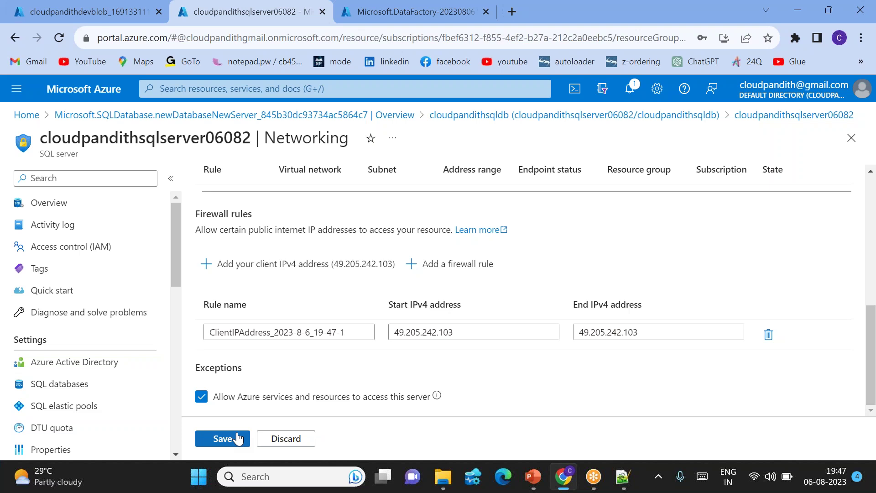
left_click(238, 439)
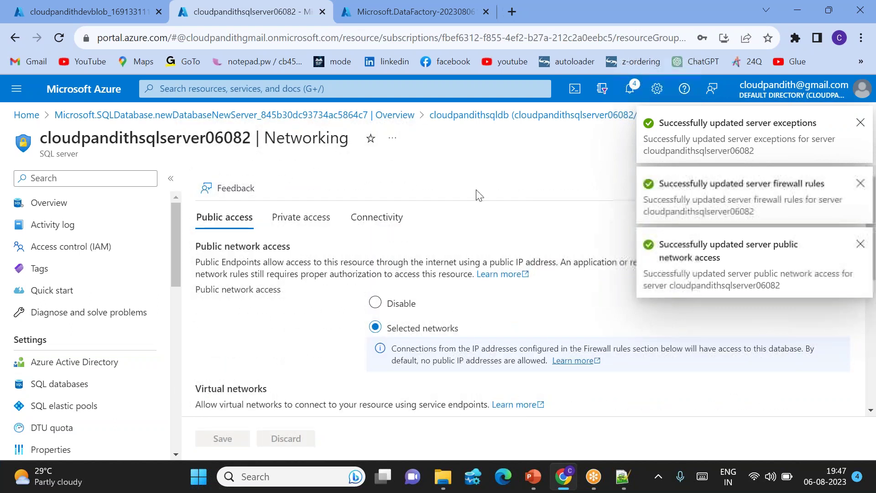
left_click(557, 116)
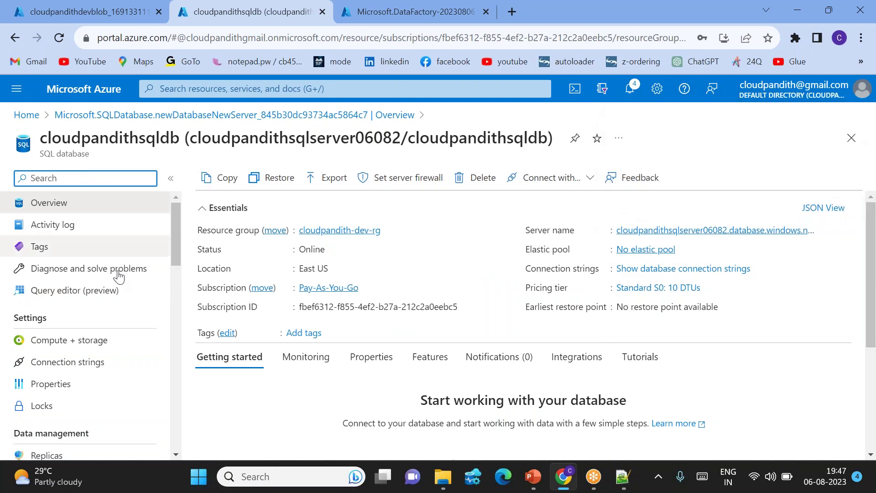
Sign in to the cloudpandithsqldb Query editor with the SQL login password.
left_click(57, 296)
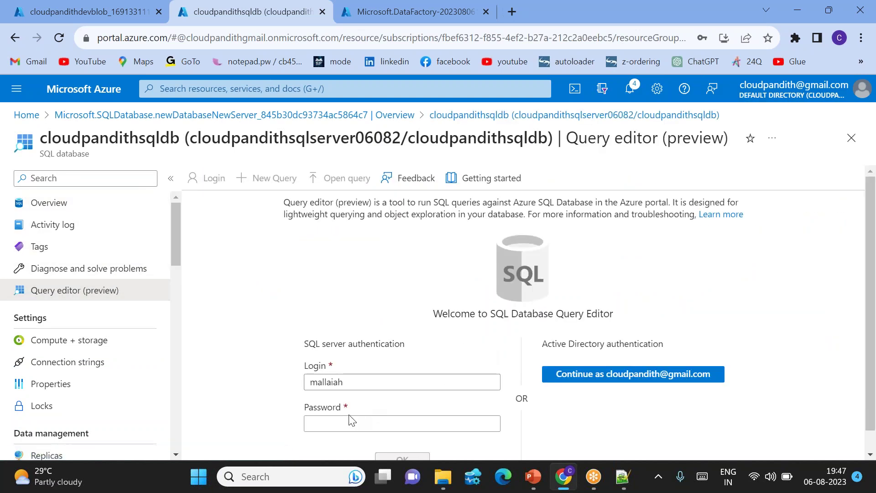
left_click(339, 419)
type("•••••")
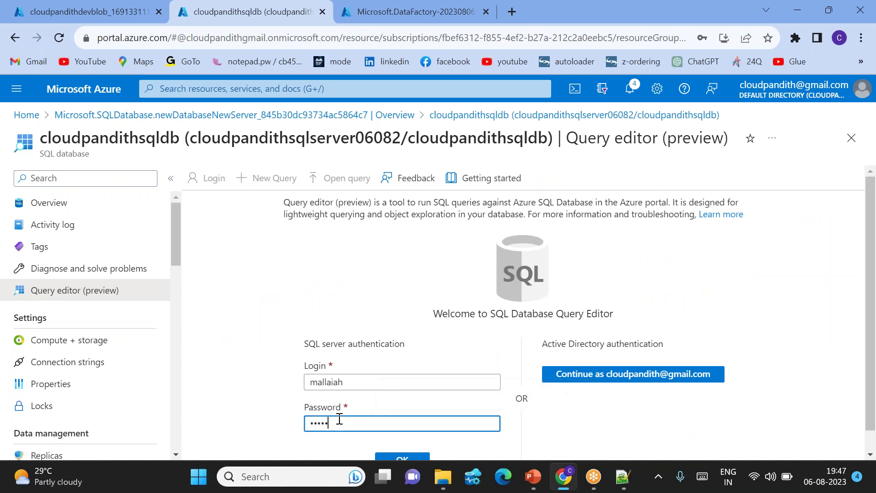
type("•••••••")
key("Return")
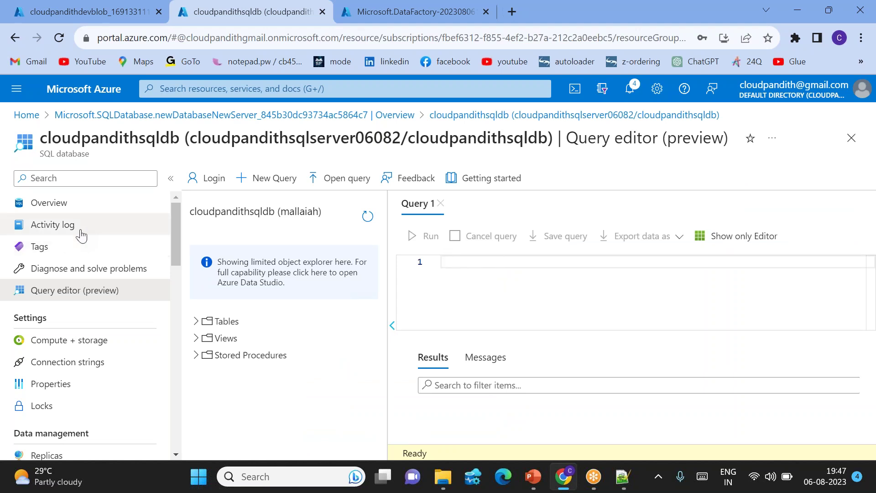
Return to the database Overview page, discarding the unsaved query edits.
left_click(472, 475)
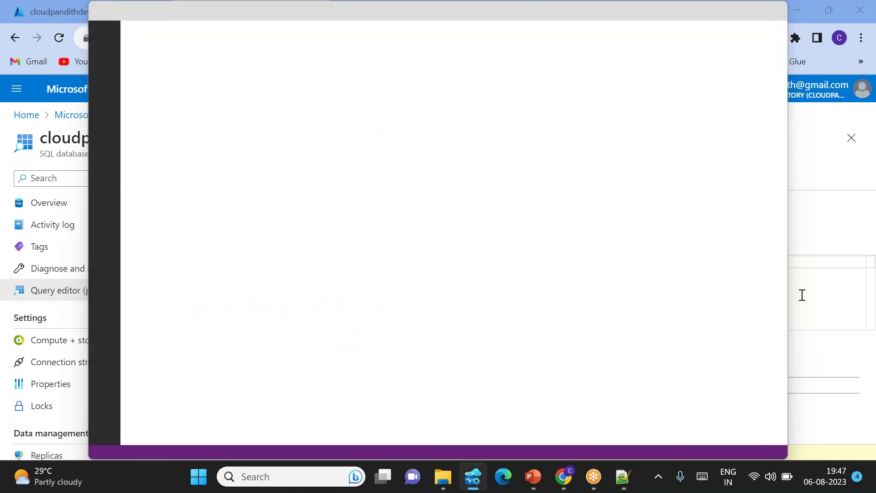
key("alt+Tab")
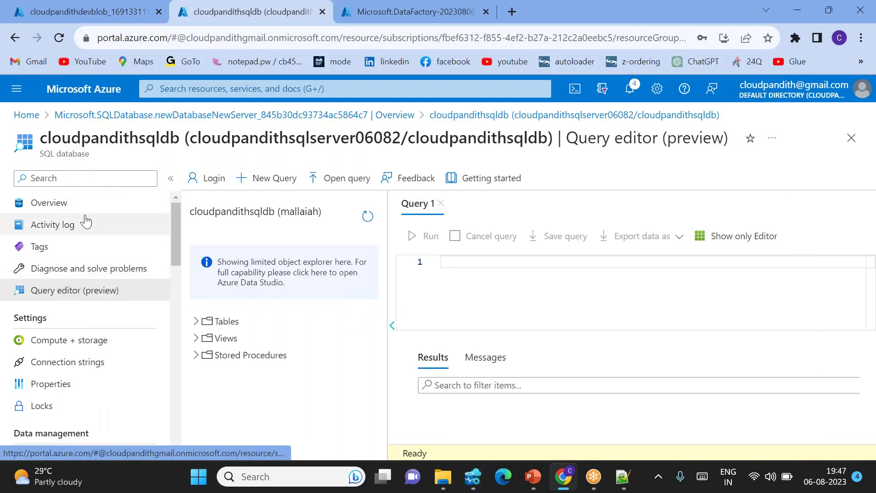
left_click(60, 200)
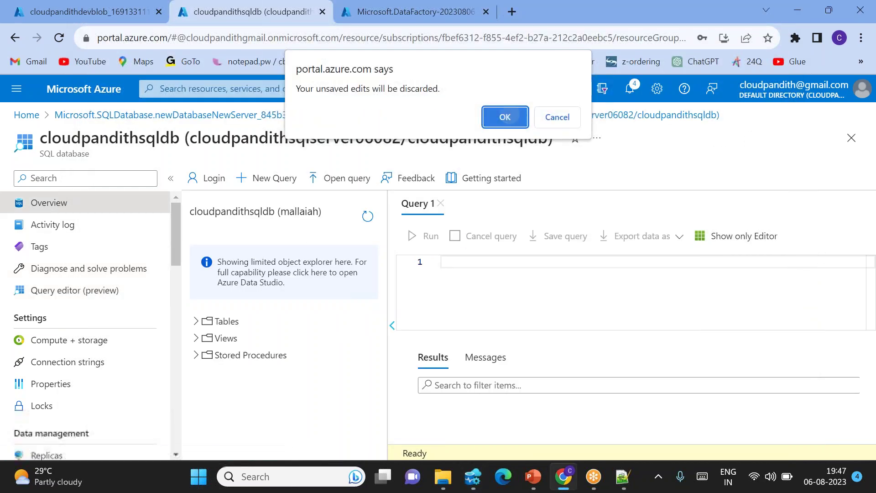
left_click(506, 118)
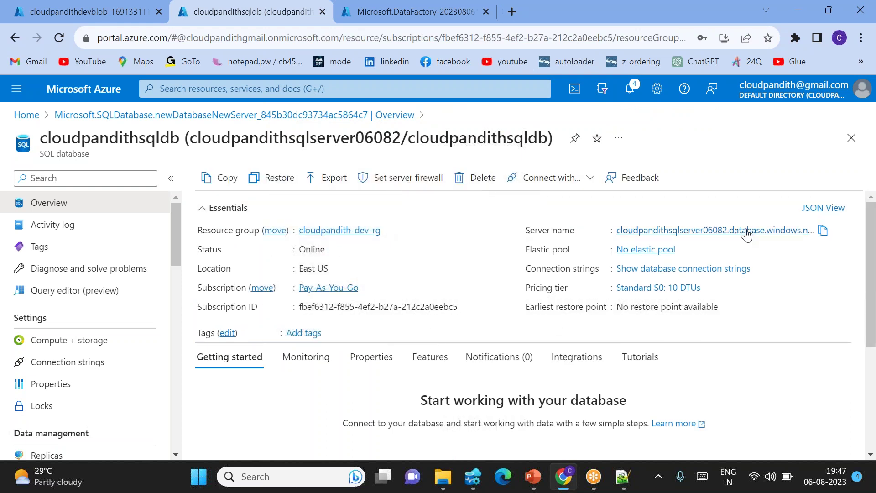
Start an Azure Data Studio connection to the copied server name using SQL Login credentials.
left_click(823, 231)
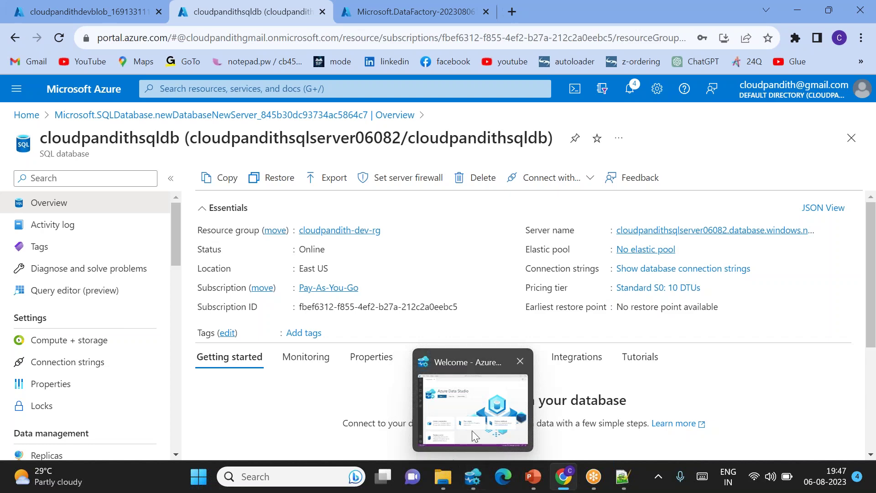
left_click(473, 413)
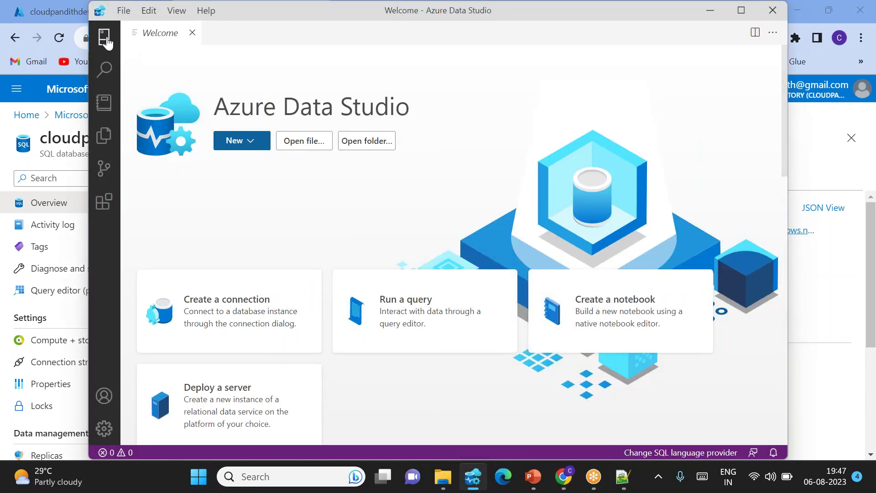
left_click(105, 36)
left_click(252, 52)
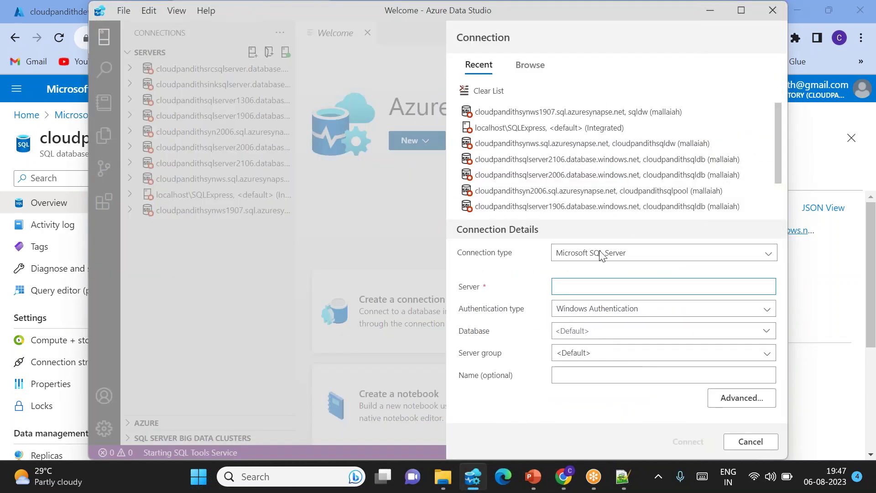
type("cloudpandithsqlserver06082.database.windows.net")
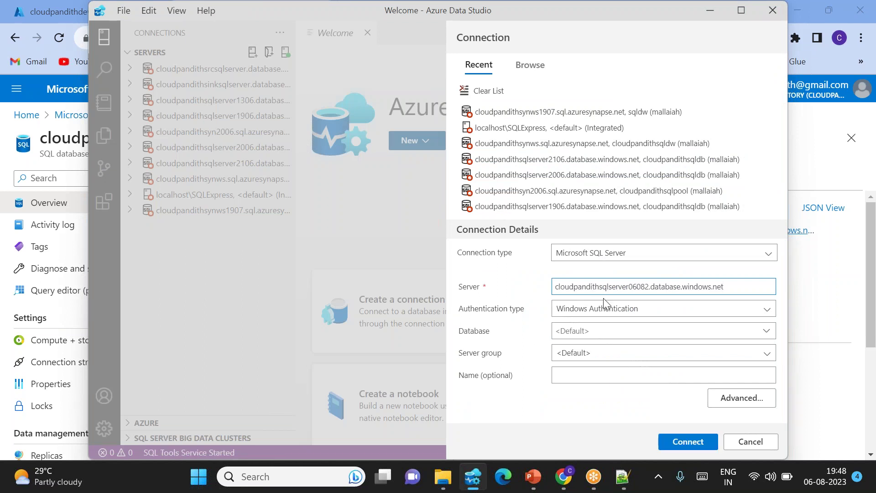
left_click(619, 314)
left_click(584, 324)
left_click(565, 267)
type(",mall")
key("BackSpace")
key("BackSpace")
type("malla")
key("Tab")
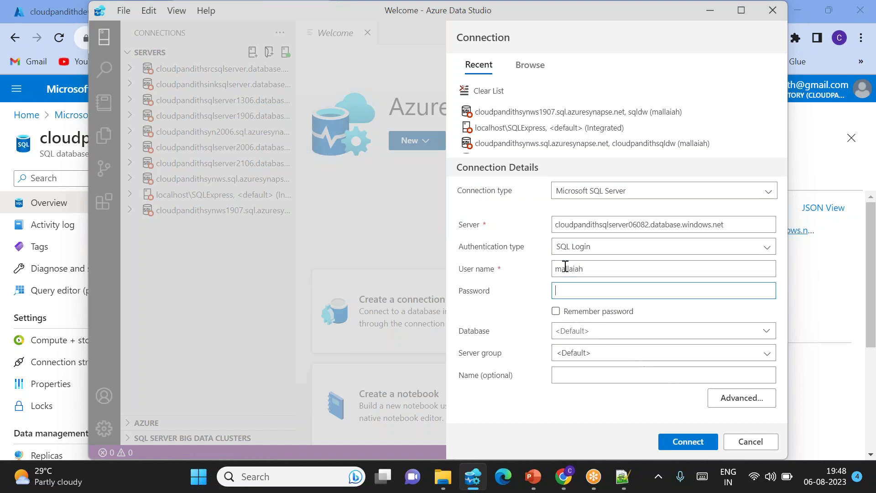
type("23")
Set the connection's database to cloudpandithsqldb and connect.
left_click(587, 334)
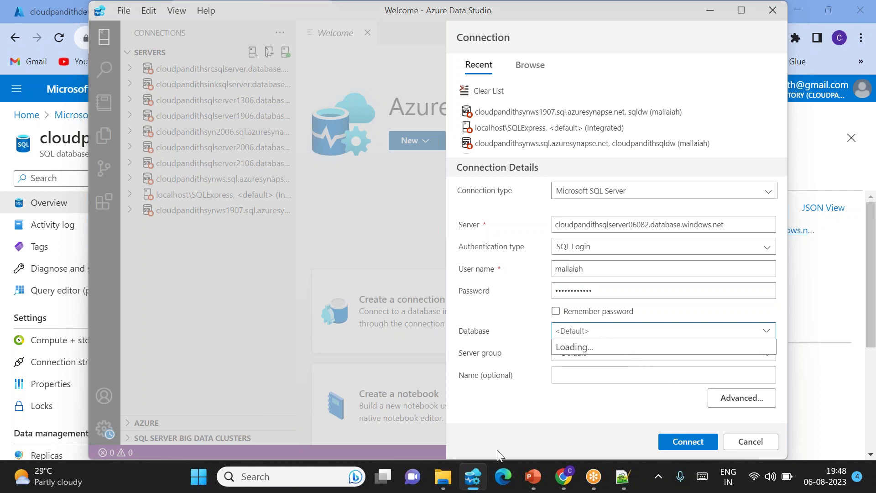
left_click(564, 479)
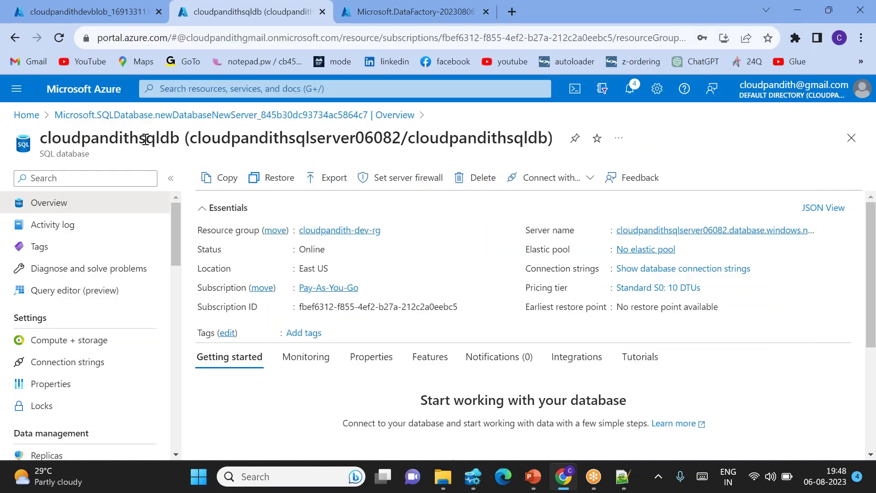
double_click(145, 140)
key("ctrl+c")
key("alt+Tab")
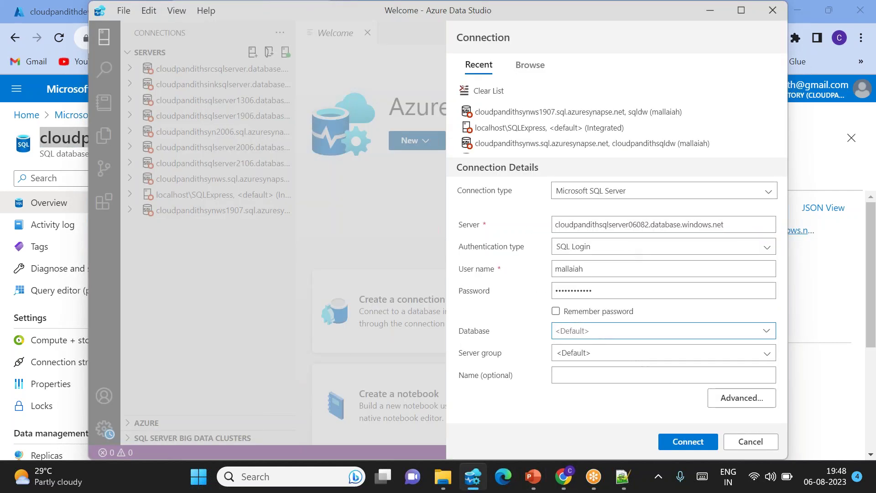
key("ctrl+v")
left_click(689, 441)
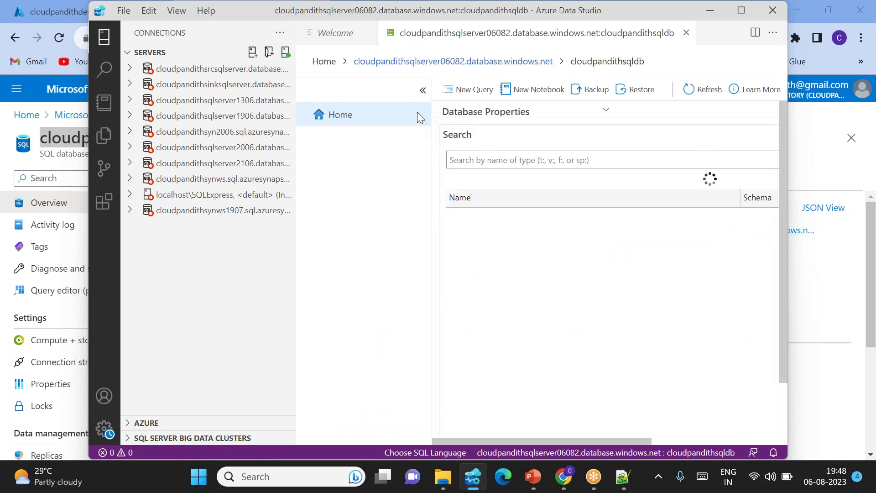
Open a new query editor and maximise the Data Studio window.
left_click(475, 89)
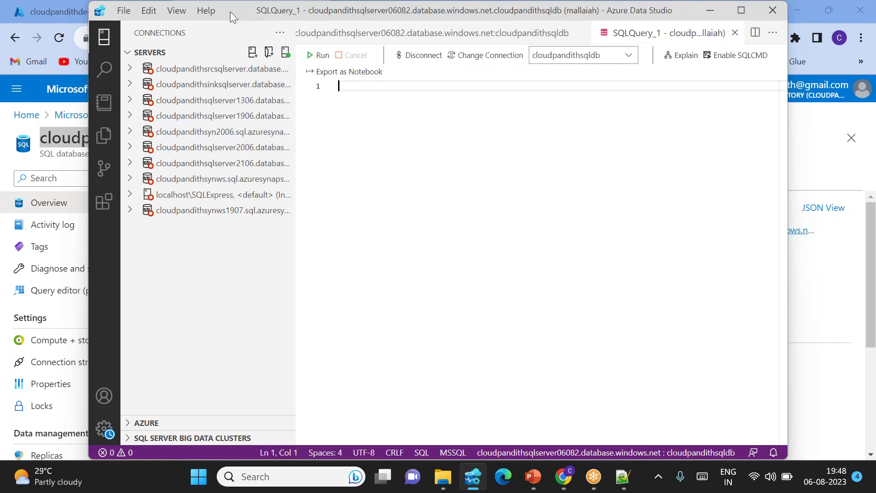
left_click_drag(230, 12, 203, 64)
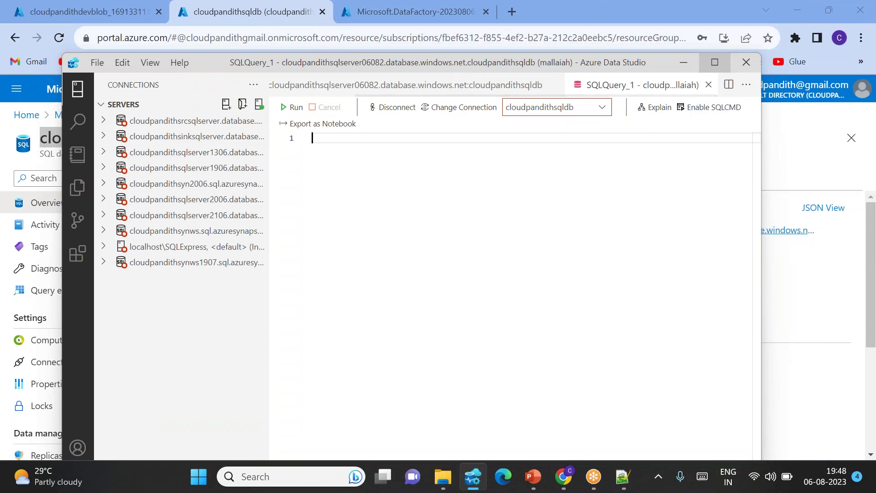
left_click(716, 67)
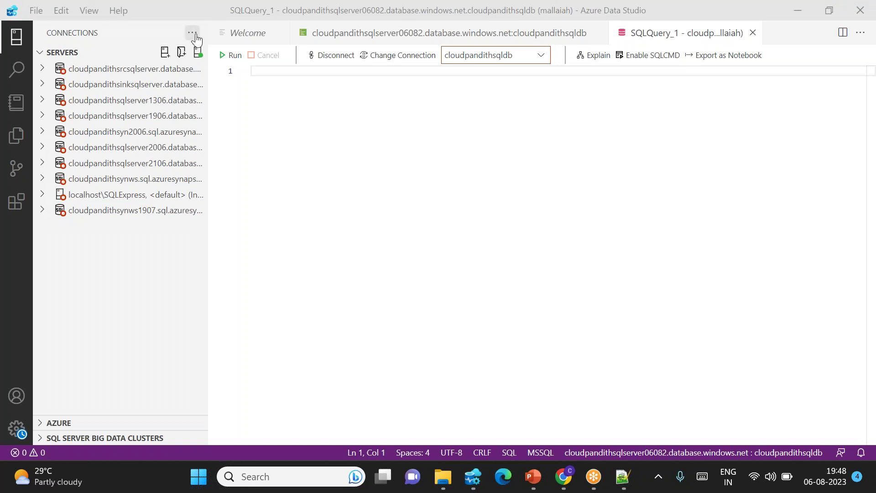
Start a new connection in Azure Data Studio and clear the recent connections list.
left_click(166, 53)
left_click(166, 53)
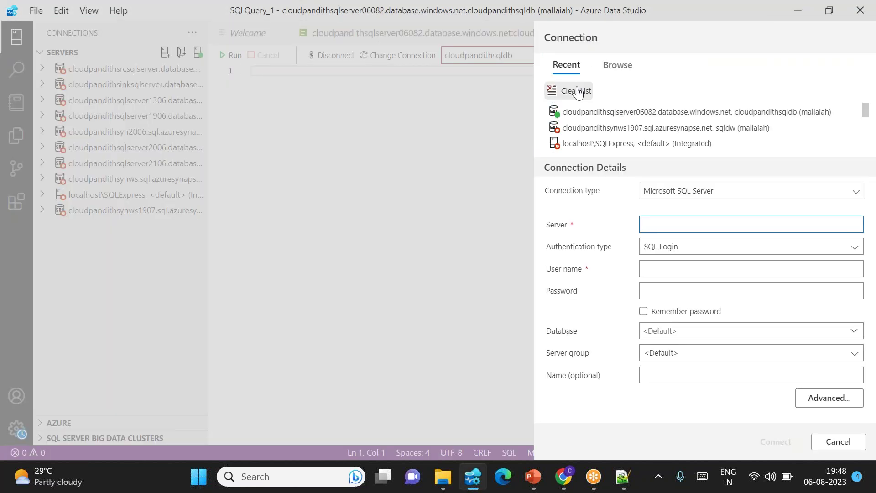
left_click(576, 91)
left_click(495, 239)
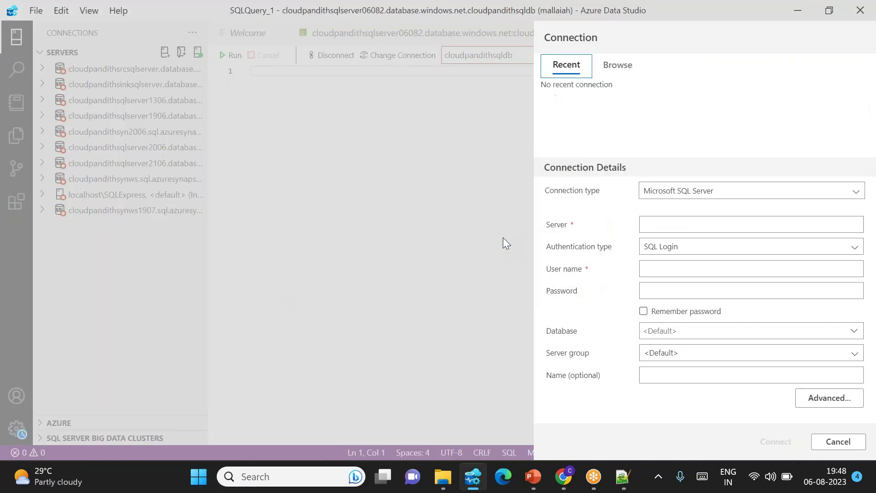
Connect to cloudpandithsqldb using the server name copied from the portal and the SQL login.
left_click(663, 222)
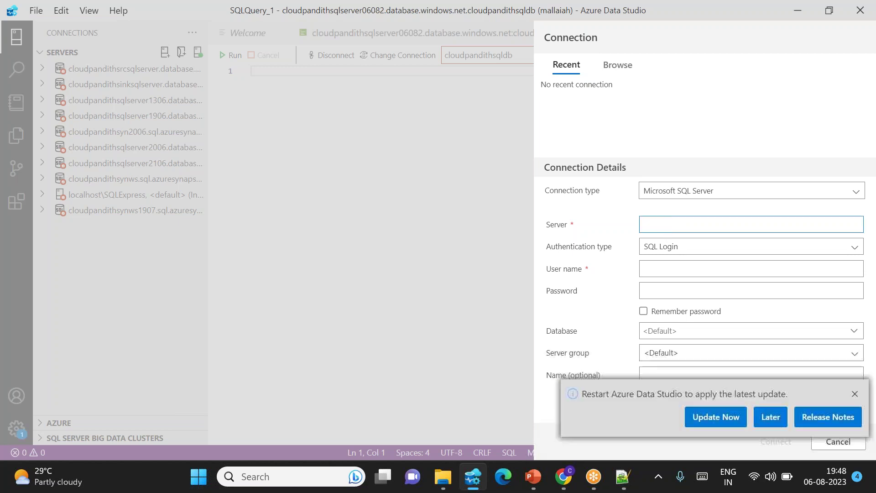
left_click(660, 330)
key("ctrl+v")
key("alt+Tab")
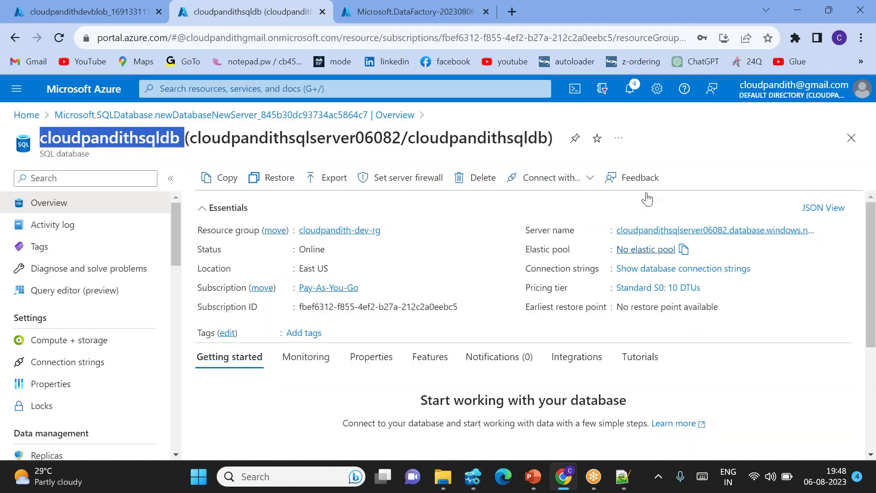
left_click(822, 232)
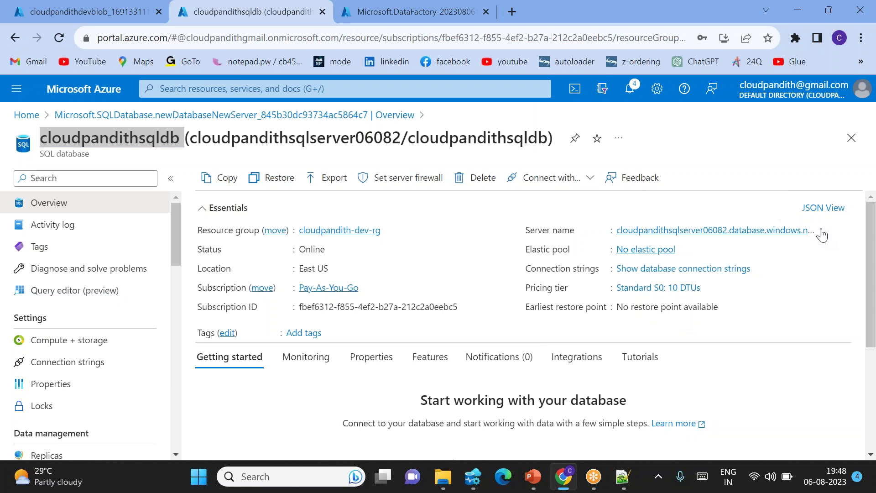
key("alt+Tab")
left_click(650, 223)
key("ctrl+v")
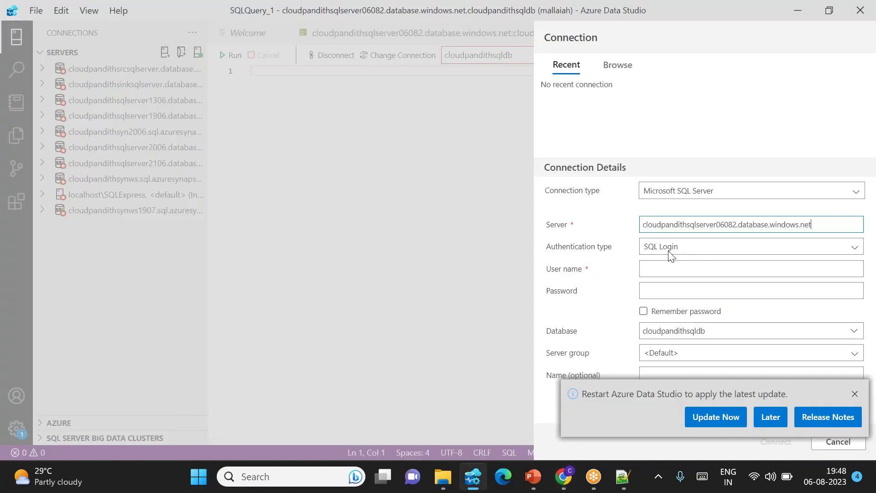
left_click(654, 268)
type("mallaiah")
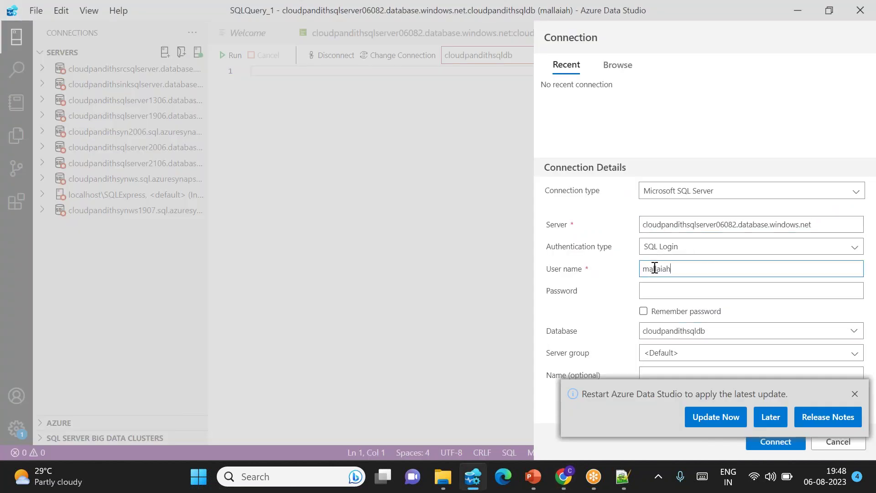
key("Tab")
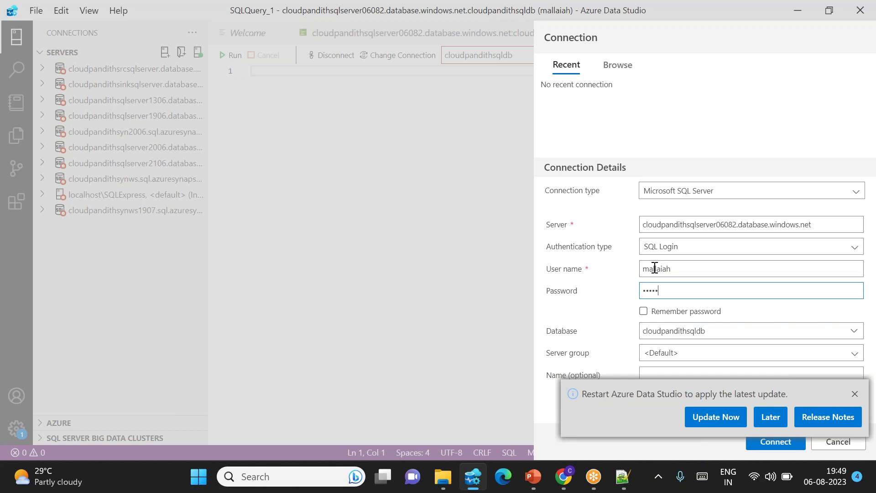
key("Return")
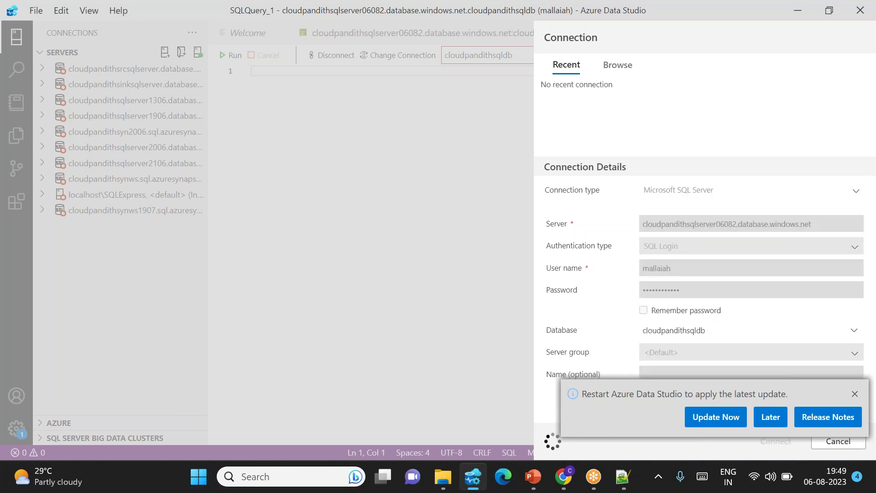
left_click(855, 393)
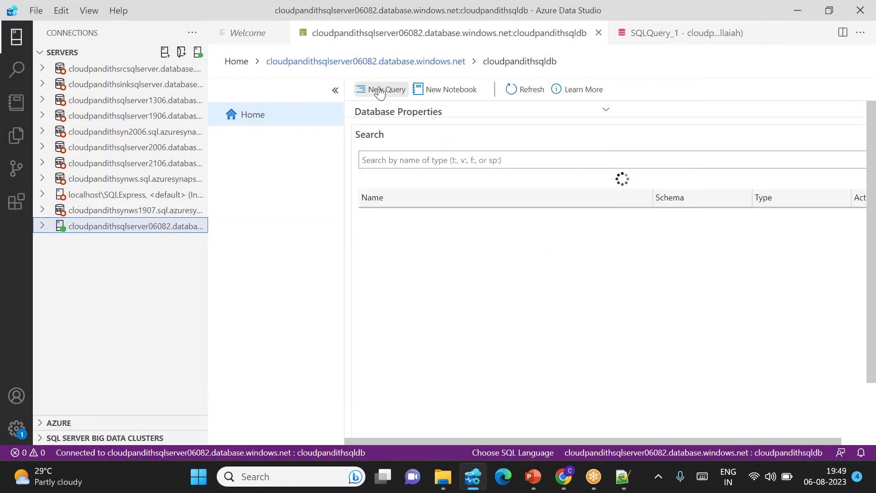
Open a query connected to the server, then select the CREATE TYPE statement in Notepad++.
left_click(373, 89)
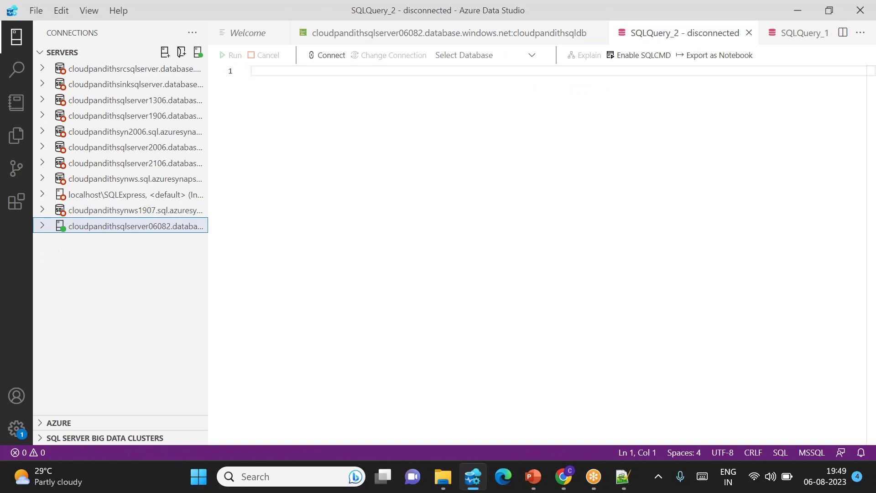
right_click(65, 230)
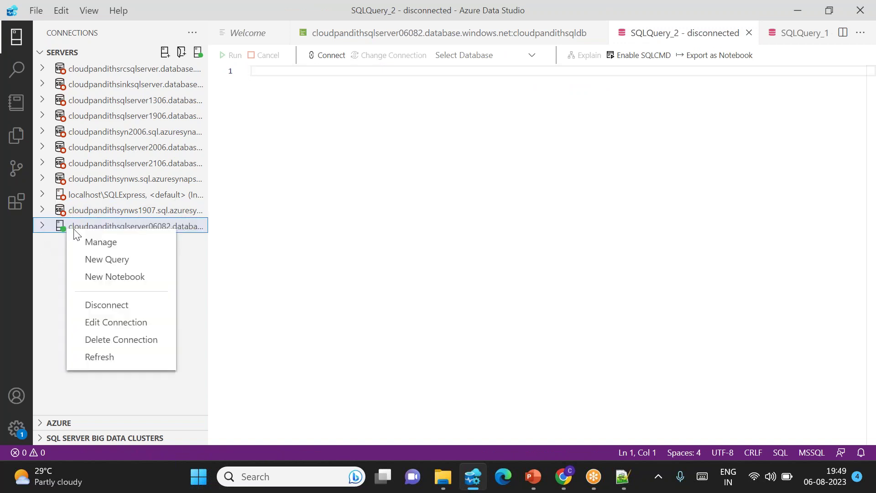
left_click(112, 259)
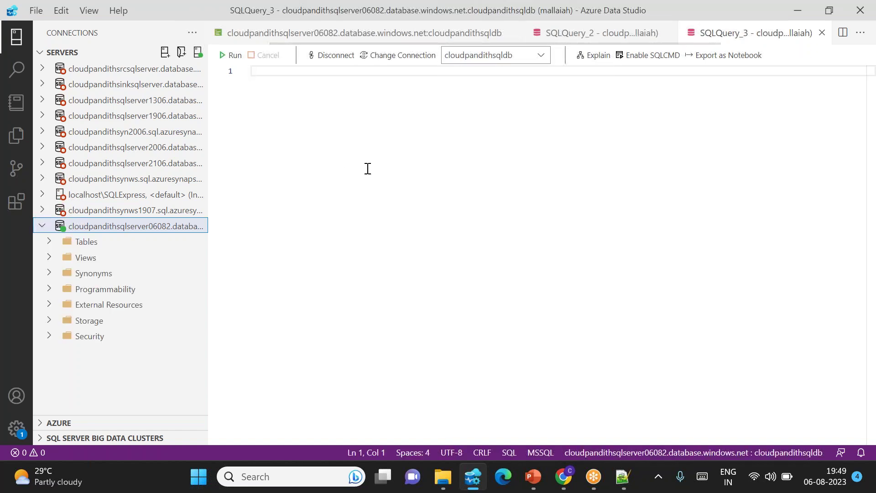
left_click(623, 476)
left_click_drag(54, 142, 38, 69)
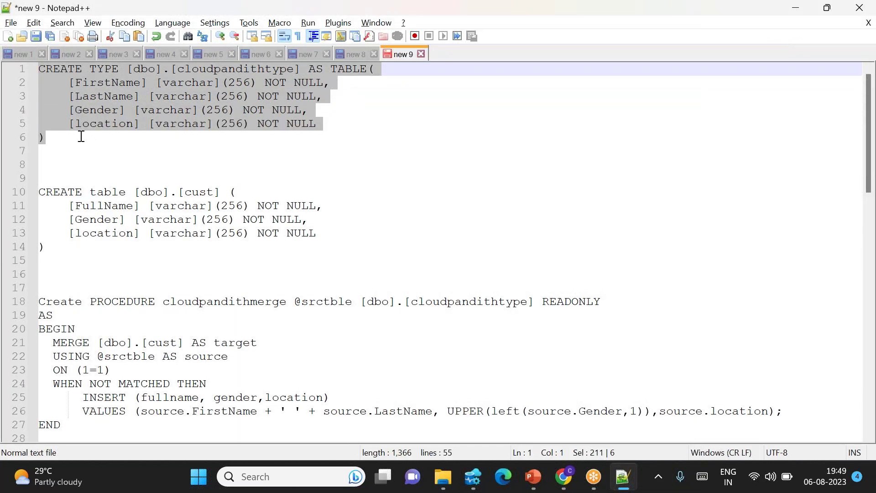
Open the realdata workbook in Excel and select its sample data in A1:D5.
left_click(81, 137)
key("super+d")
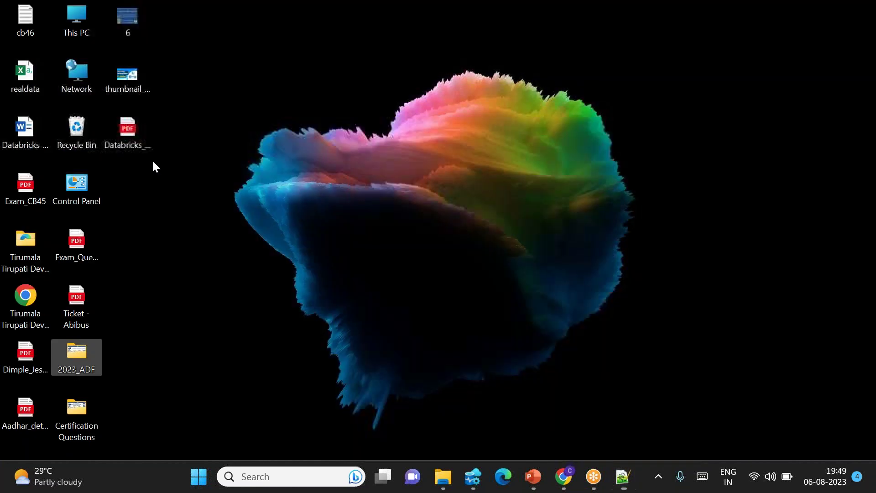
double_click(29, 83)
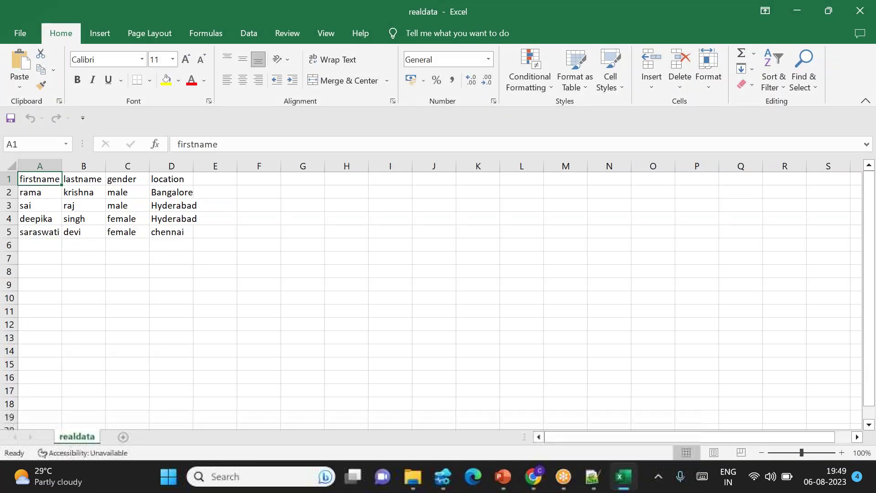
left_click_drag(54, 201, 176, 251)
left_click(222, 255)
left_click_drag(53, 199, 170, 254)
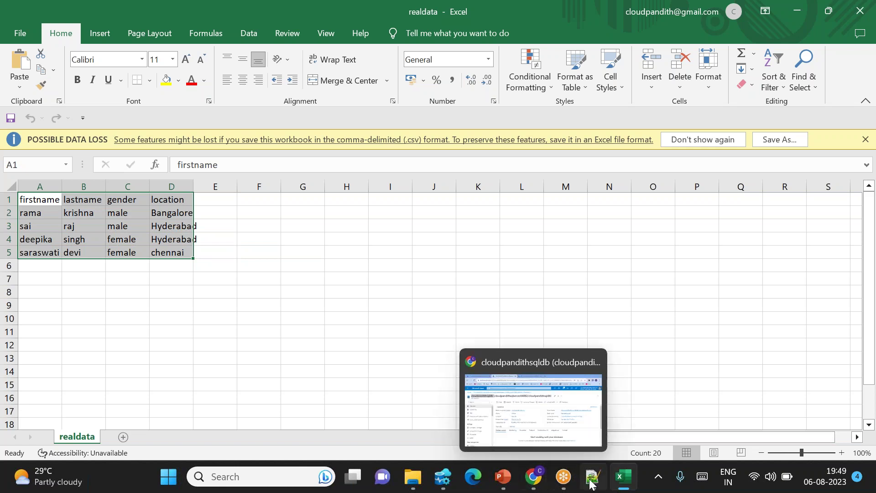
In the Notepad++ script, select lines 1-14 holding the CREATE TYPE and CREATE table cust statements.
mouse_move(592, 476)
left_click(560, 433)
left_click_drag(64, 141, 37, 69)
left_click_drag(56, 246, 23, 192)
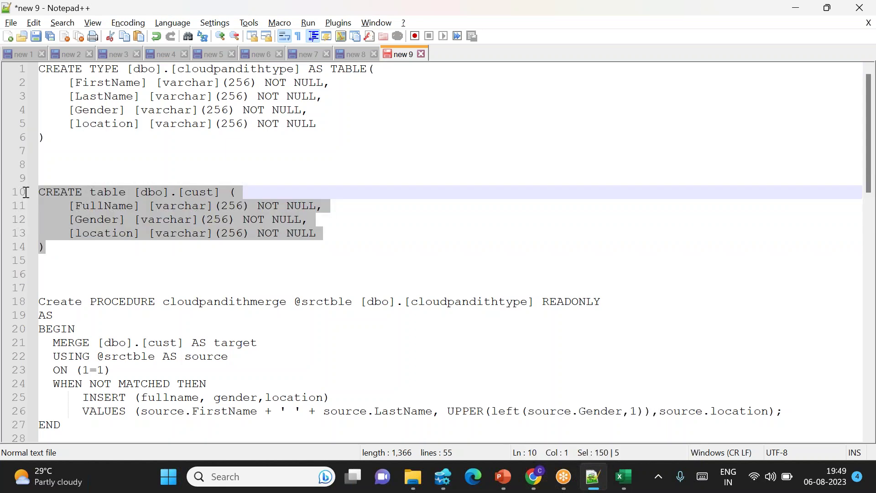
scroll(103, 386, "down", 1)
left_click_drag(73, 396, 22, 260)
scroll(152, 180, "up", 1)
left_click_drag(54, 142, 33, 65)
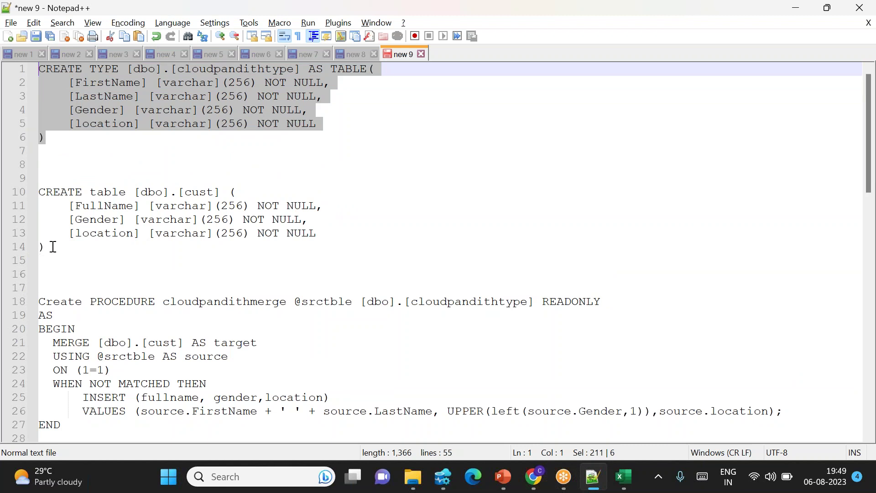
left_click_drag(58, 242, 40, 71)
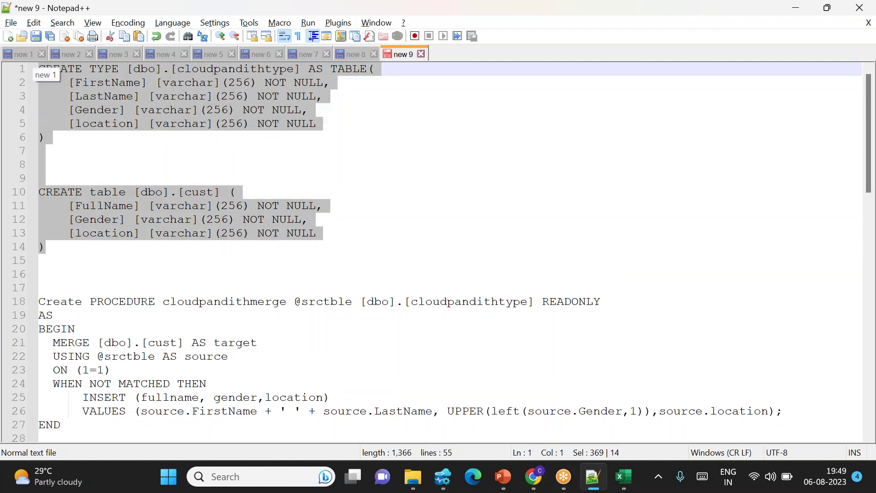
left_click(443, 476)
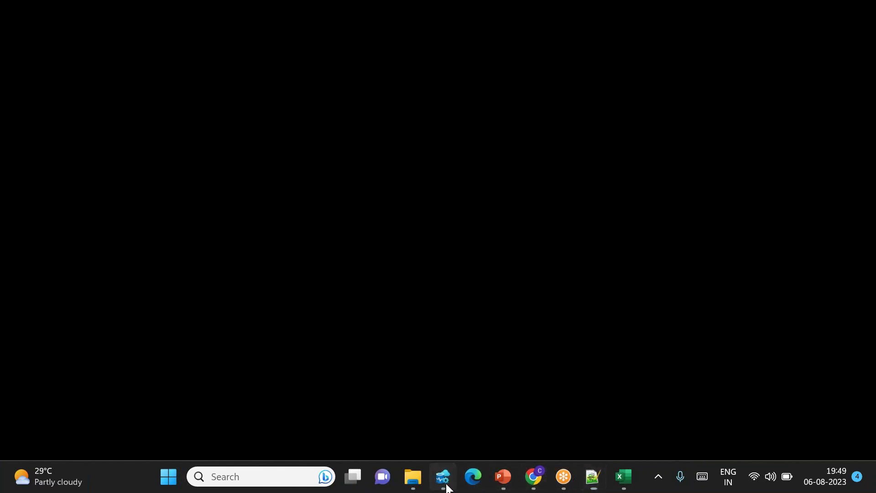
Paste the two statements and run CREATE TYPE cloudpandithtype and CREATE table cust separately.
key("ctrl+v")
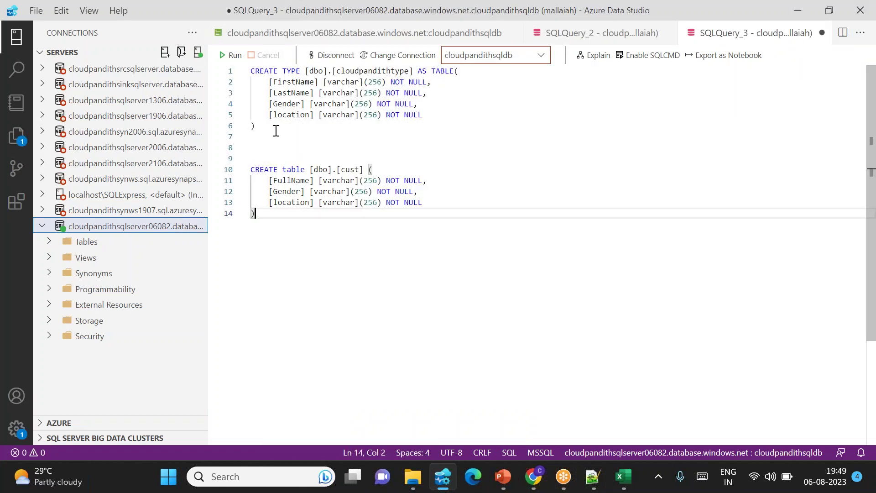
left_click_drag(275, 131, 251, 71)
left_click(231, 55)
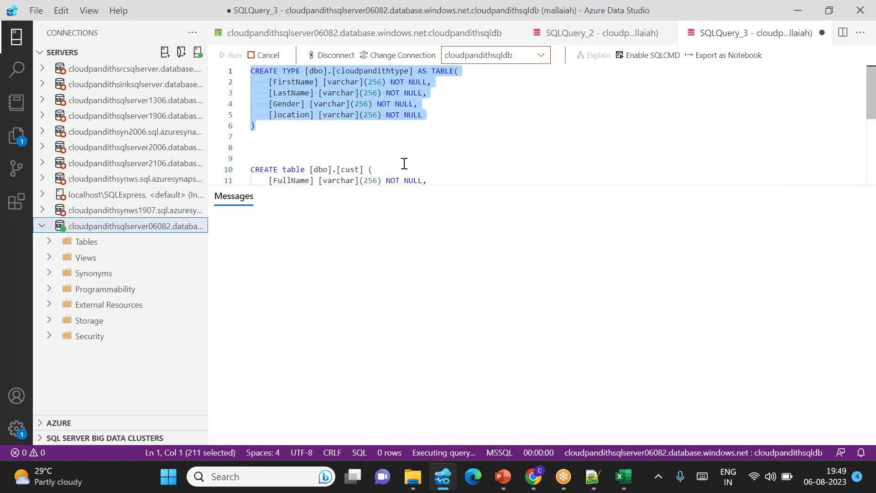
scroll(381, 152, "down", 2)
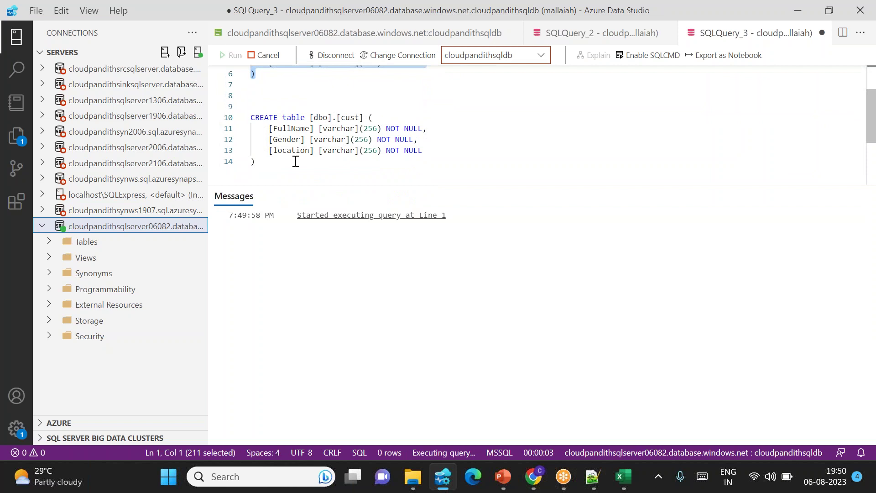
left_click_drag(266, 165, 251, 118)
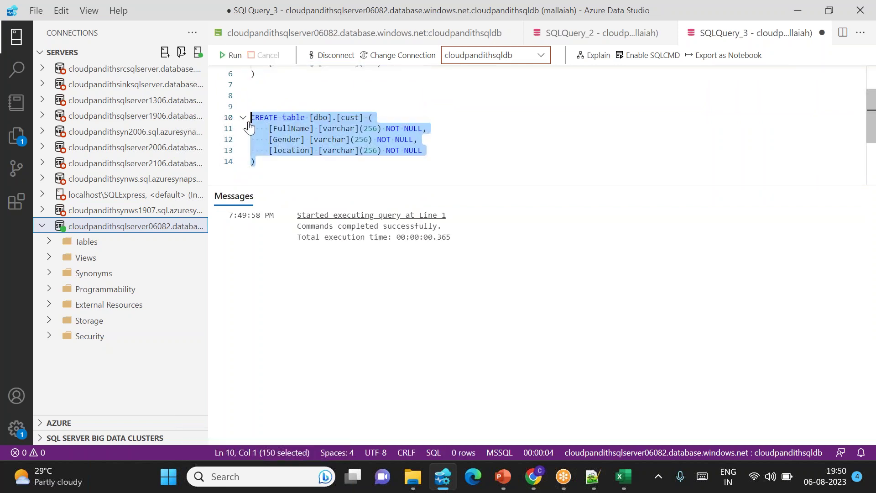
left_click(232, 59)
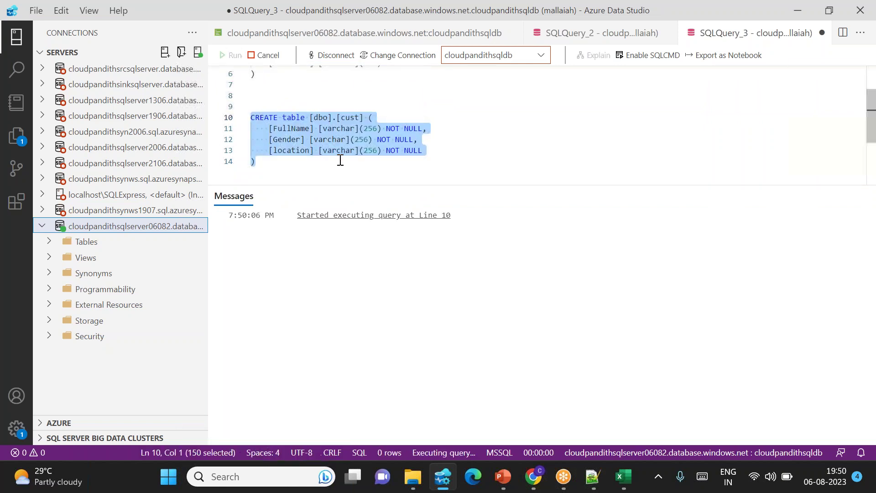
Review how cloudpandithtype, the cust table and the gender abbreviation are used in the MERGE procedure.
left_click(274, 161)
key("Return")
key("Return")
key("Return")
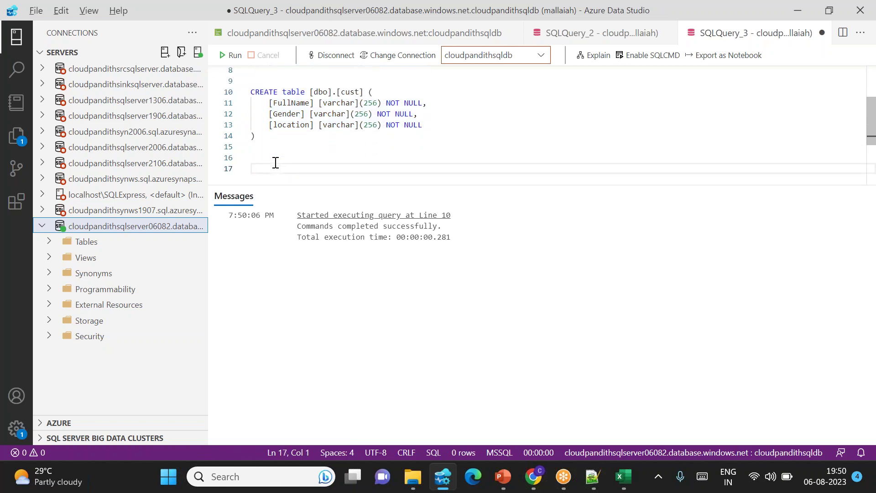
key("alt+Tab")
left_click(258, 109)
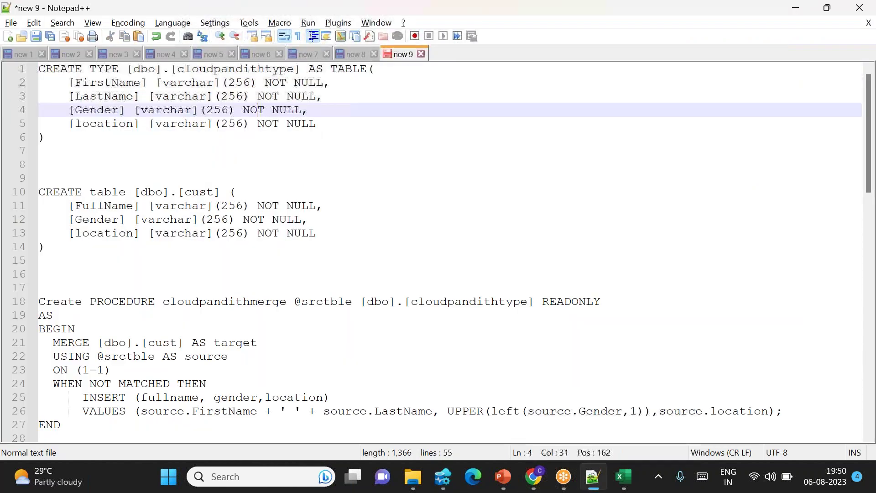
double_click(228, 69)
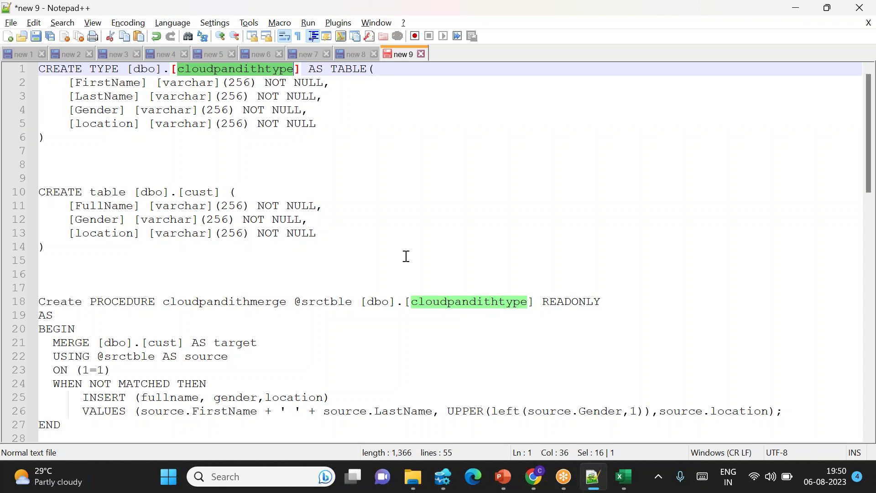
double_click(156, 342)
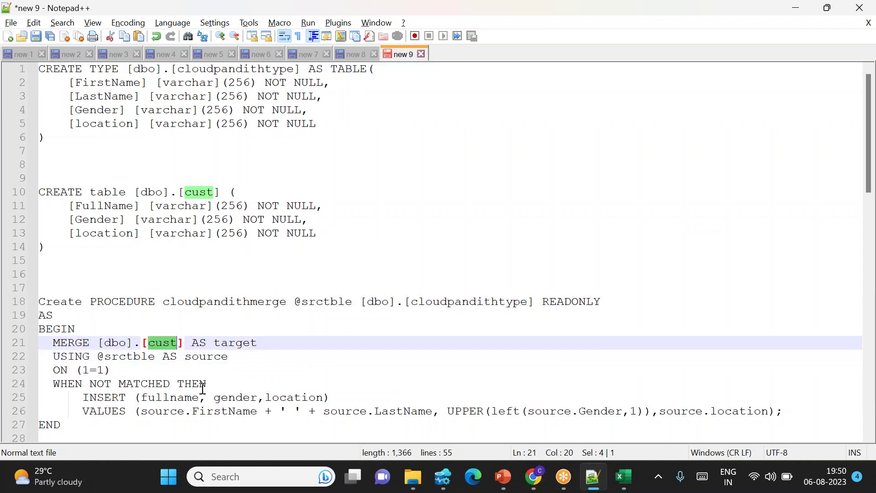
scroll(203, 388, "down", 2)
left_click_drag(60, 261, 406, 339)
left_click(82, 343)
left_click_drag(497, 329, 639, 333)
Copy the cloudpandithmerge procedure into the query and run it with F5.
left_click_drag(82, 343, 35, 219)
key("ctrl+c")
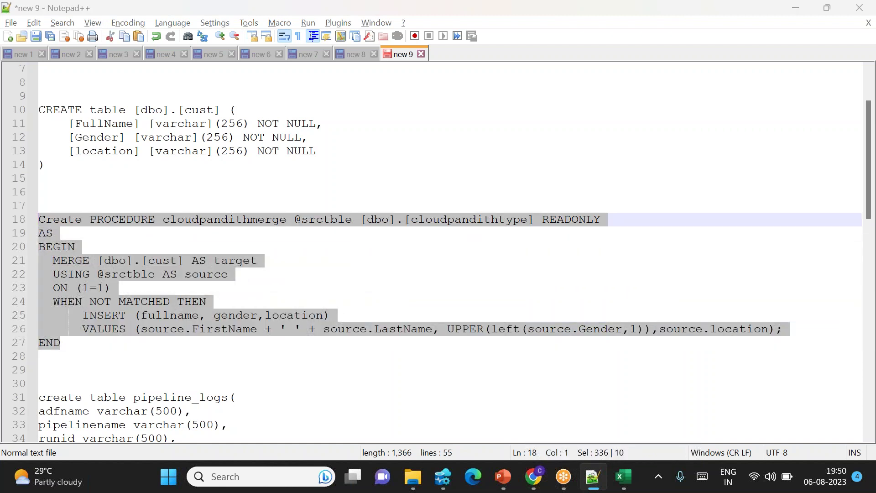
key("alt+Tab")
key("ctrl+v")
left_click_drag(340, 173, 250, 70)
key("F5")
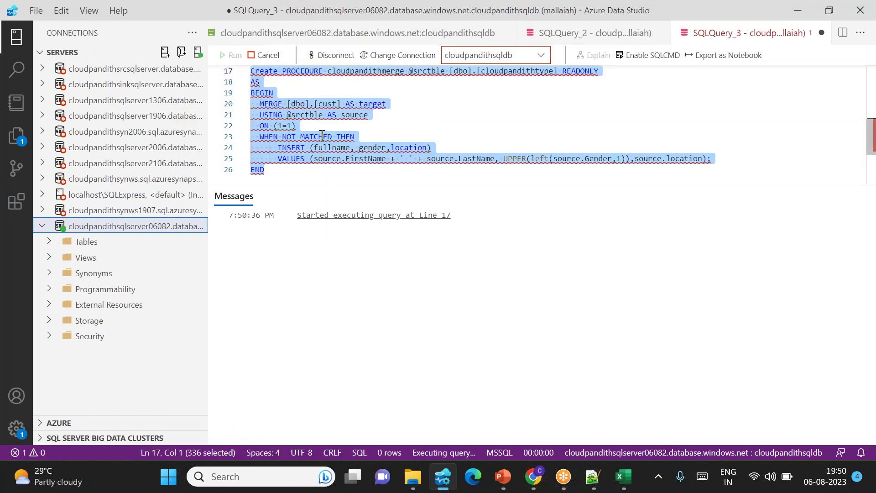
Add blank lines after the procedure and select the pipeline_logs table definition in Notepad++.
left_click(318, 136)
scroll(275, 128, "down", 2)
left_click(276, 129)
key("Return")
key("Return")
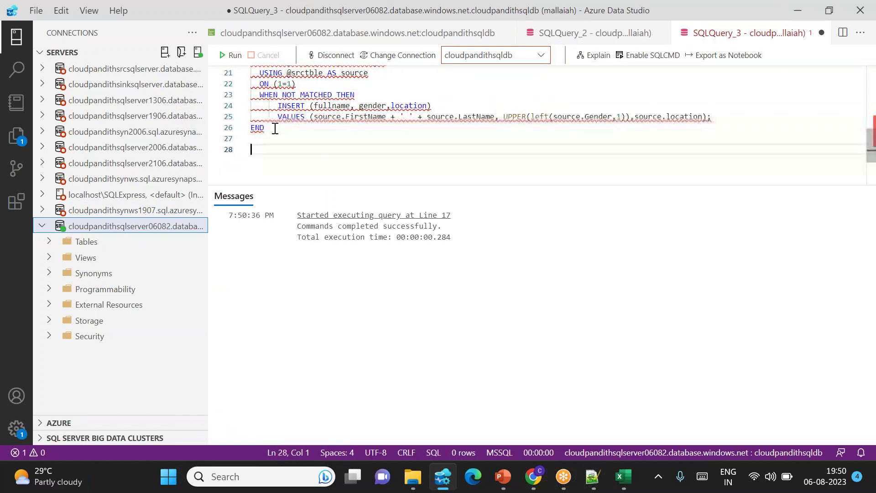
key("alt+Tab")
scroll(188, 151, "down", 3)
left_click_drag(265, 303, 28, 236)
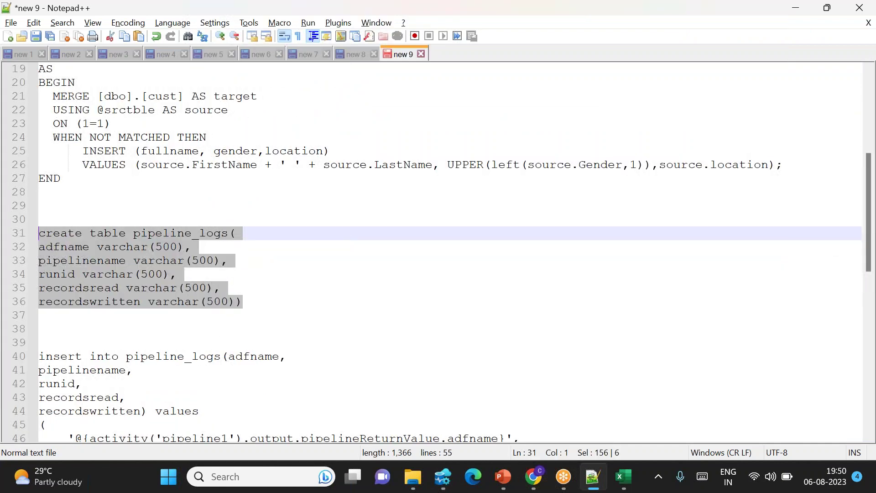
Paste and run the pipeline_logs table with adfname, pipelinename, runid, recordsread and recordswritten columns.
key("ctrl+c")
key("alt+Tab")
key("Return")
key("ctrl+v")
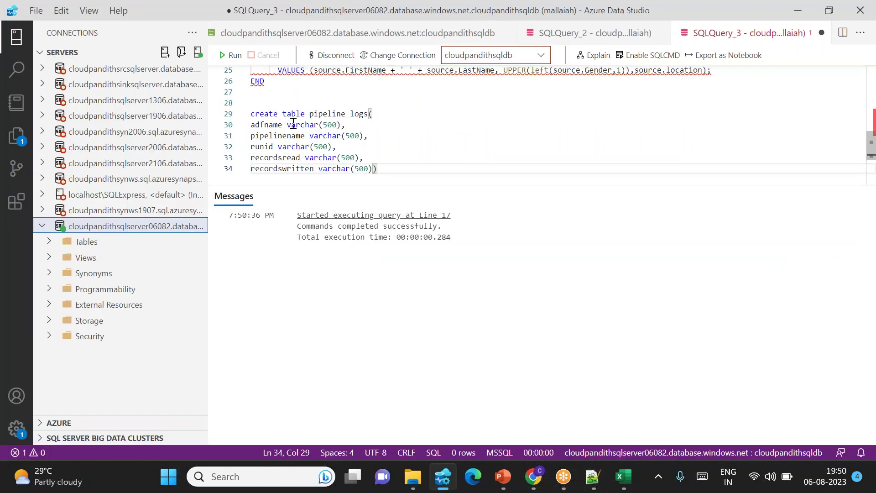
double_click(259, 126)
double_click(271, 137)
double_click(253, 149)
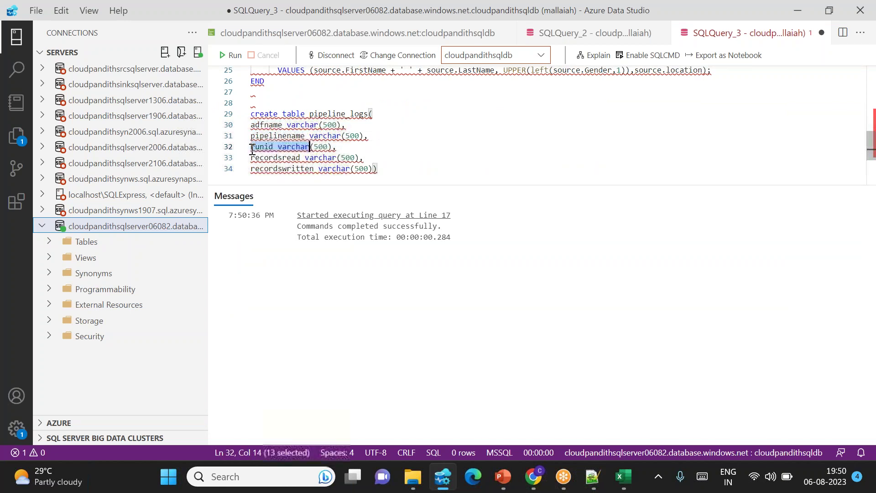
left_click_drag(251, 158, 350, 169)
left_click_drag(405, 176, 246, 117)
left_click(234, 59)
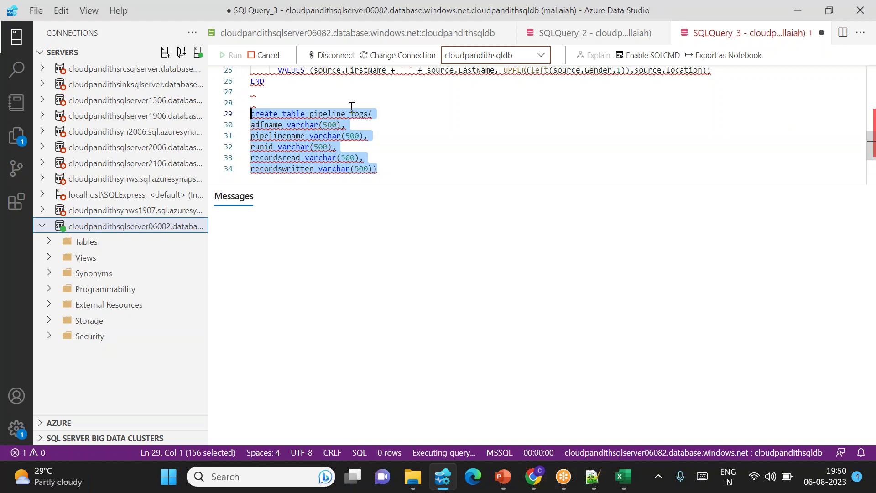
Paste the insert into pipeline_logs statement into the query, then delete it again.
left_click(386, 170)
key("Return")
key("Return")
key("alt+Tab")
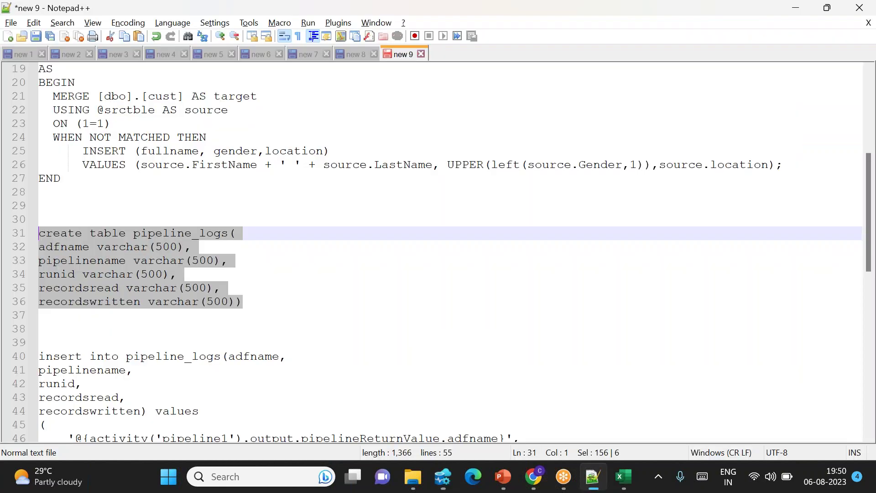
scroll(172, 337, "down", 3)
left_click_drag(59, 395, 39, 234)
key("ctrl+c")
key("alt+Tab")
key("ctrl+v")
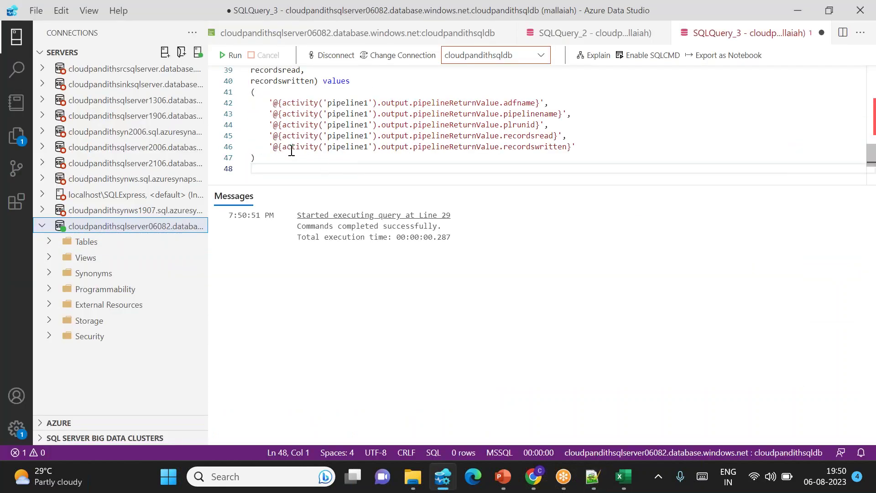
scroll(292, 146, "up", 2)
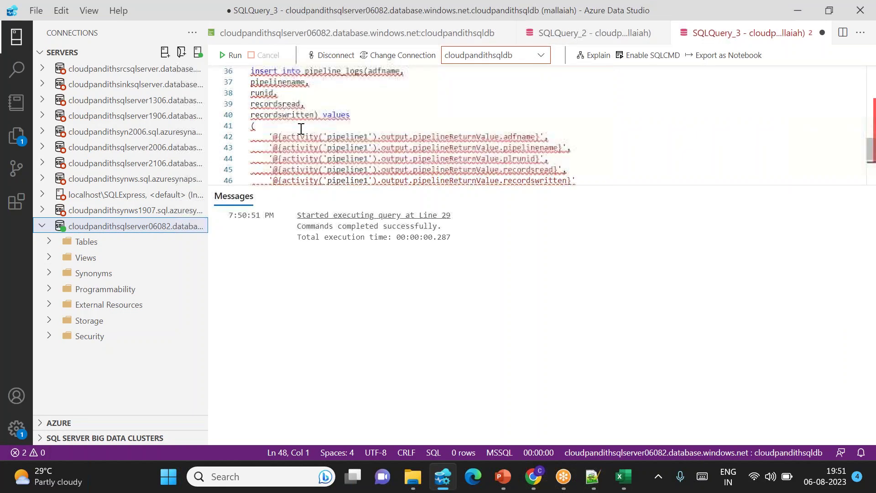
scroll(300, 129, "up", 1)
left_click_drag(253, 83, 305, 201)
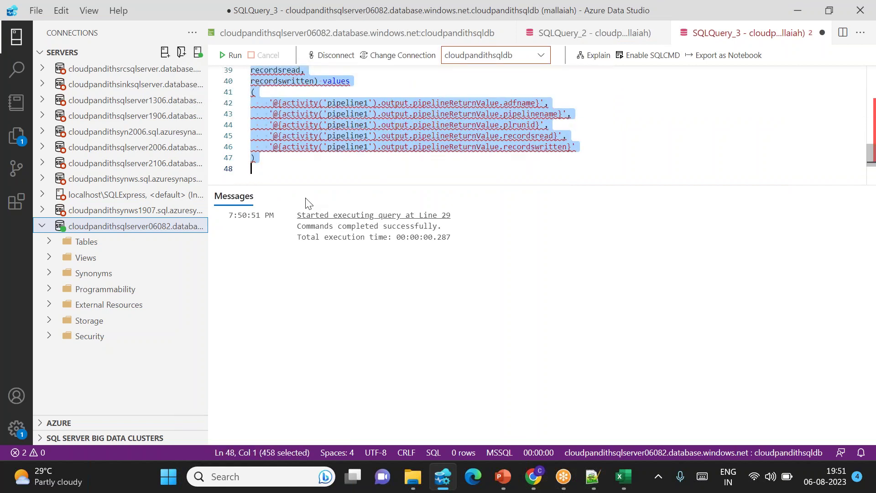
key("Delete")
Scroll back up to highlight the cloudpandithmerge procedure and cloudpandithtype type names.
scroll(311, 137, "up", 3)
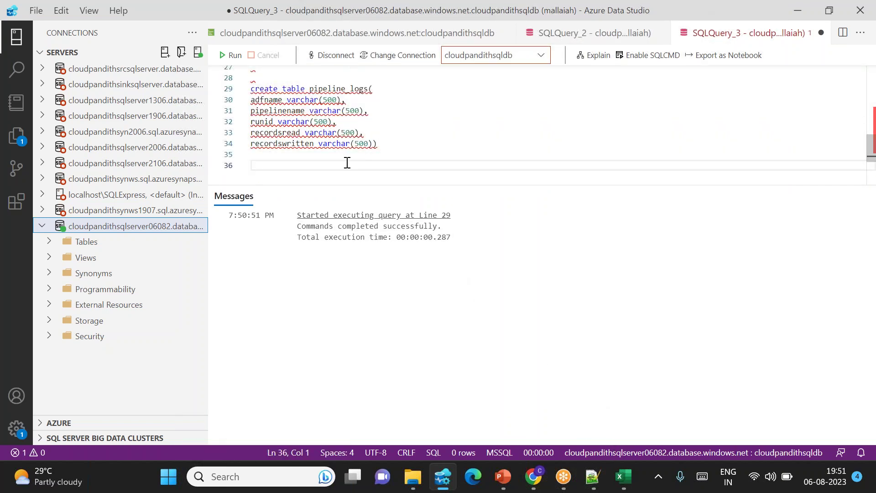
scroll(324, 138, "up", 4)
scroll(323, 138, "up", 2)
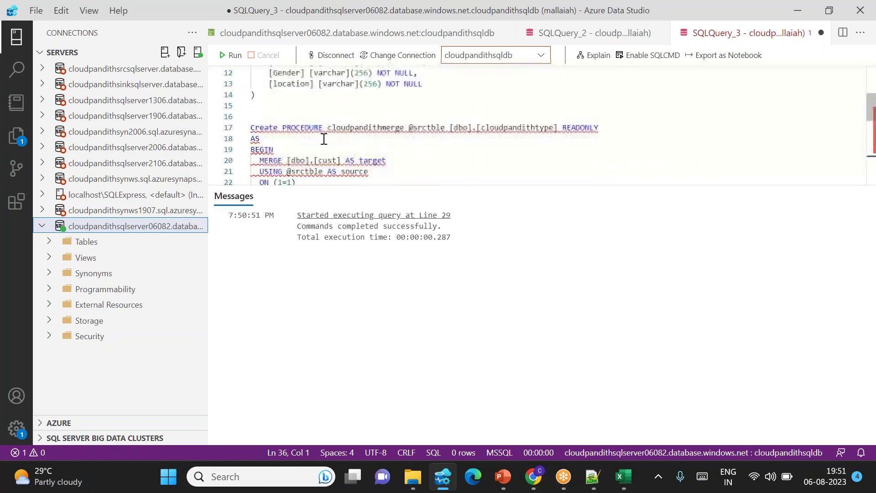
double_click(379, 134)
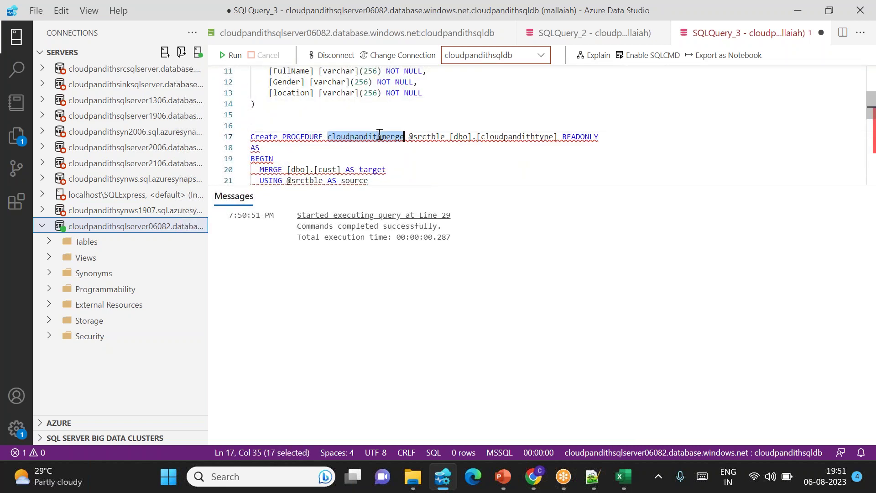
scroll(379, 134, "up", 4)
scroll(379, 135, "down", 2)
scroll(380, 137, "up", 2)
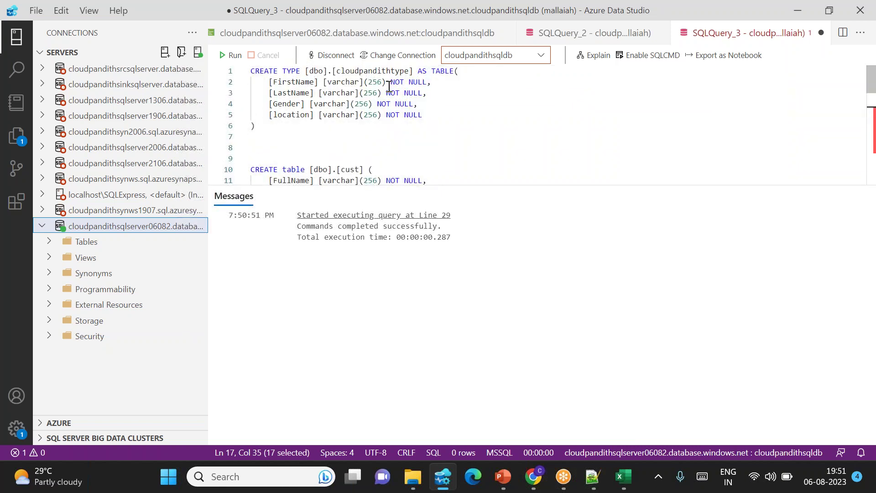
double_click(372, 72)
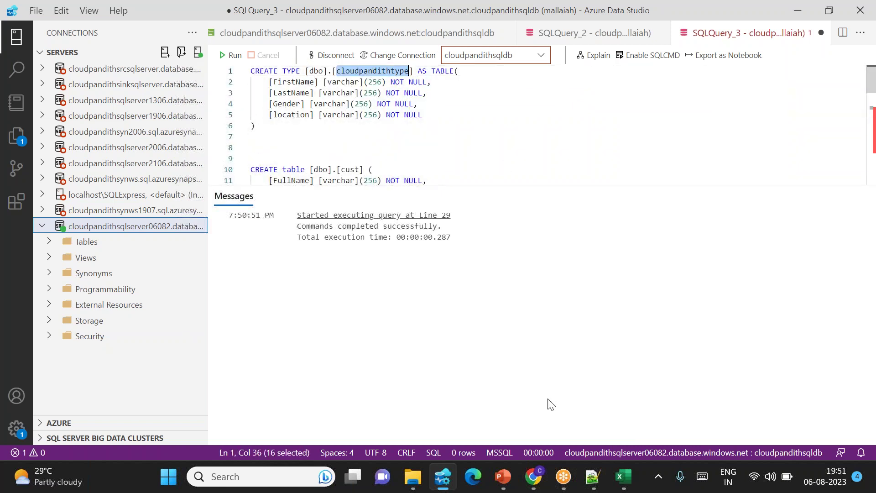
mouse_move(533, 486)
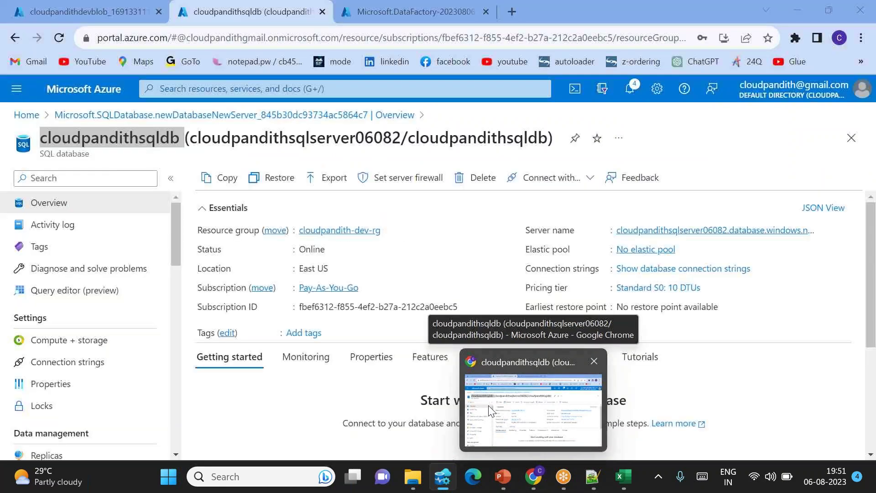
Create the 'global' container in the cloudpandithdevblob storage account and open its upload pane.
left_click(489, 406)
left_click(82, 5)
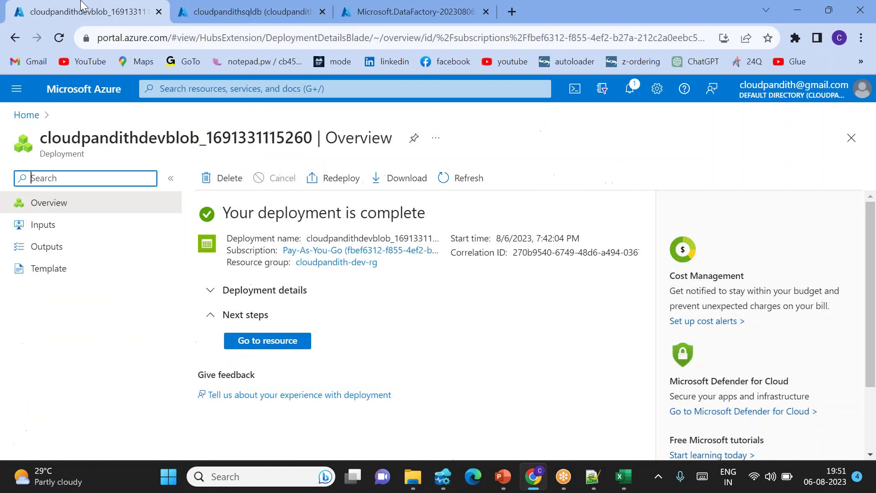
left_click(267, 341)
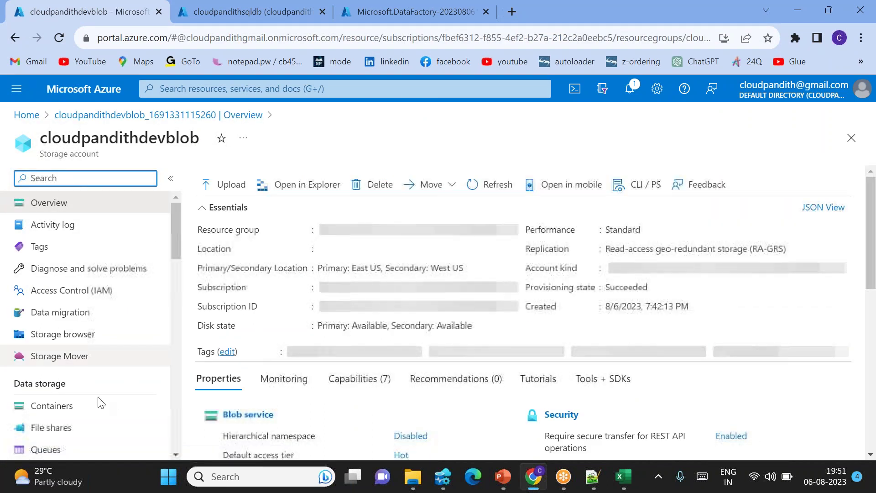
left_click(63, 426)
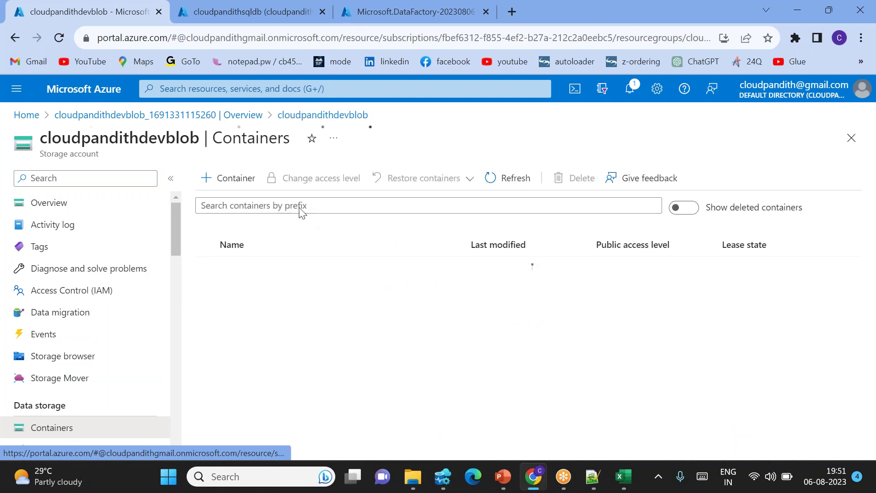
left_click(233, 178)
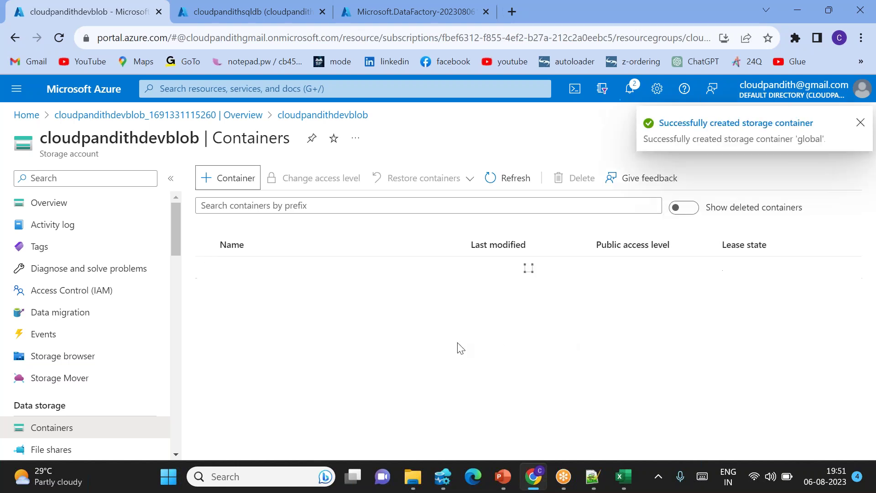
left_click(232, 289)
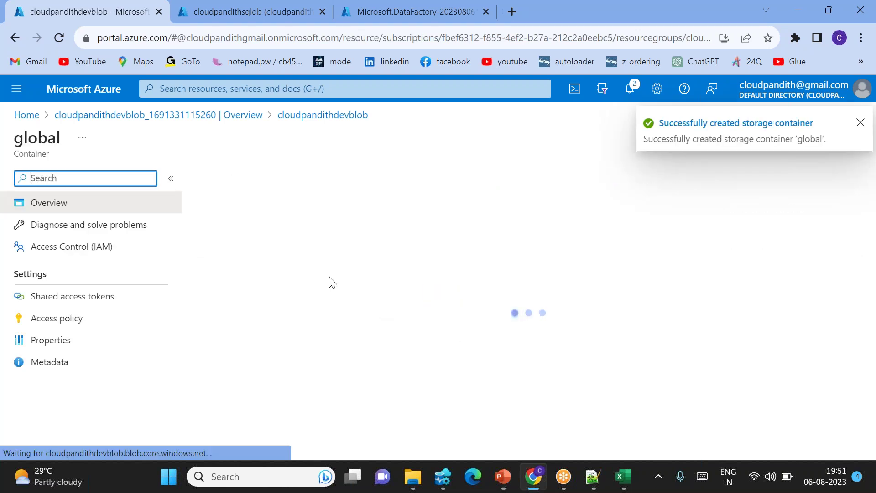
left_click(225, 178)
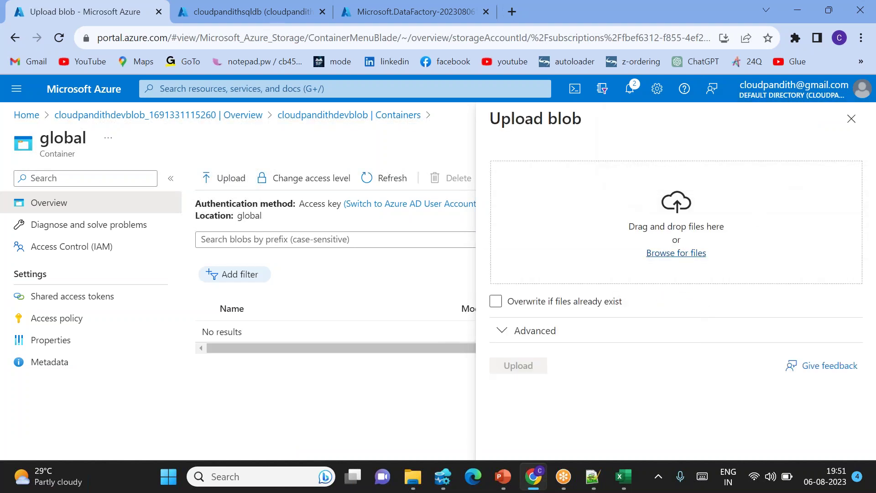
Choose realdata.csv from the computer as the file to upload.
left_click(677, 253)
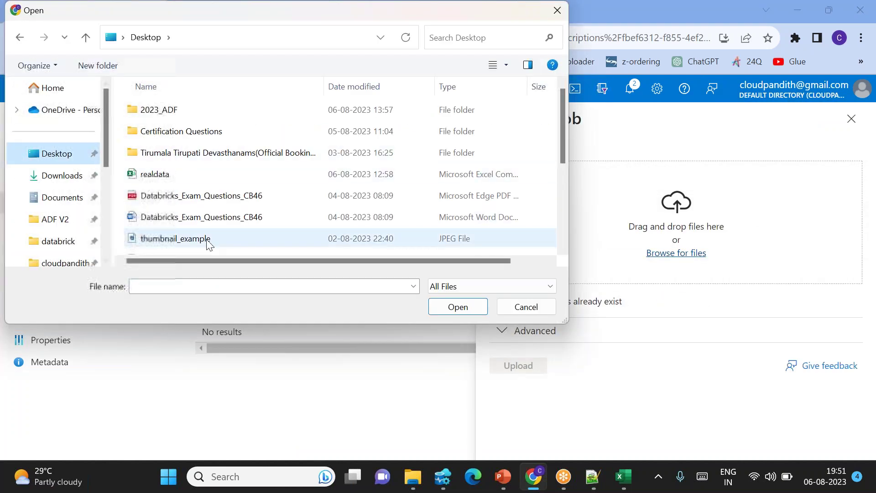
left_click(158, 283)
type("rea")
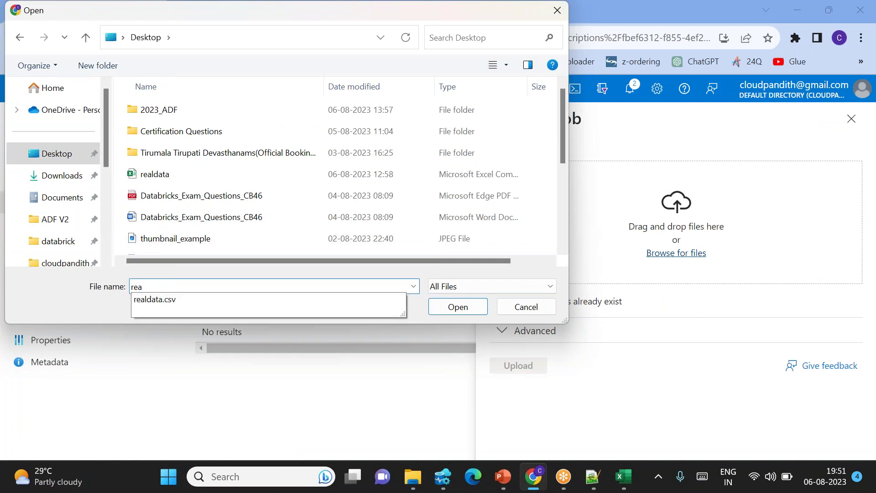
left_click(270, 307)
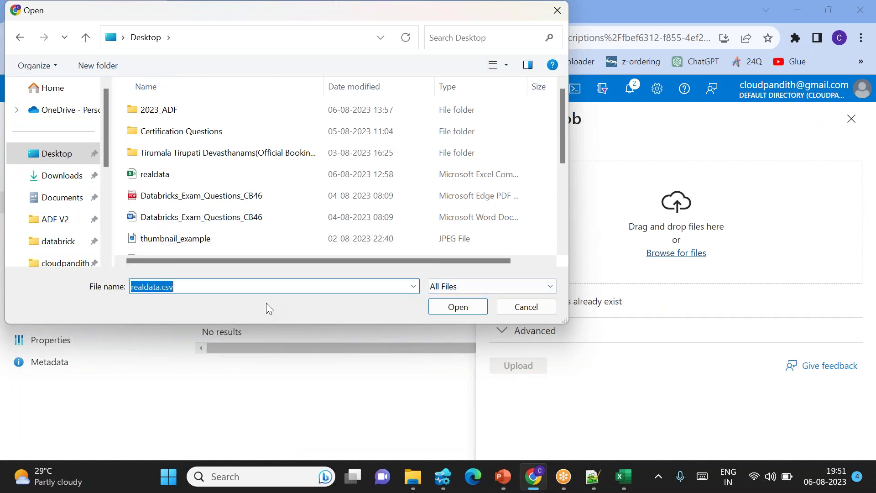
left_click(458, 306)
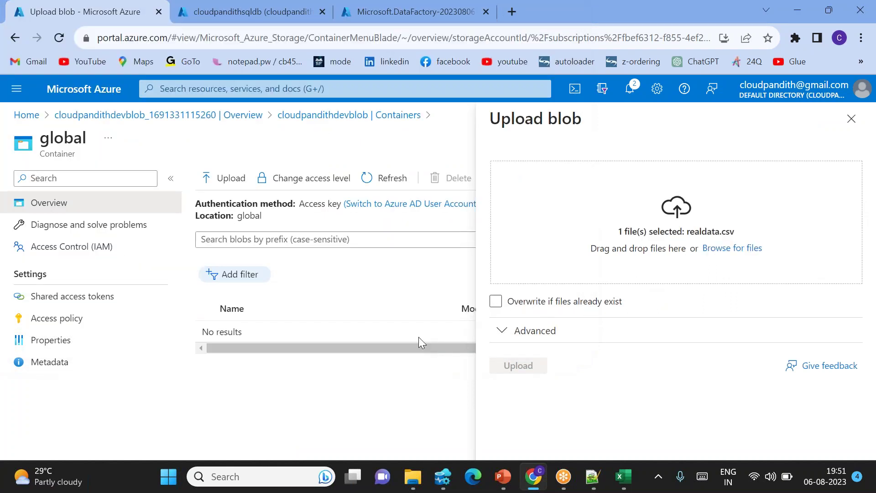
Upload it into folder 'cust', confirm it in the cust folder, and return to cloudpandithsqldb.
left_click(528, 340)
scroll(530, 341, "down", 5)
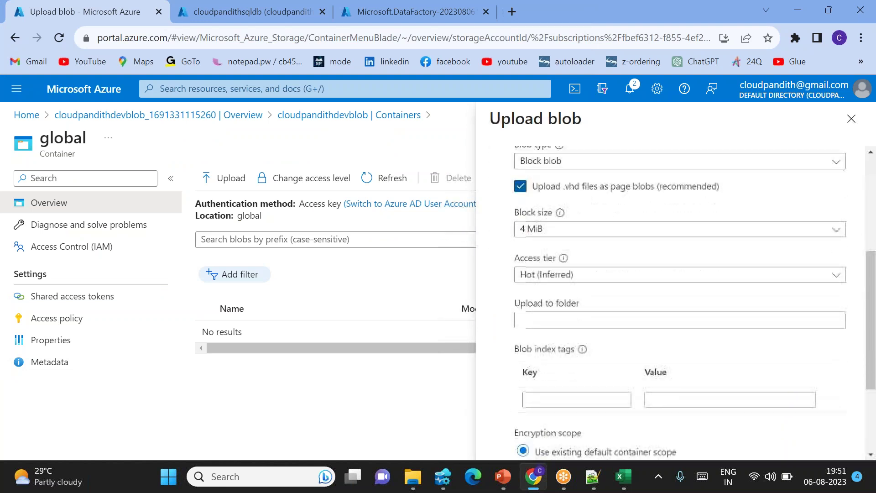
left_click(534, 305)
type("cust")
scroll(592, 270, "down", 3)
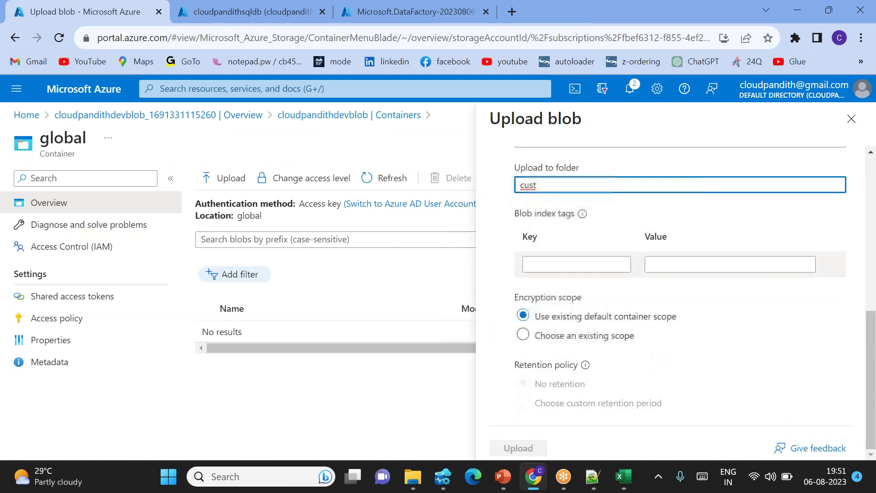
left_click(520, 448)
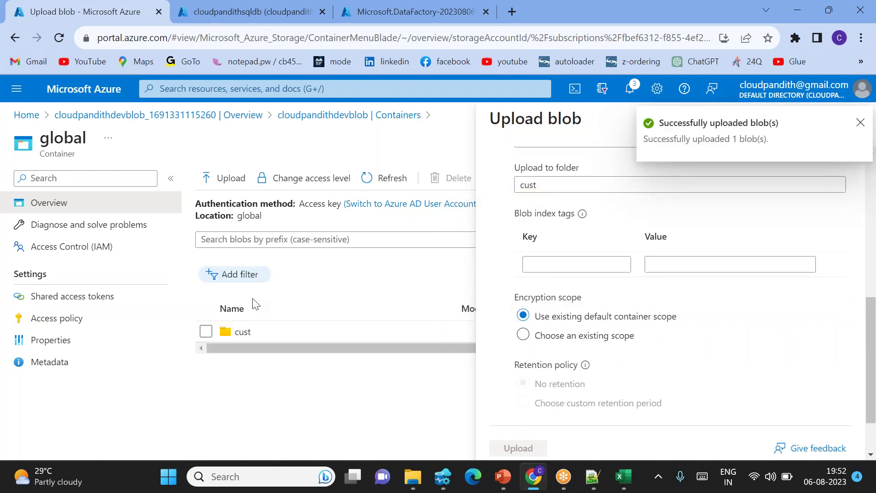
left_click(246, 333)
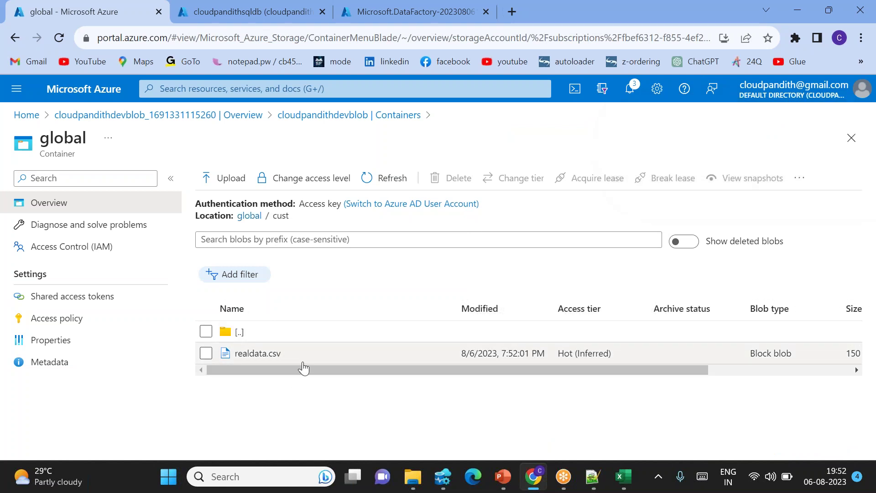
left_click(228, 11)
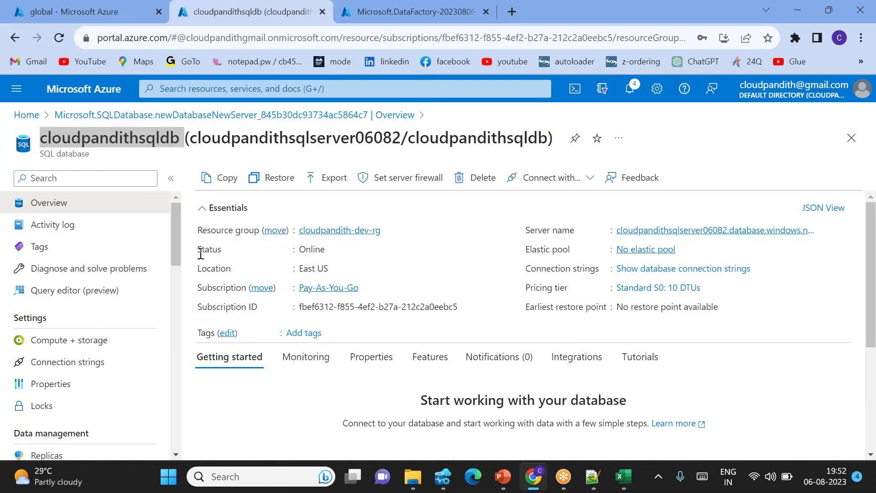
Refresh and expand the Tables folder of cloudpandithsqldb in Azure Data Studio.
left_click(443, 477)
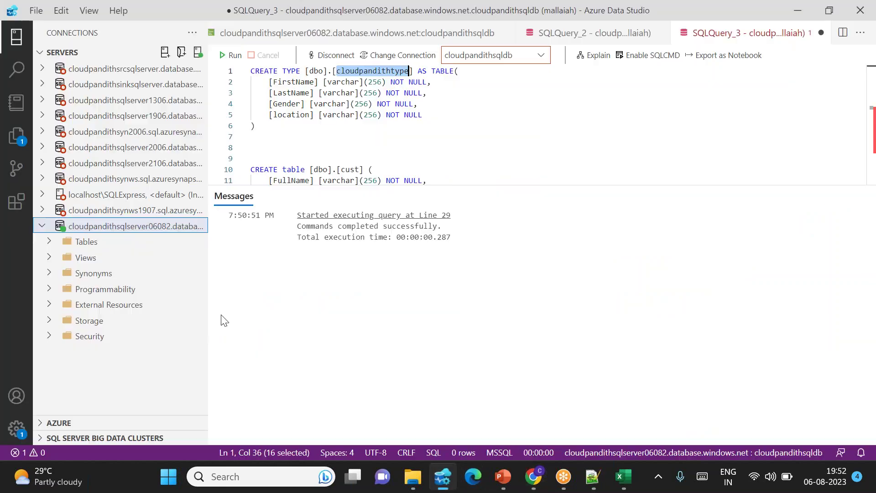
right_click(75, 247)
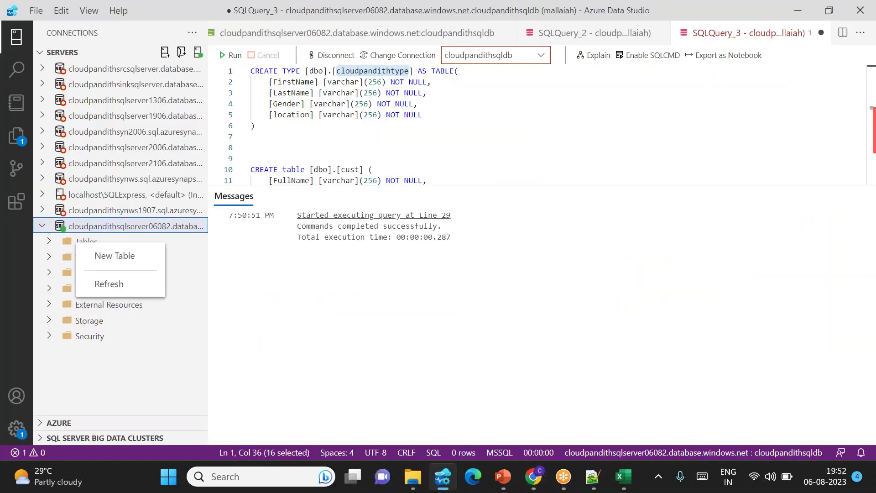
left_click(117, 287)
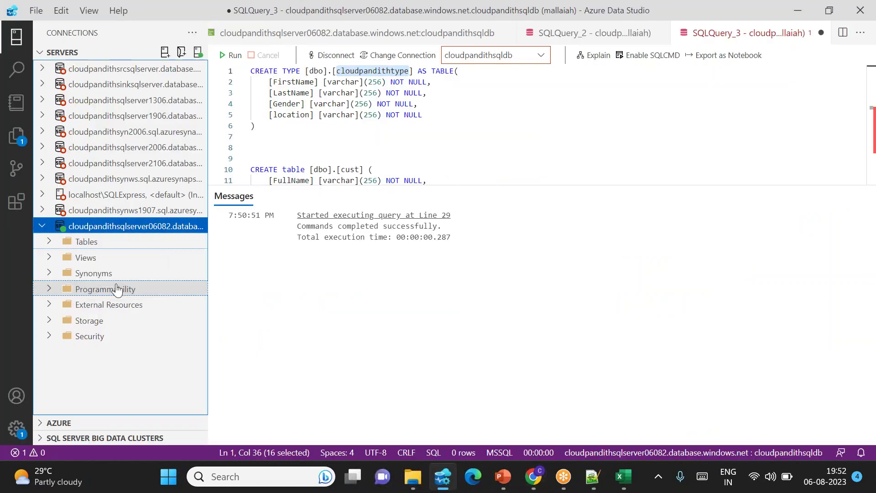
left_click(49, 243)
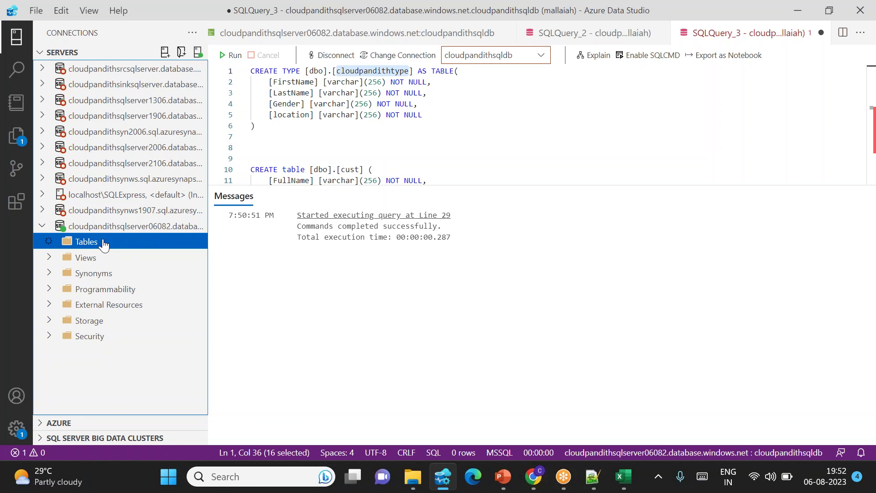
Review the cust table script's FullName, Gender and location columns.
double_click(354, 171)
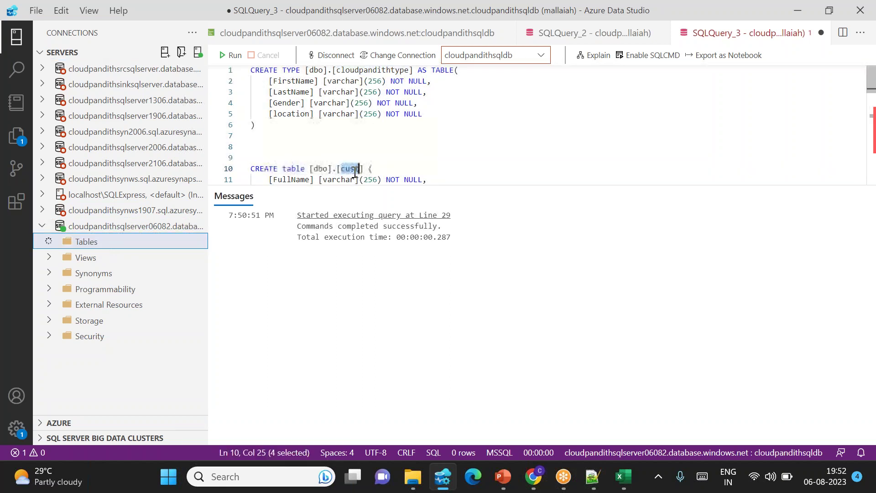
scroll(347, 137, "down", 2)
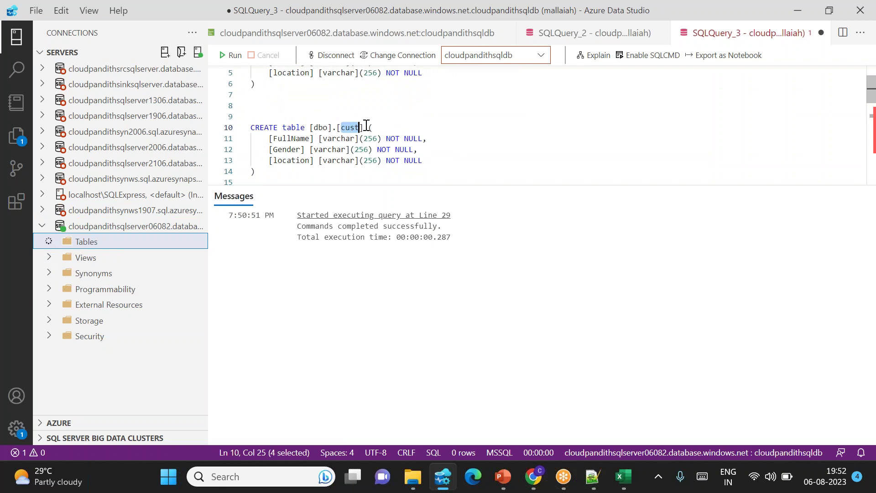
double_click(284, 139)
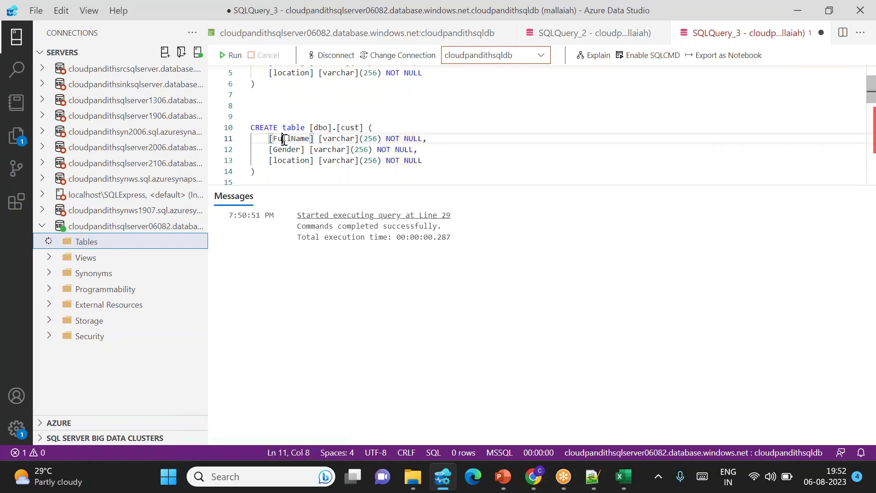
double_click(287, 150)
double_click(291, 162)
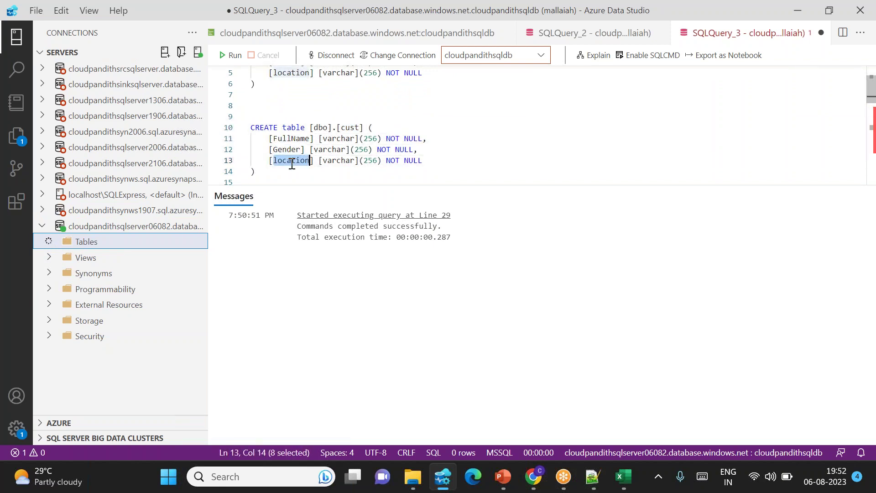
Refresh Tables again so dbo.cust and dbo.pipeline_logs appear, then go back to the browser.
left_click(85, 243)
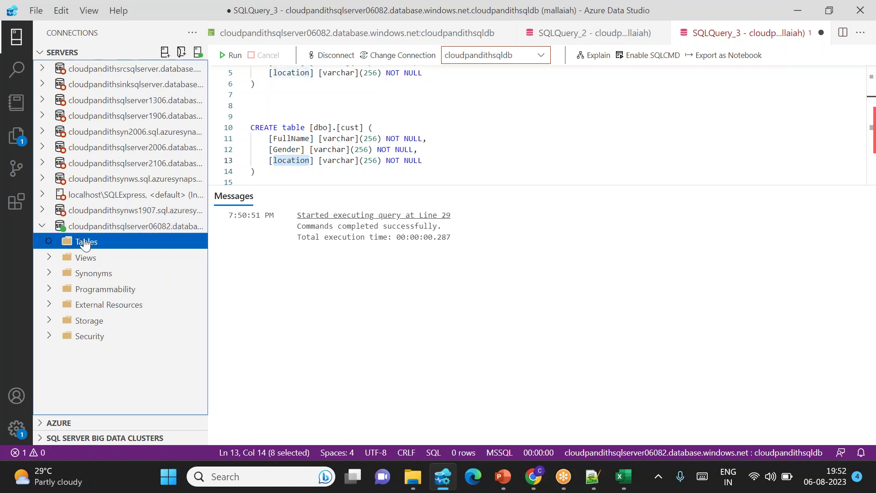
right_click(85, 243)
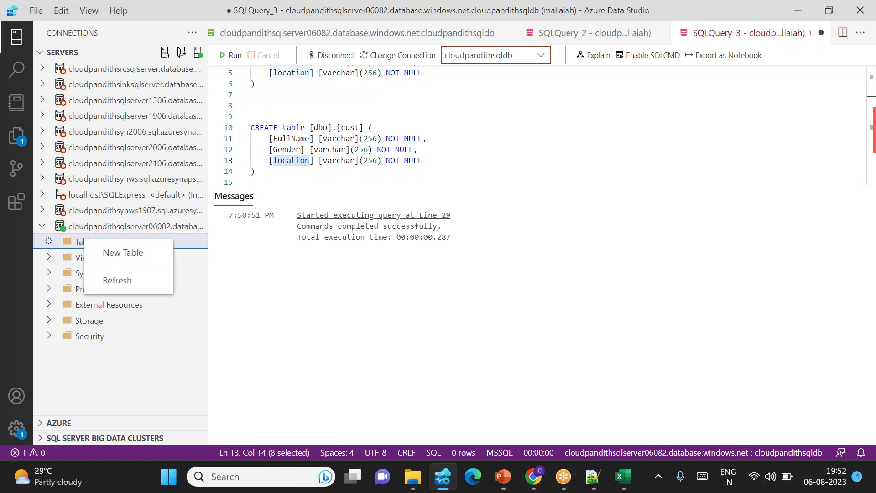
left_click(110, 281)
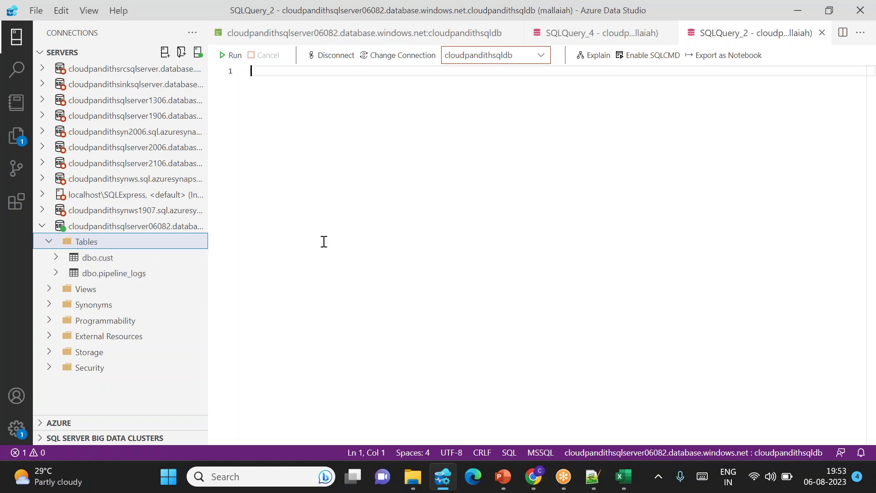
mouse_move(533, 483)
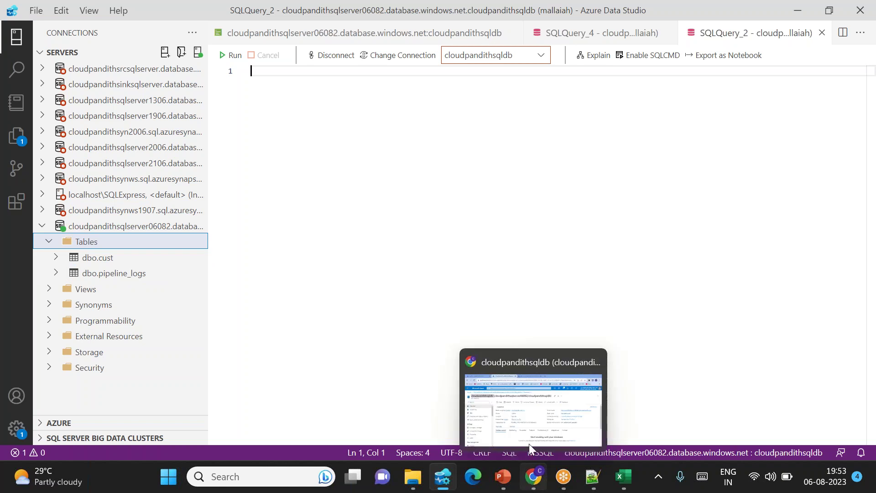
left_click(530, 443)
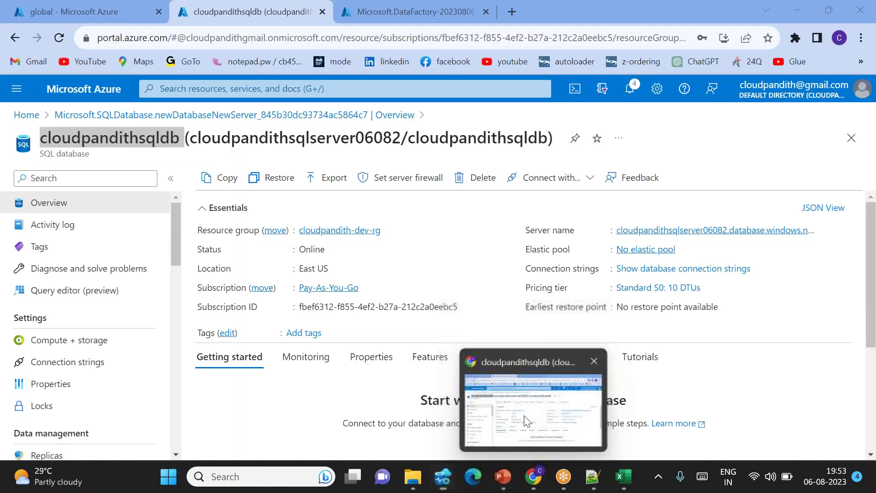
Open the deployed cloudpandithadf06082 data factory and launch Data Factory Studio.
left_click(373, 26)
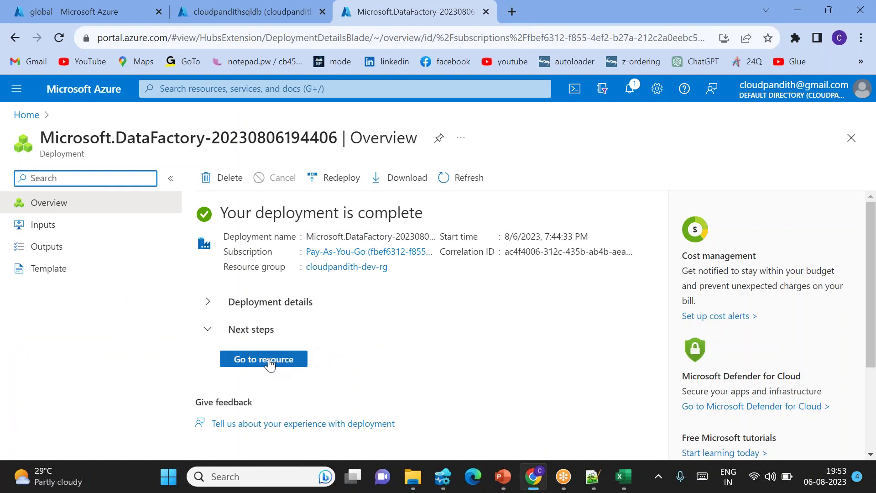
left_click(269, 364)
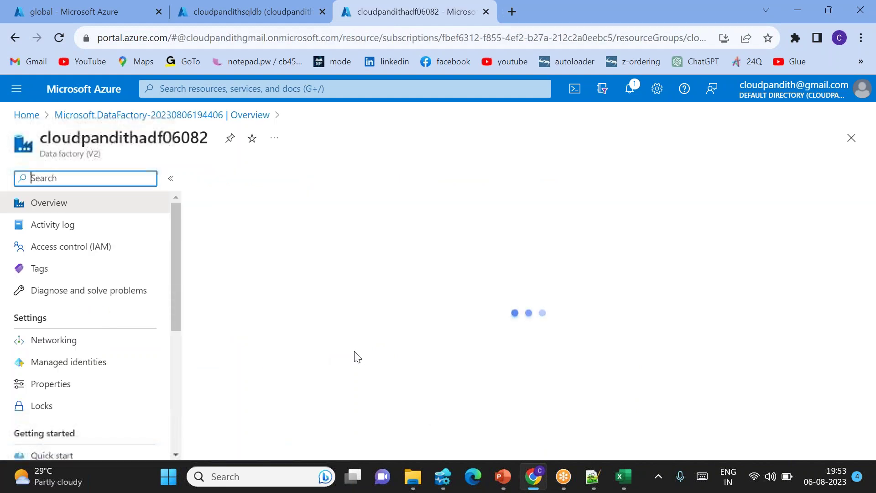
scroll(425, 376, "down", 3)
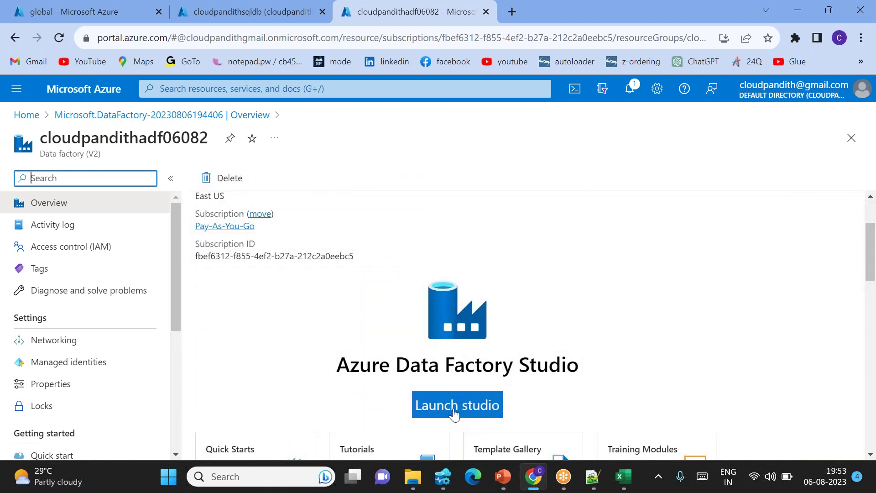
left_click(454, 414)
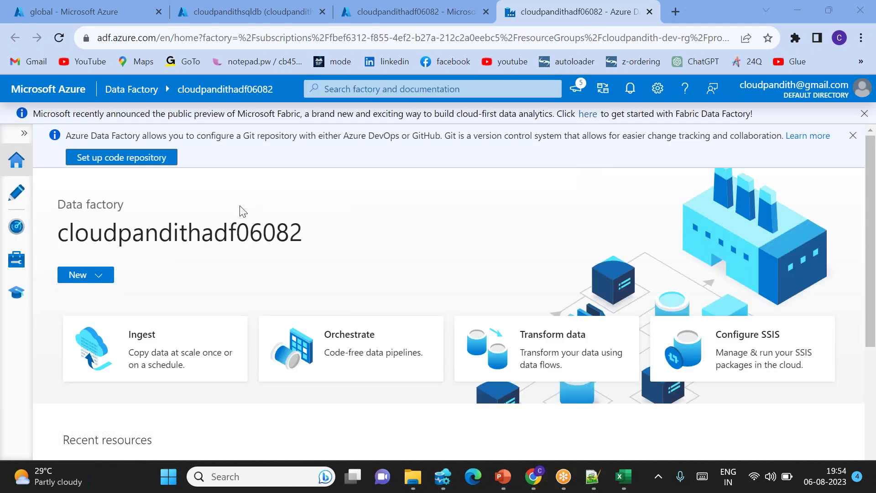
Begin a new linked service and choose Azure Blob Storage as its data store.
left_click(16, 259)
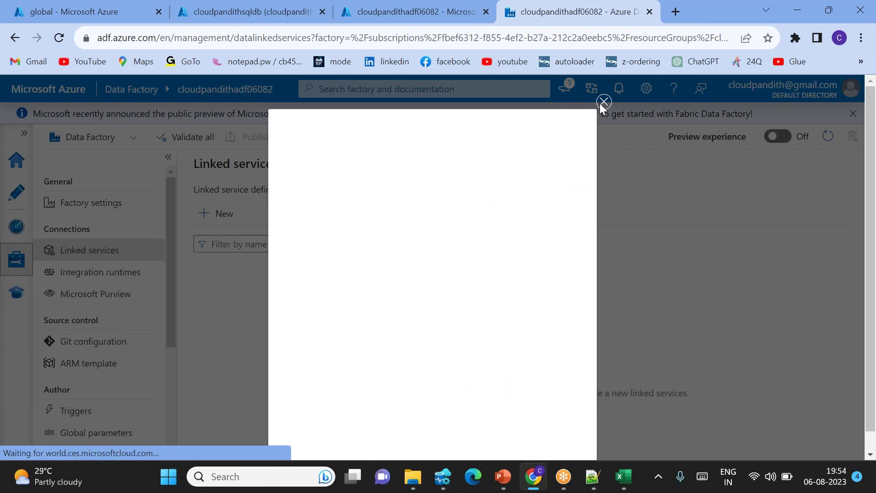
left_click(601, 102)
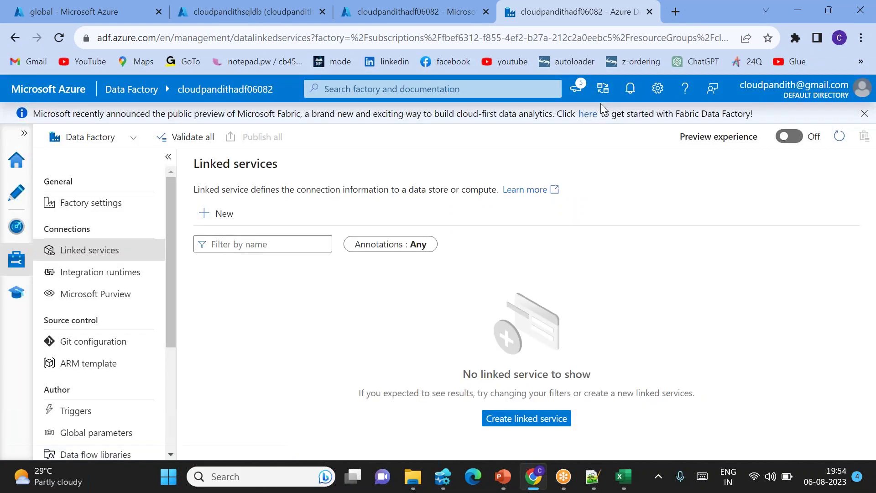
left_click(216, 222)
left_click(495, 172)
type("b")
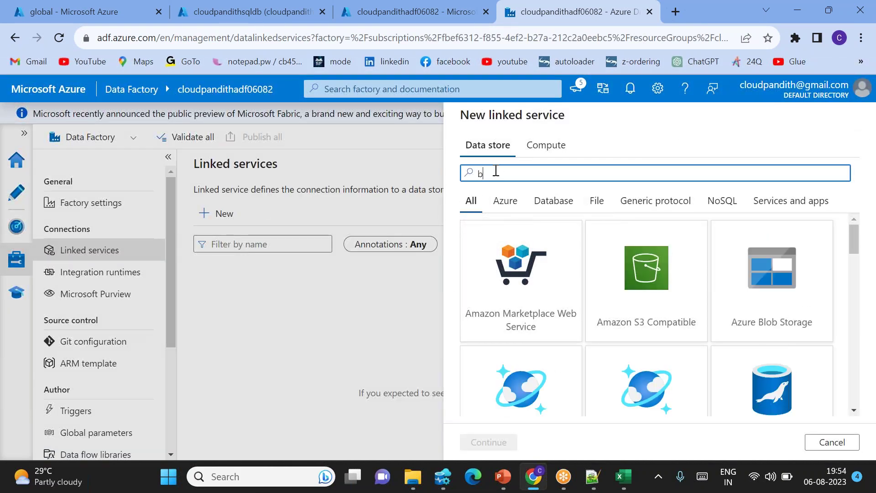
type("lob")
left_click(520, 281)
left_click(489, 441)
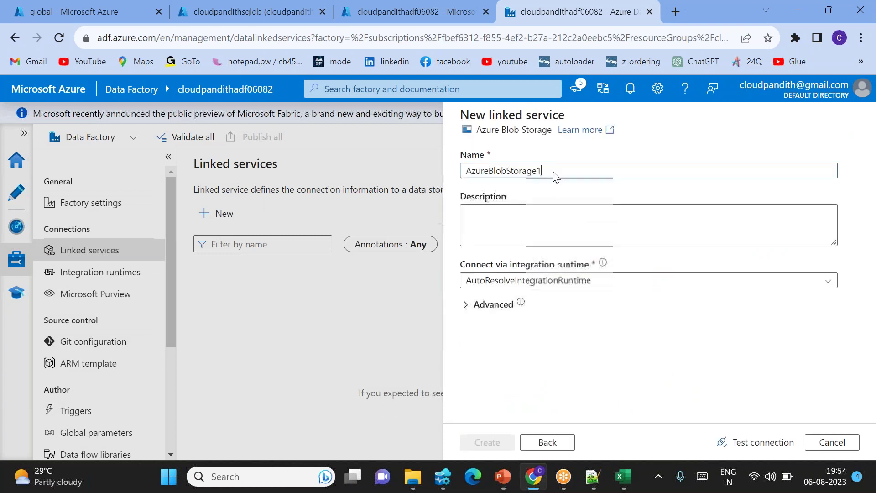
Name it LS_BlOB with the Pay-As-You-Go subscription and cloudpandithdevblob storage account.
key("BackSpace")
type("LS_BlOB")
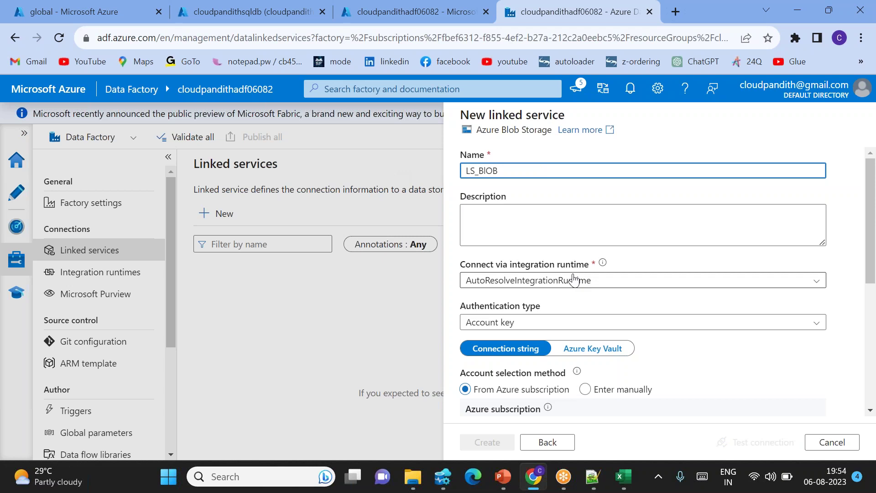
scroll(589, 281, "down", 3)
left_click(491, 309)
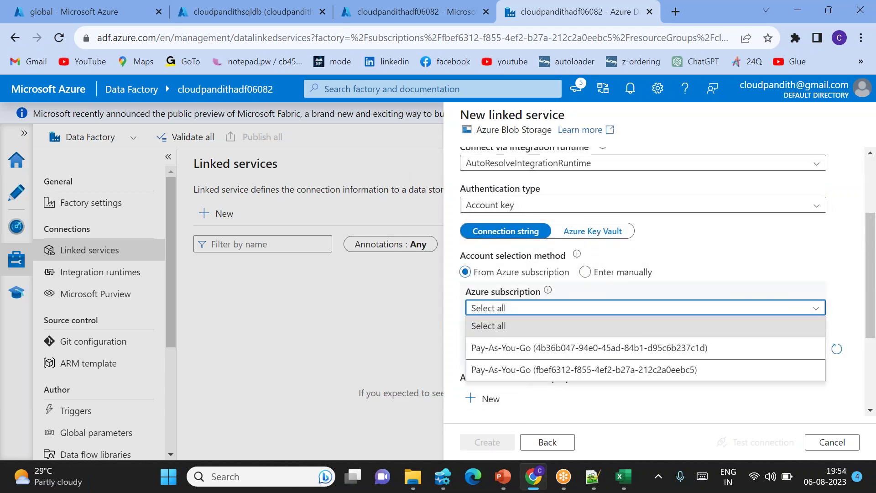
left_click(529, 367)
left_click(511, 349)
scroll(529, 340, "down", 1)
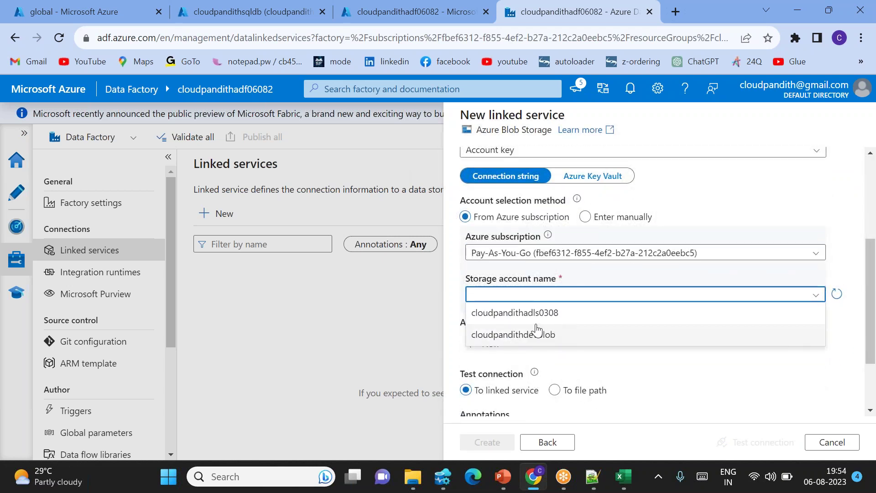
left_click(521, 330)
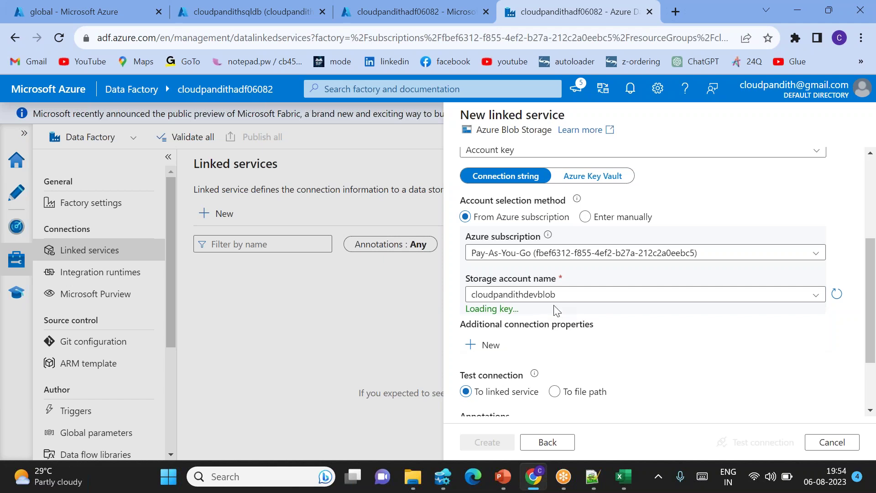
Test the storage connection and create the LS_BlOB linked service.
scroll(627, 329, "down", 1)
left_click(730, 441)
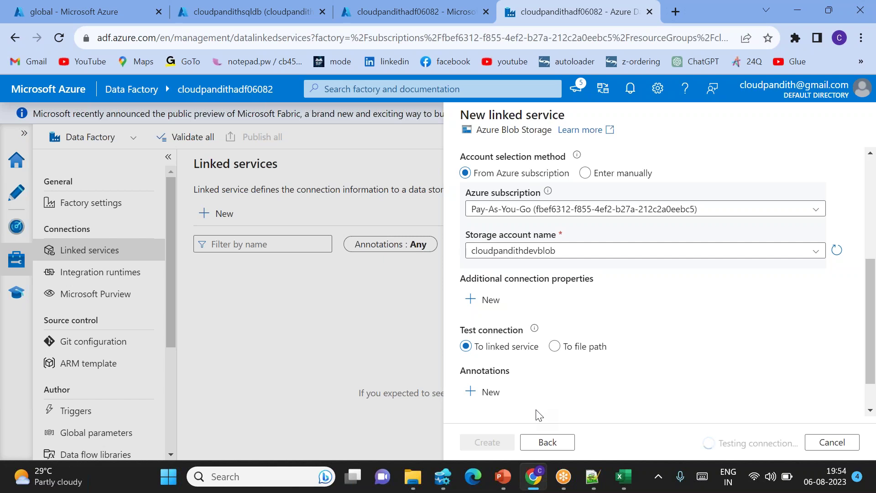
left_click(498, 450)
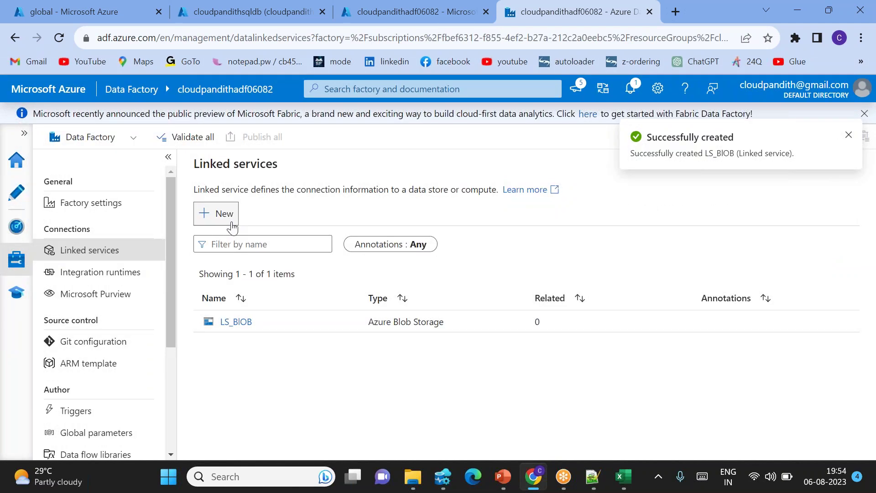
left_click(228, 218)
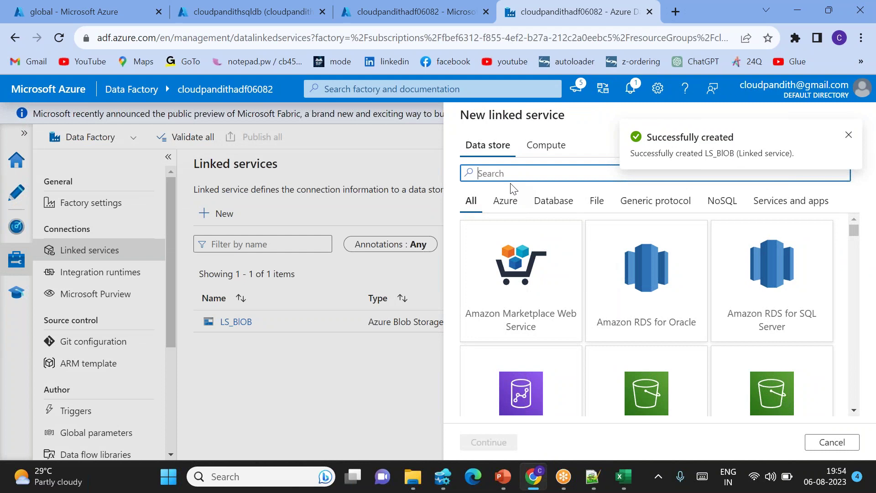
Choose Azure SQL Database for the new linked service and clear its default name.
type("SQL DA")
double_click(522, 297)
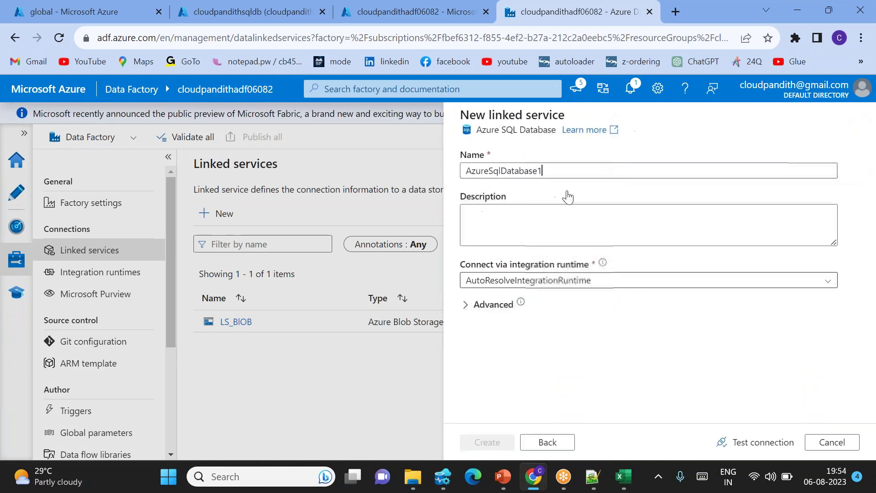
left_click_drag(591, 170, 466, 172)
left_click(562, 175)
key("BackSpace")
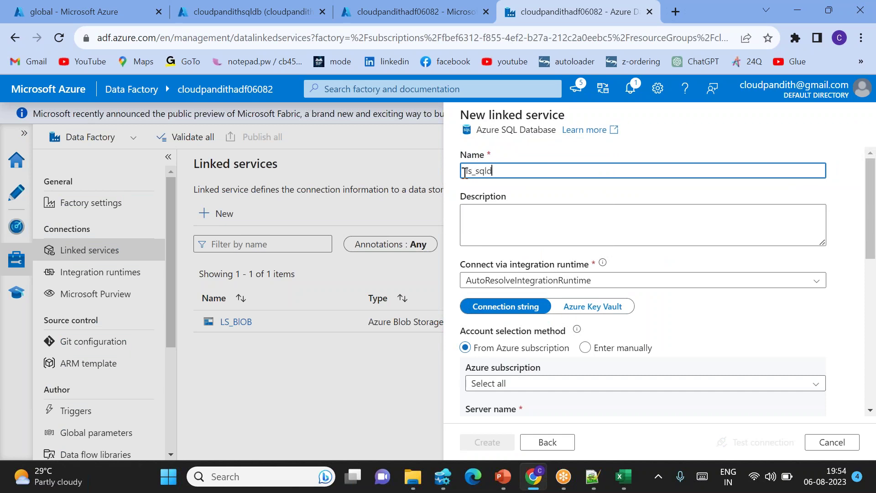
key("ctrl+a")
key("BackSpace")
Select the Pay-As-You-Go subscription, cloudpandithsqlserver06082 server and cloudpandithsqldb database.
scroll(527, 282, "down", 2)
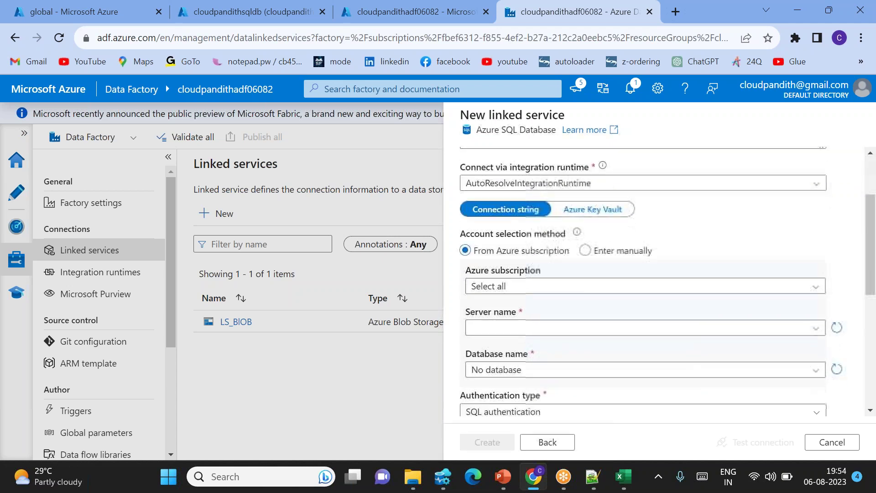
left_click(527, 282)
left_click(509, 343)
scroll(510, 274, "down", 2)
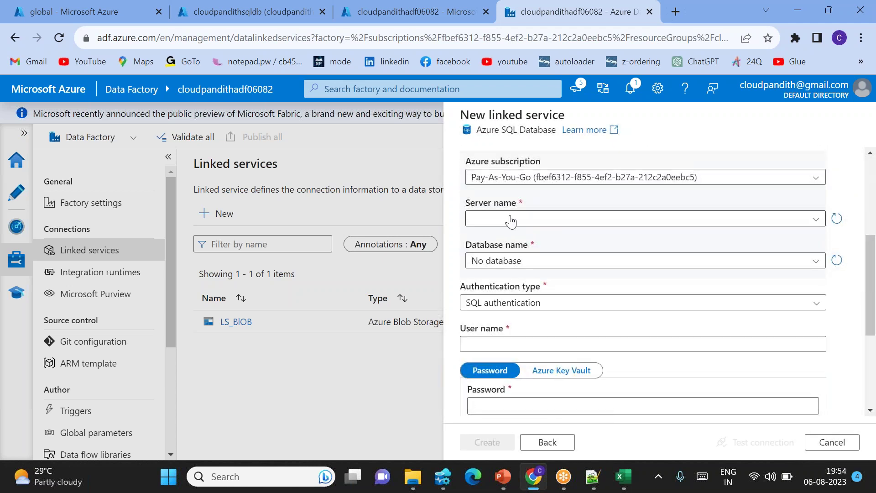
left_click(510, 219)
left_click(543, 241)
left_click(520, 262)
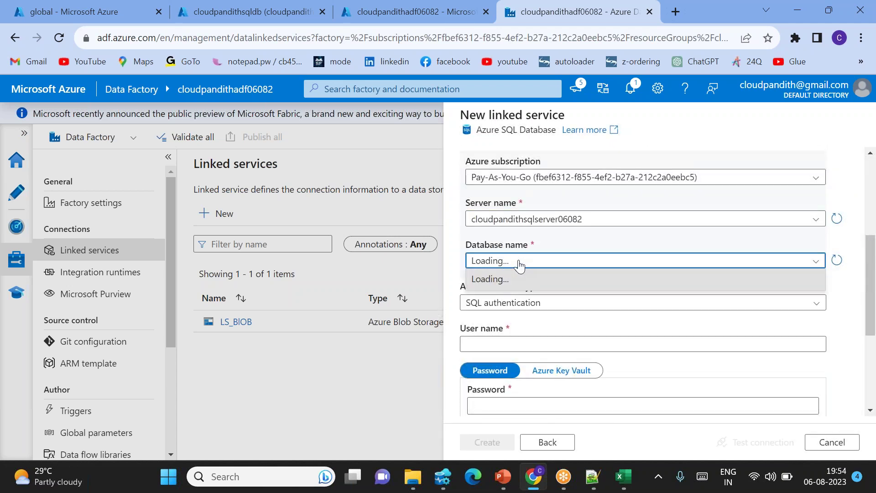
left_click(516, 285)
Enter the SQL user name and password, test, create LS_SQLDB, and show Monitor.
scroll(502, 274, "down", 2)
left_click(486, 258)
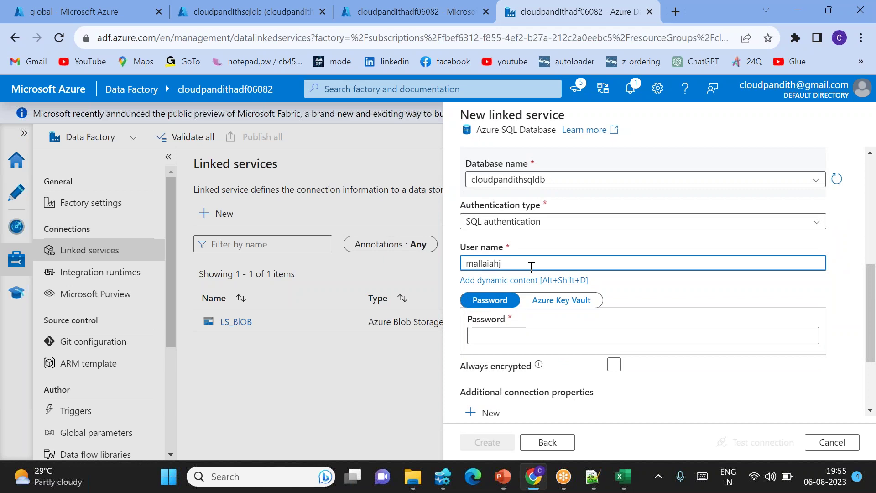
left_click(531, 336)
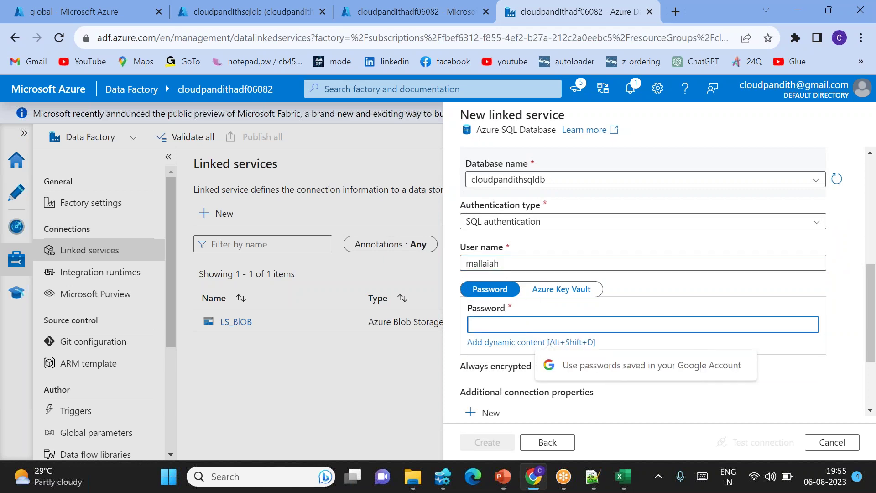
type("•••")
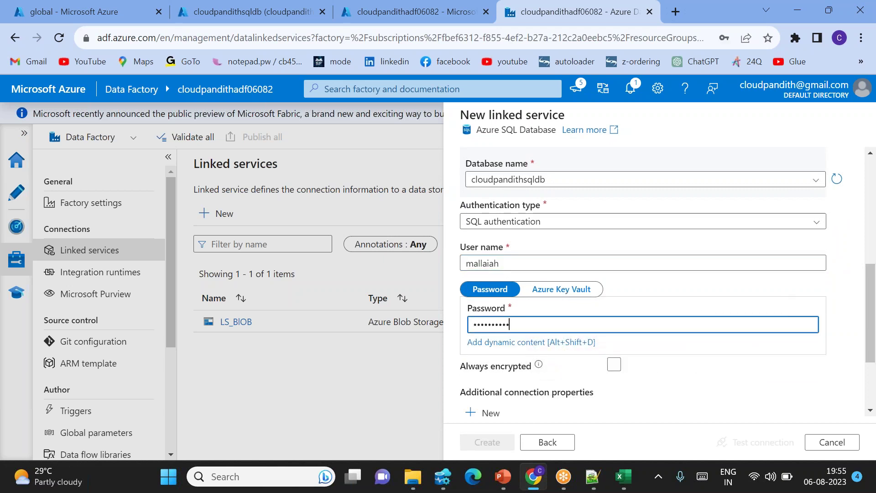
left_click(756, 442)
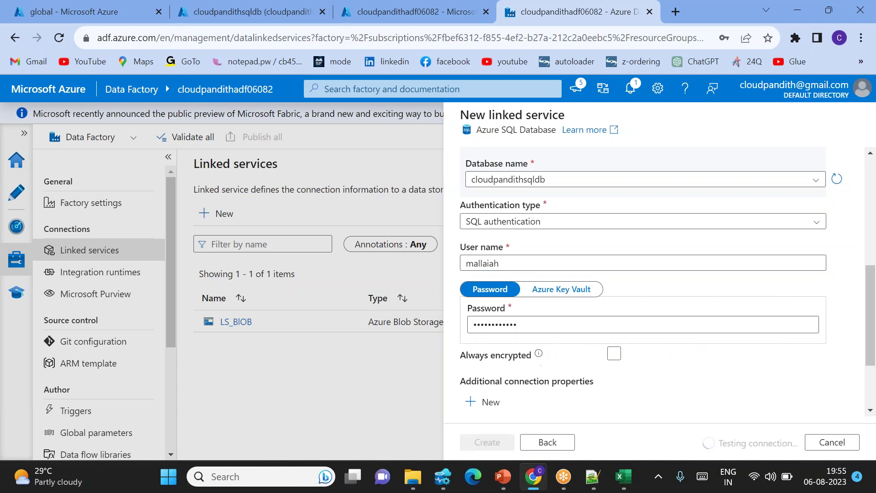
scroll(709, 409, "down", 3)
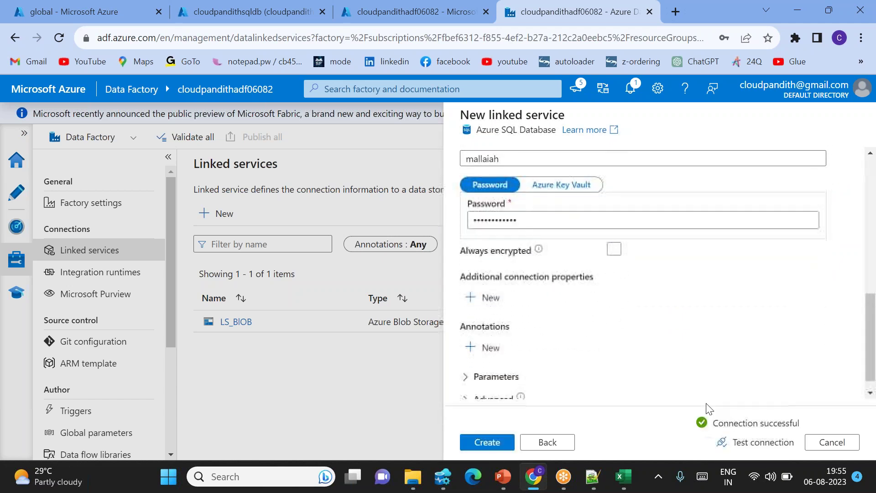
left_click(487, 442)
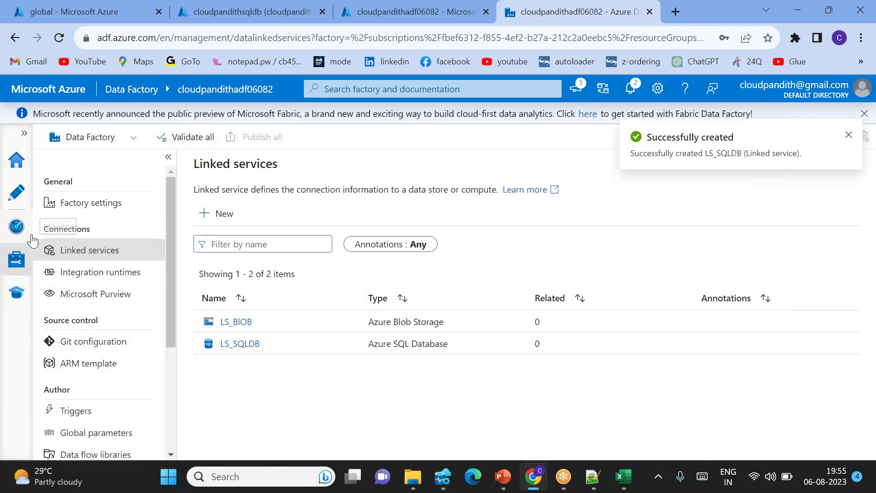
left_click(30, 235)
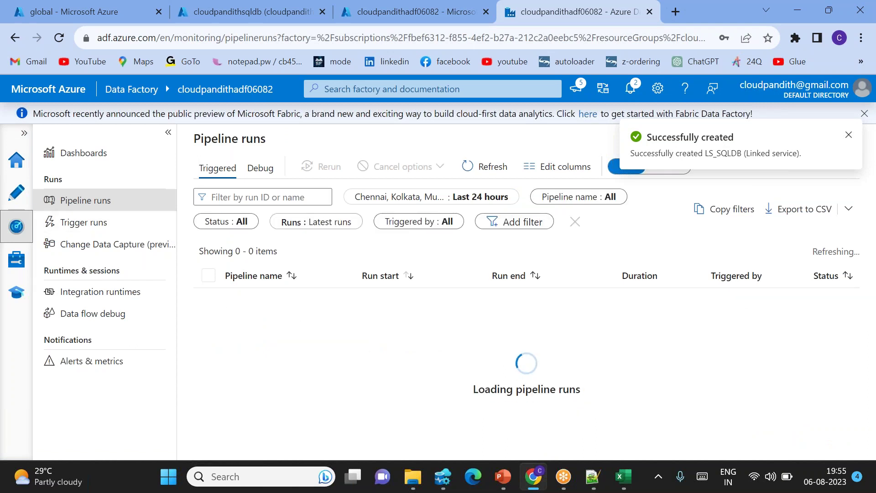
Create a new blank pipeline from the Author hub.
left_click(16, 192)
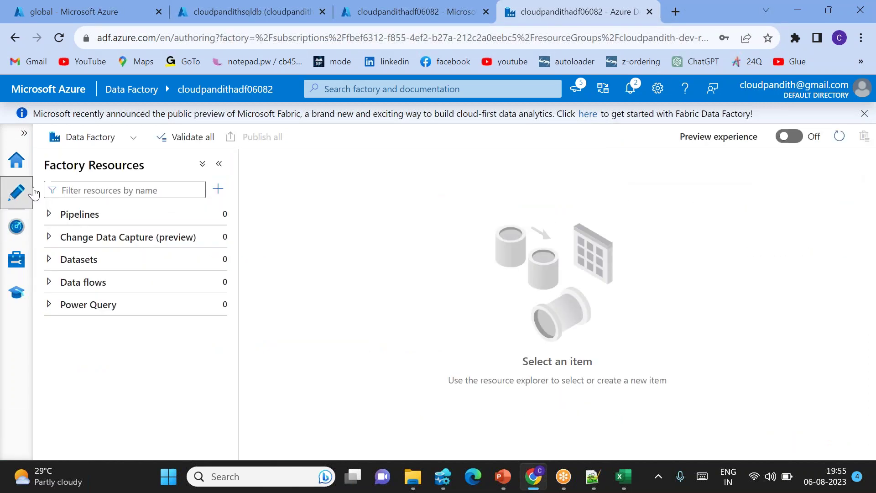
left_click(217, 189)
mouse_move(276, 210)
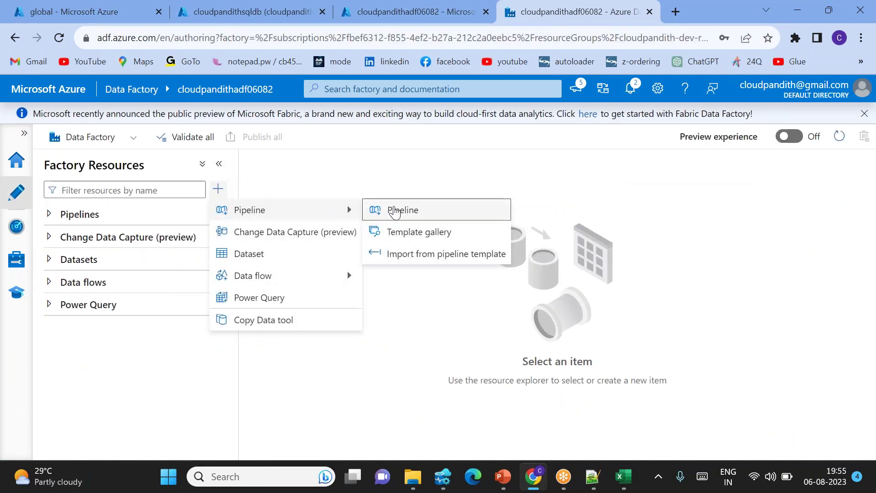
left_click(396, 210)
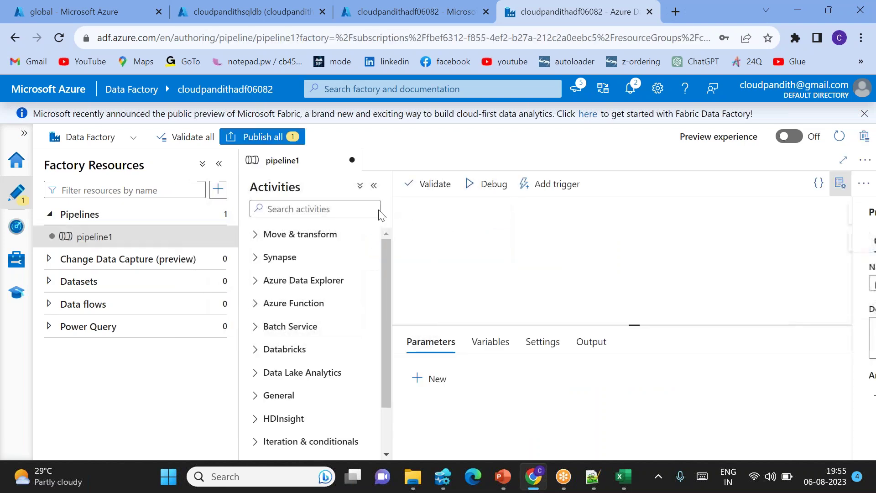
Add a Copy data activity to the pipeline canvas and hide the Properties panel.
left_click(309, 208)
type("copy")
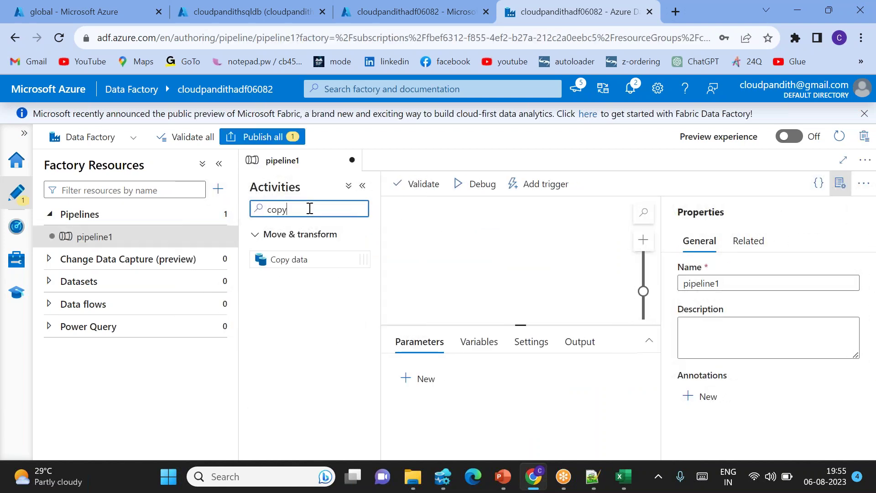
left_click_drag(303, 257, 518, 268)
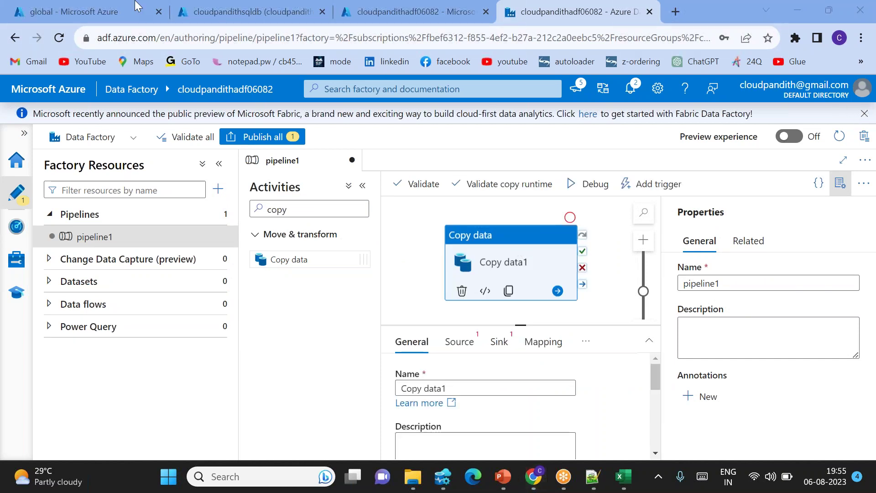
left_click(843, 189)
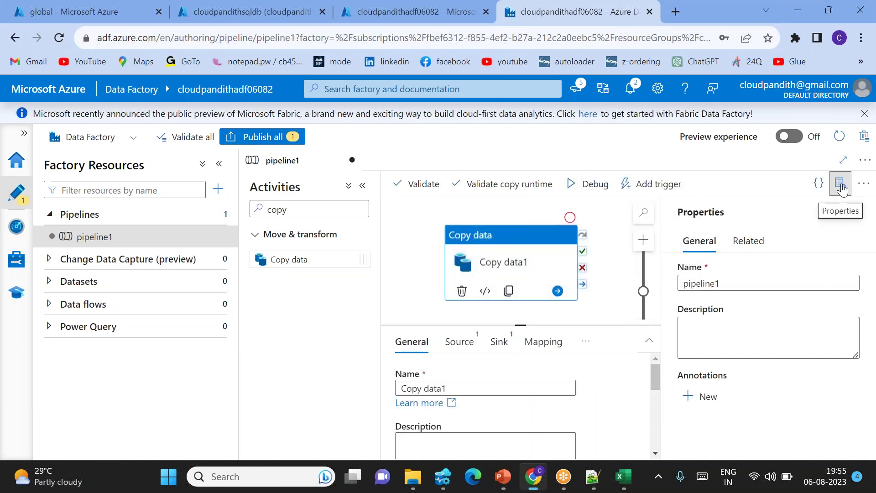
left_click(843, 190)
Start a new source dataset on Azure Blob Storage in DelimitedText format.
left_click(474, 342)
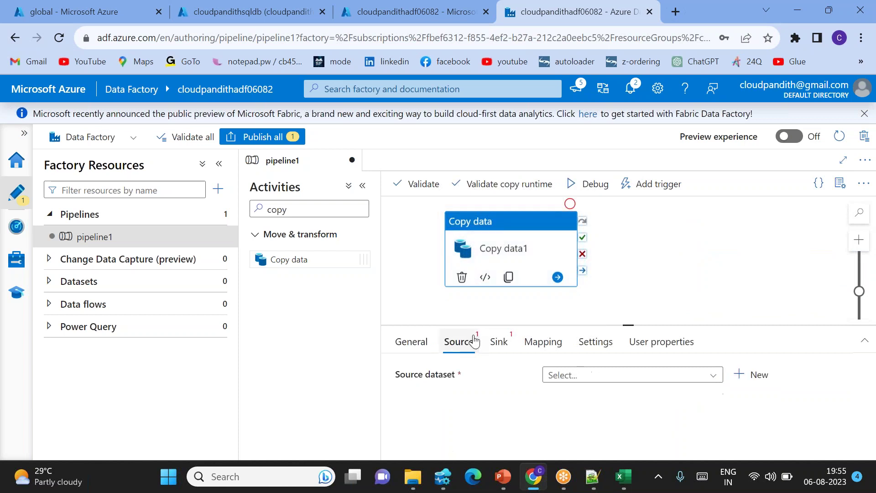
left_click(752, 375)
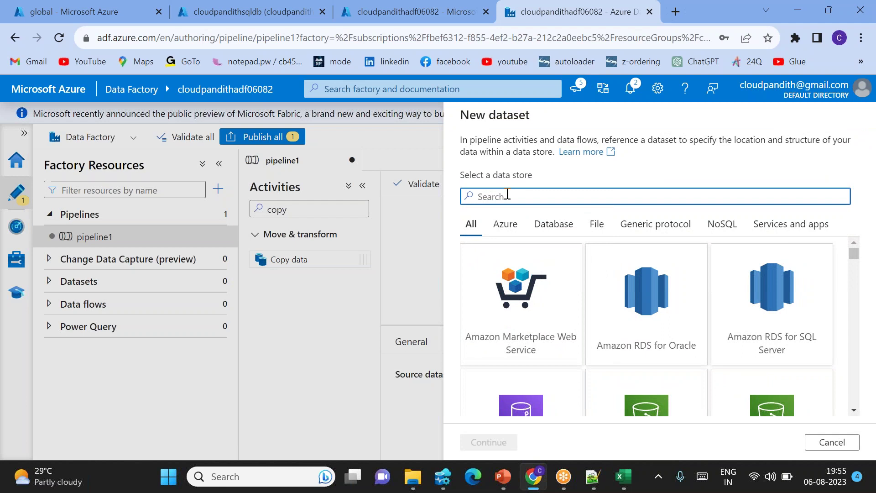
type("blob")
double_click(520, 296)
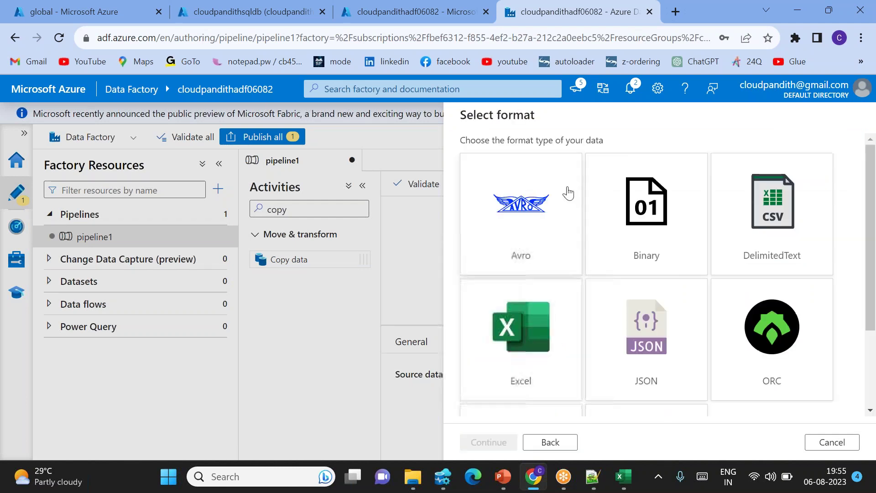
left_click(766, 219)
double_click(765, 219)
Name the dataset DS_BLOB and link it to LS_BLOB.
double_click(577, 157)
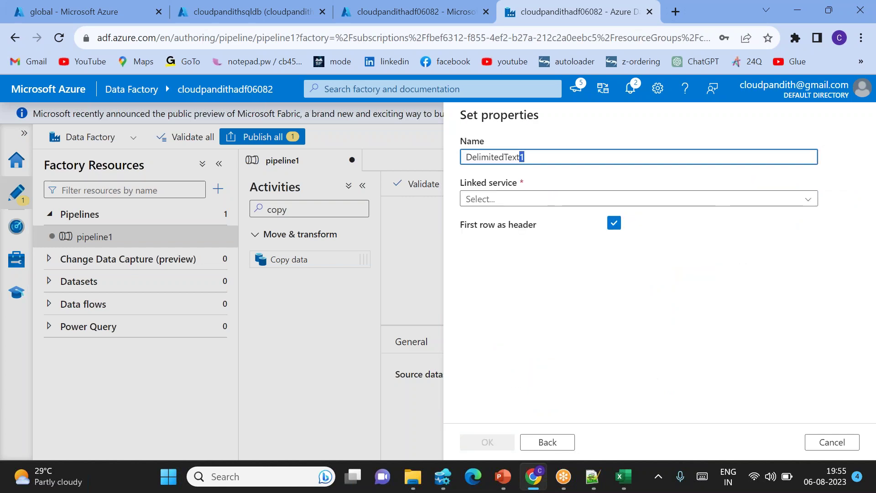
key("BackSpace")
type("DS_BLOB")
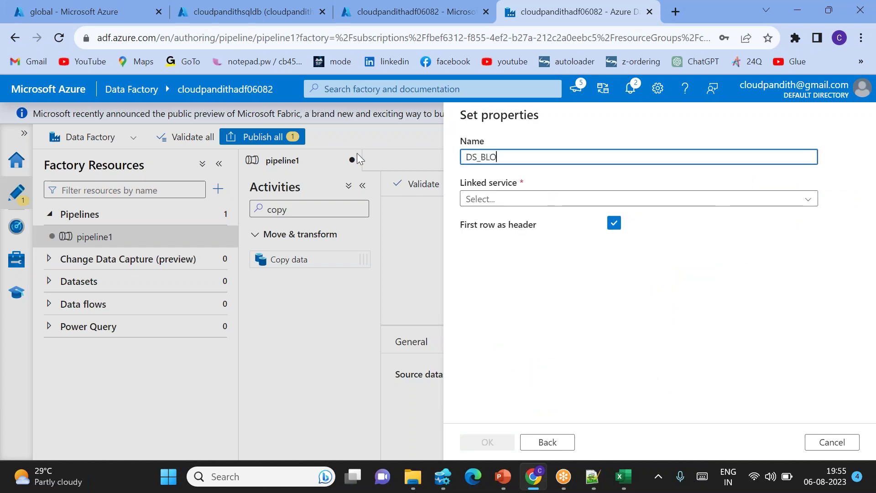
left_click(520, 201)
left_click(489, 263)
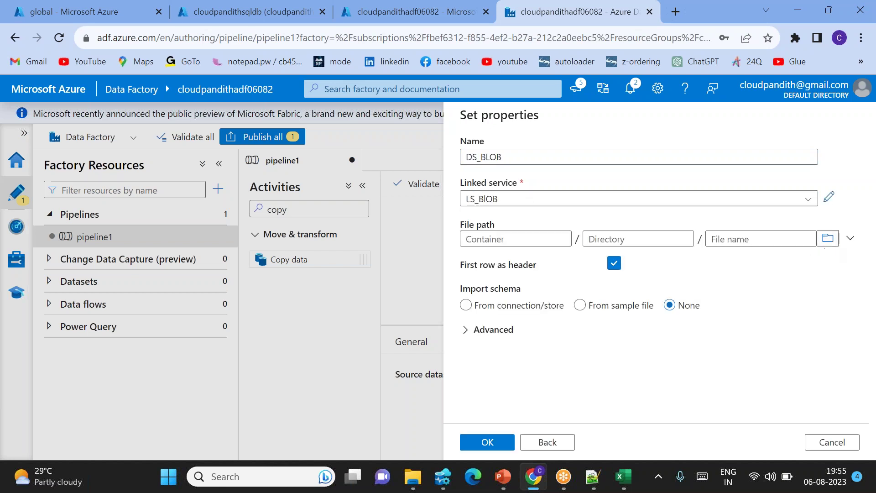
Set the file path to global/cust/realdata.csv and create the dataset.
left_click(828, 238)
left_click(495, 188)
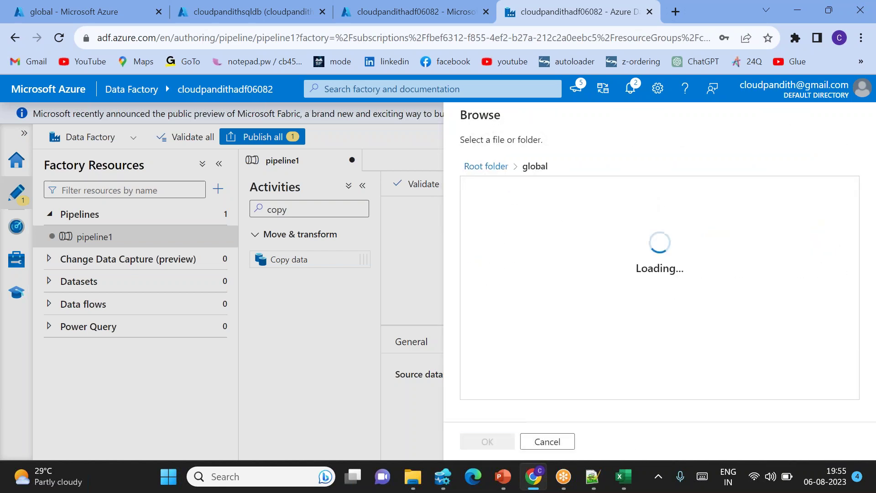
left_click(543, 195)
left_click(513, 190)
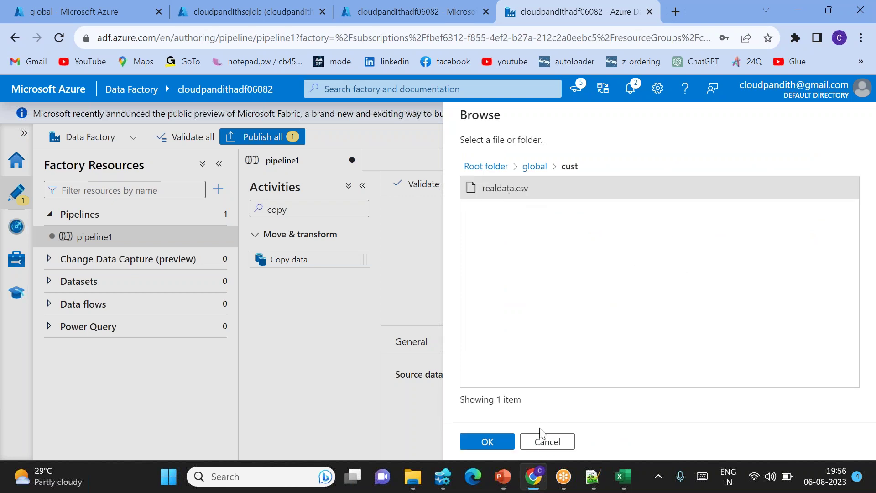
left_click(496, 440)
left_click(501, 441)
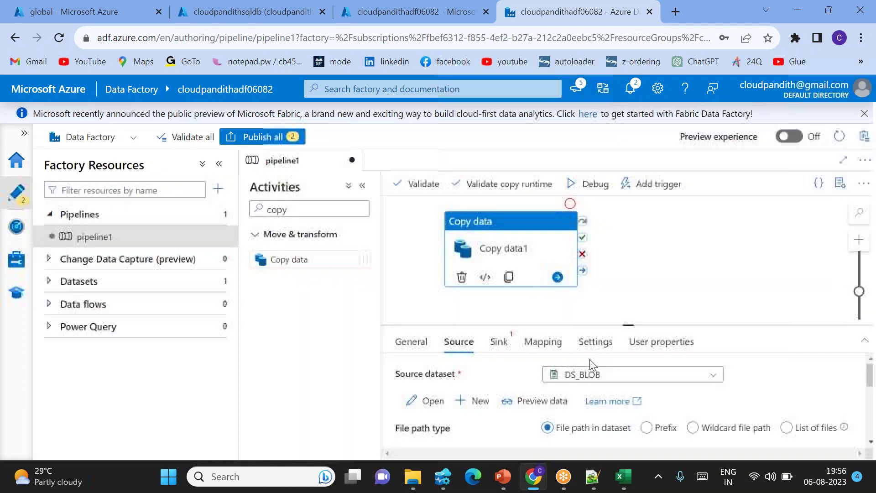
left_click_drag(632, 325, 629, 293)
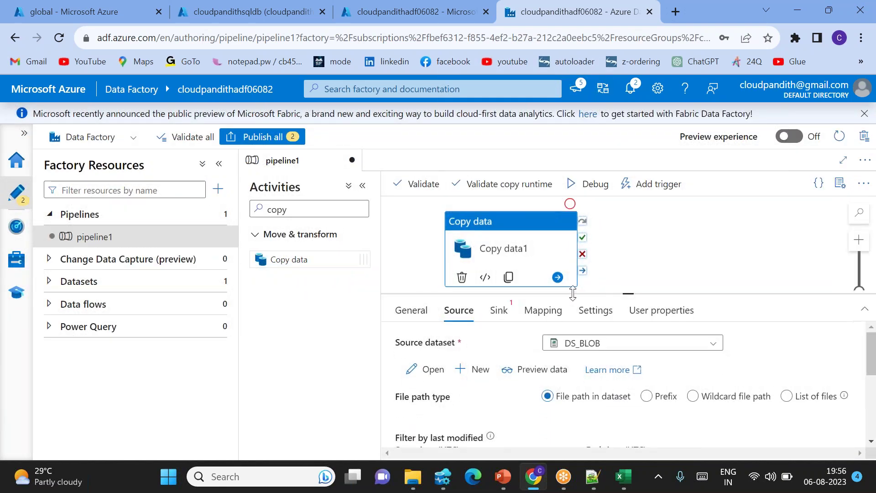
Start a new sink dataset on Azure SQL Database.
left_click(495, 311)
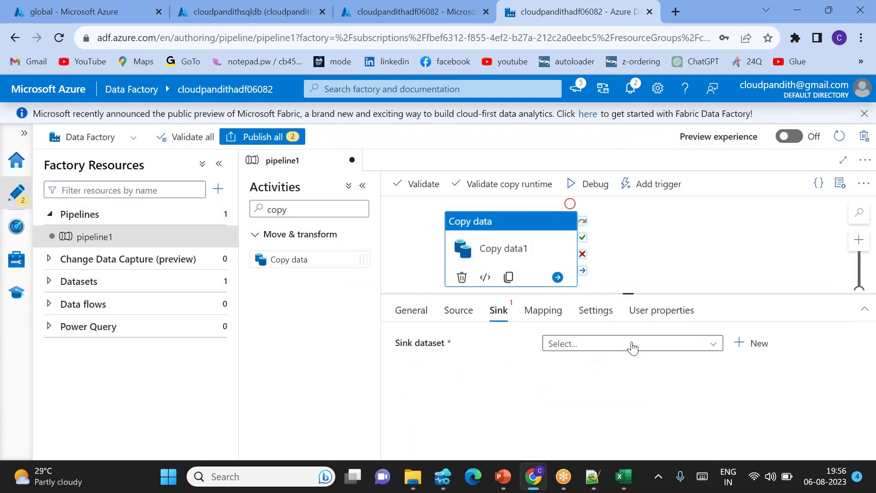
left_click(760, 347)
left_click(543, 195)
type("sql da")
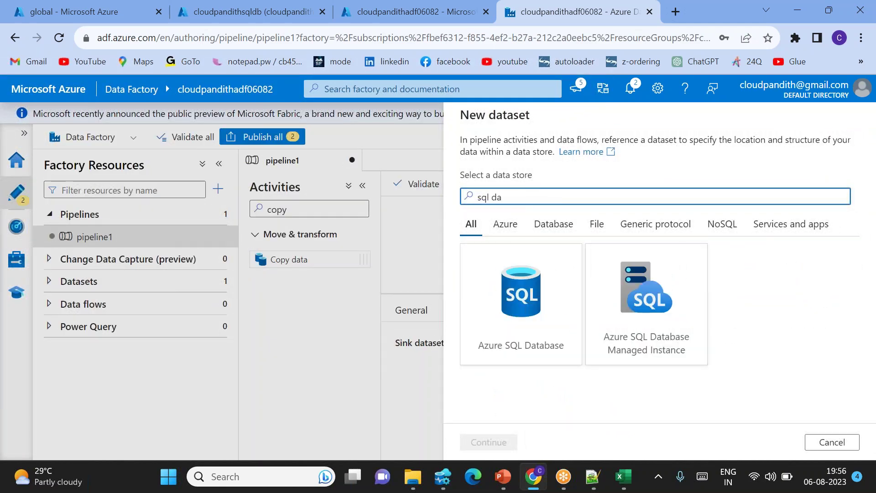
double_click(521, 302)
Name the dataset DS_SQLDB, link it to LS_SQLDB with no table, and create it.
left_click_drag(539, 153, 327, 133)
key("BackSpace")
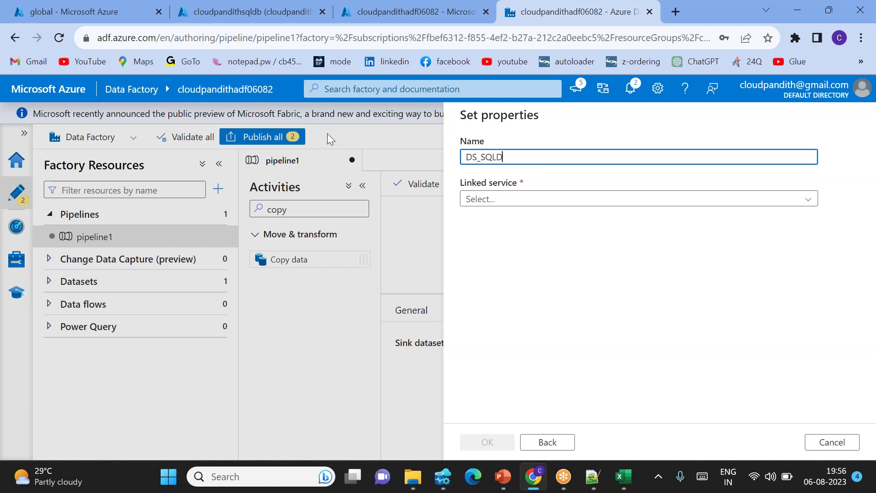
left_click(557, 199)
left_click(525, 262)
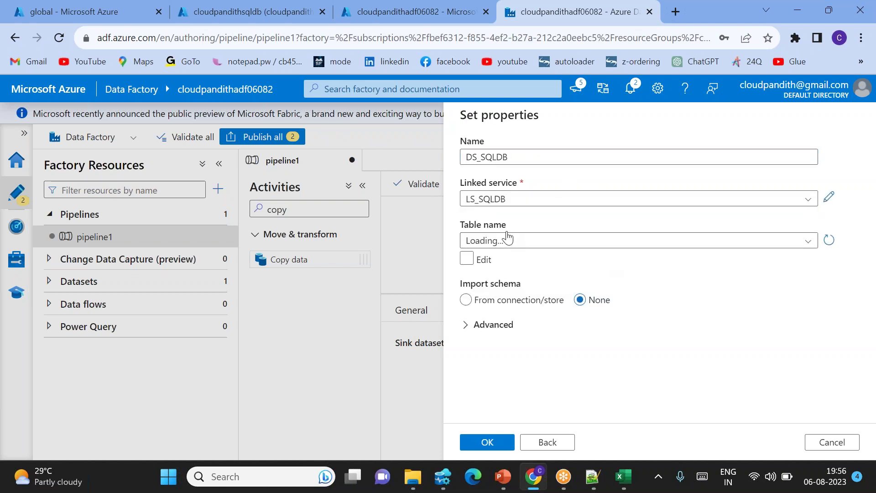
left_click(527, 243)
left_click(527, 245)
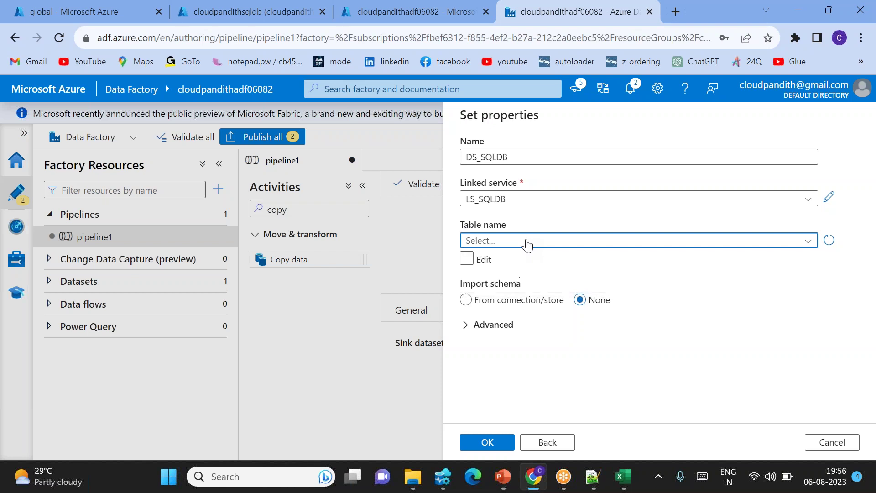
left_click(489, 444)
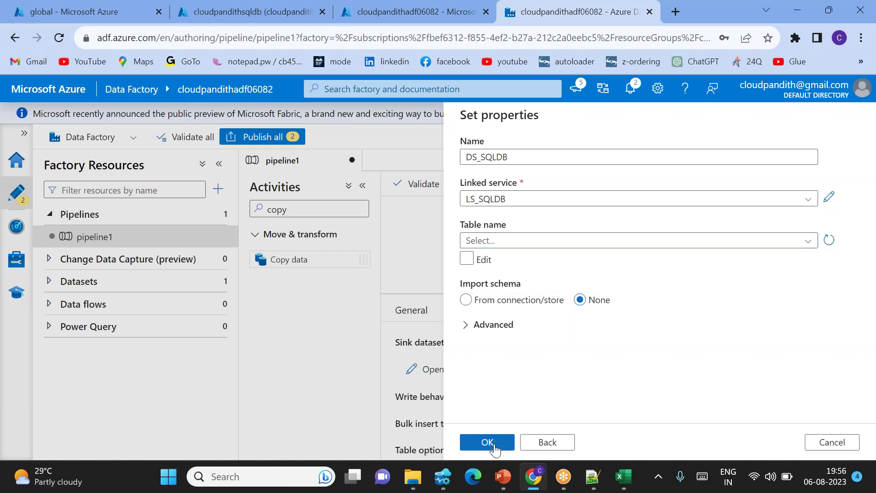
Make the sink write via stored procedure [dbo].[cloudpandithmerge] and import its parameters.
scroll(519, 392, "down", 1)
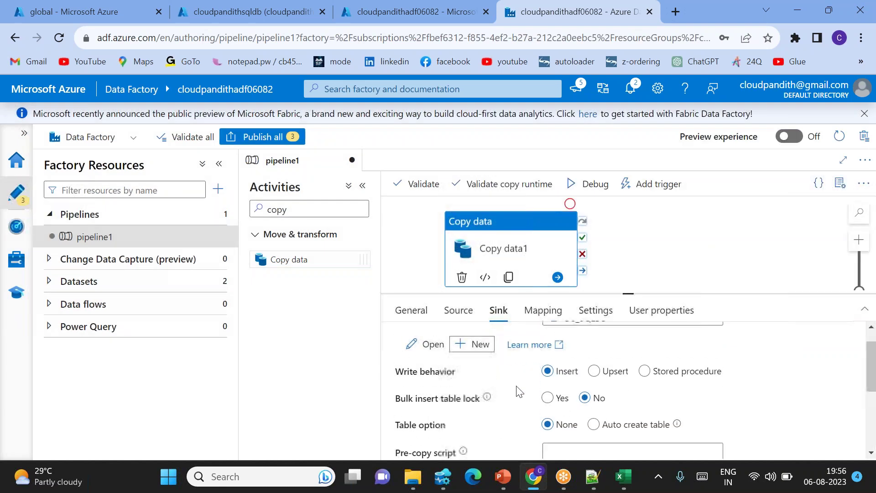
left_click(645, 366)
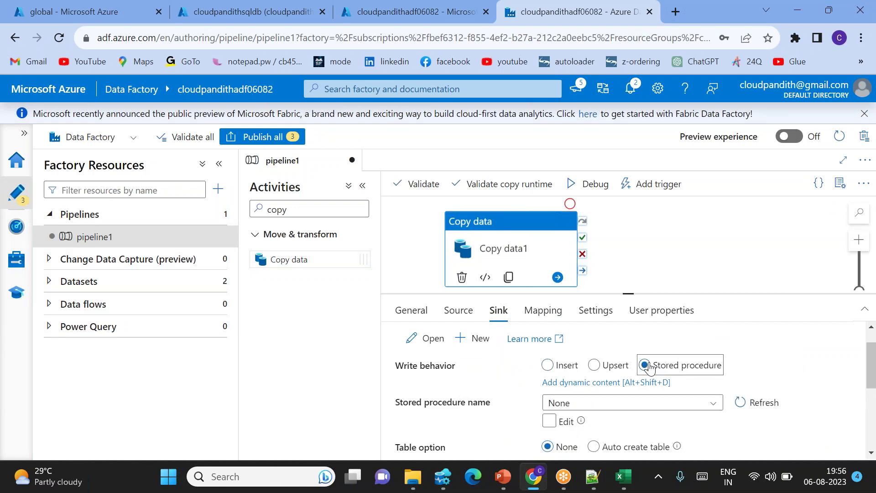
left_click(650, 404)
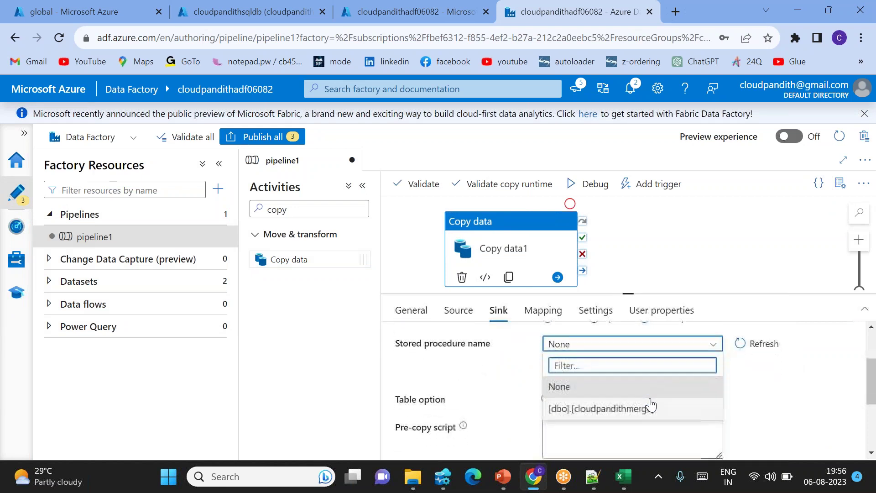
left_click(618, 407)
mouse_move(537, 386)
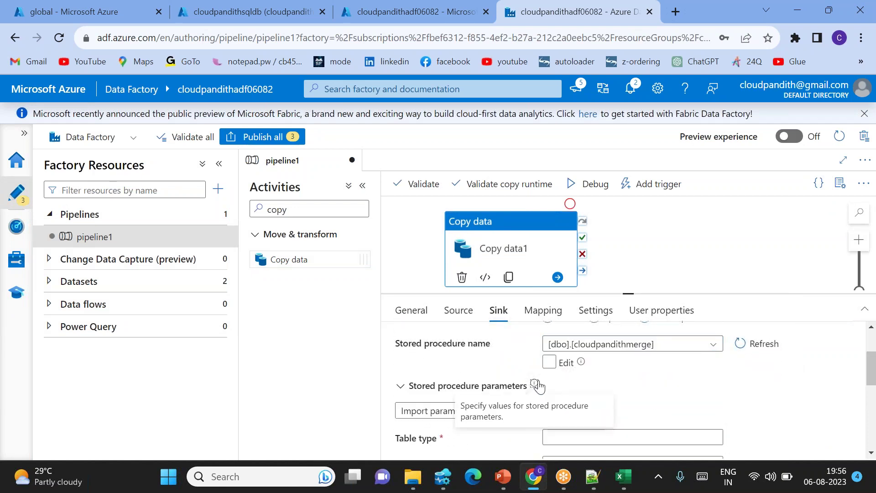
scroll(548, 383, "down", 2)
scroll(554, 386, "up", 2)
left_click(447, 427)
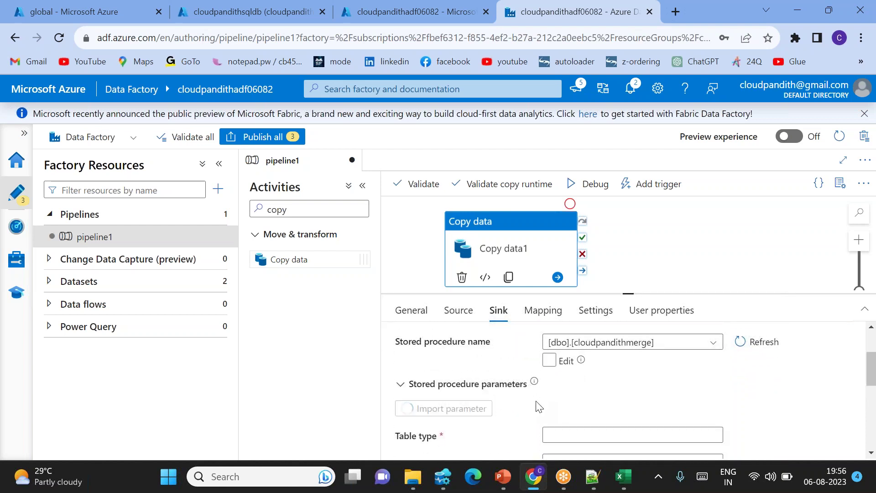
Review the imported parameters: table type cloudpandithtype and parameter srctble.
scroll(539, 406, "down", 1)
scroll(538, 406, "down", 1)
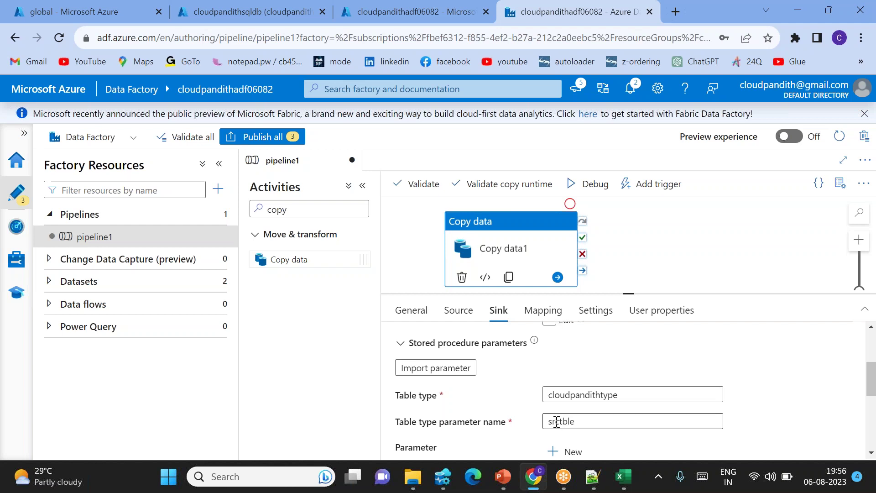
scroll(564, 422, "up", 1)
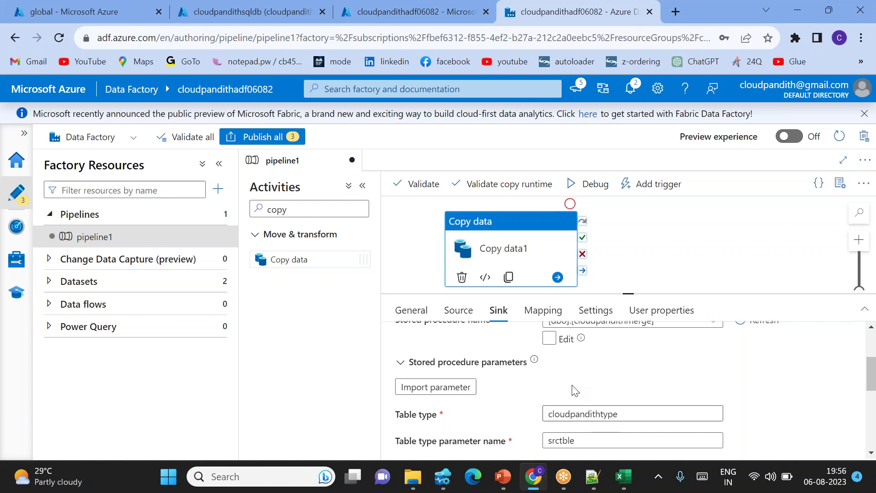
scroll(575, 393, "up", 3)
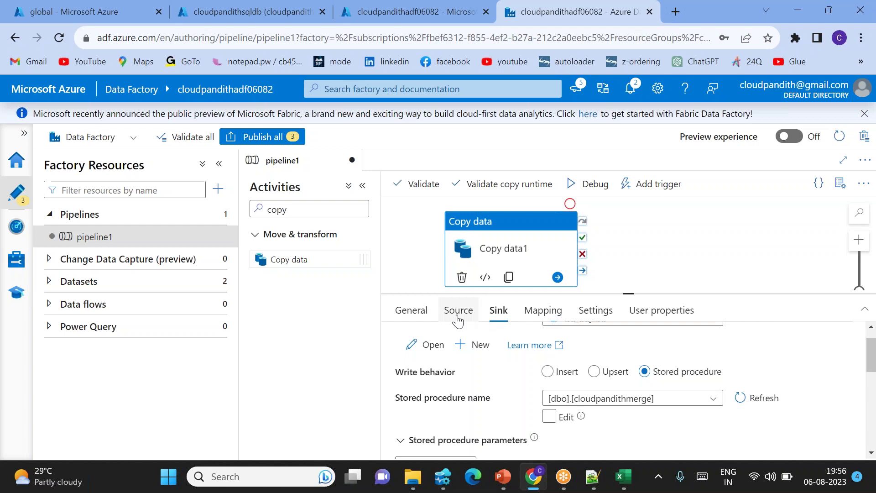
scroll(551, 398, "down", 3)
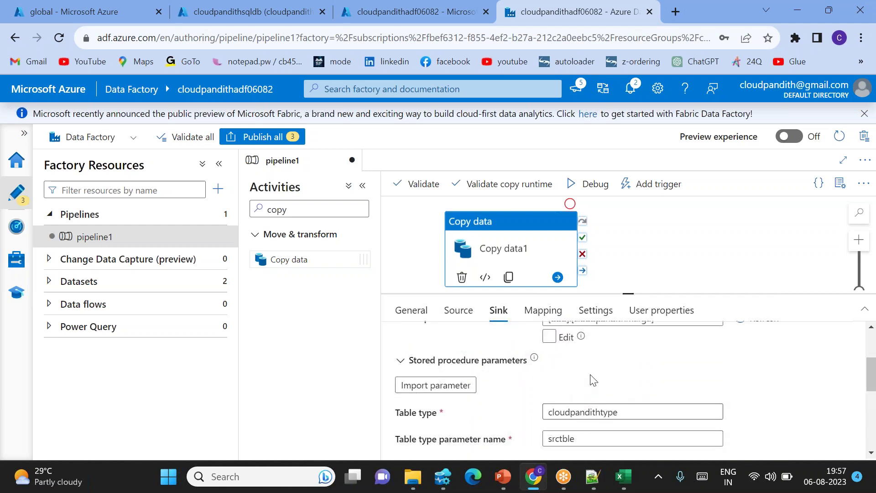
left_click(543, 315)
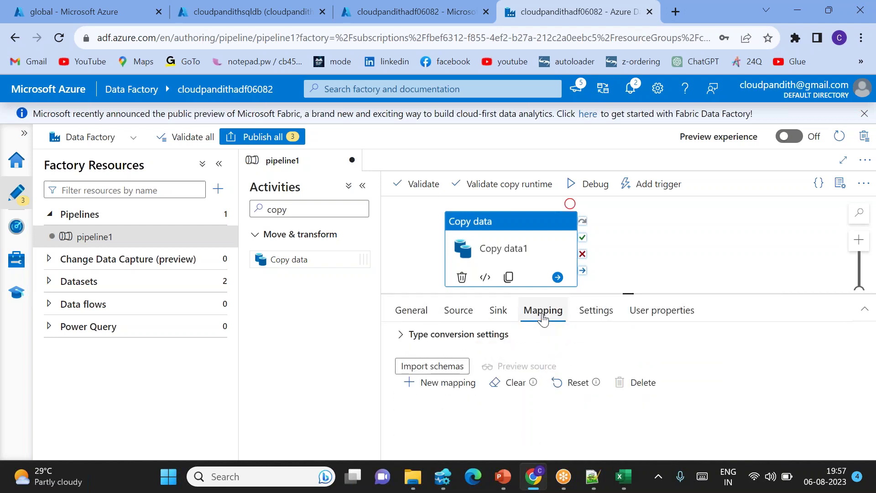
Import the source and destination column schemas, then recheck the sink settings.
left_click(427, 367)
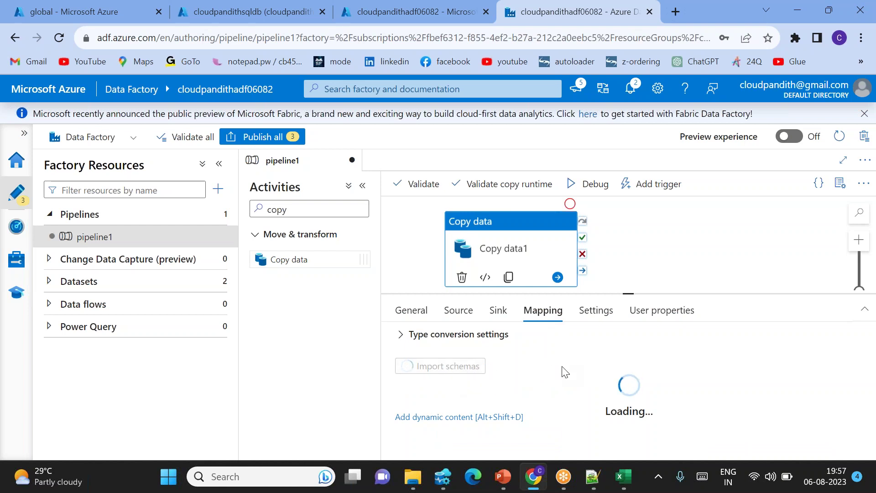
scroll(565, 372, "down", 3)
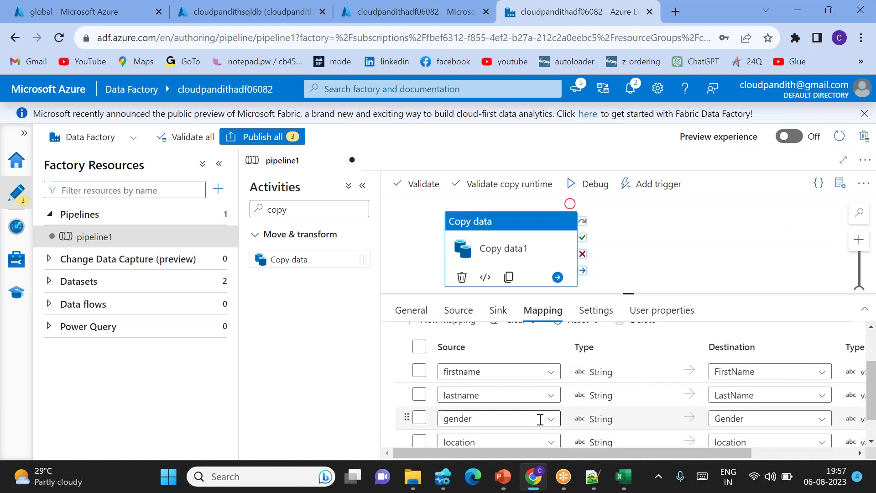
scroll(540, 419, "down", 2)
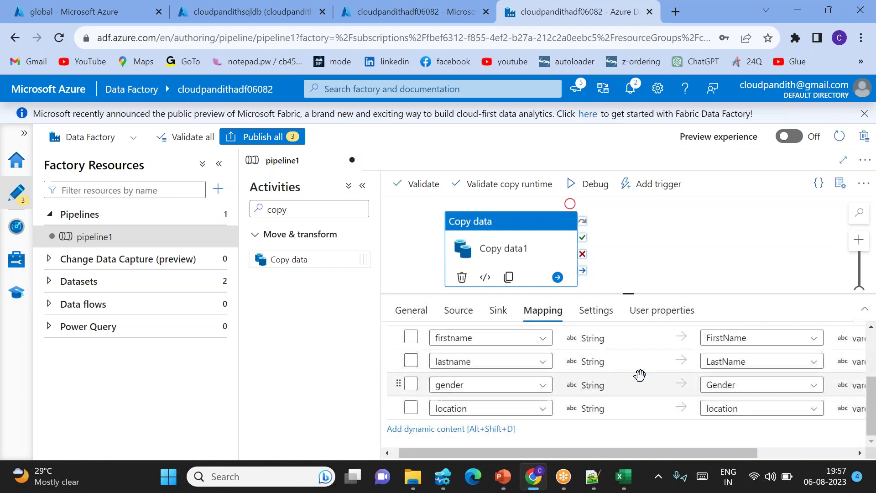
scroll(639, 375, "up", 3)
left_click(497, 310)
scroll(573, 415, "down", 2)
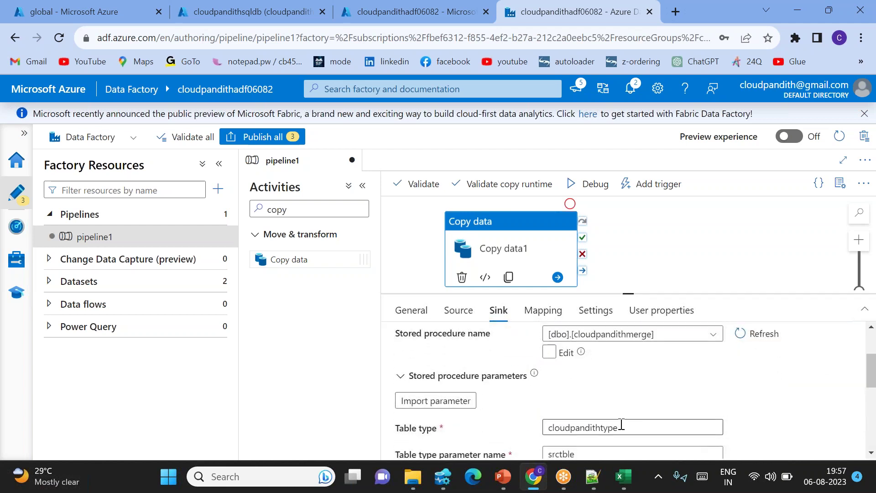
scroll(592, 414, "up", 2)
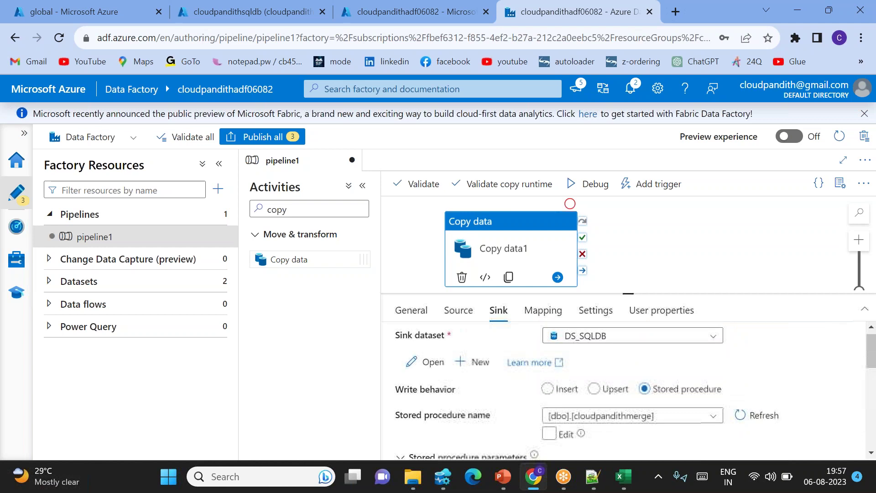
scroll(561, 370, "down", 3)
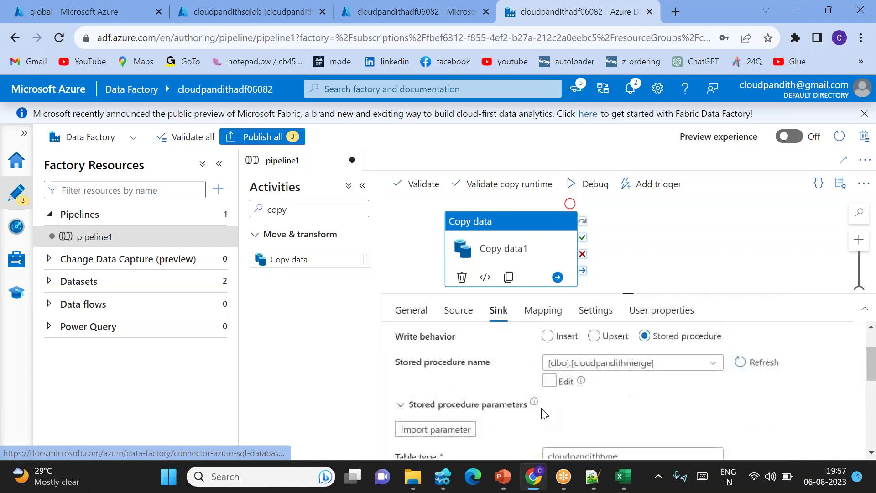
scroll(626, 372, "up", 3)
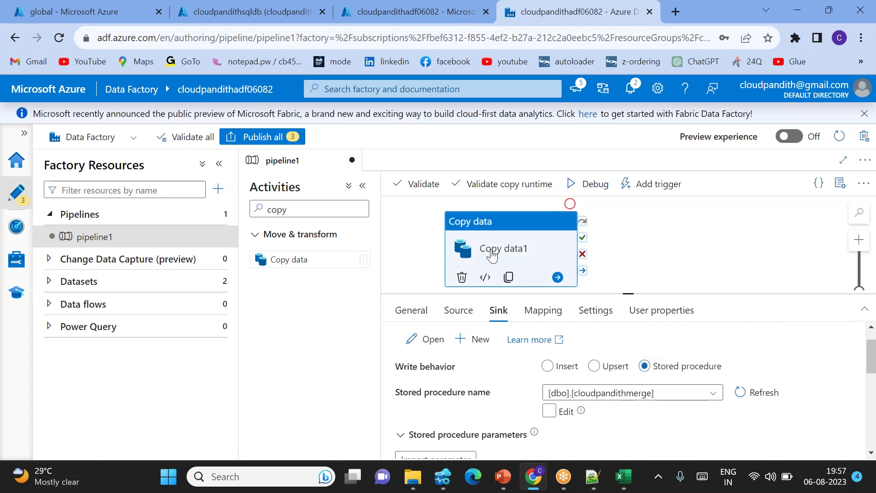
Enlarge the canvas, move Copy data1 lower right, and switch to Azure Data Studio.
left_click_drag(629, 293, 629, 362)
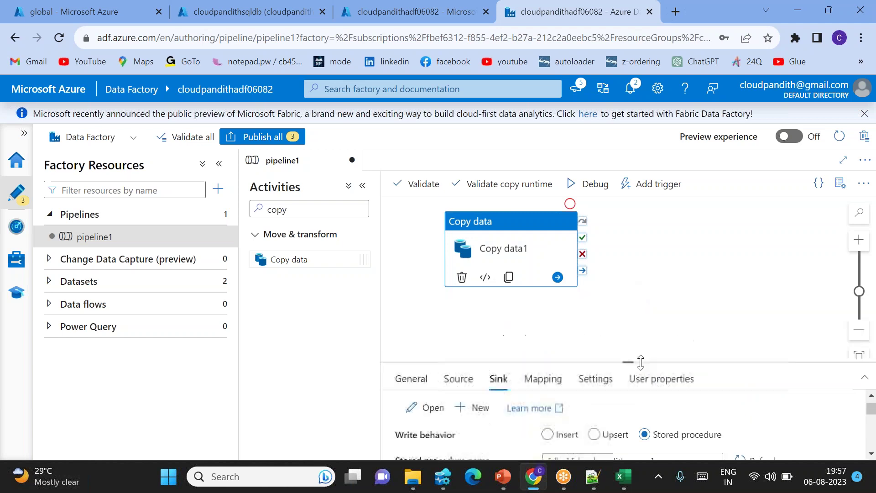
left_click_drag(502, 244, 558, 284)
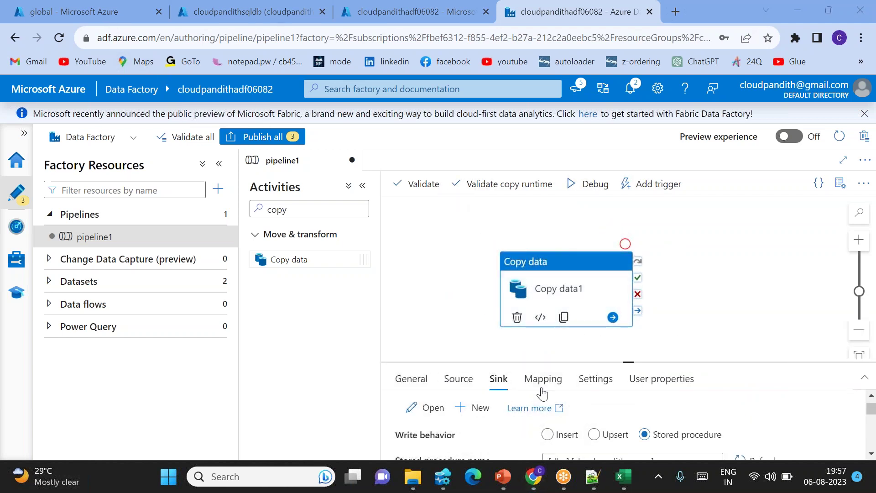
left_click(442, 476)
Run 'select * from cust' showing 0 rows, then start a pipeline debug run.
type("select * from cust")
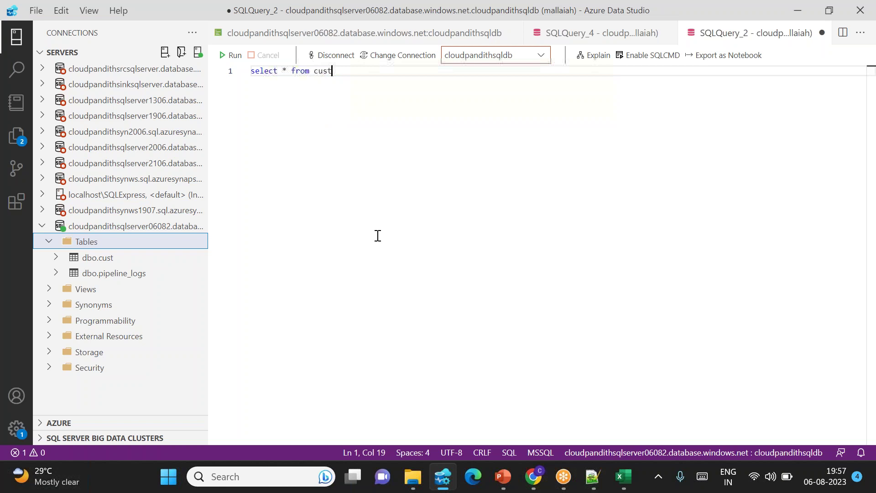
key("F5")
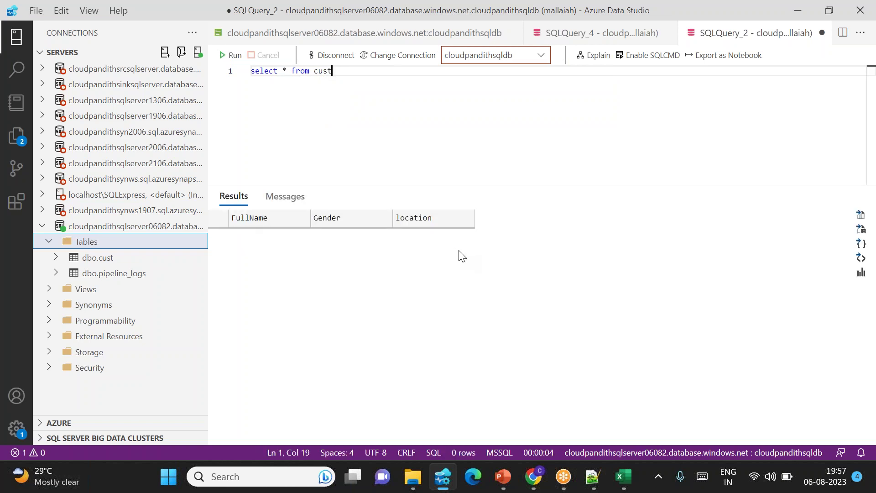
key("alt+Tab")
left_click(595, 191)
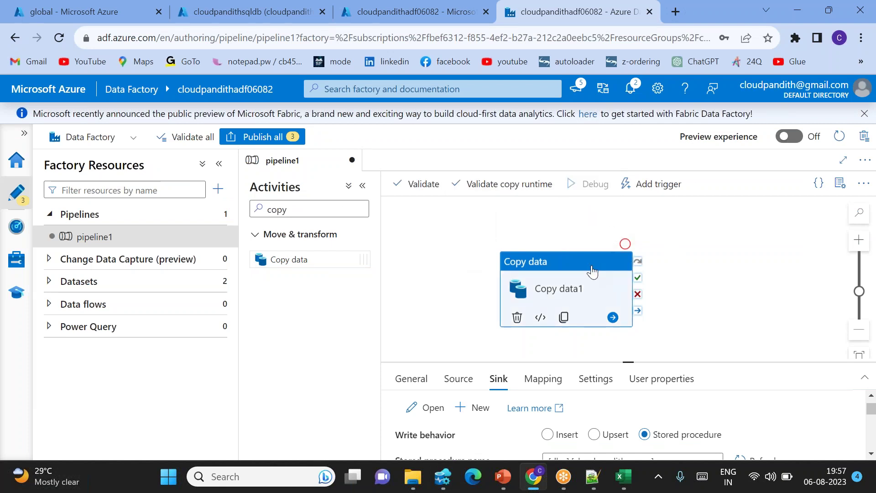
Enlarge the output panel and refresh until the pipeline1 debug run shows Succeeded.
left_click_drag(591, 265, 592, 242)
left_click(627, 346)
left_click_drag(633, 360, 616, 309)
left_click(686, 361)
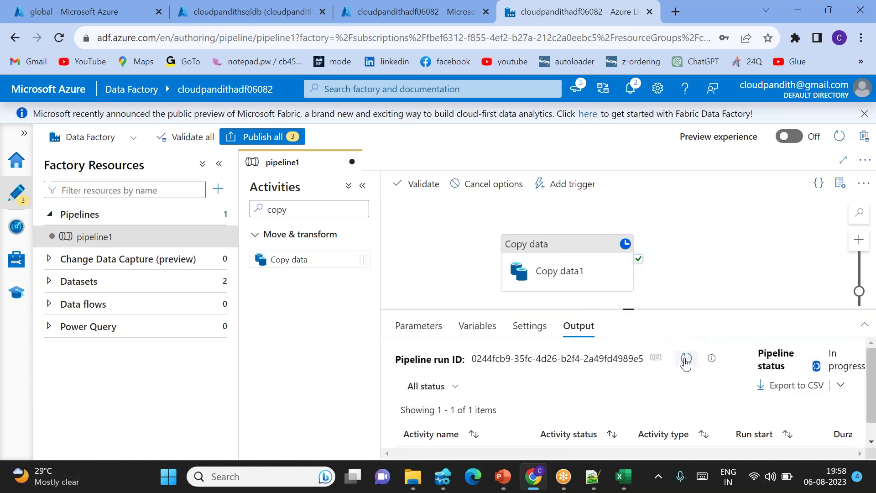
left_click(685, 360)
left_click(685, 360)
left_click(685, 360)
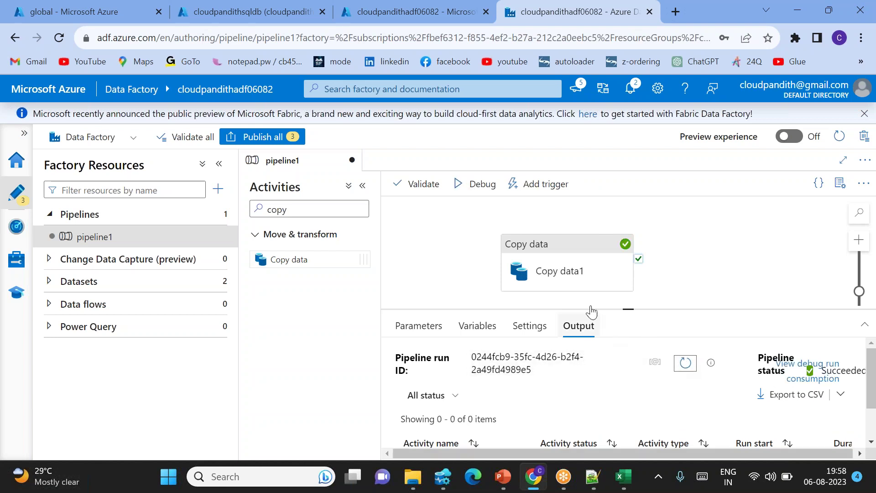
Rerun the cust query, copy the four returned customer rows, and return to Data Factory.
mouse_move(580, 277)
key("alt+Tab")
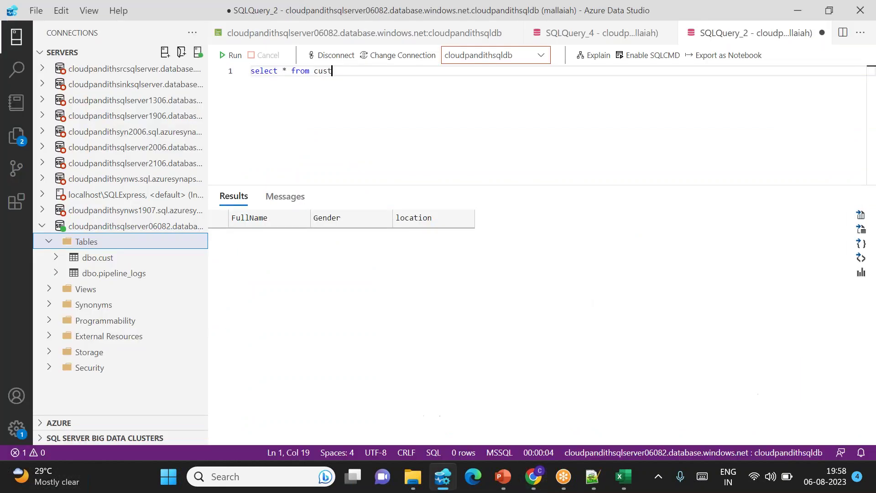
left_click(231, 55)
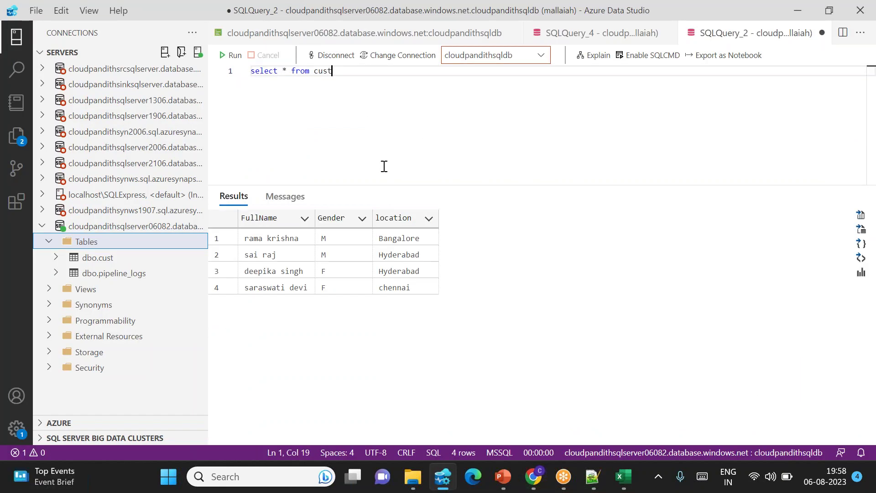
left_click_drag(248, 237, 409, 286)
key("ctrl+c")
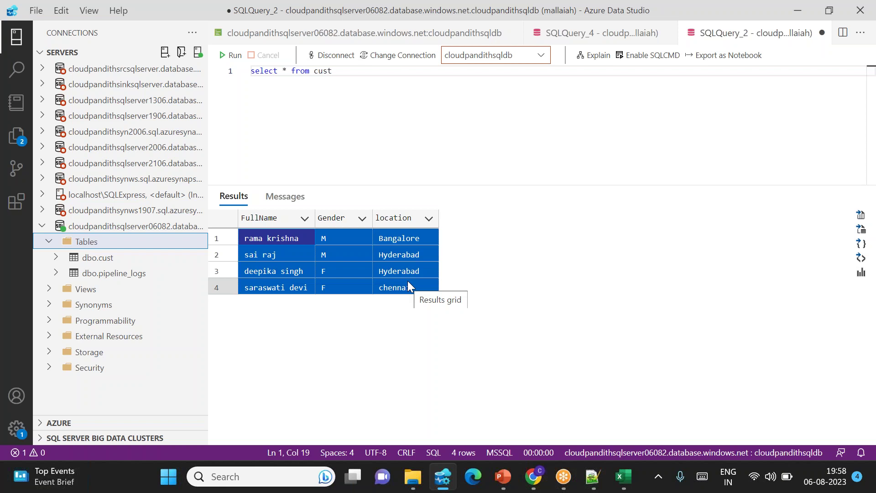
key("alt+Tab")
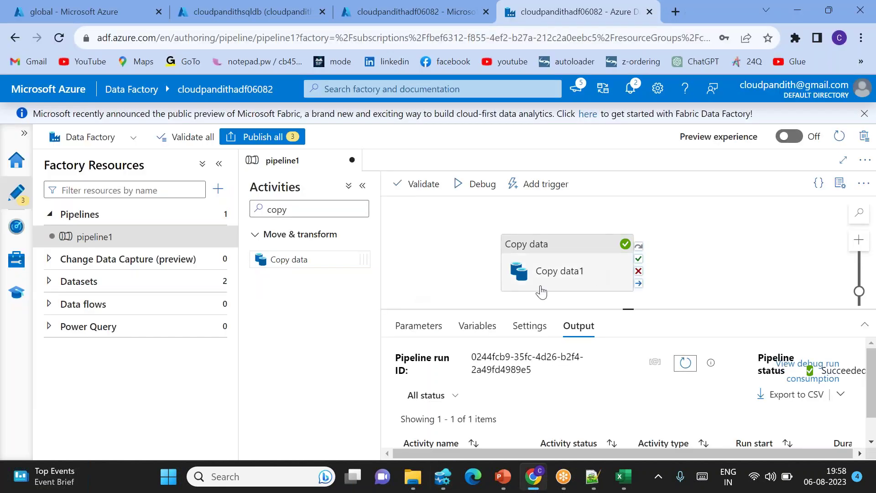
Rename pipeline1 to pl_child in the Properties panel and reposition the Copy data activity.
left_click_drag(562, 267, 582, 244)
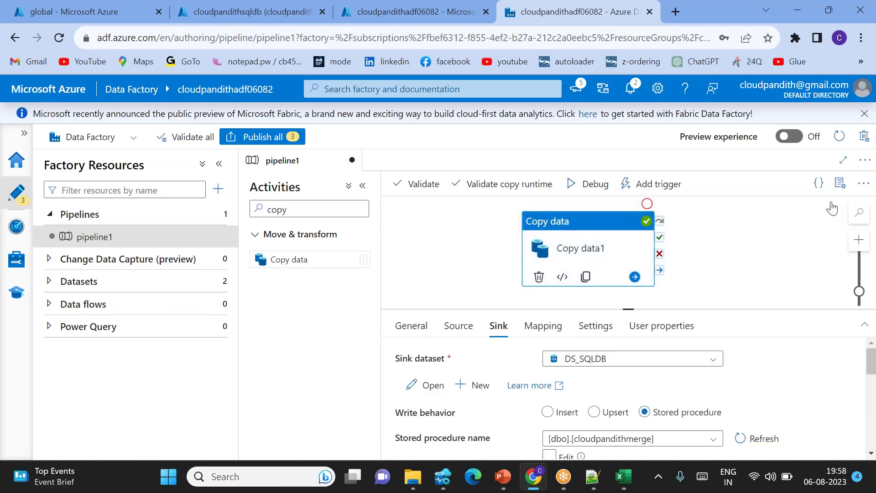
left_click(858, 213)
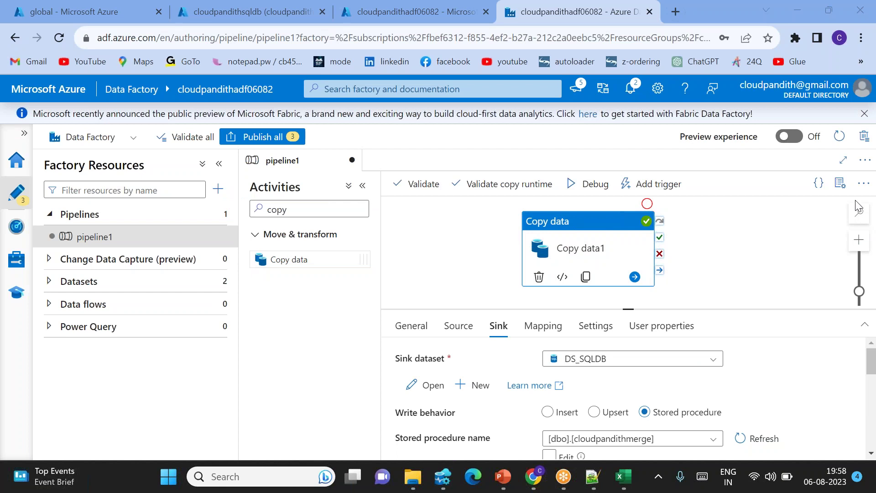
left_click(840, 183)
left_click(729, 280)
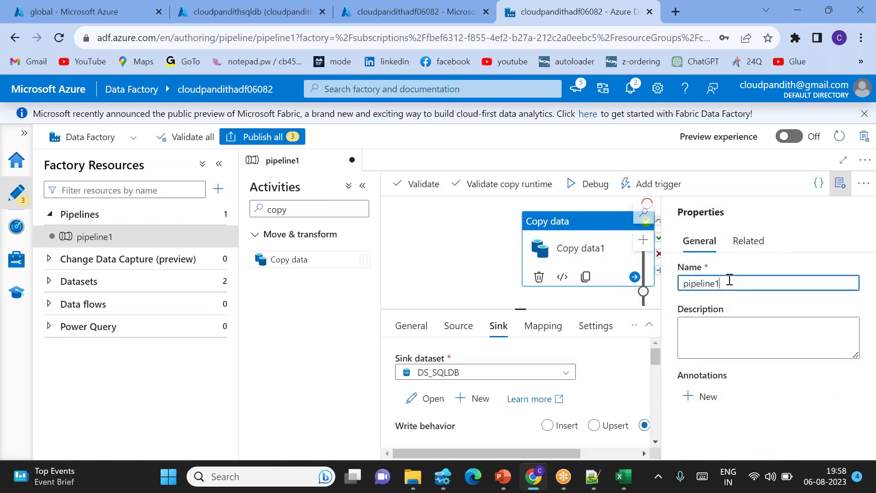
key("ctrl+a")
key("BackSpace")
type("pl_child")
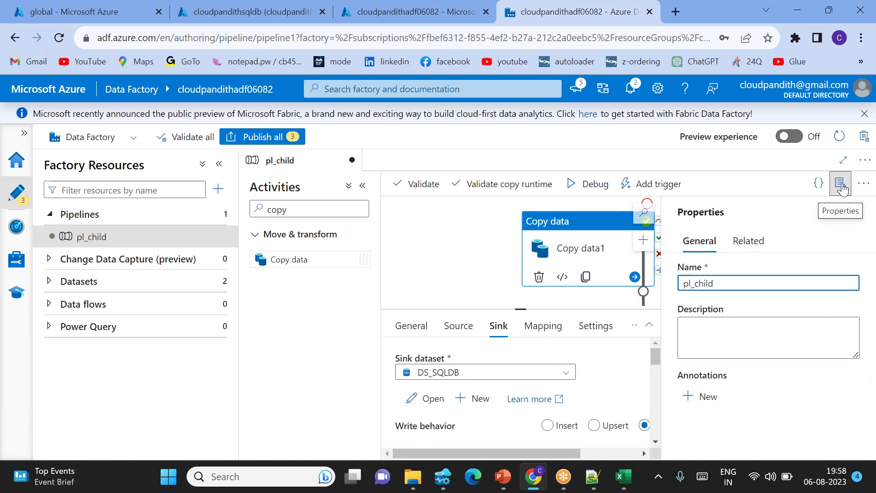
left_click(841, 183)
left_click_drag(580, 251, 475, 251)
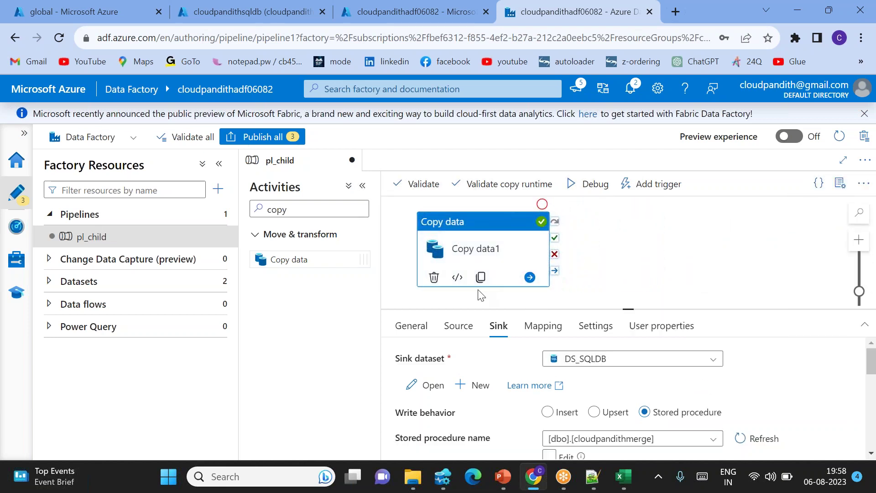
left_click(603, 286)
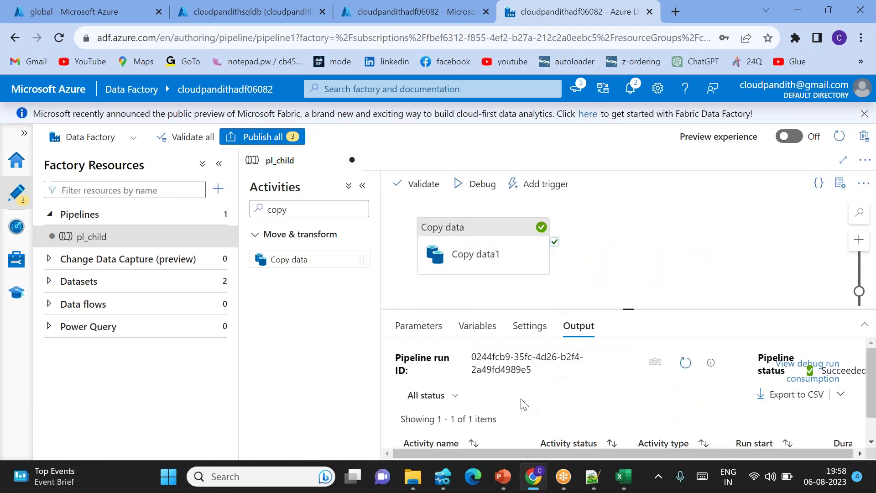
Inspect Copy data1's run output: filesRead, 4 rows read and copied, and copyDuration.
scroll(523, 404, "down", 1)
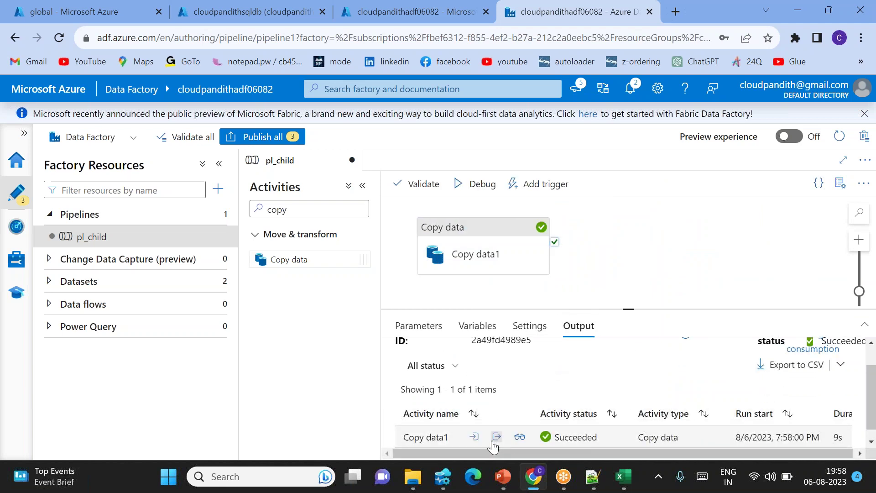
left_click(496, 437)
double_click(395, 332)
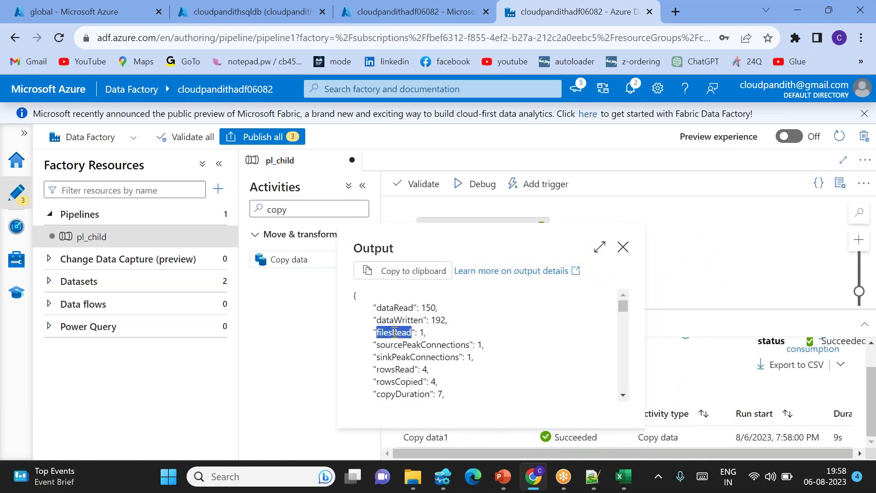
double_click(394, 369)
double_click(402, 380)
scroll(404, 380, "down", 1)
double_click(400, 362)
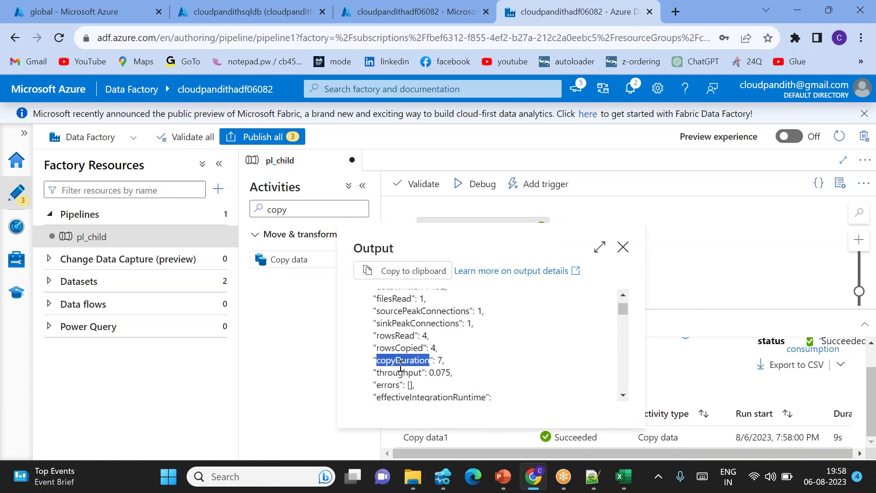
scroll(430, 351, "up", 1)
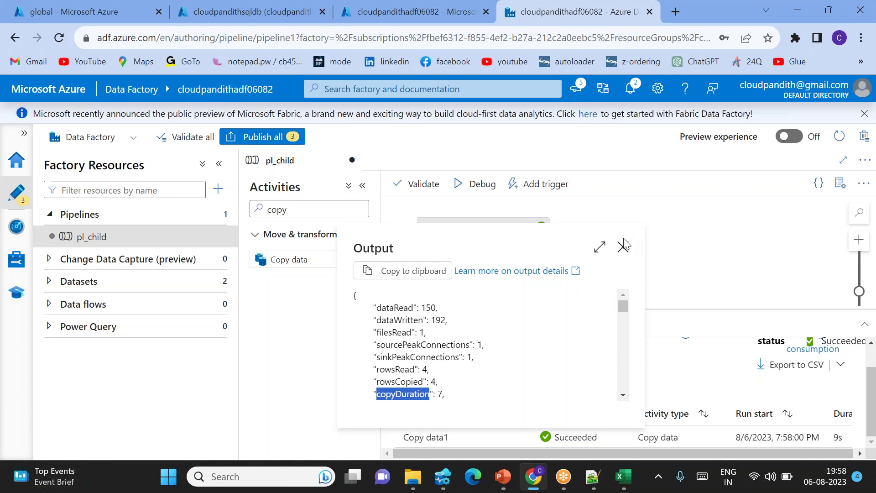
left_click(624, 246)
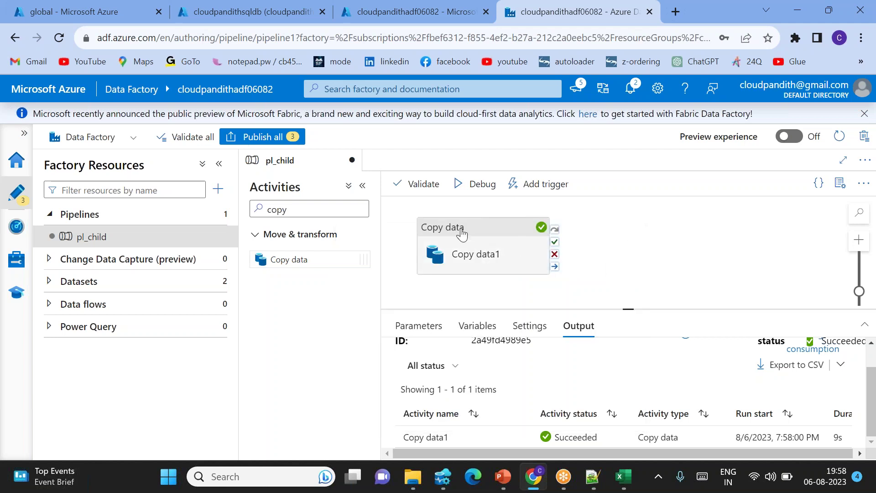
Replace the Activities search text with 'set' to find Set variable.
double_click(315, 205)
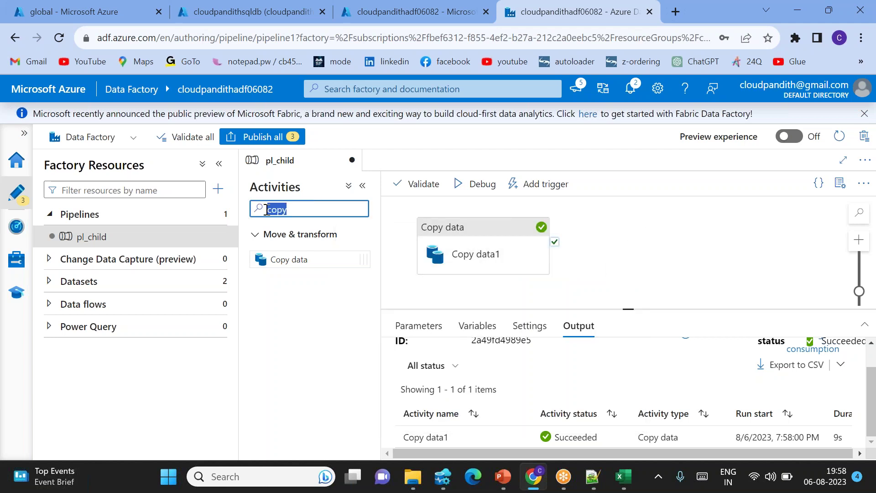
key("BackSpace")
type("set")
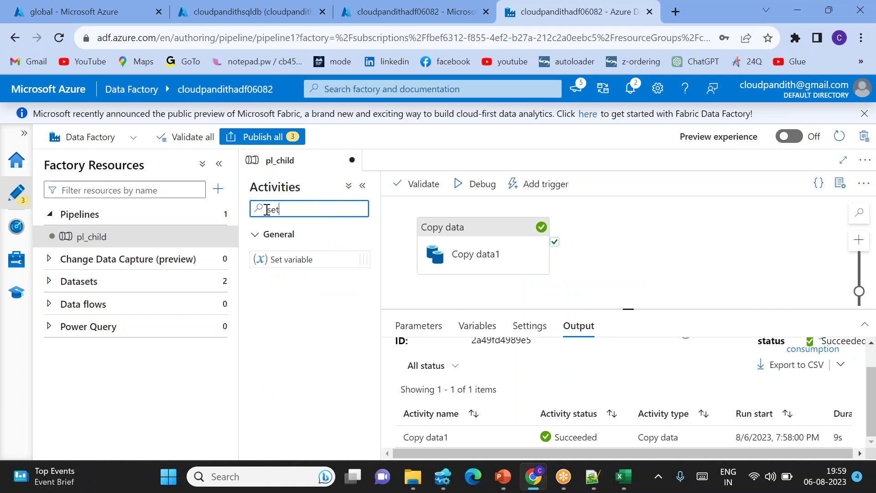
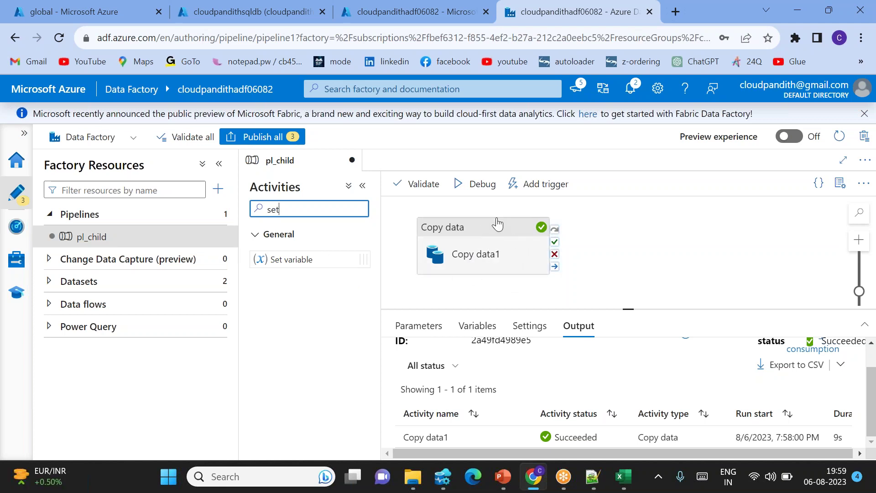
Add a Set variable activity after Copy data1's success and make it set the Pipeline return value.
left_click_drag(281, 256, 671, 244)
left_click_drag(554, 242, 639, 242)
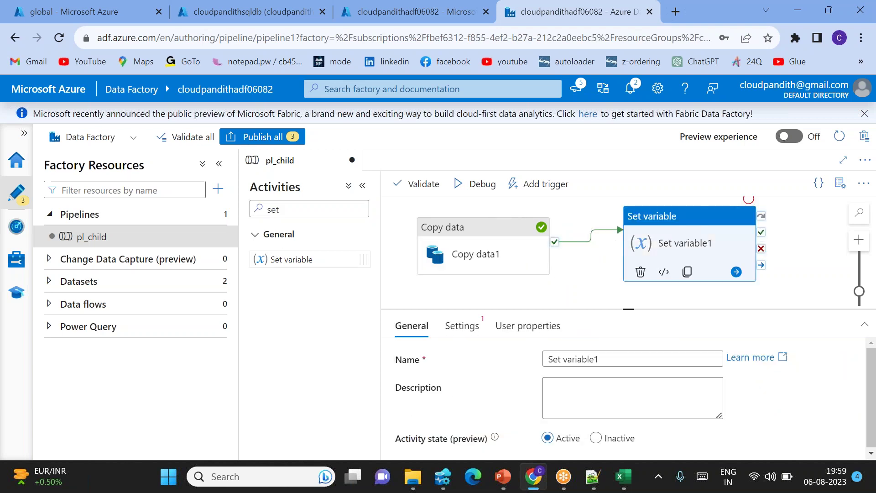
left_click_drag(626, 306, 627, 277)
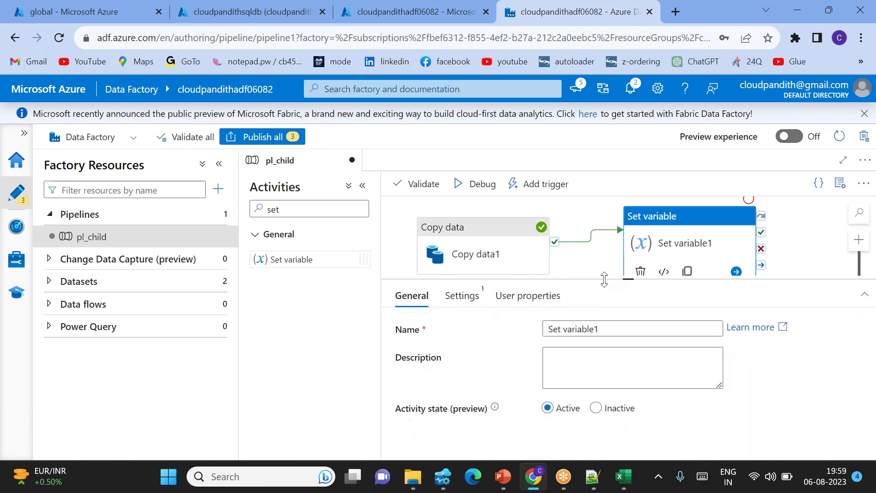
left_click(462, 297)
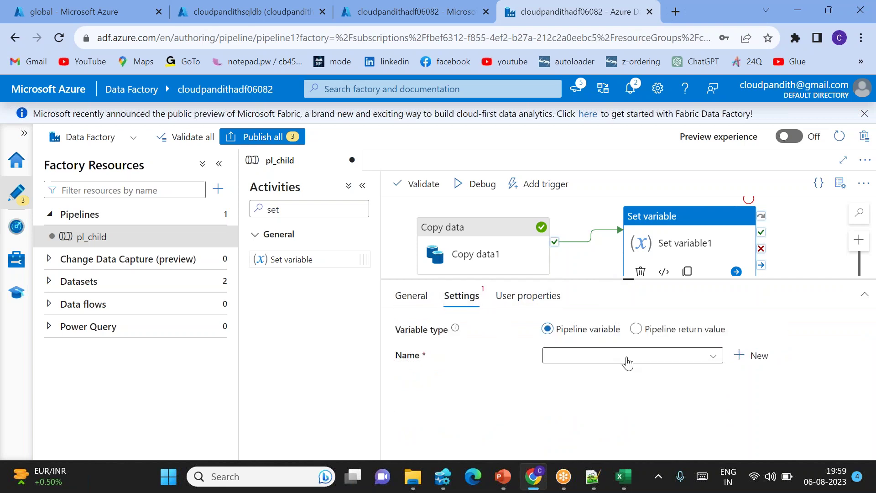
left_click(635, 330)
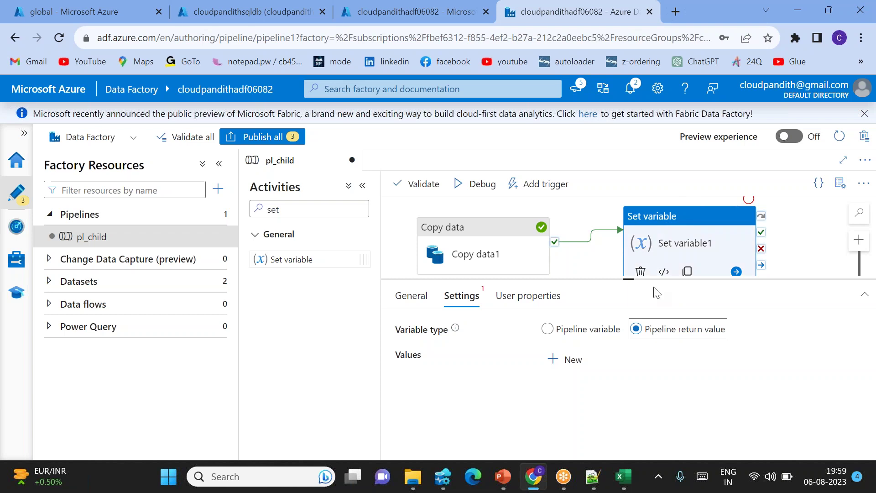
Add new rows under Values for the pipeline return values.
left_click(568, 360)
left_click(572, 363)
left_click(572, 363)
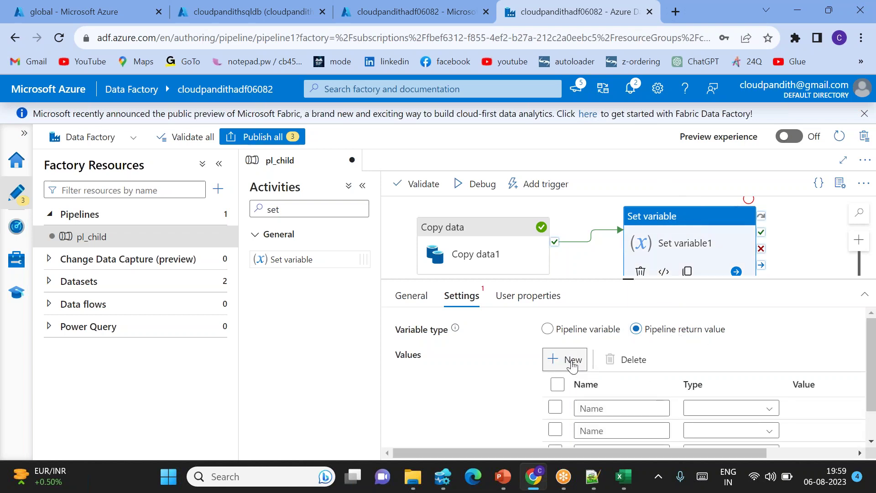
left_click(573, 365)
scroll(573, 367, "down", 2)
scroll(575, 327, "up", 1)
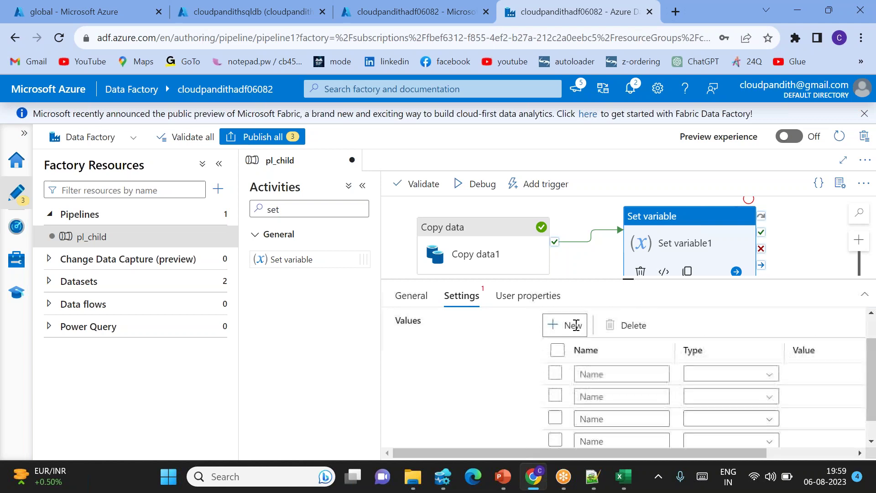
scroll(644, 383, "down", 1)
scroll(644, 384, "right", 3)
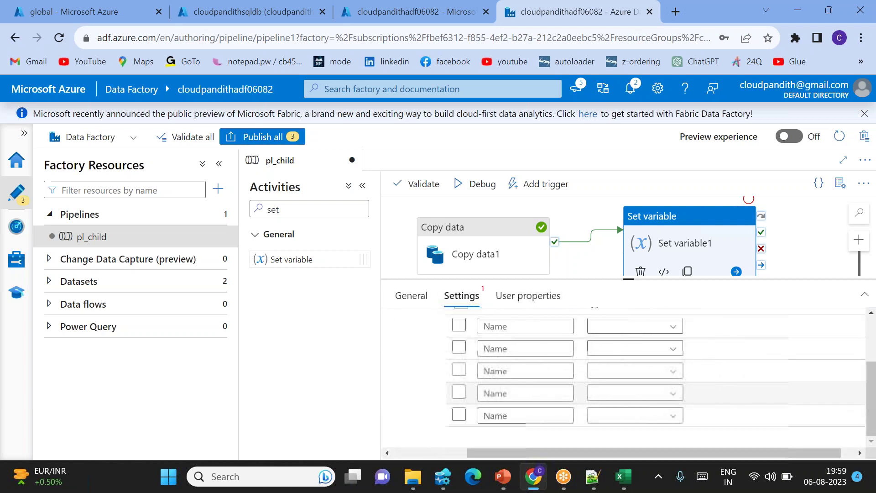
scroll(596, 398, "up", 1)
Name the return values adfname, pipelinename, pipelinerunid, recordsread and recordscopied.
left_click(513, 364)
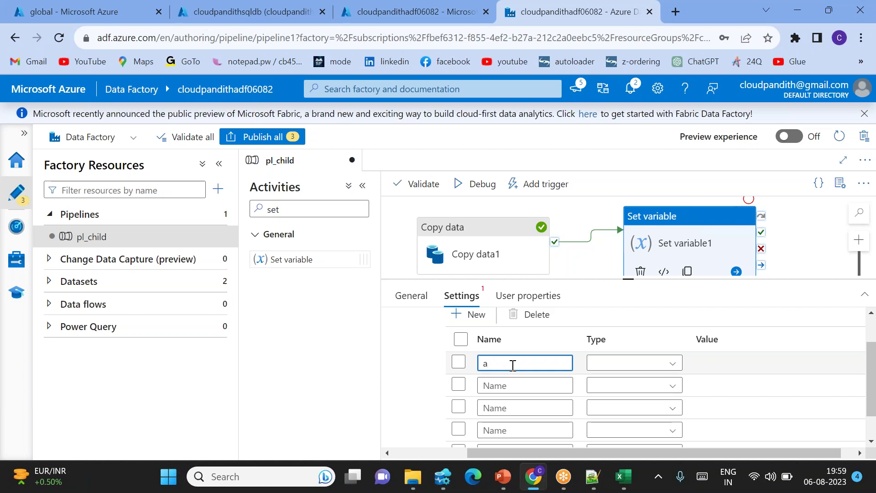
left_click(498, 385)
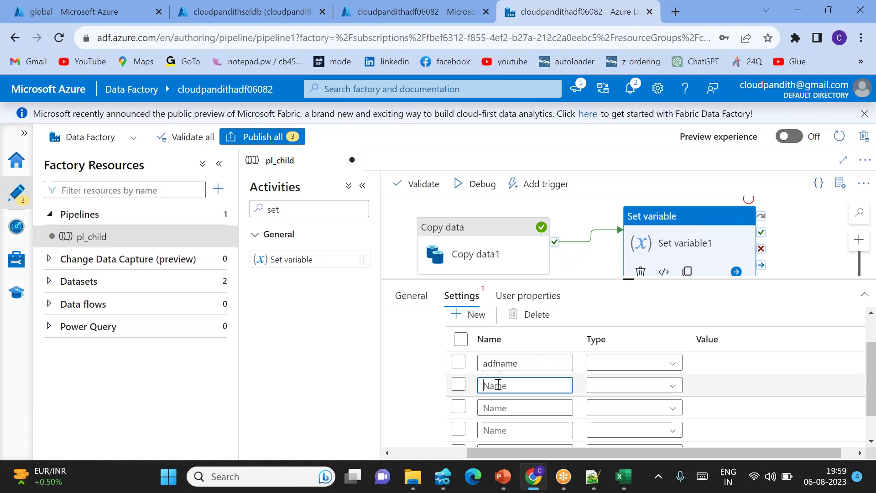
type("pipelinename")
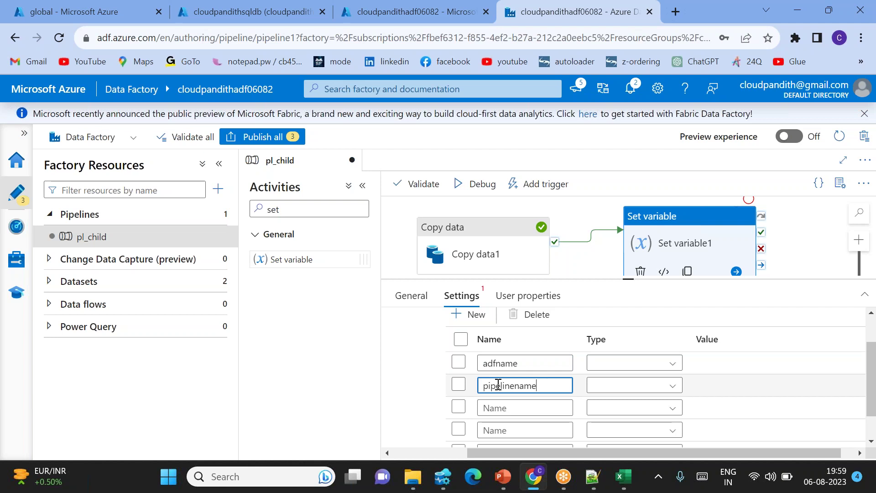
left_click(503, 409)
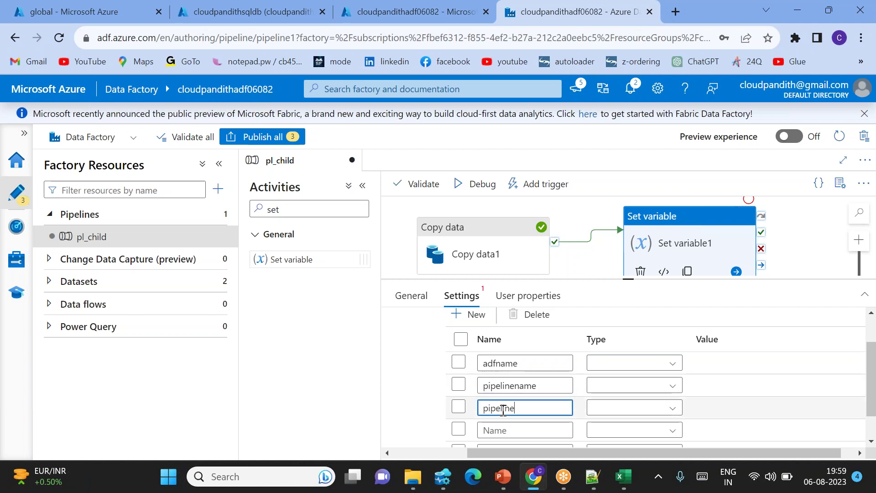
scroll(503, 410, "down", 1)
left_click(491, 394)
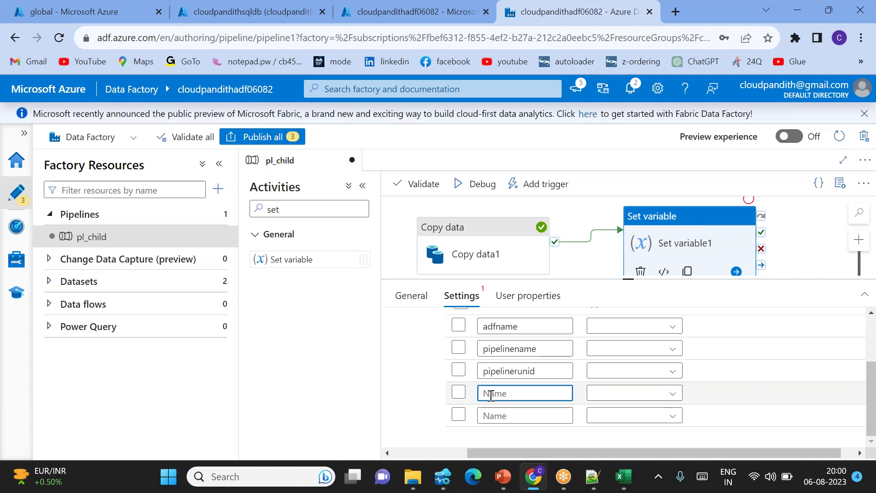
type("recordsread")
left_click(497, 416)
type("reco")
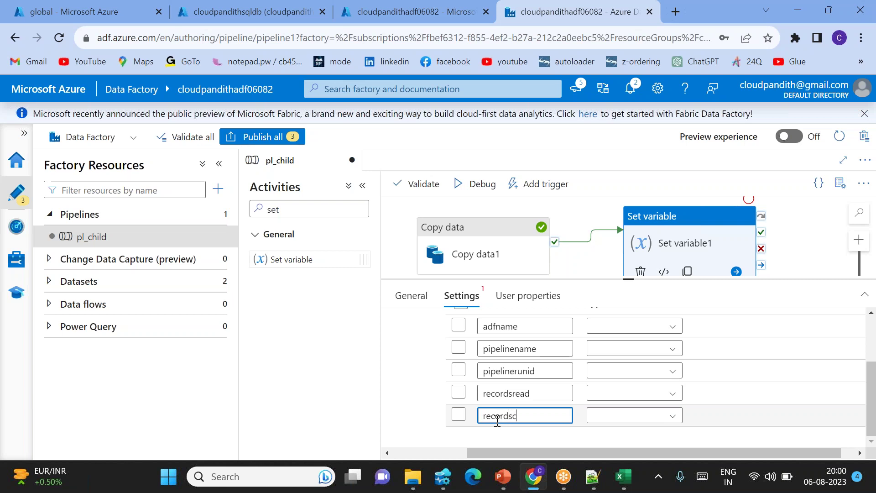
scroll(594, 413, "up", 1)
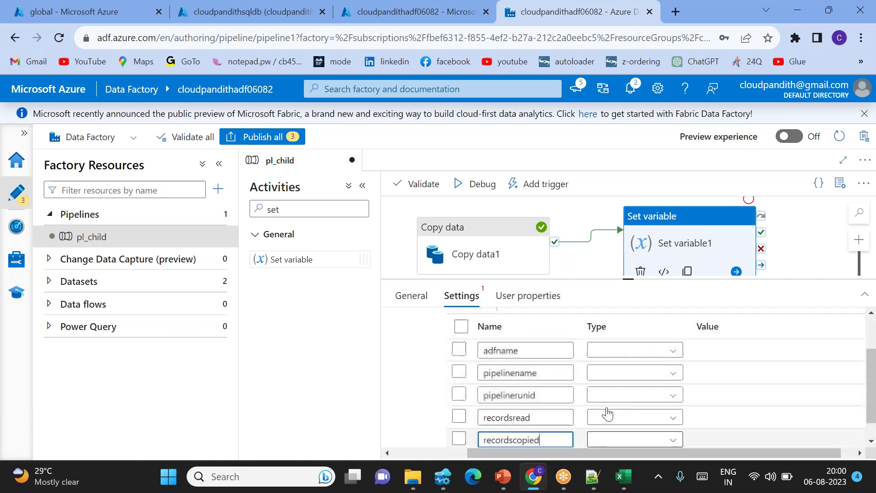
Set the type of all five return values to Expression.
left_click(650, 352)
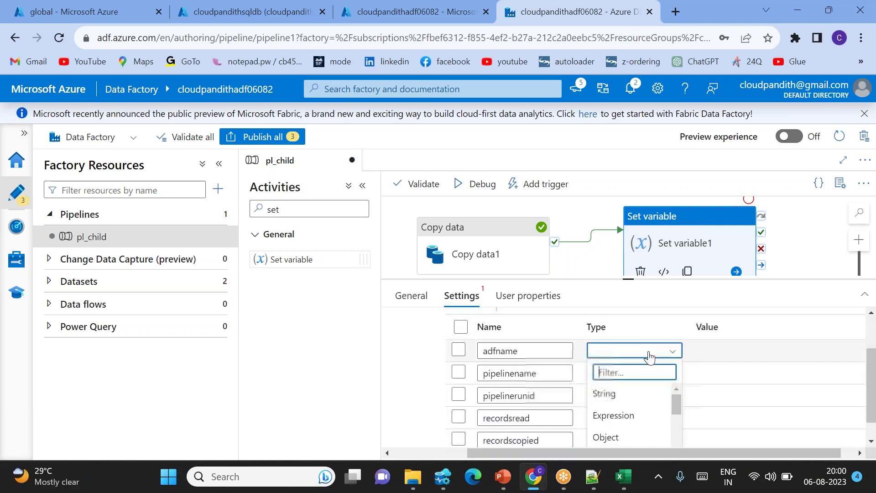
left_click(613, 416)
left_click(656, 372)
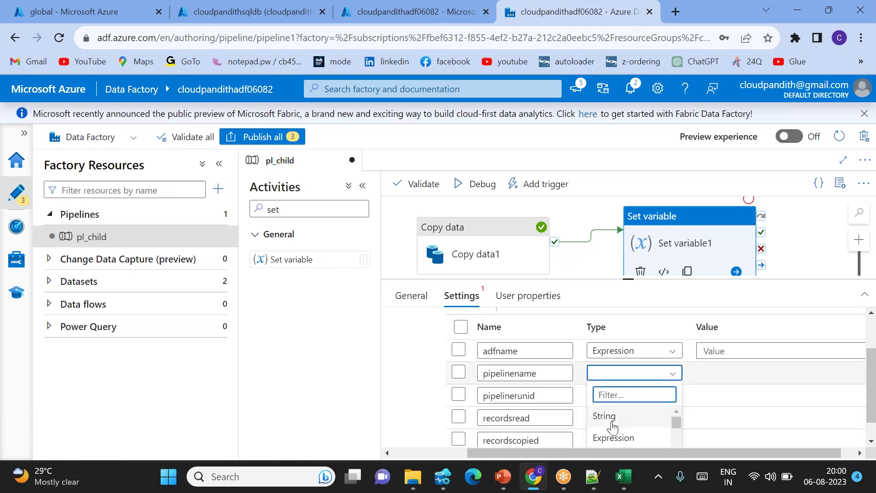
left_click(613, 437)
scroll(613, 430, "down", 1)
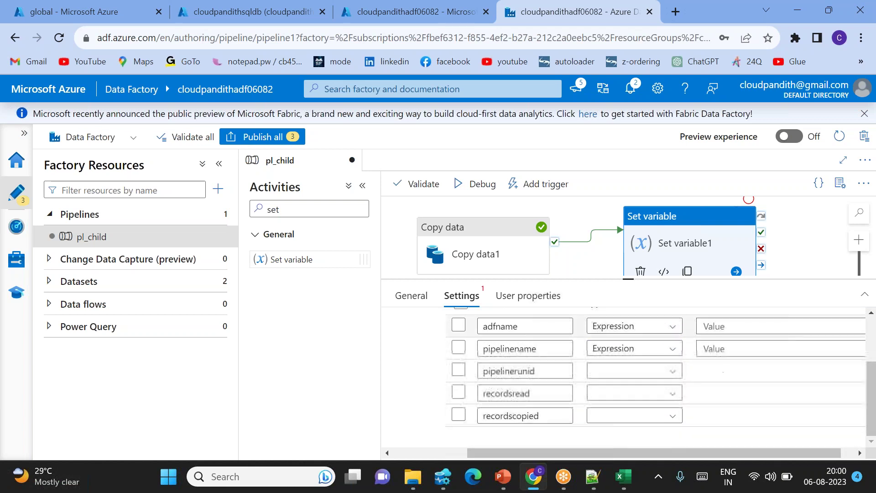
left_click(636, 371)
left_click(620, 434)
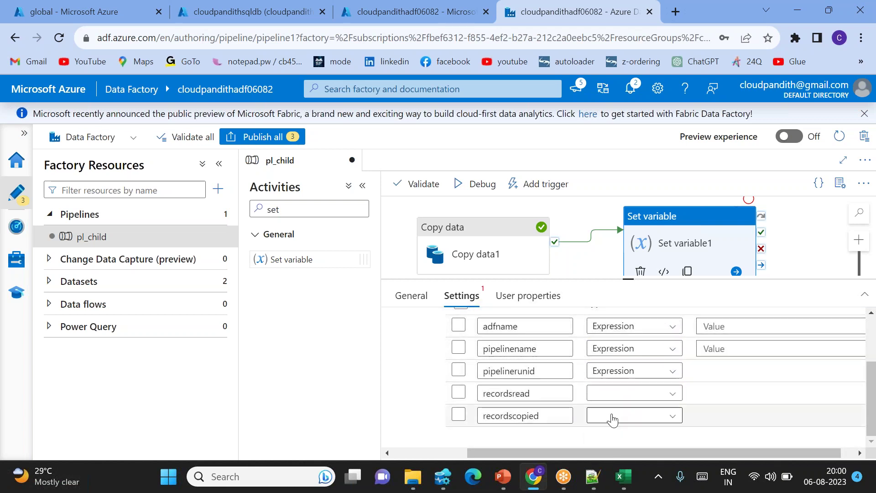
left_click(643, 393)
scroll(623, 438, "down", 1)
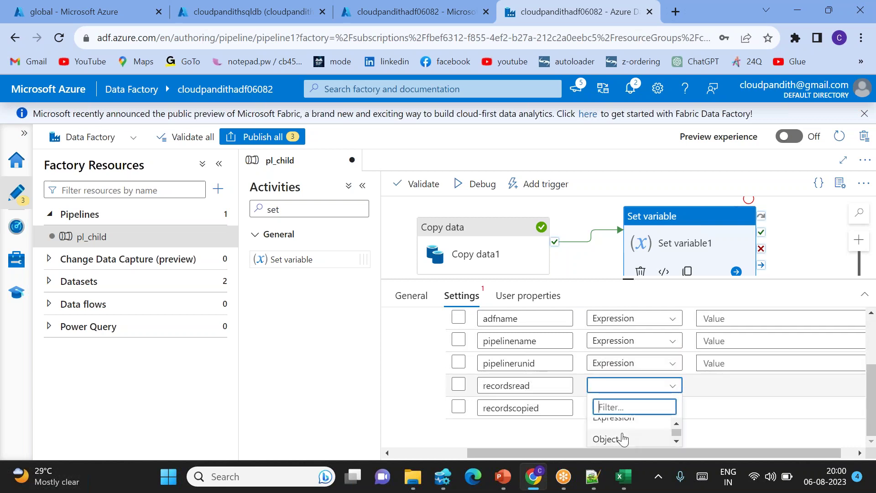
left_click(620, 436)
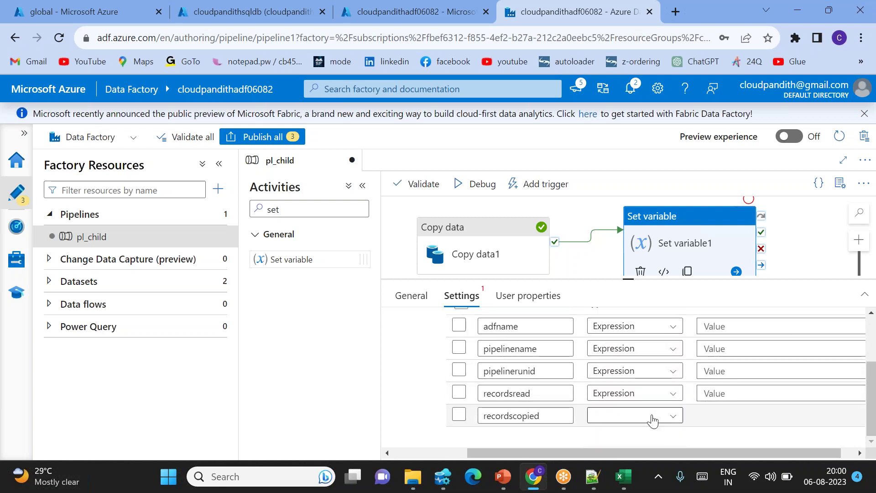
left_click(618, 422)
left_click(623, 423)
scroll(657, 397, "up", 3)
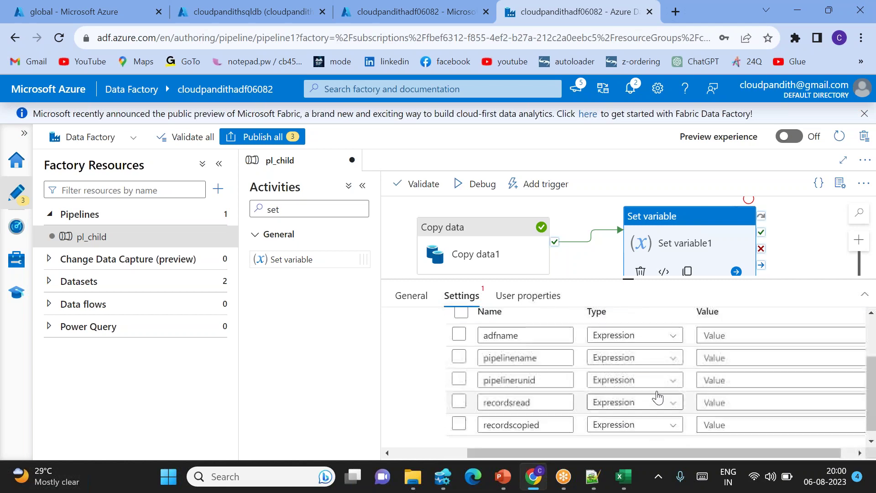
left_click(726, 361)
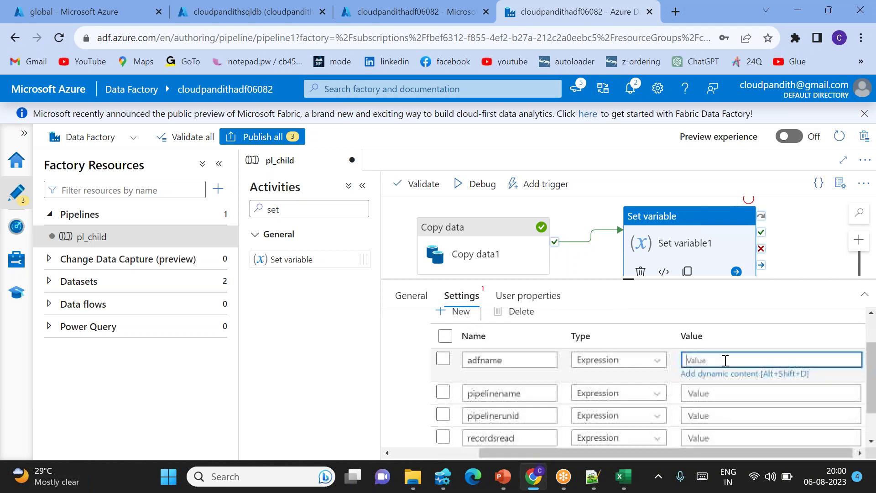
left_click(708, 373)
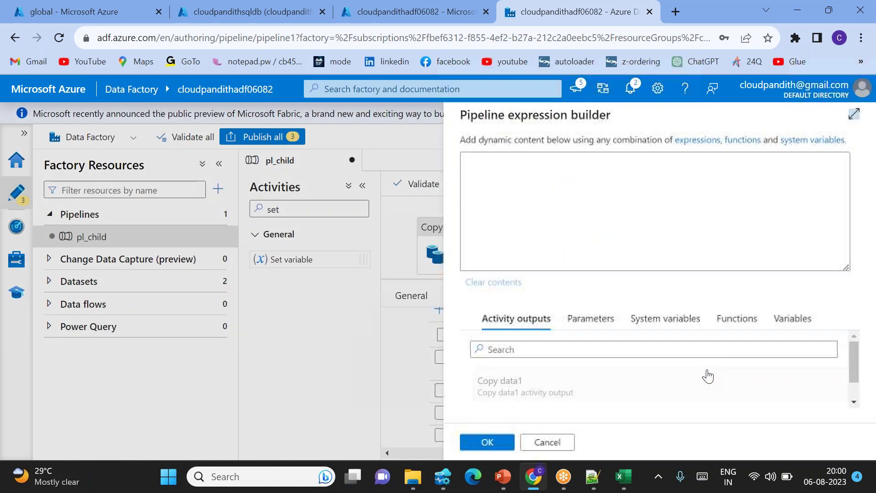
left_click(662, 336)
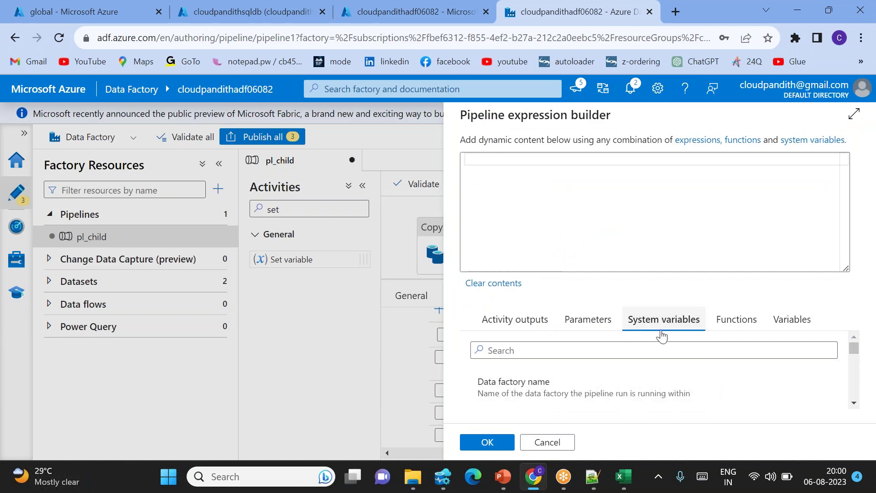
left_click(557, 396)
left_click(487, 442)
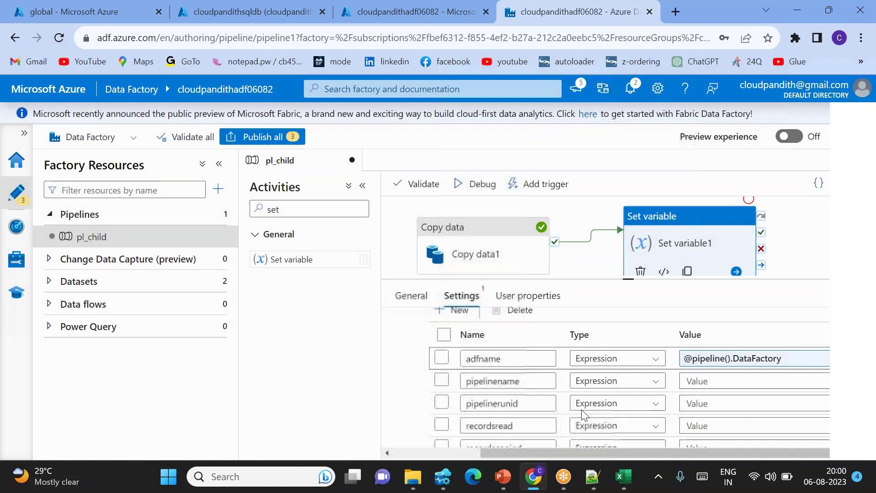
left_click(698, 381)
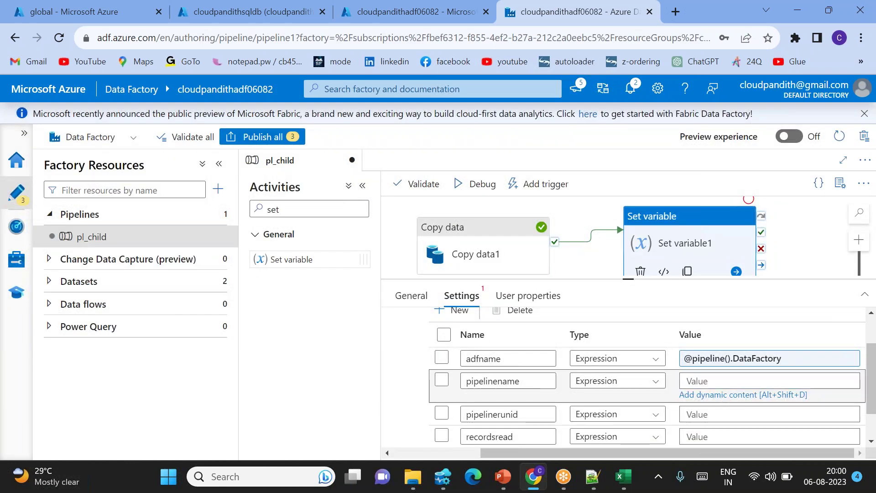
left_click(726, 395)
left_click(676, 319)
scroll(606, 399, "down", 2)
left_click(536, 372)
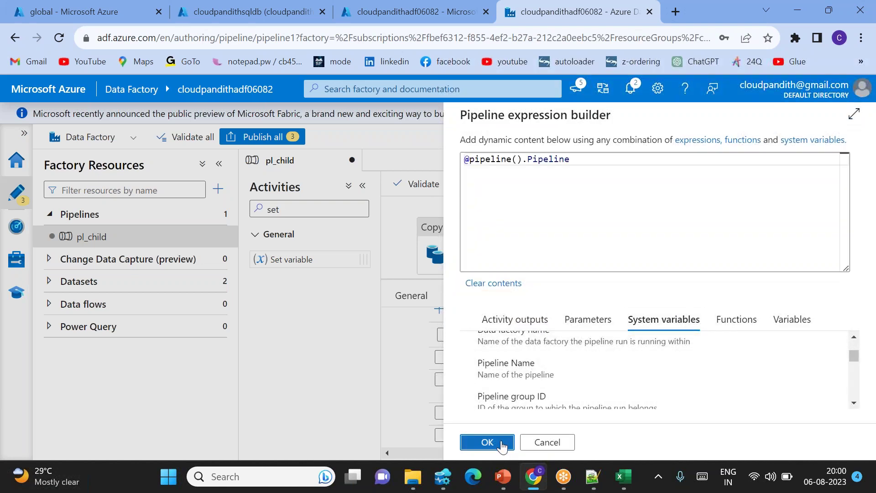
left_click(496, 443)
left_click(713, 404)
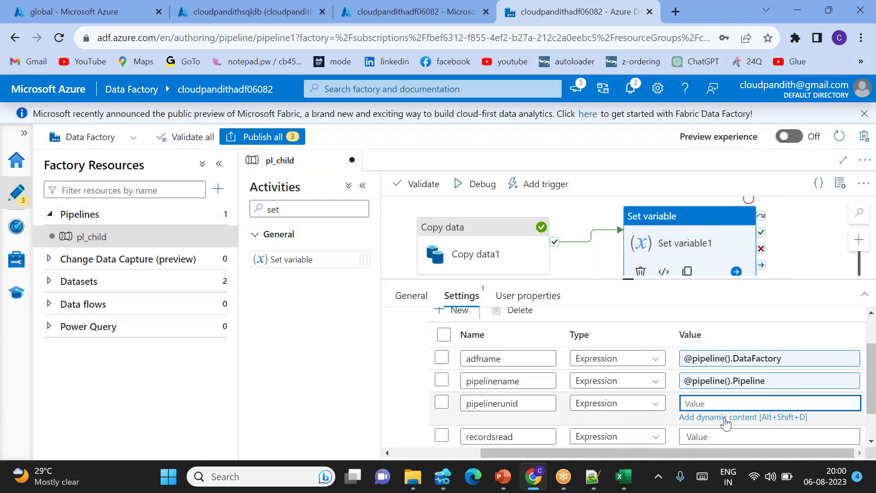
left_click(727, 417)
left_click(664, 320)
scroll(619, 404, "down", 3)
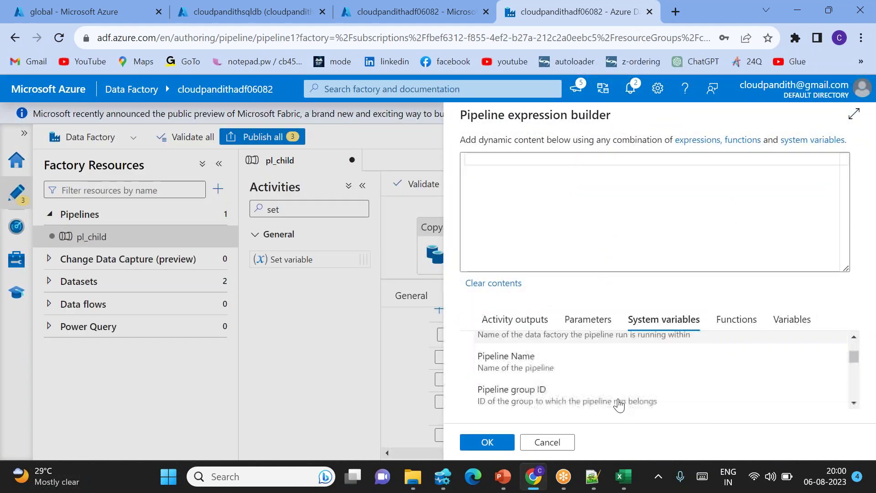
left_click(563, 401)
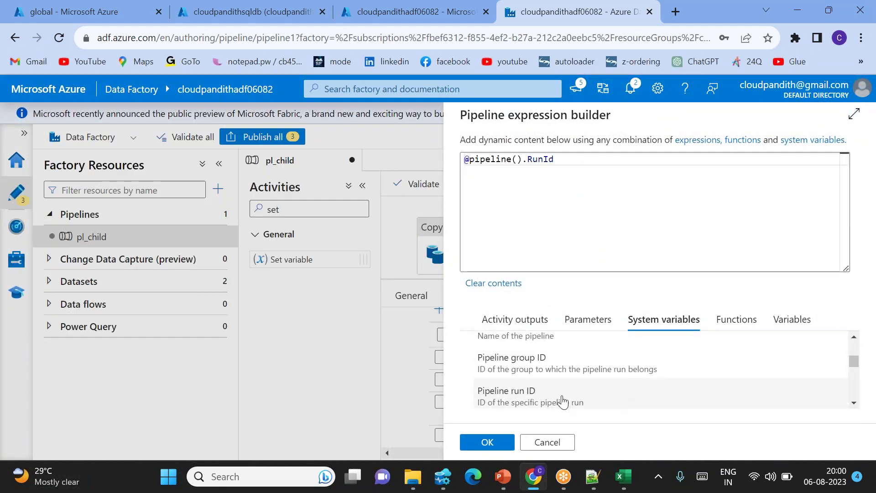
left_click(484, 442)
left_click(708, 391)
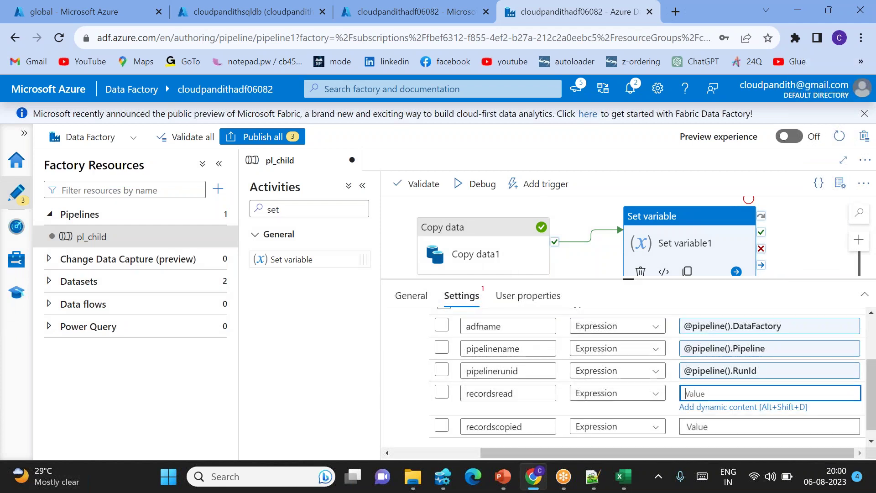
left_click(582, 226)
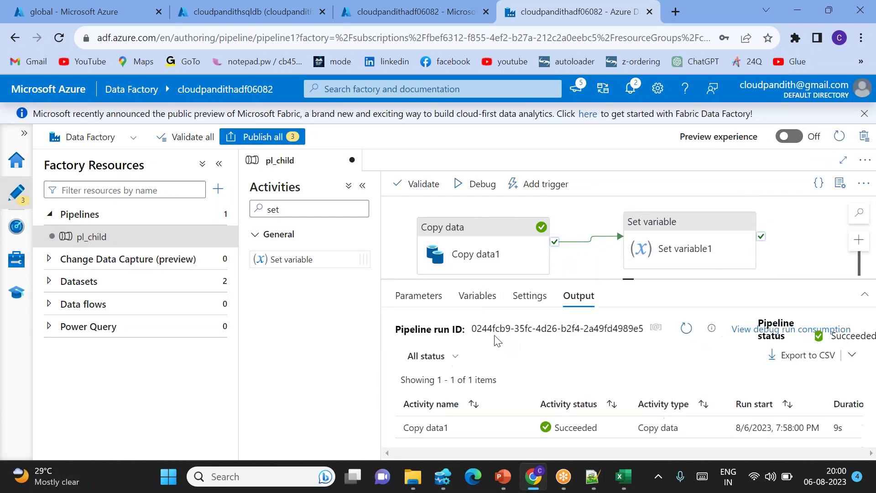
Check Copy data1's output JSON for the rowsRead and rowsCopied properties.
left_click(496, 437)
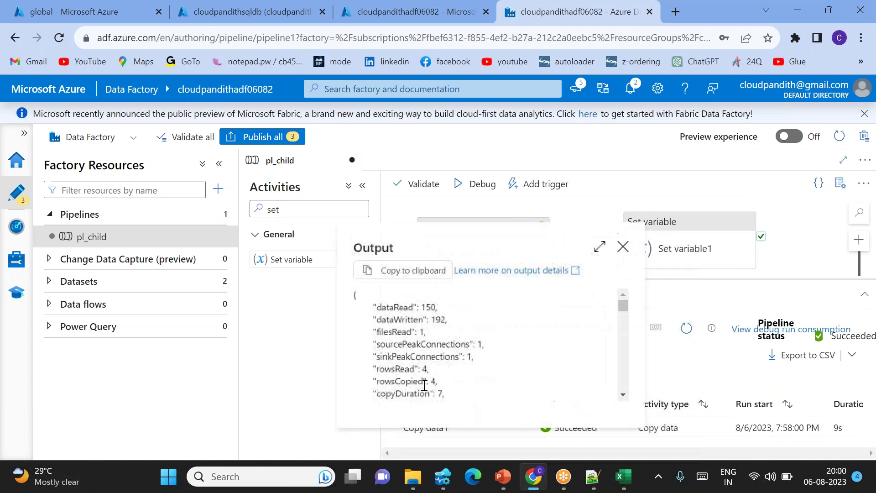
double_click(365, 244)
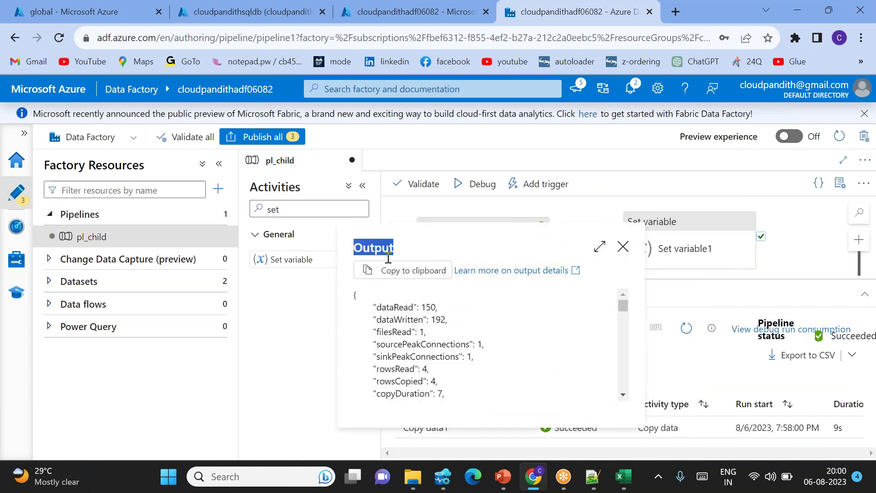
double_click(397, 369)
double_click(400, 382)
left_click(683, 241)
left_click(684, 249)
scroll(677, 413, "down", 2)
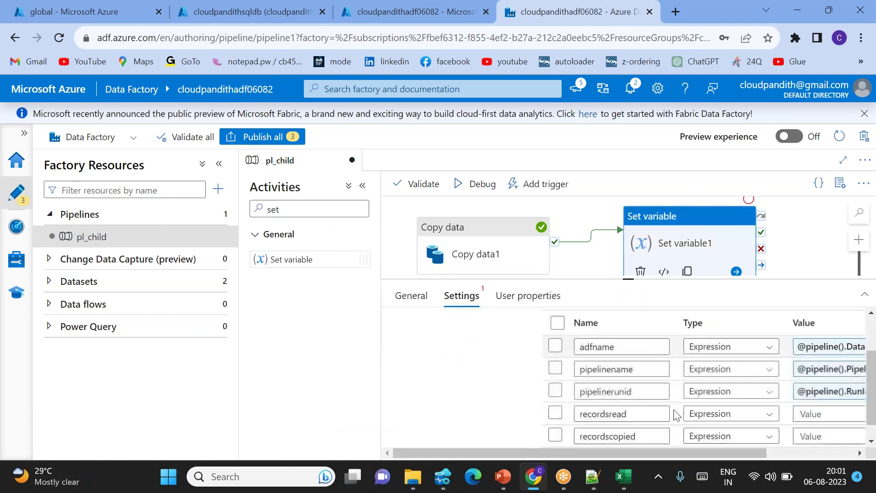
Set recordsread to Copy data1's output rowsread.
left_click(708, 396)
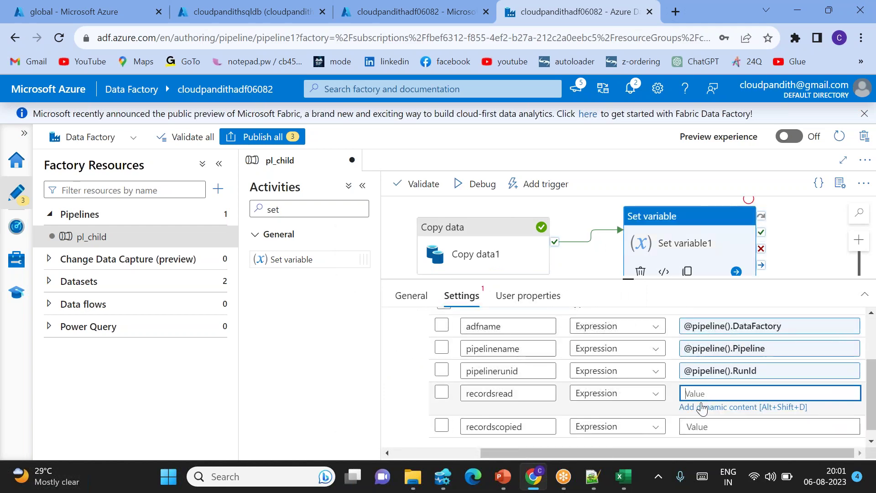
left_click(700, 412)
left_click(589, 388)
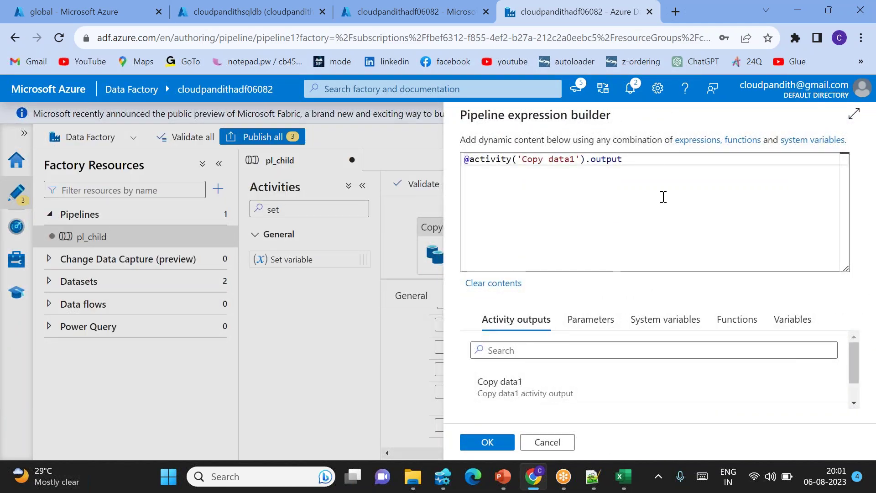
type(".rowsread")
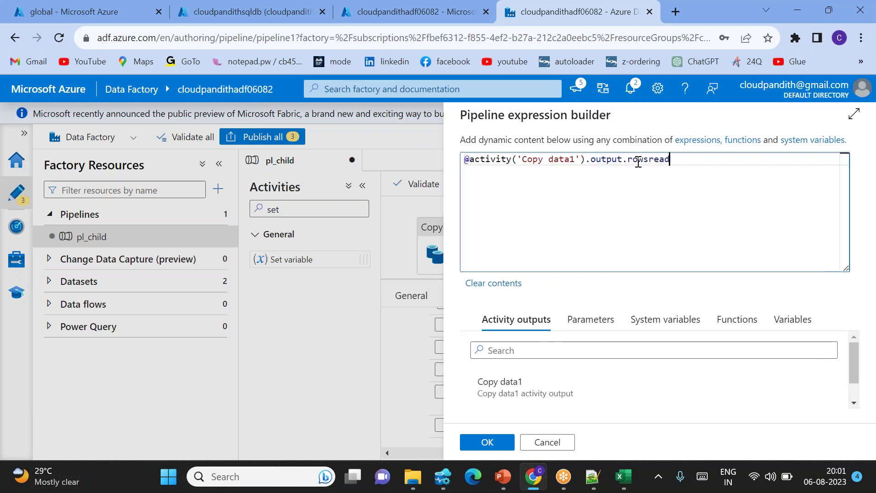
left_click(490, 443)
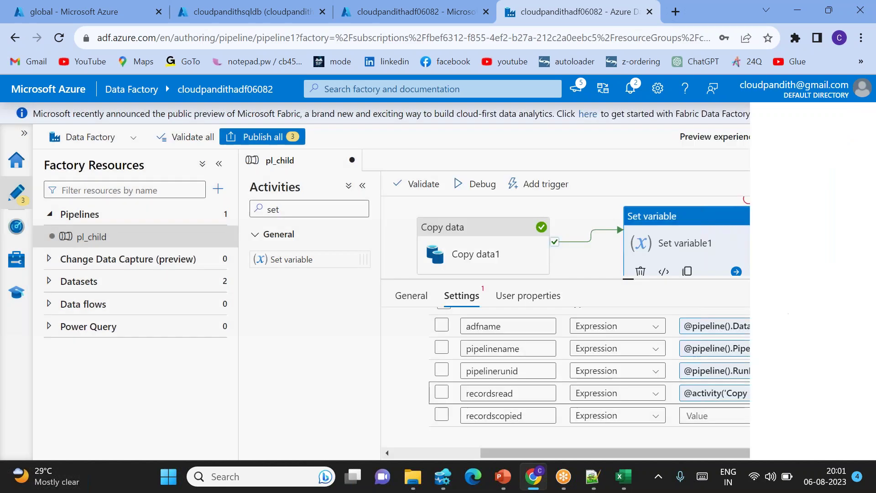
Set recordscopied to Copy data1's output rowscopied.
left_click(716, 415)
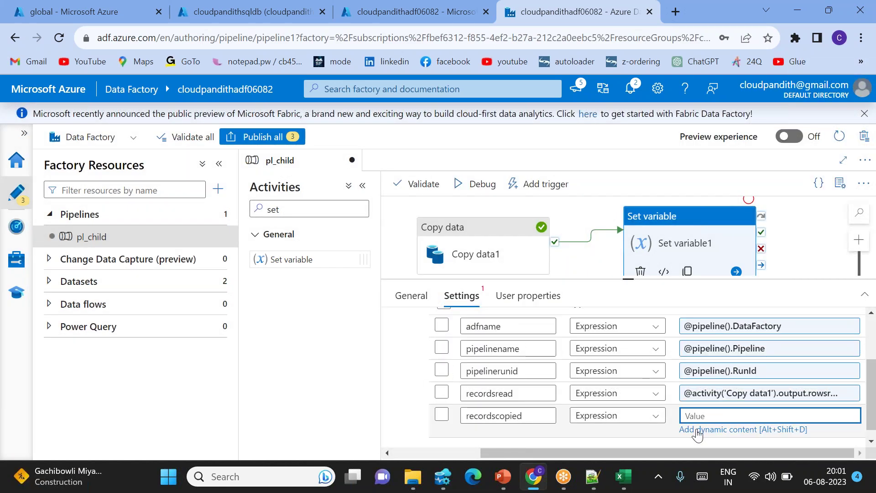
left_click(698, 433)
left_click(534, 385)
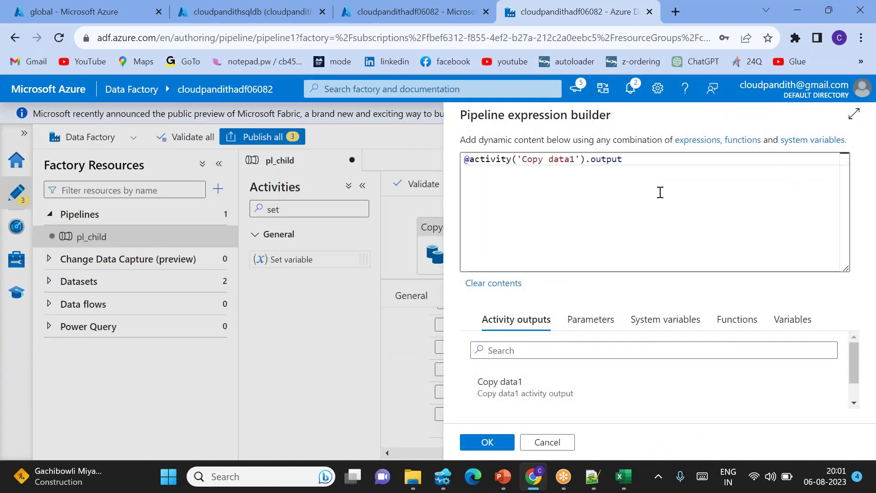
type(".row")
type("dsc")
key("BackSpace")
key("BackSpace")
key("BackSpace")
type("sco")
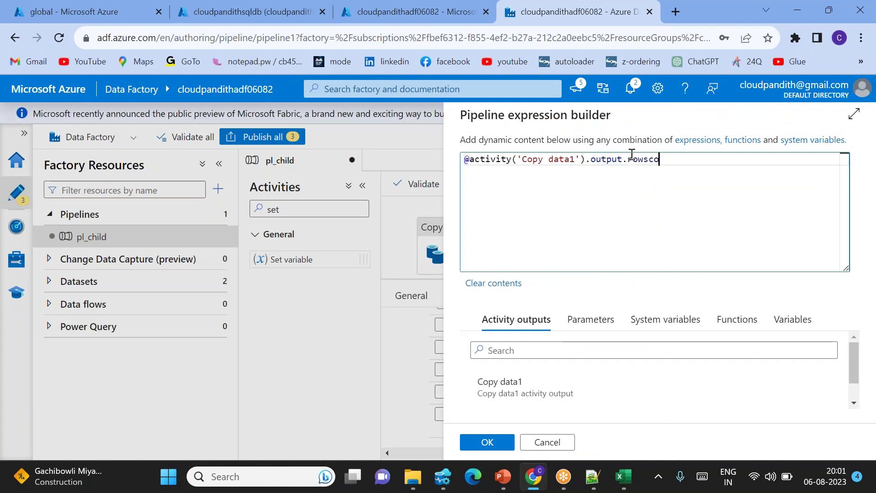
type("pied")
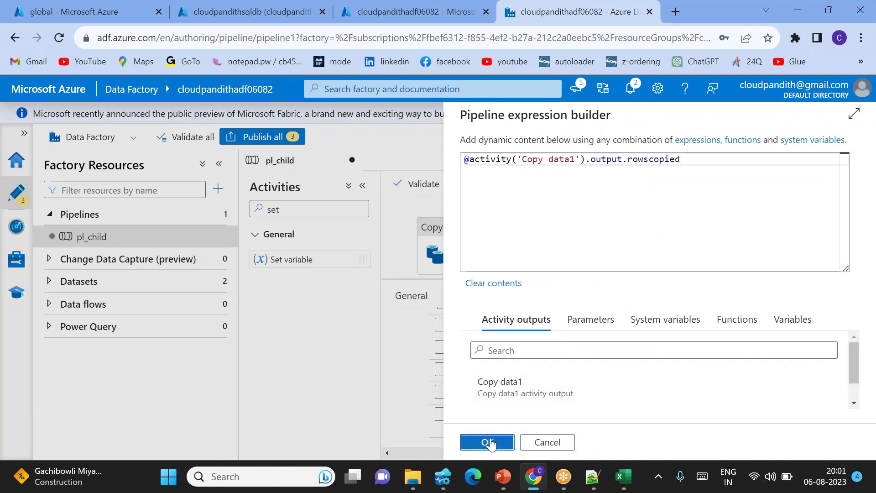
left_click(487, 441)
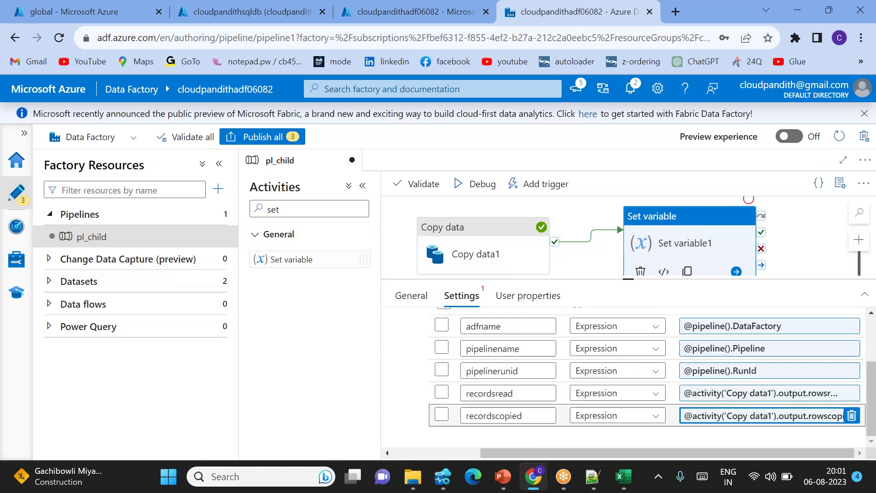
scroll(626, 379, "up", 3)
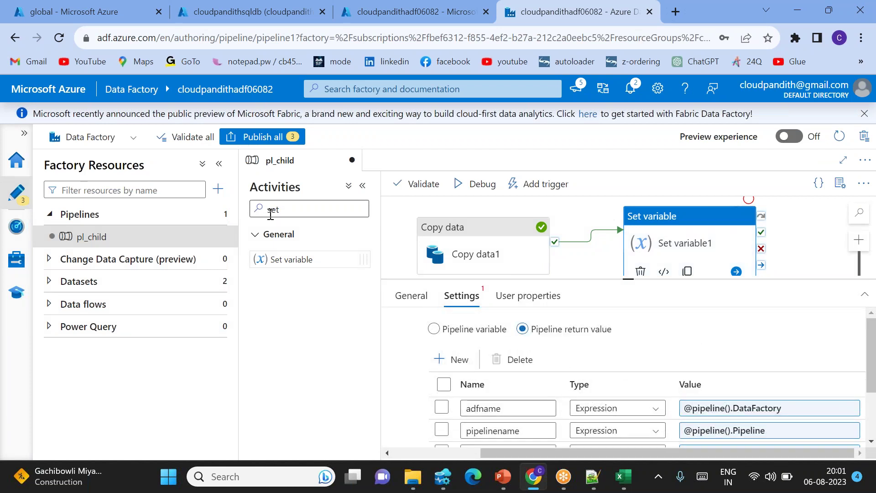
Create a new pipeline and start renaming it to pl_master.
left_click(218, 190)
mouse_move(292, 211)
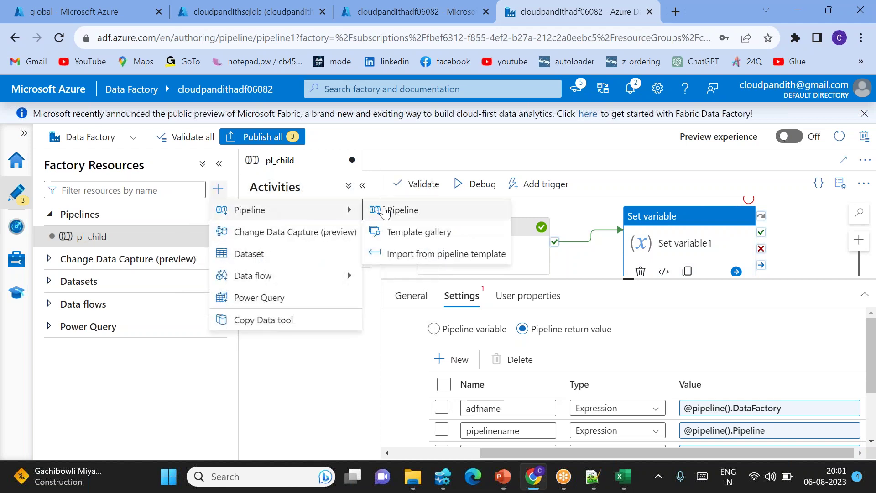
left_click(389, 211)
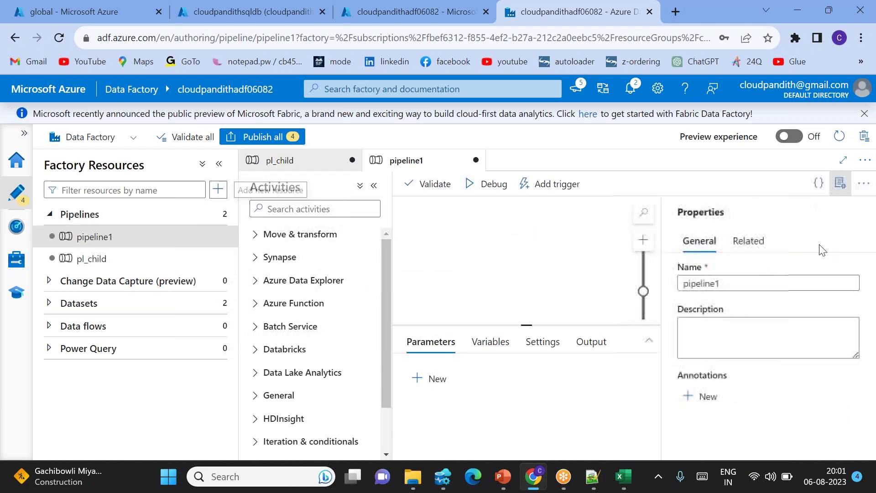
double_click(759, 284)
type("pl_master")
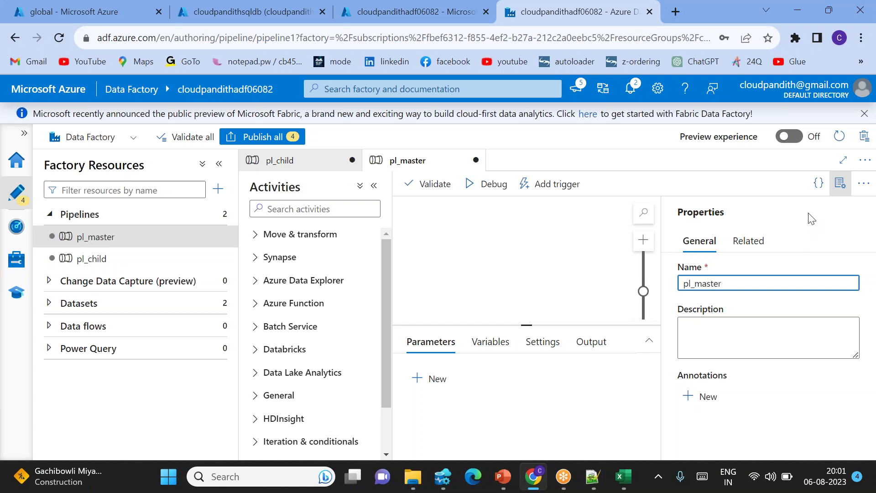
Name the pipeline pl_master and add an Execute Pipeline activity that runs pl_child.
left_click(840, 184)
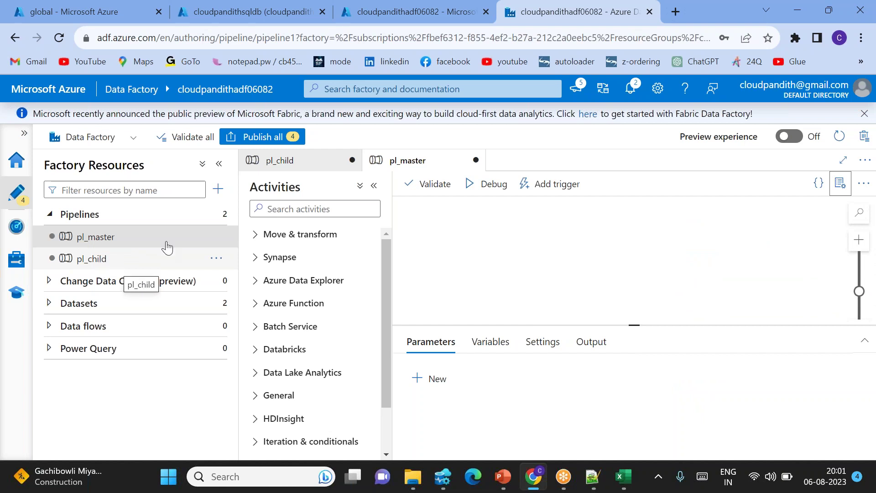
left_click(283, 209)
type("ex")
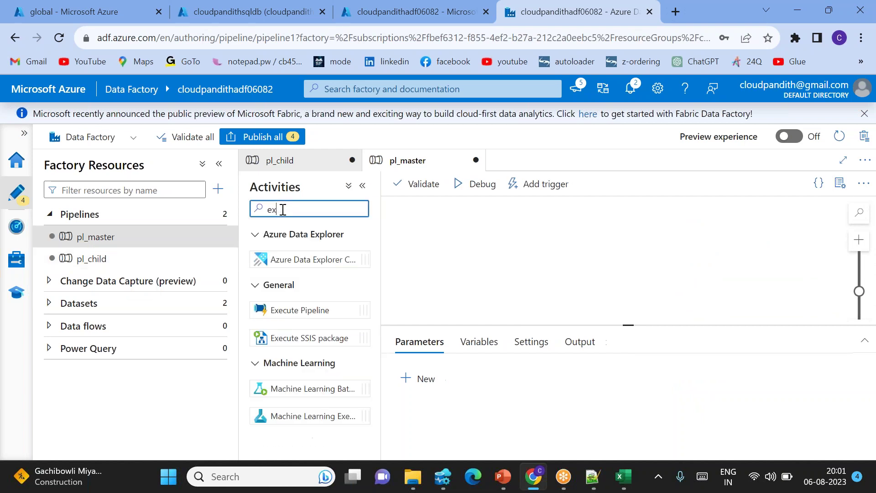
key("BackSpace")
key("BackSpace")
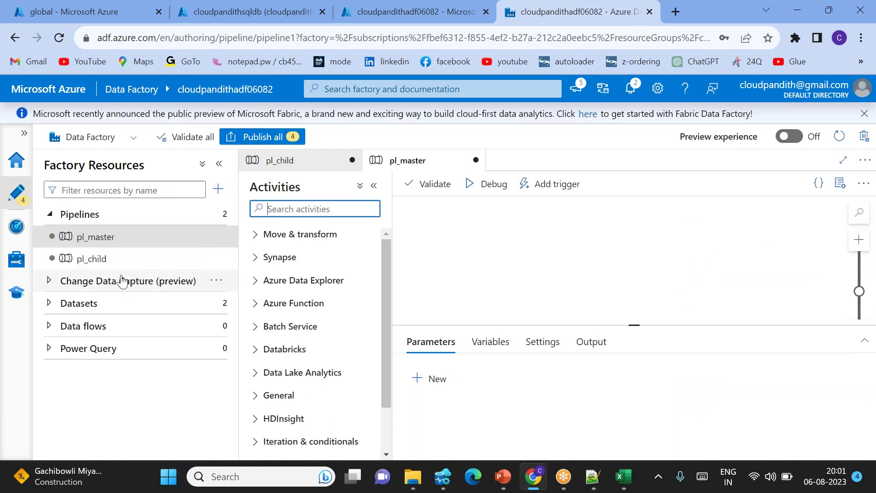
left_click_drag(94, 264, 507, 239)
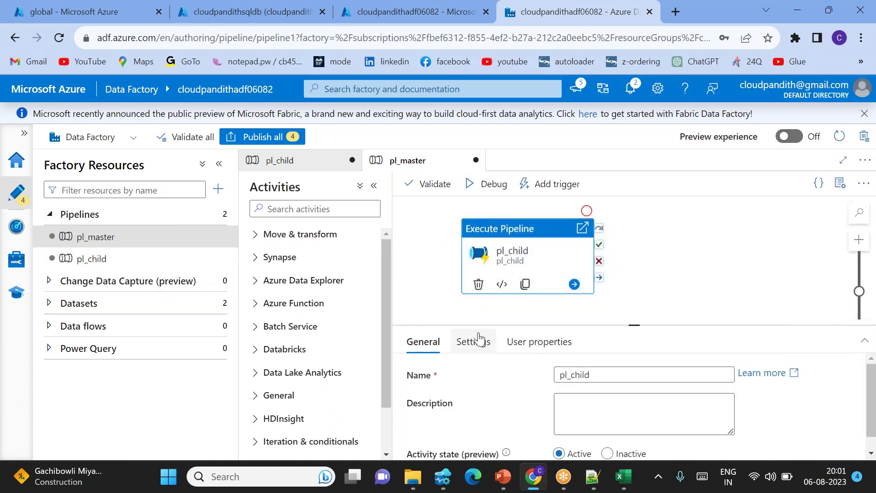
left_click(474, 345)
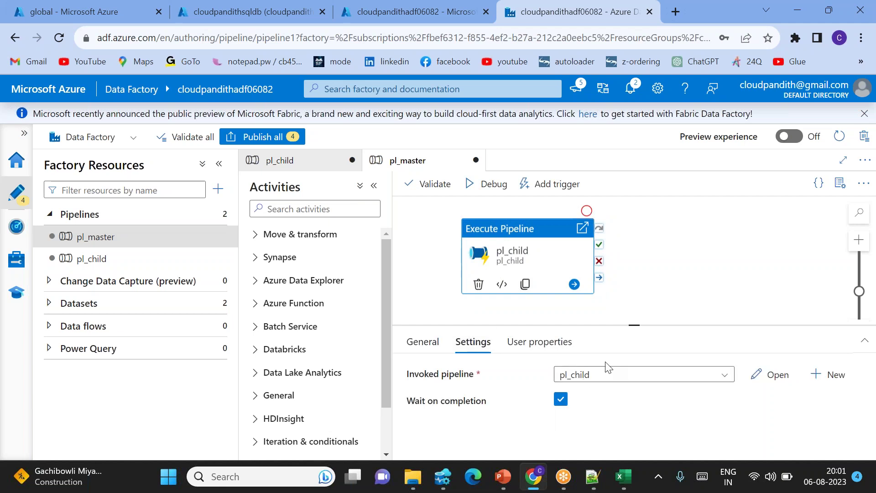
left_click_drag(540, 318, 511, 323)
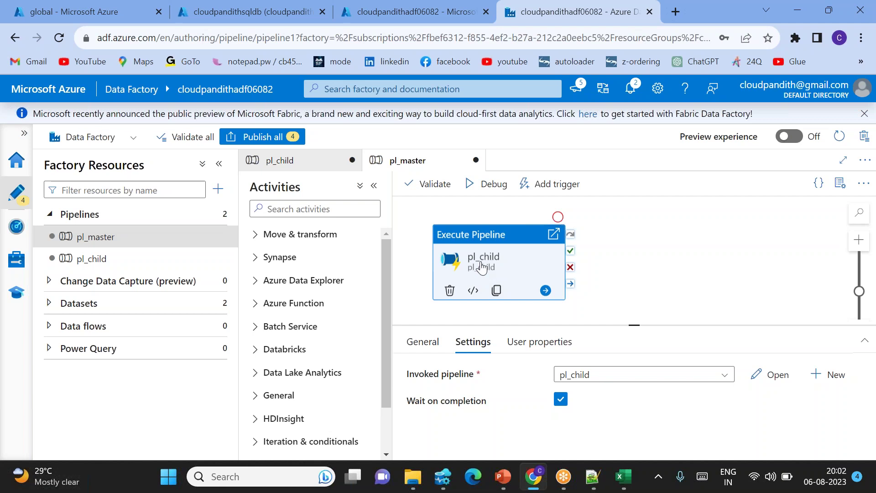
Add a Script activity to pl_master that runs after pl_child succeeds.
left_click(330, 206)
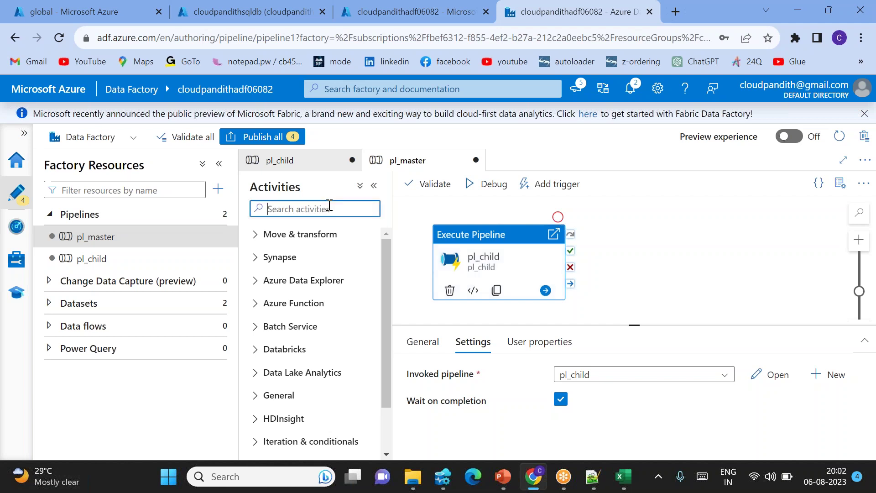
type("script")
left_click_drag(281, 259, 666, 254)
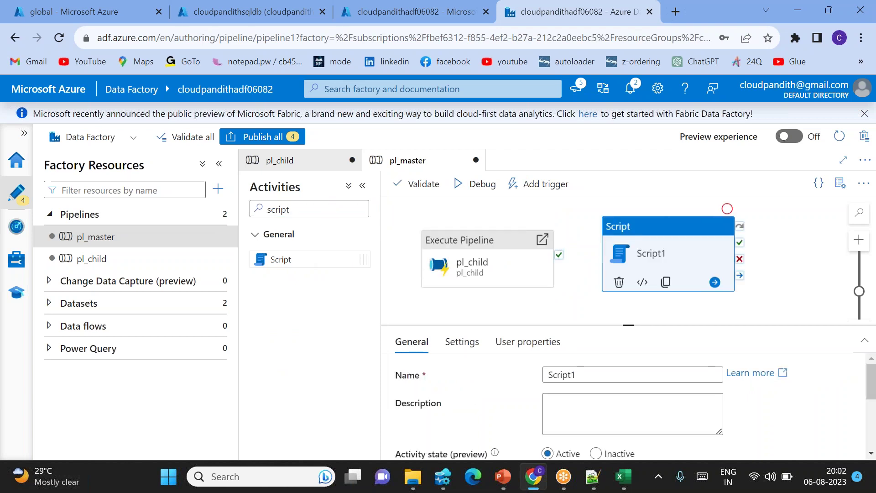
left_click_drag(559, 255, 666, 256)
left_click(657, 256)
Connect Script1 to linked service LS_SQLDB and select its empty query script box.
left_click_drag(633, 325, 618, 304)
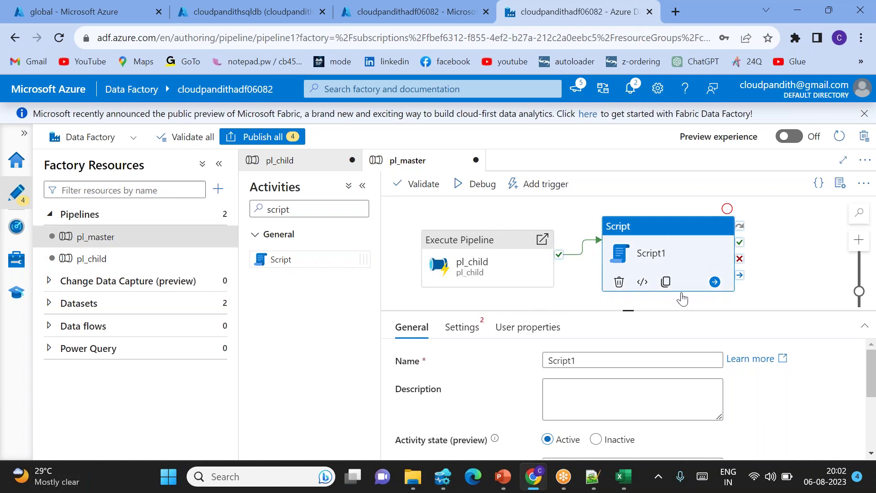
left_click(466, 336)
left_click(611, 364)
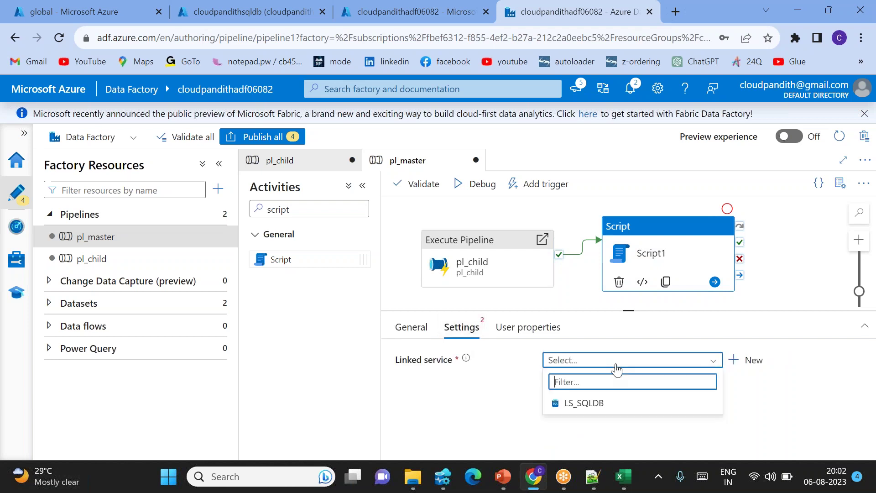
left_click(594, 403)
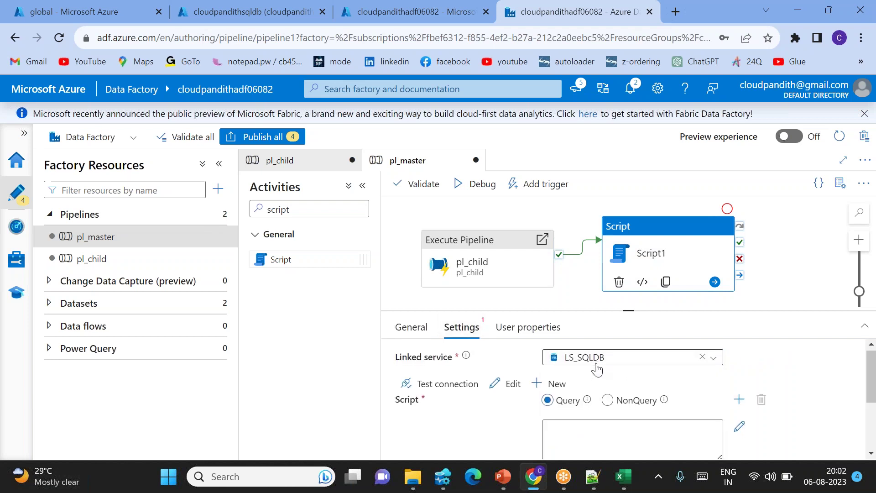
scroll(597, 370, "down", 1)
left_click_drag(627, 312, 628, 275)
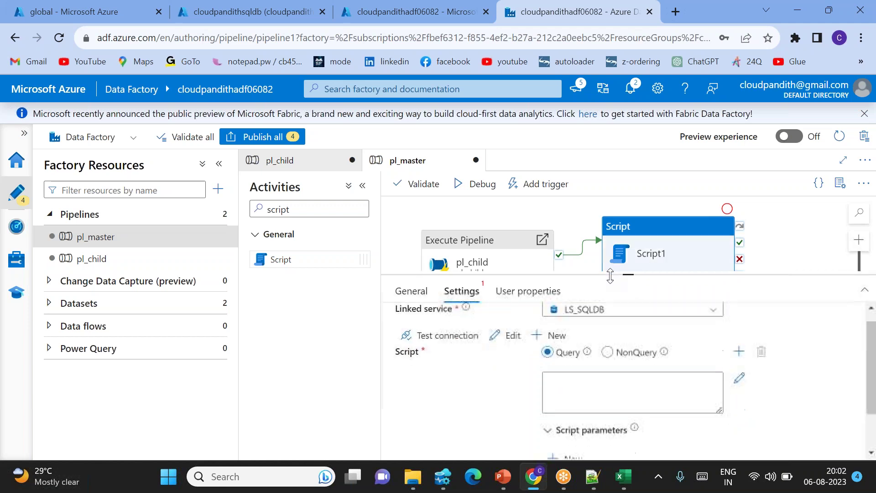
left_click(588, 399)
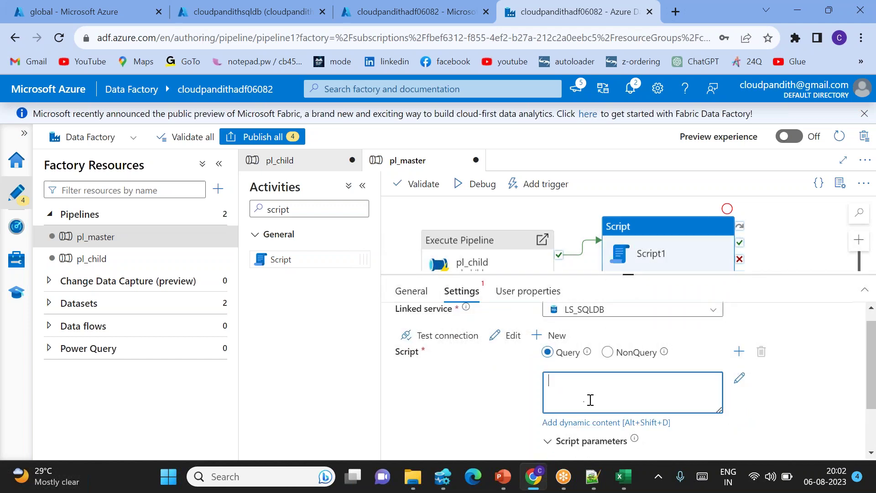
Write 'insert into pipeline_logs values (' as dynamic content, leaving blank lines inside the parentheses.
left_click(577, 423)
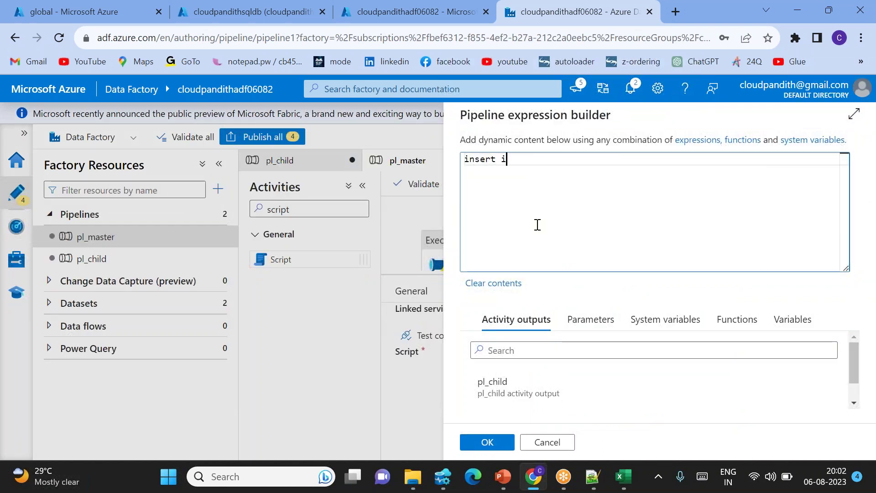
type("insert into pipeline_logs")
key("Return")
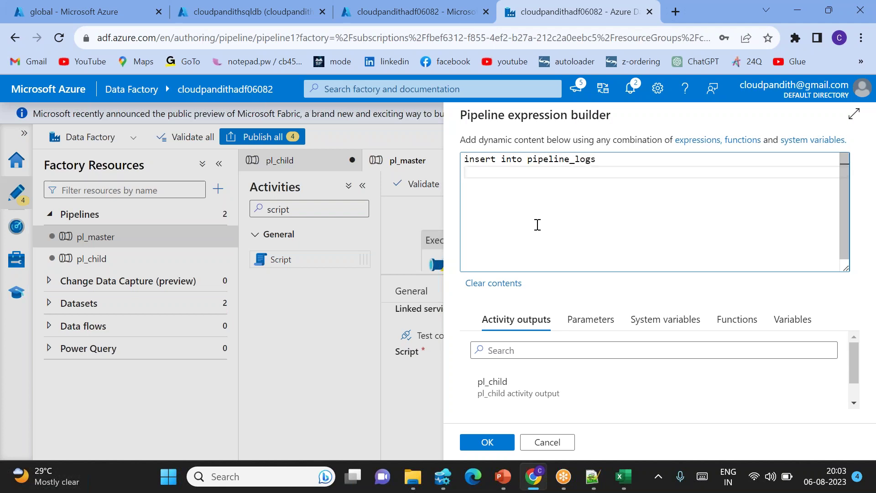
key("BackSpace")
type("values")
key("Return")
type("(")
key("Return")
key("Return")
key("Return")
key("Up")
key("Up")
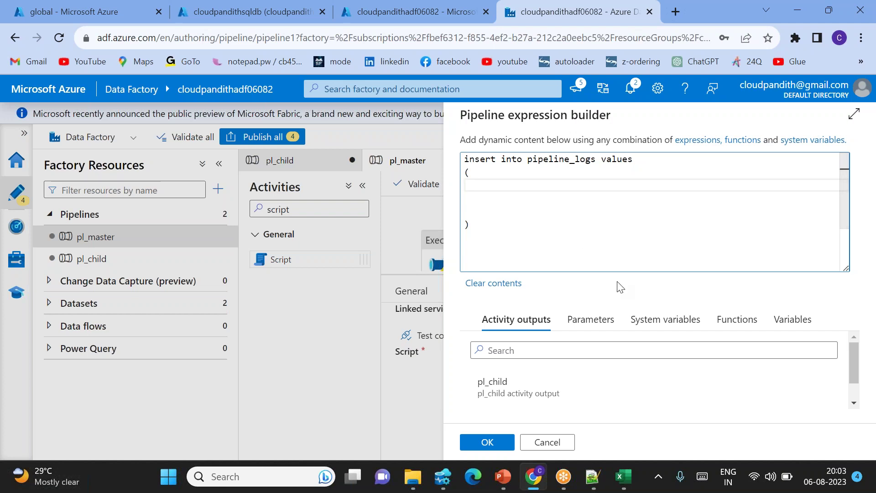
Discard the draft expression, open pl_child, and paste adfname into the Notepad++ notes.
left_click(565, 449)
left_click(117, 258)
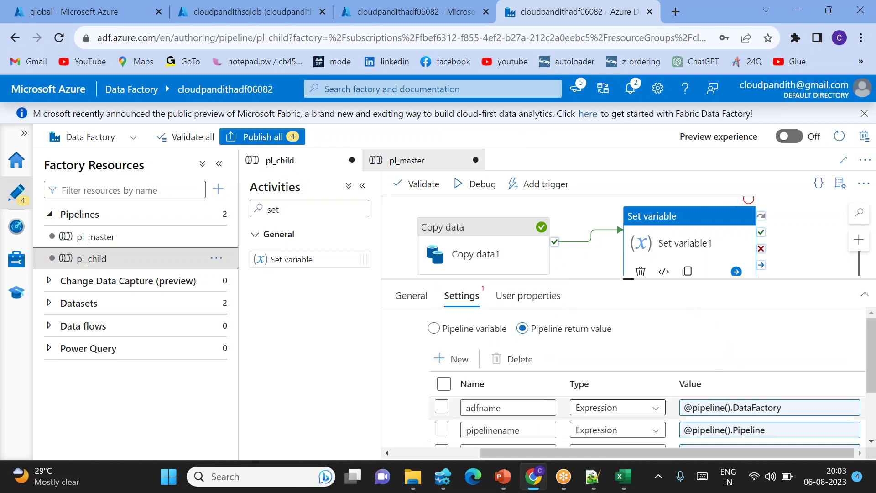
scroll(485, 322, "down", 2)
double_click(484, 326)
key("ctrl+c")
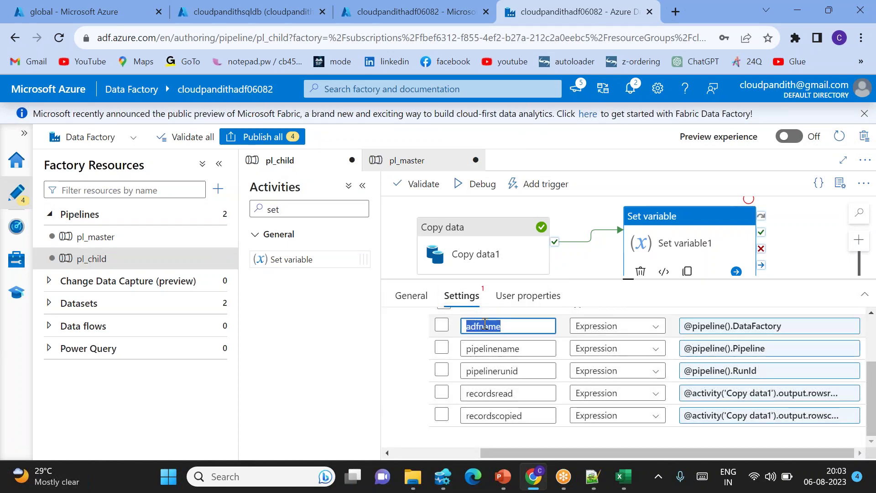
left_click(592, 476)
scroll(256, 338, "down", 7)
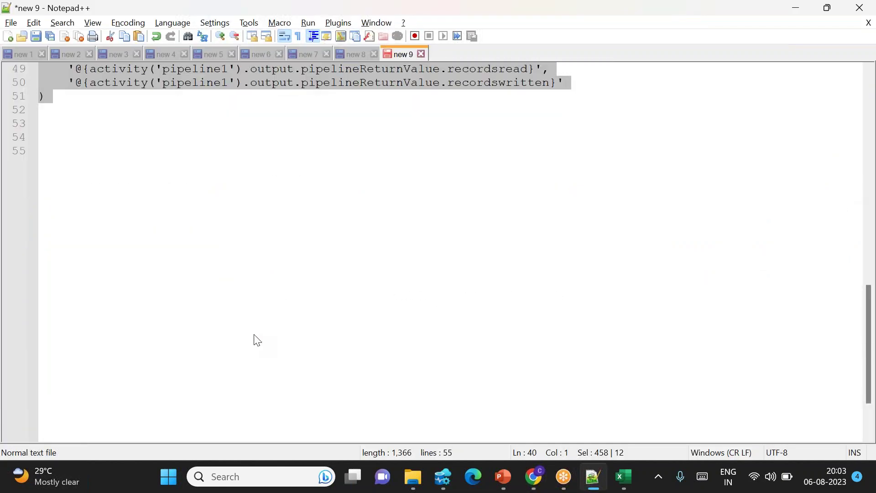
left_click(128, 162)
key("Return")
key("Return")
key("Return")
key("ctrl+v")
key("Return")
key("alt+Tab")
Copy the pipelinename and pipelinerunid return value names into the notes.
double_click(488, 350)
key("ctrl+c")
key("alt+Tab")
key("ctrl+v")
key("alt+Tab")
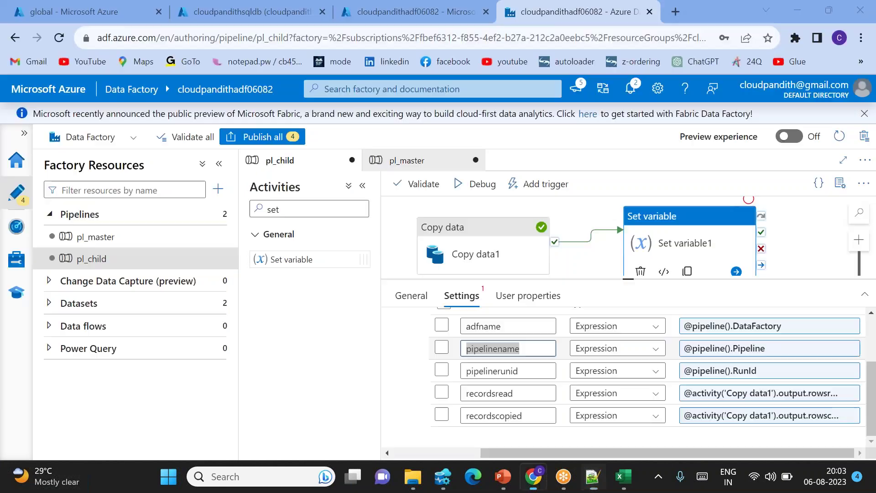
double_click(494, 371)
key("ctrl+c")
key("alt+Tab")
key("ctrl+v")
key("Return")
key("alt+Tab")
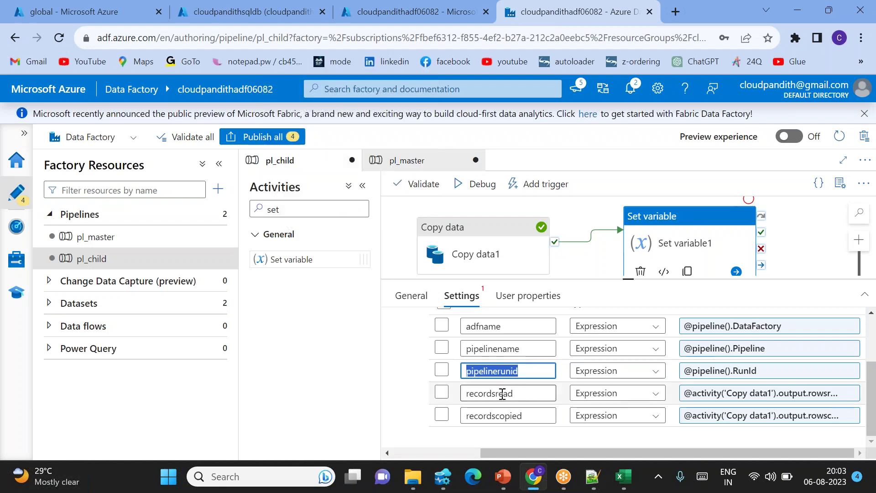
Copy the recordsread and recordscopied names into the notes, then return to pl_master.
double_click(503, 394)
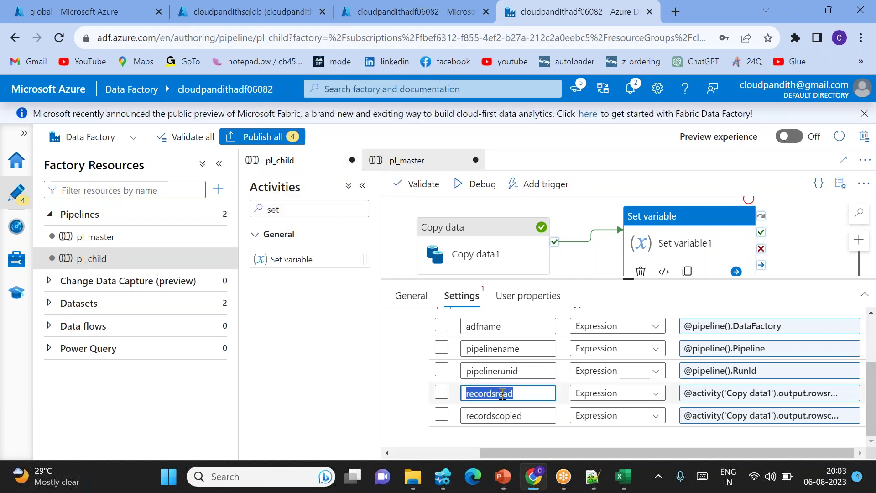
key("ctrl+c")
key("alt+Tab")
key("ctrl+v")
key("Return")
key("alt+Tab")
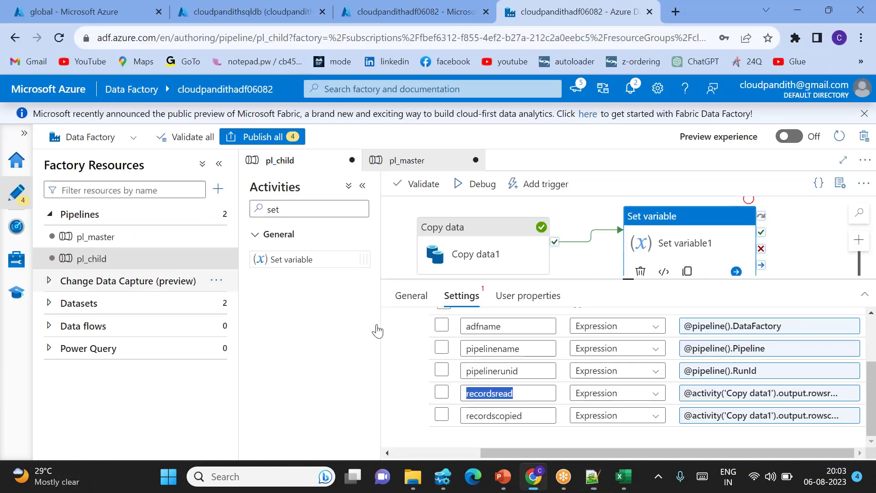
double_click(493, 416)
key("ctrl+c")
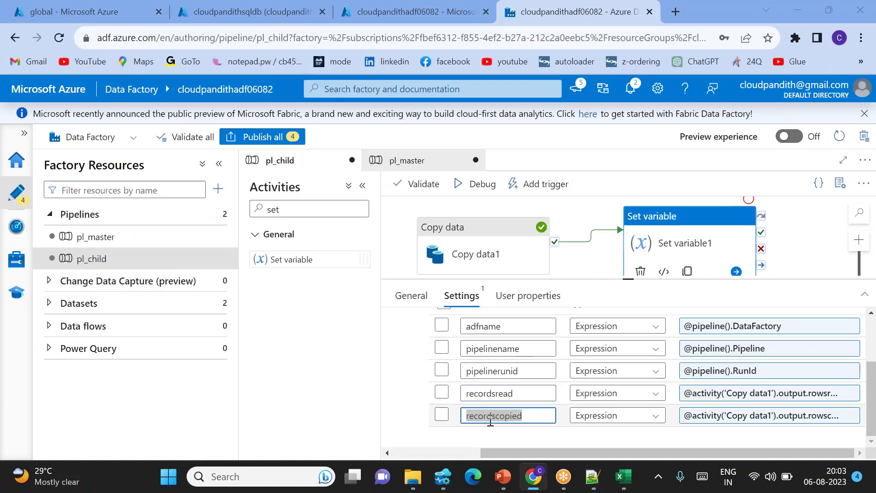
key("alt+Tab")
key("ctrl+v")
key("Return")
key("alt+Tab")
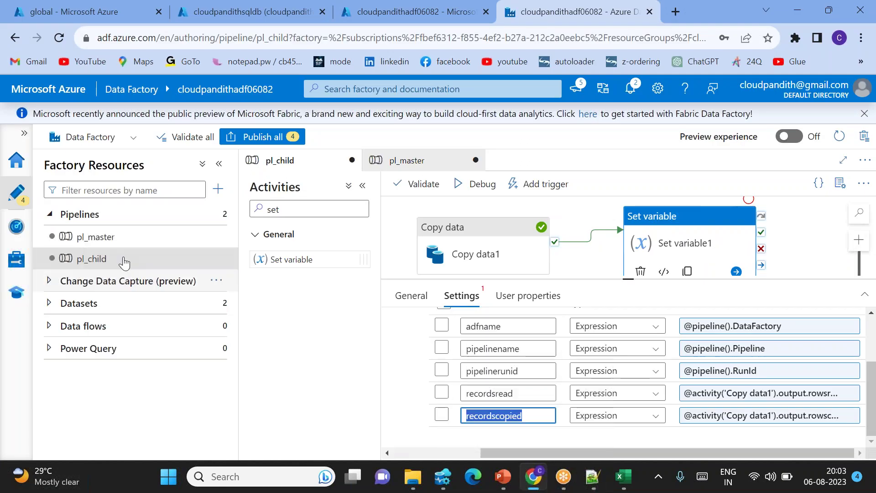
left_click(104, 245)
Start the Script query as dynamic content 'insert into pipeline_logs values' with an empty '()' values list.
left_click(582, 391)
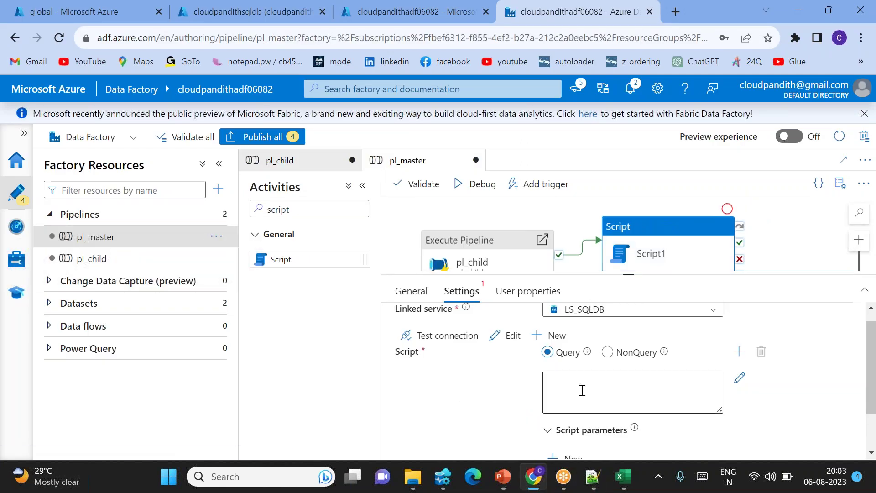
left_click(585, 422)
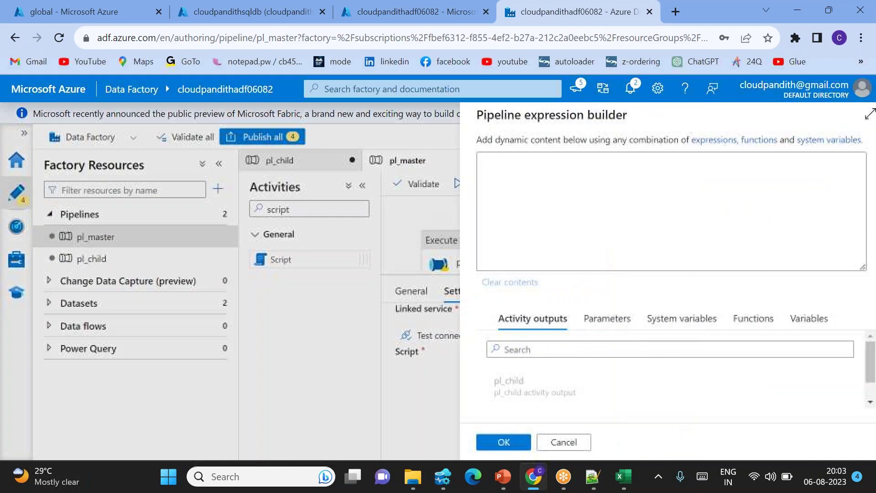
type("insert i")
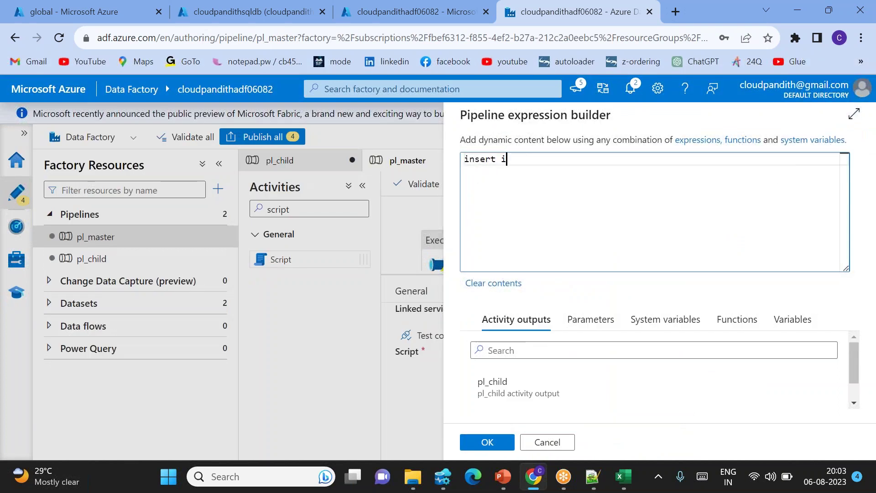
type("nto pipeline")
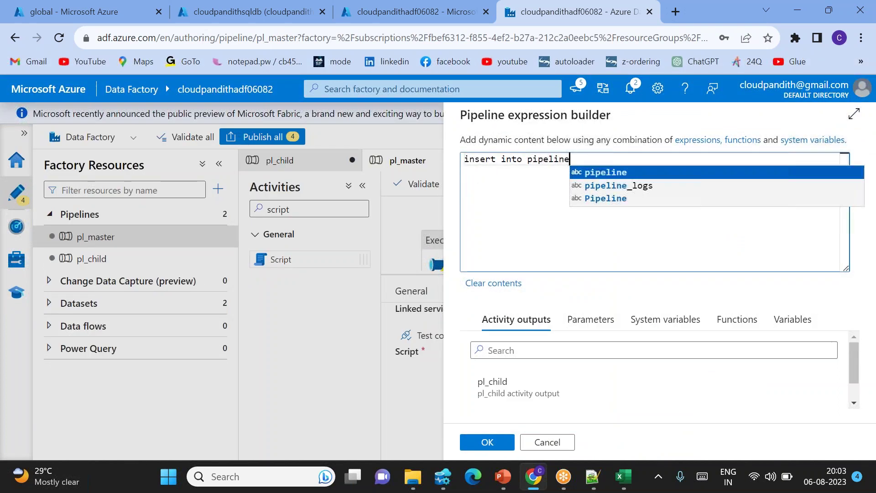
type("_logs values")
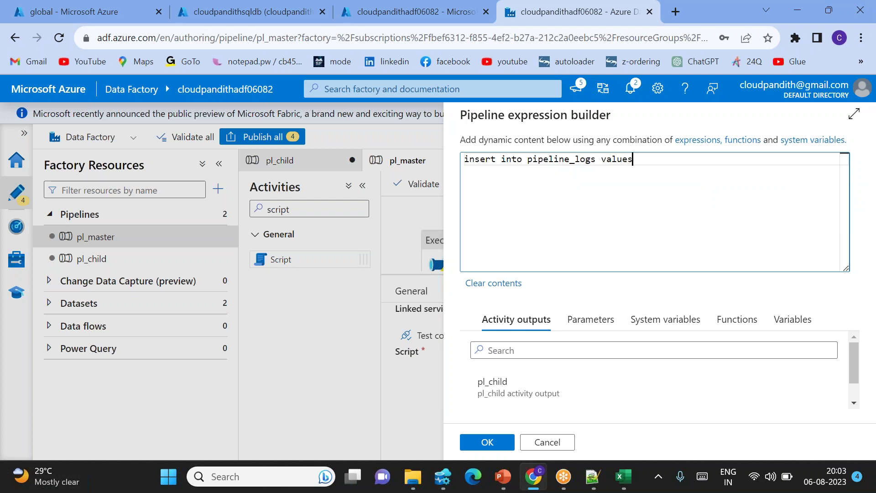
key("Return")
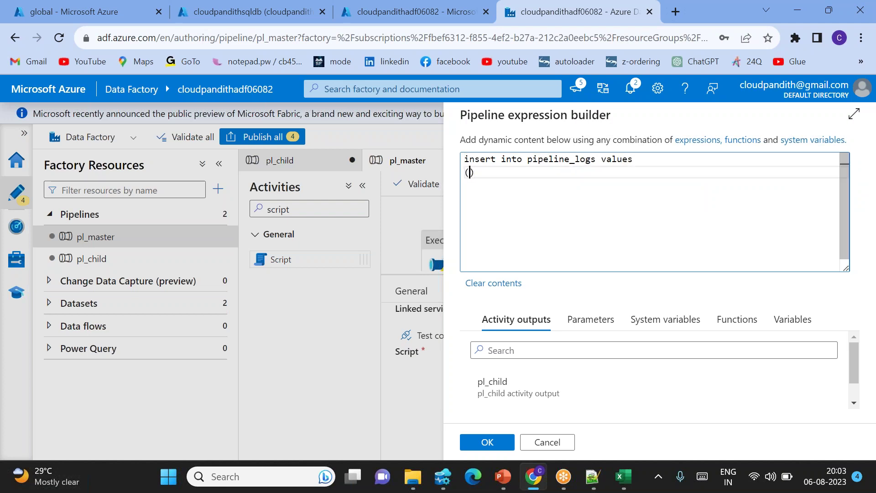
type("(")
key("Return")
key("Up")
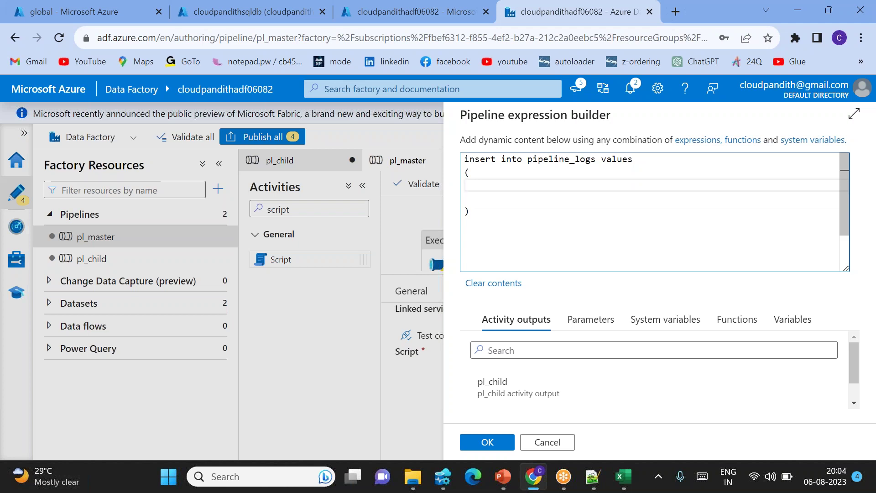
Add an empty '()' column list on its own line before values.
left_click(603, 160)
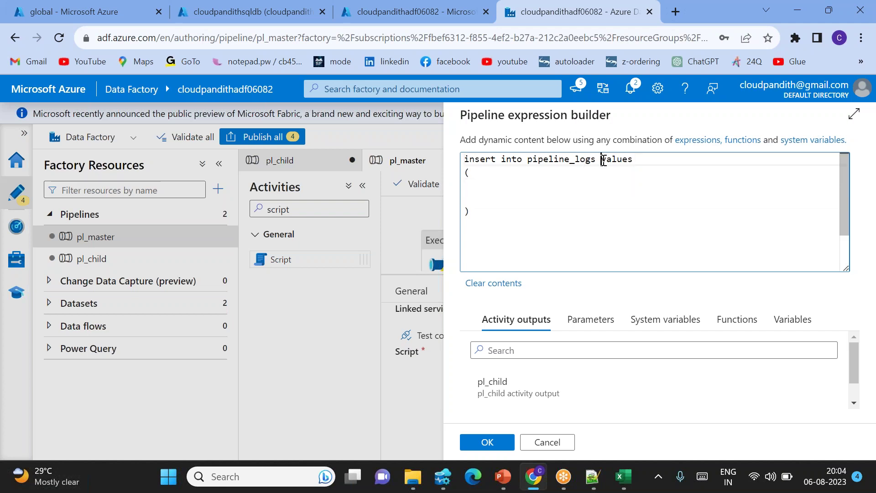
key("Return")
key("Return")
key("Up")
key("Up")
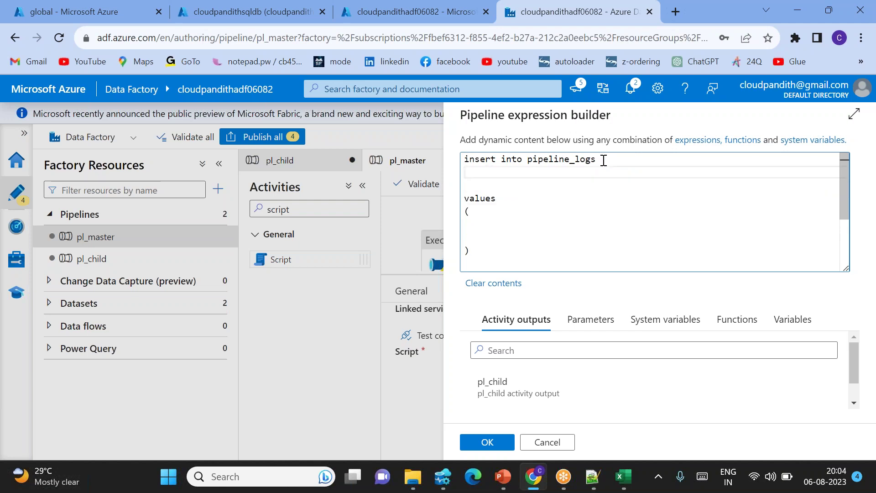
type("(")
key("Return")
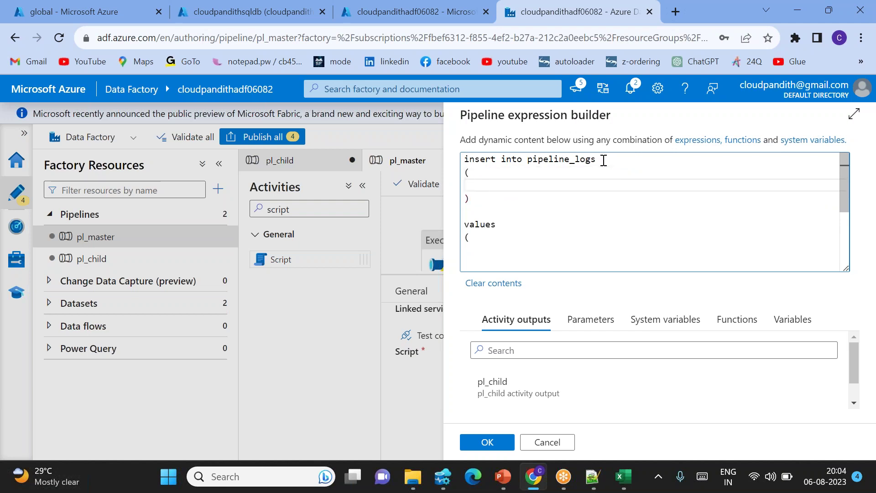
left_click(593, 477)
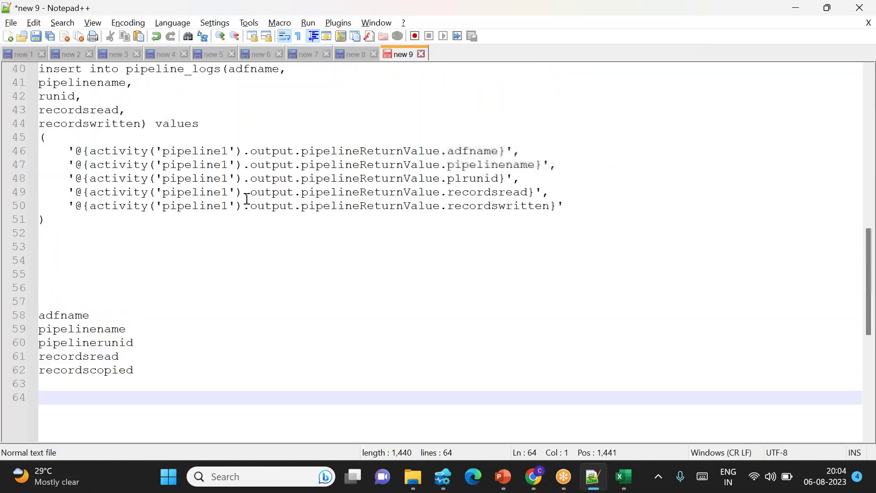
Copy the create table column definitions and paste them below the collected names.
scroll(246, 199, "up", 3)
scroll(175, 137, "up", 2)
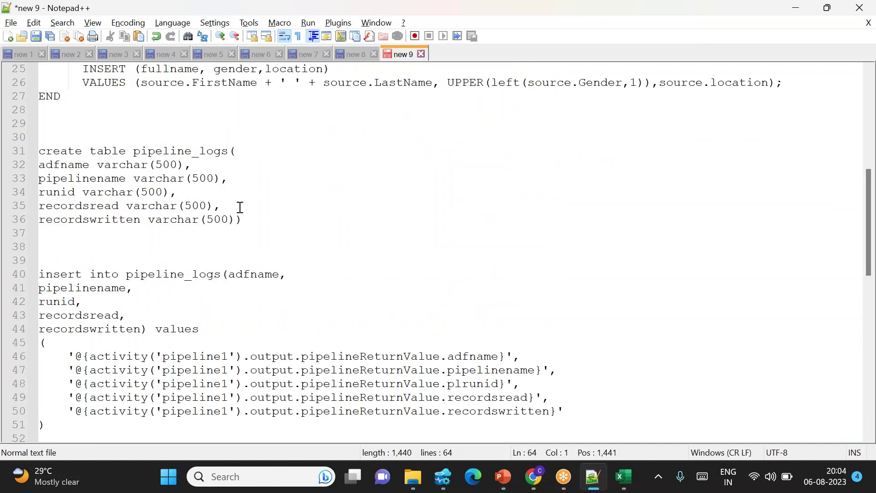
left_click_drag(259, 221, 69, 151)
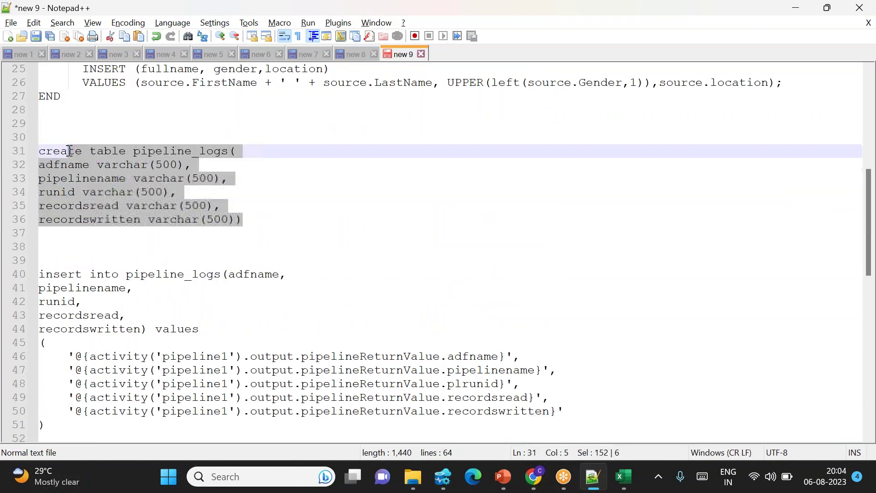
scroll(225, 209, "down", 2)
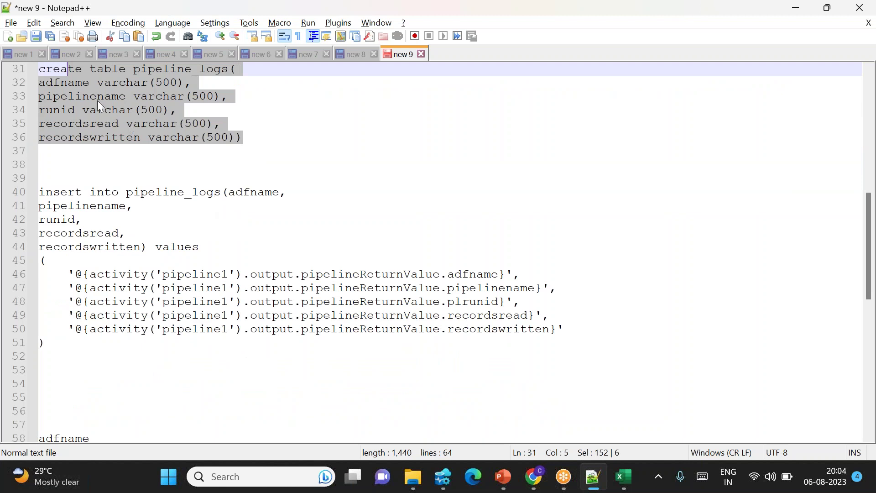
double_click(63, 84)
left_click(233, 138)
left_click_drag(233, 138, 18, 71)
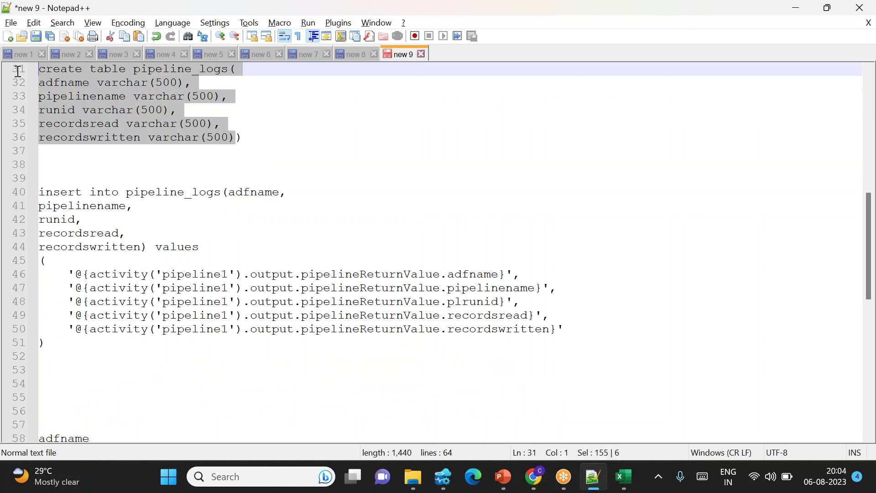
scroll(243, 360, "down", 5)
left_click(174, 295)
key("Return")
key("Return")
key("Return")
key("ctrl+v")
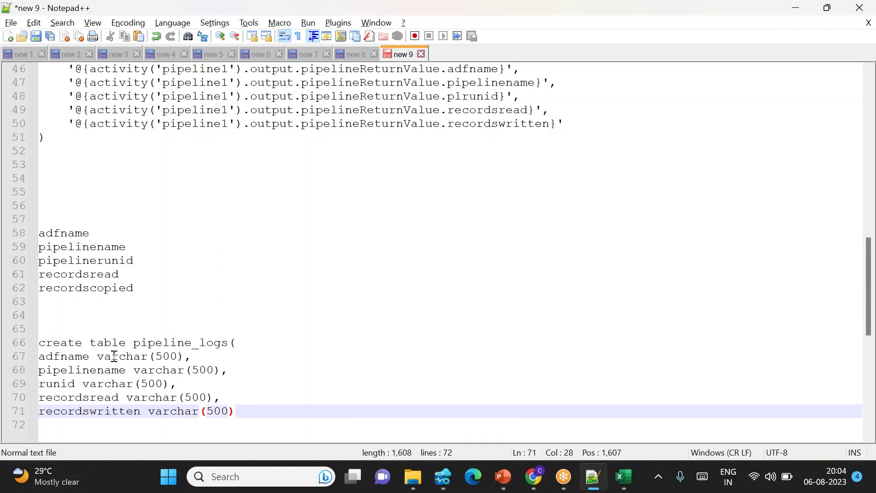
Delete varchar(500) after adfname, pipelinename, runid, recordsread and recordswritten.
left_click_drag(98, 357, 184, 355)
key("Delete")
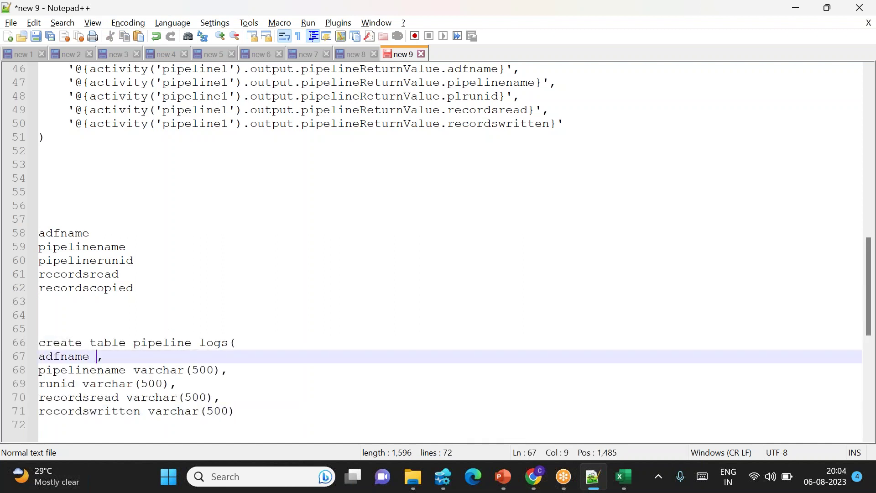
left_click_drag(128, 369, 222, 369)
key("Delete")
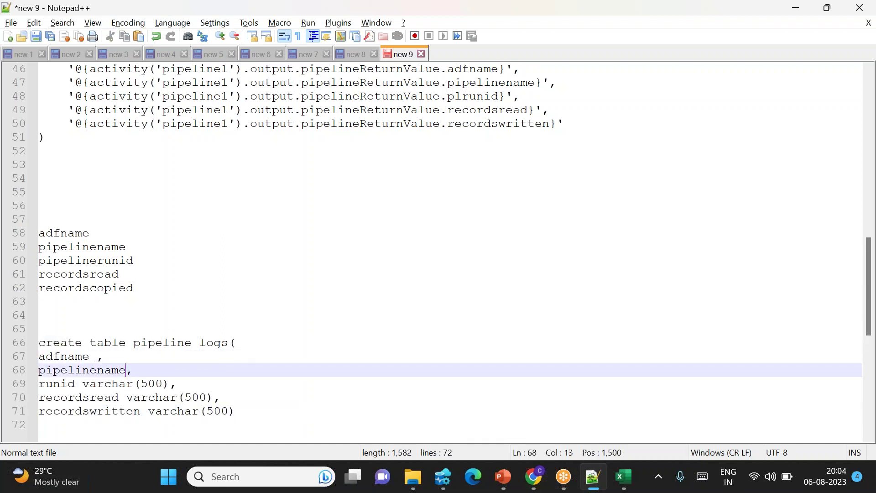
left_click_drag(82, 384, 172, 384)
key("Delete")
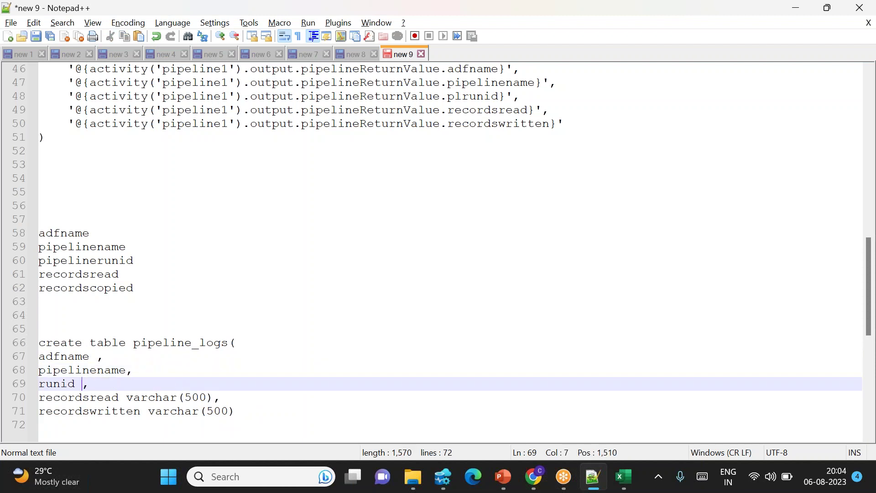
left_click_drag(119, 397, 153, 397)
left_click_drag(210, 396, 214, 395)
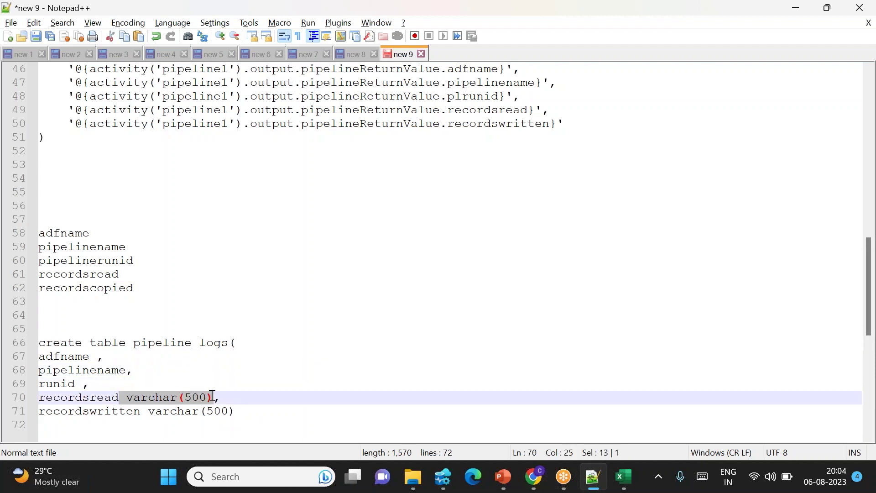
key("BackSpace")
left_click_drag(155, 415, 234, 411)
key("BackSpace")
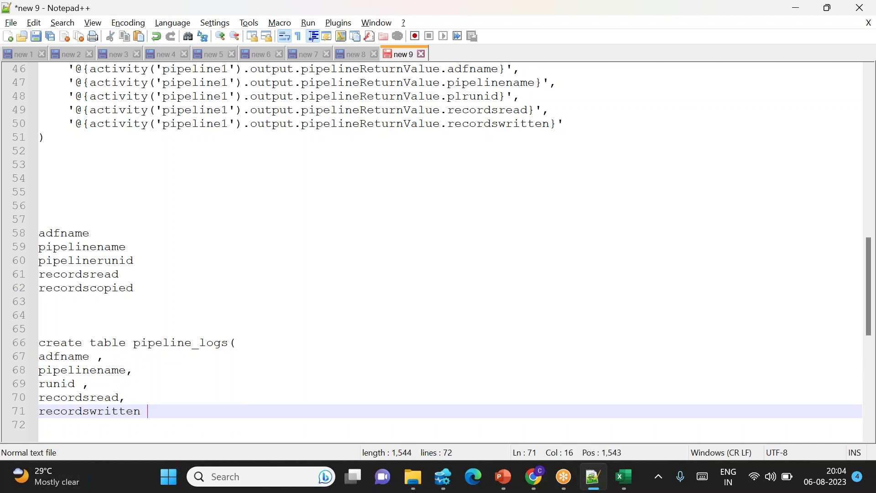
Close the list after recordswritten and paste it into the insert statement's empty column brackets.
type(")")
left_click_drag(232, 341, 253, 412)
key("ctrl+x")
key("alt+Tab")
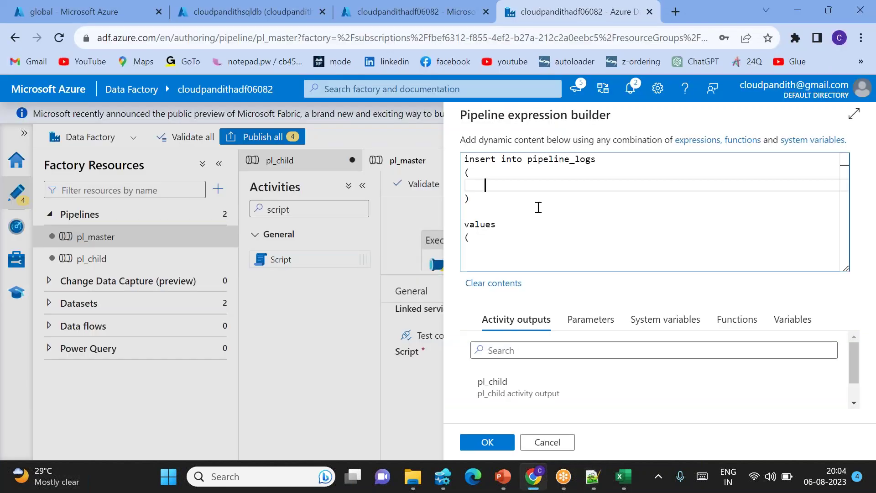
left_click_drag(482, 199, 464, 170)
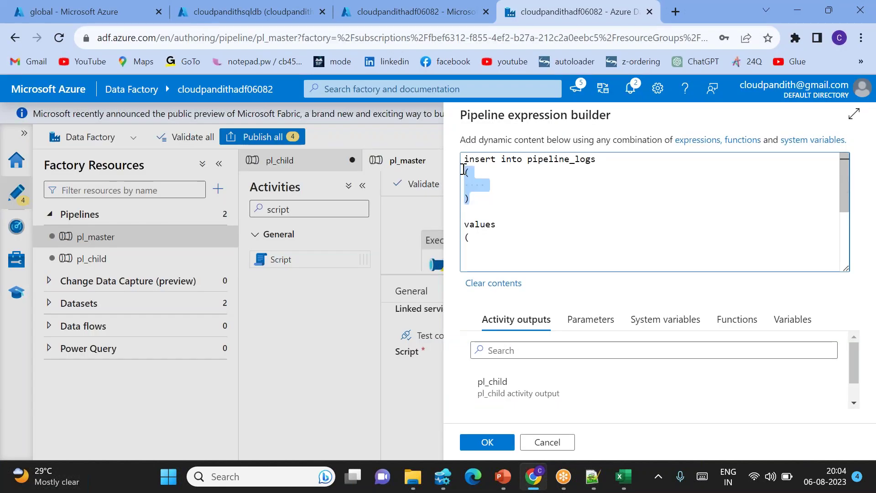
key("ctrl+v")
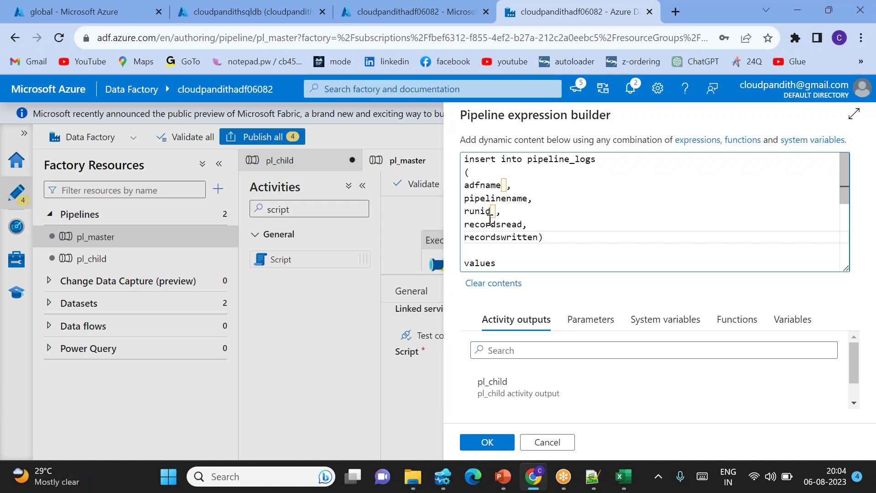
Insert the pl_child pipeline return value reference inside the values brackets.
scroll(529, 233, "down", 1)
scroll(542, 222, "down", 2)
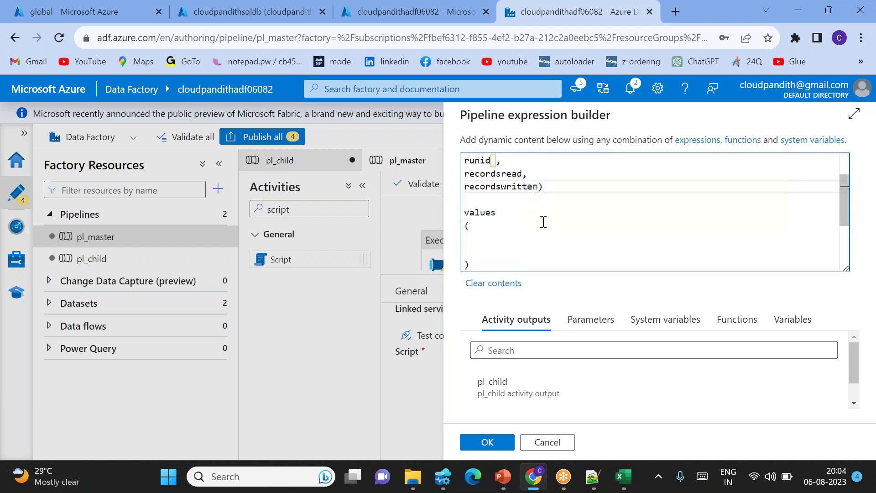
left_click(483, 216)
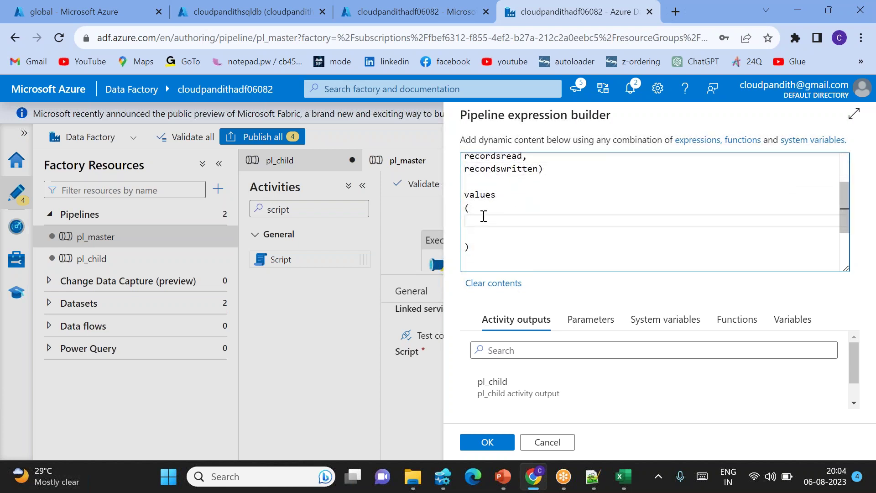
scroll(532, 187, "up", 2)
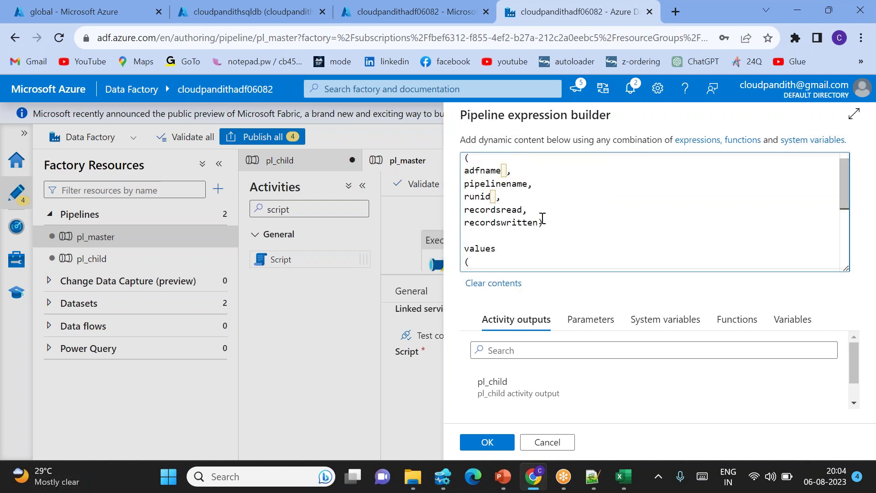
scroll(542, 218, "down", 1)
scroll(543, 218, "down", 2)
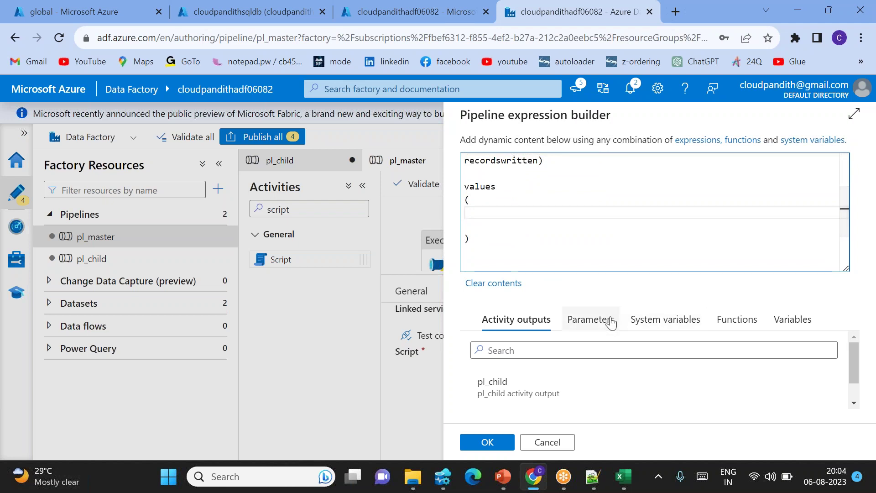
left_click(594, 320)
left_click(515, 320)
scroll(525, 393, "down", 2)
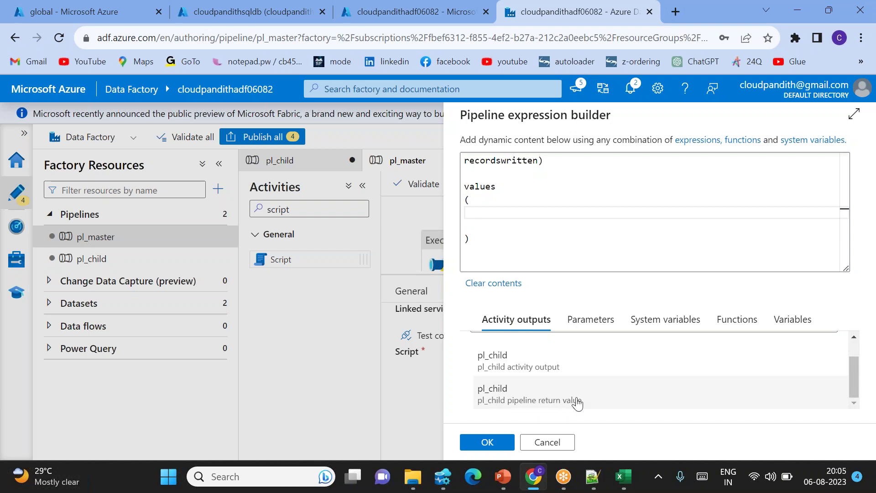
left_click(557, 401)
Append adfname to the pl_child return value reference and wrap it as '@{…}'.
left_click(714, 214)
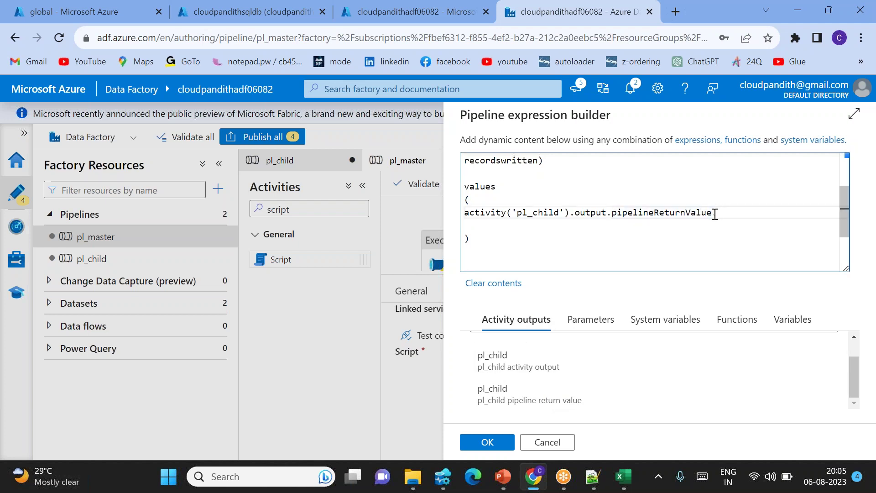
left_click(592, 477)
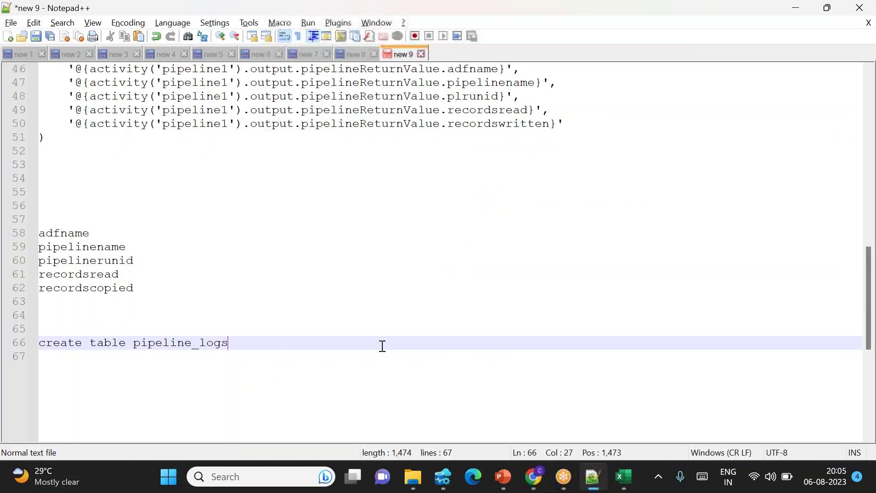
double_click(70, 233)
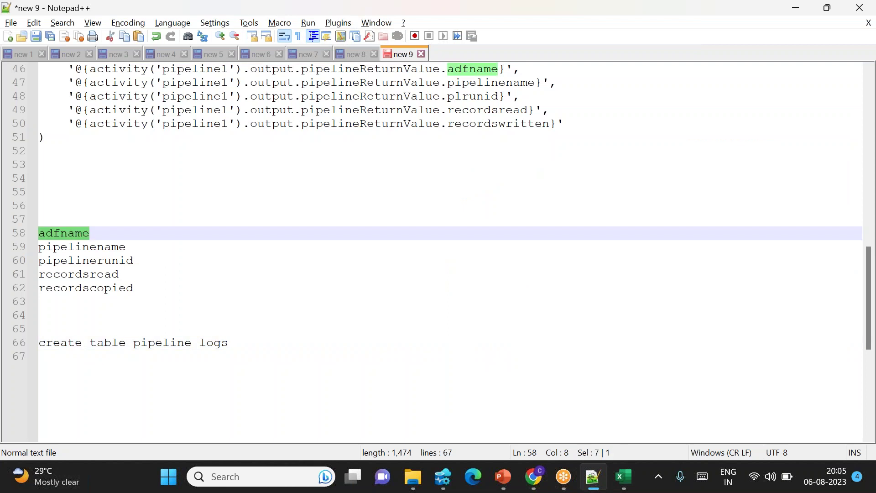
key("alt+Tab")
left_click(716, 212)
key("ctrl+v")
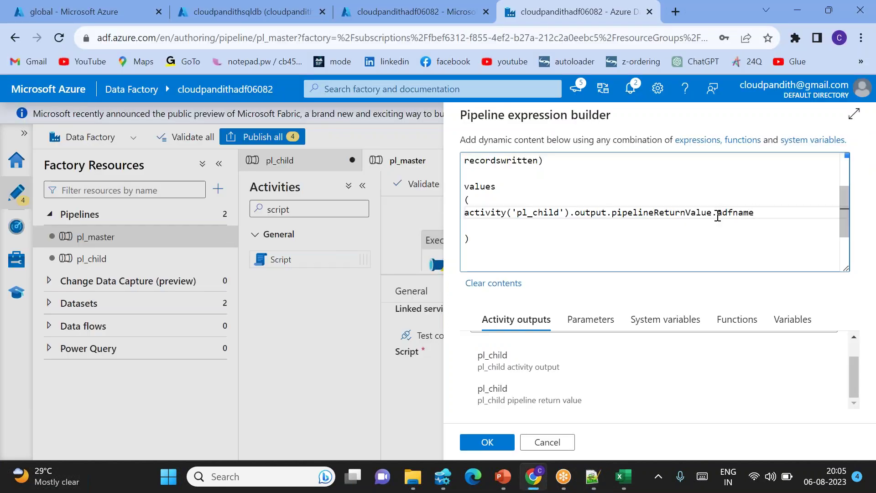
type("{")
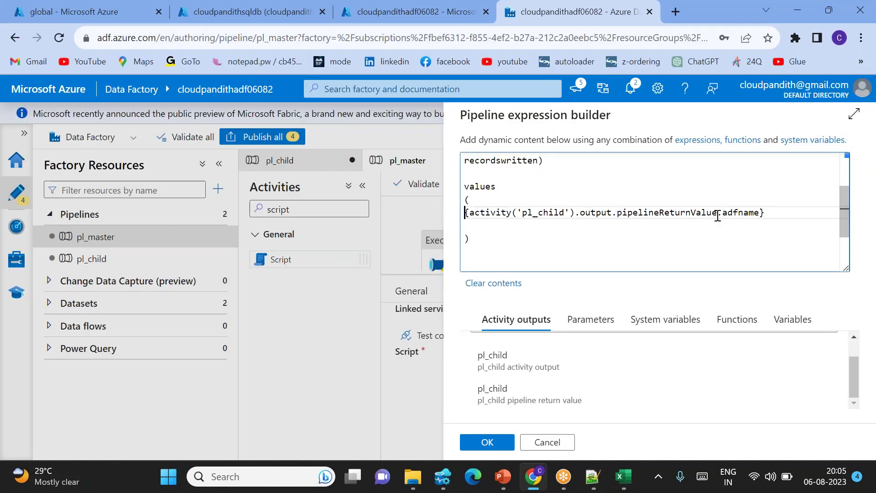
type("@")
type("'")
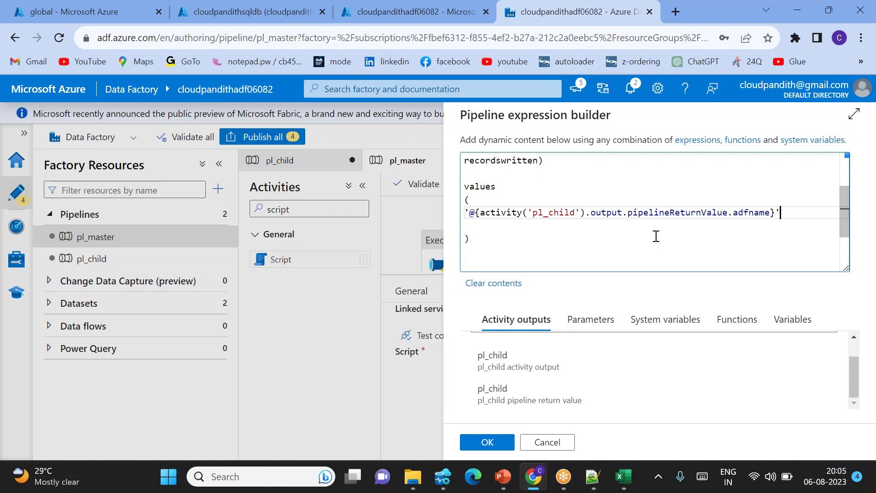
Type an example insert into emp with values 1 and 'rama' in the Notepad++ notes.
left_click(592, 480)
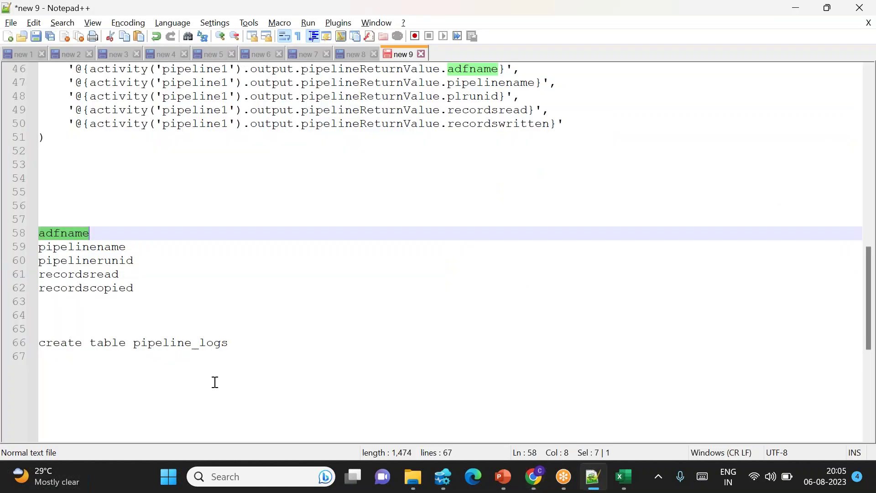
left_click(215, 381)
key("Return")
key("Return")
key("Return")
key("Return")
key("Return")
type("inser")
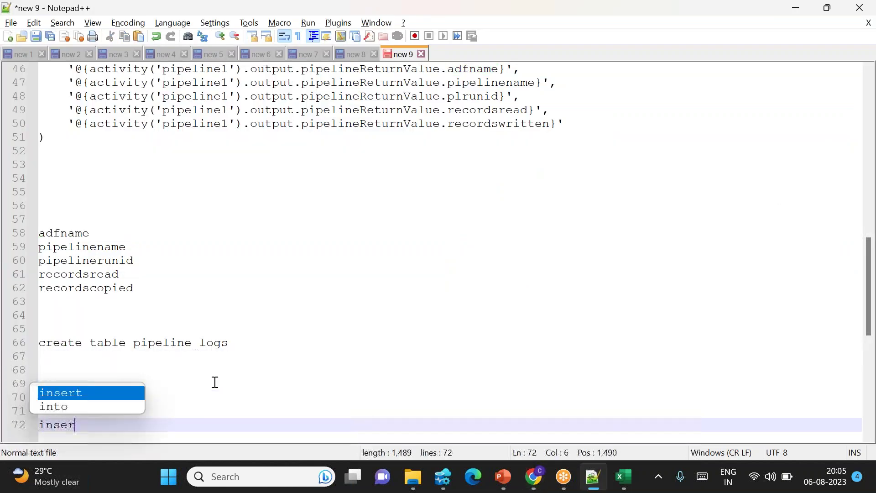
type("tg into emp val")
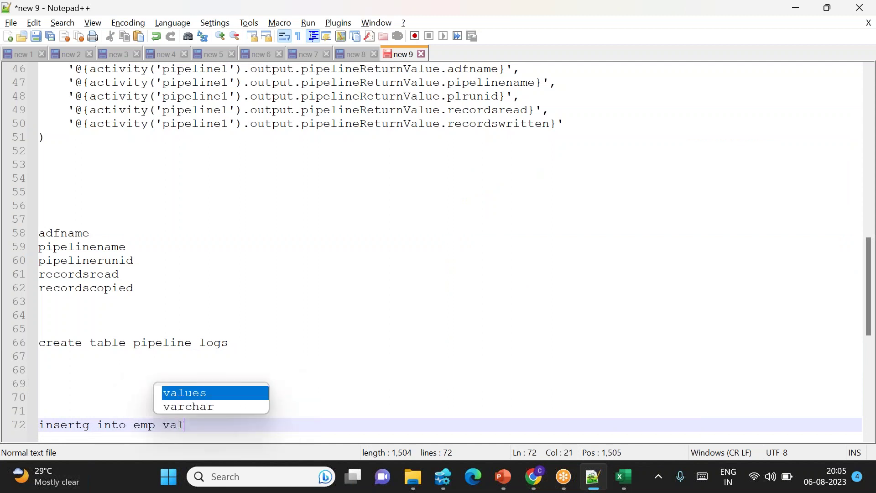
type("ues()1,'rama")
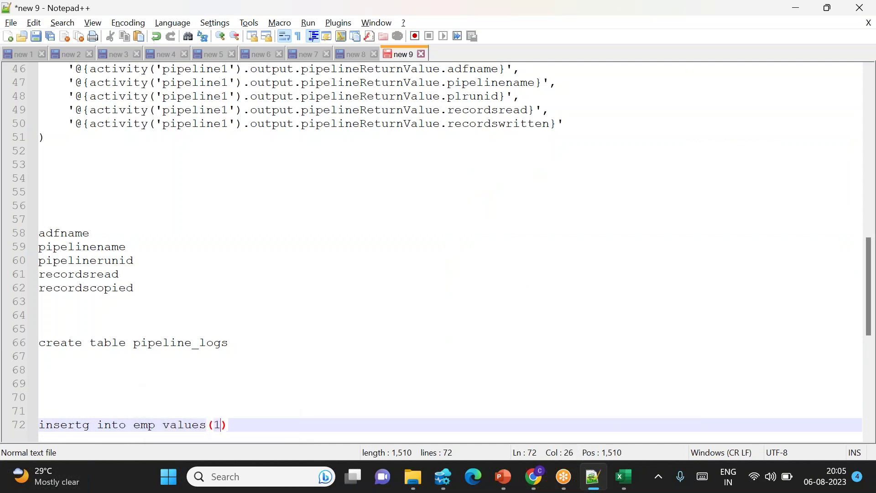
left_click_drag(236, 425, 288, 423)
Copy the adfname value expression line and paste a second copy below it.
left_click(534, 476)
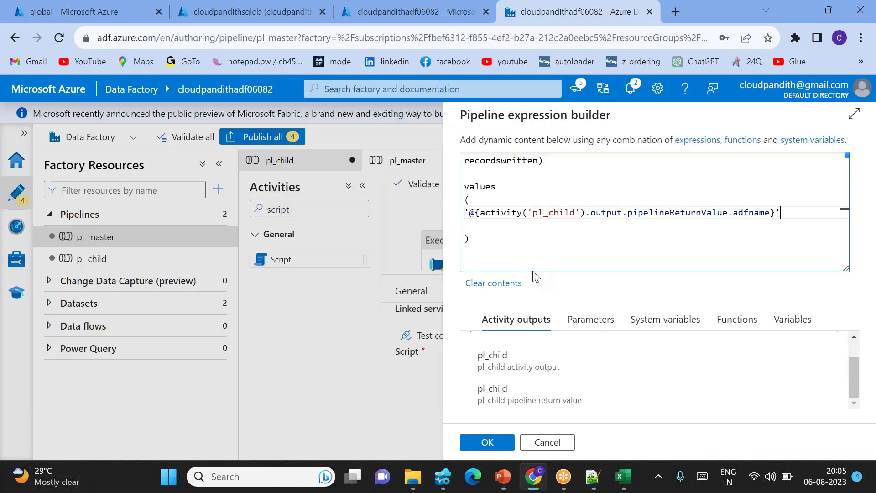
left_click_drag(469, 212, 794, 206)
left_click(794, 207)
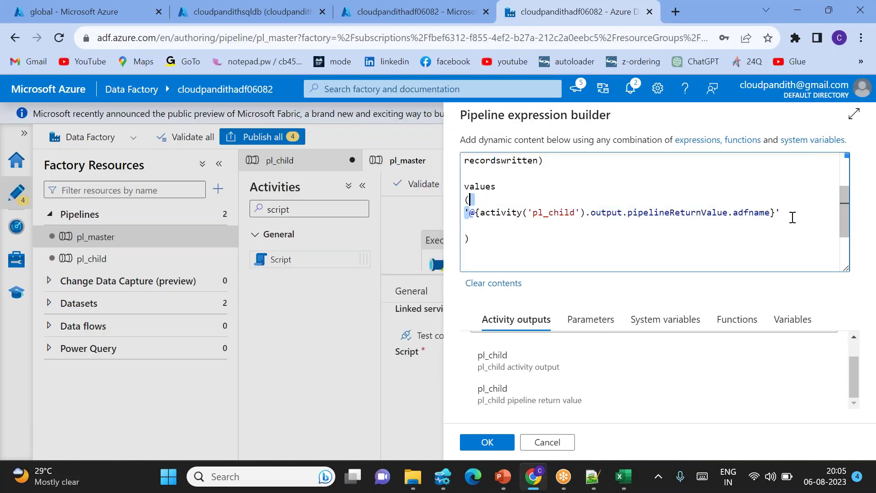
key("shift+Home")
key("ctrl+c")
key("End")
key("Return")
key("ctrl+v")
Add commas and paste three more copies, giving five adfname value lines.
type(",")
key("Return")
key("BackSpace")
key("BackSpace")
key("Return")
key("ctrl+v")
key("Return")
key("ctrl+v")
key("Return")
key("ctrl+v")
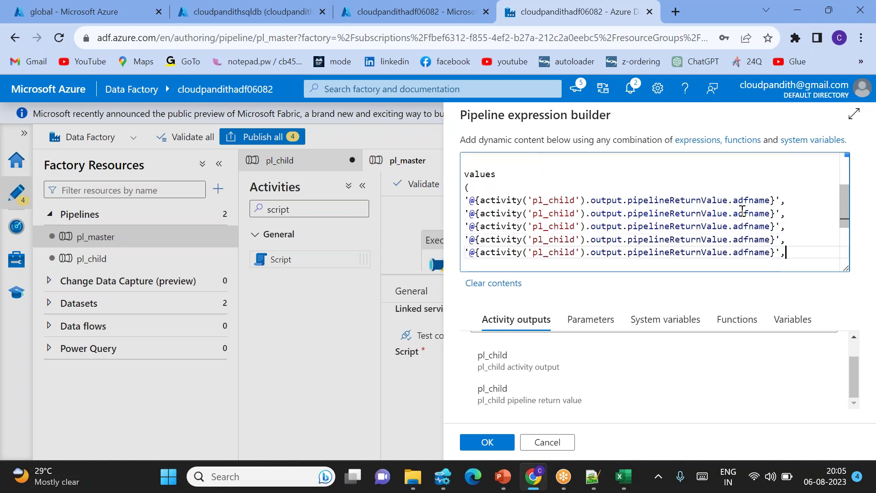
Change the second value's adfname reference to pipelinename and fix its closing brace.
double_click(743, 214)
key("alt+Tab")
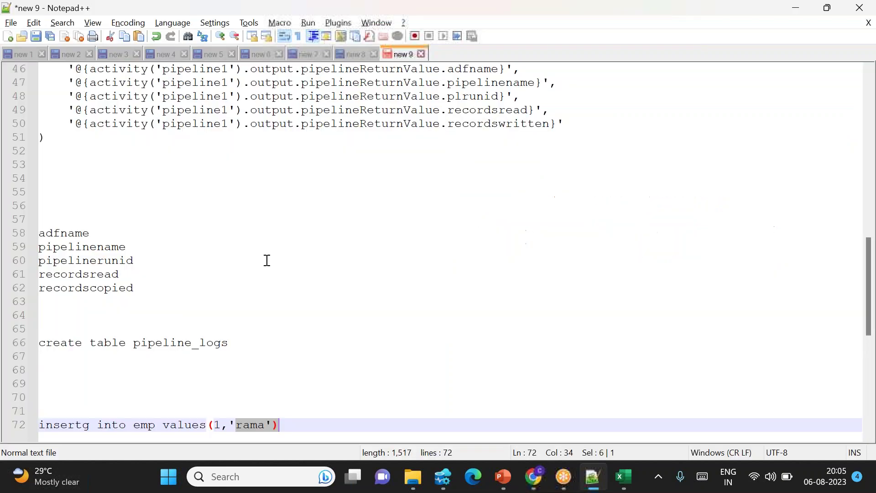
double_click(80, 247)
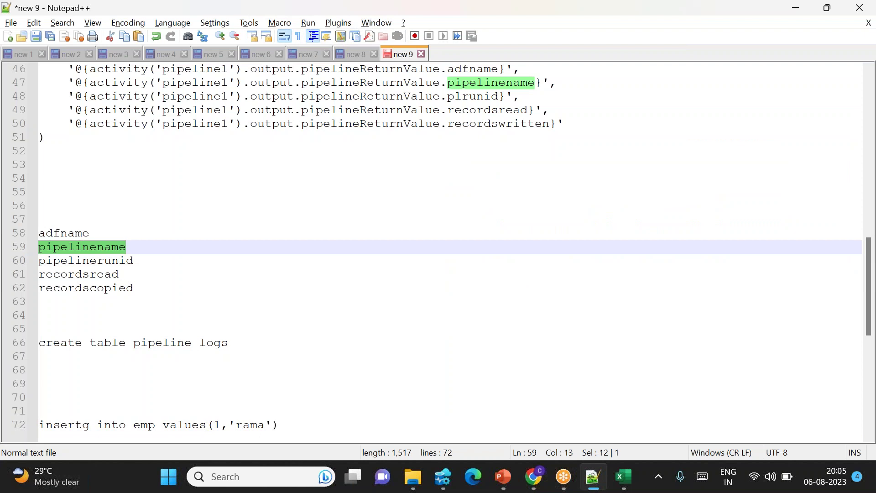
key("ctrl+c")
key("alt+Tab")
key("ctrl+v")
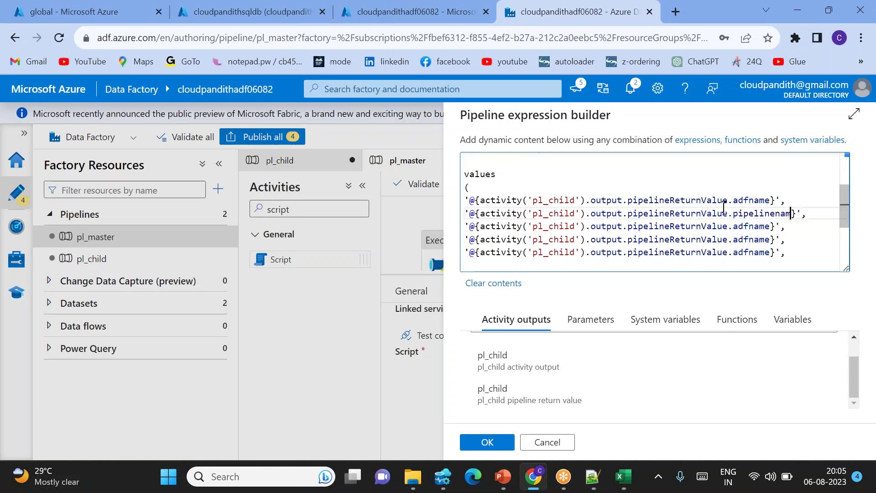
type("e")
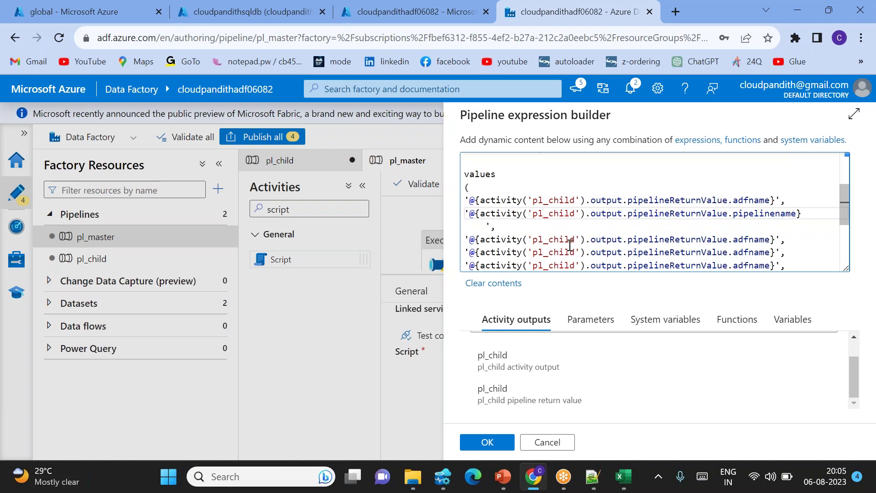
key("Delete")
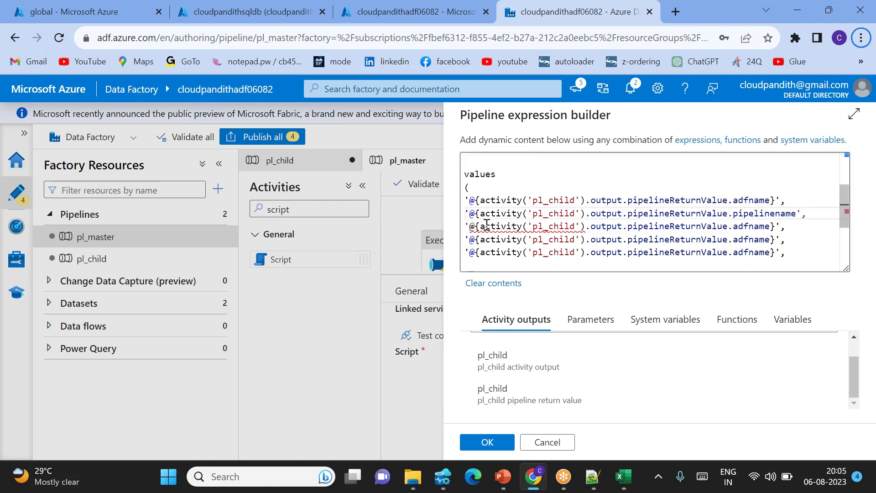
left_click(796, 213)
type("}")
key("Return")
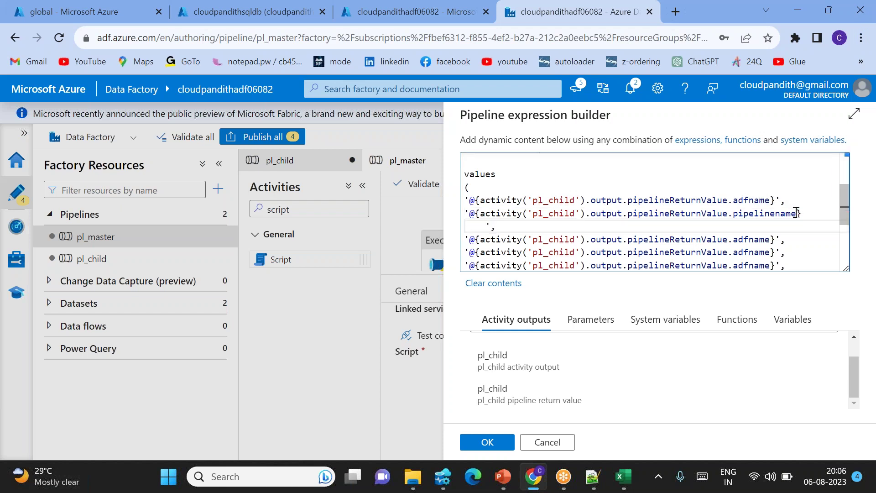
Replace the third value's adfname reference with pipelinerunid.
key("alt+Tab")
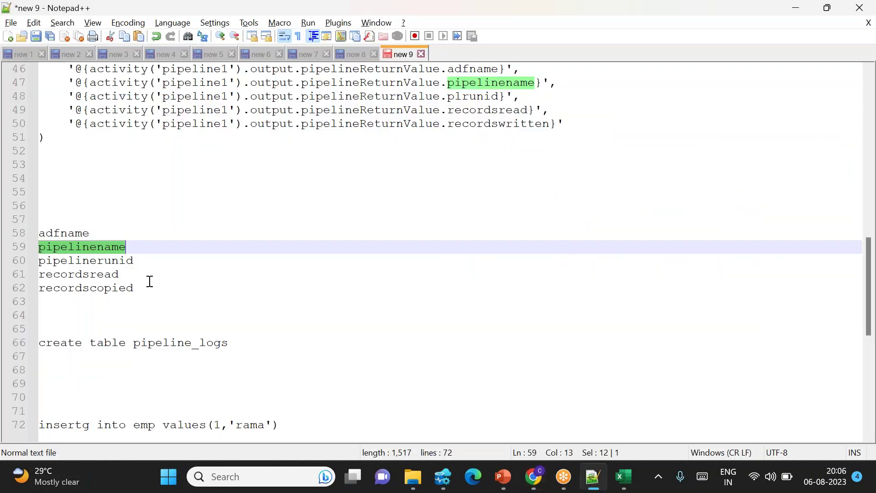
double_click(104, 261)
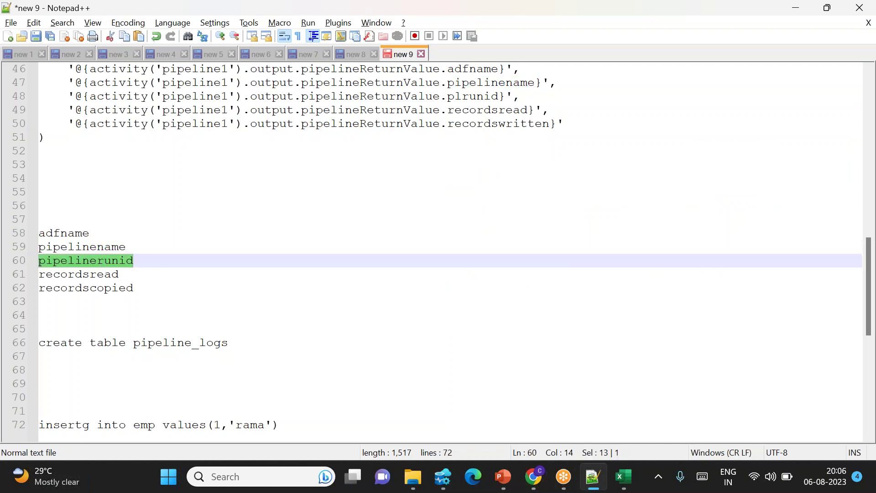
key("alt+Tab")
double_click(761, 244)
key("ctrl+v")
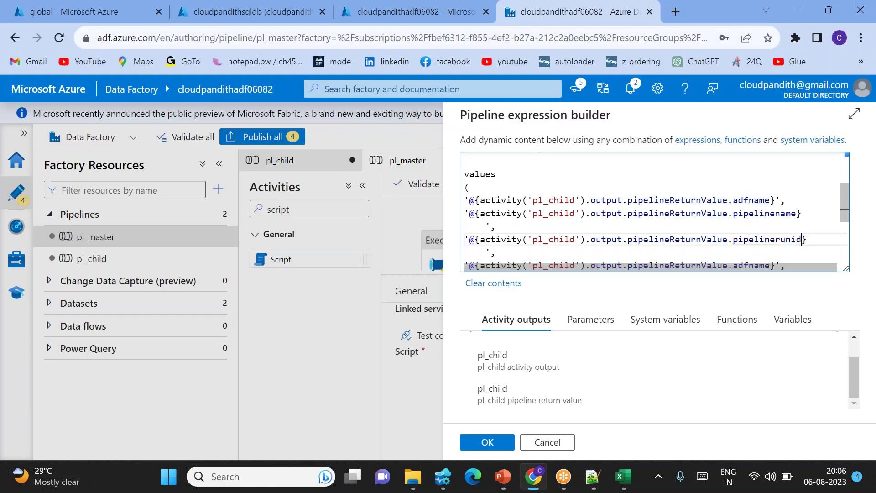
Replace the fourth value's adfname reference with recordsread.
key("alt+Tab")
double_click(63, 274)
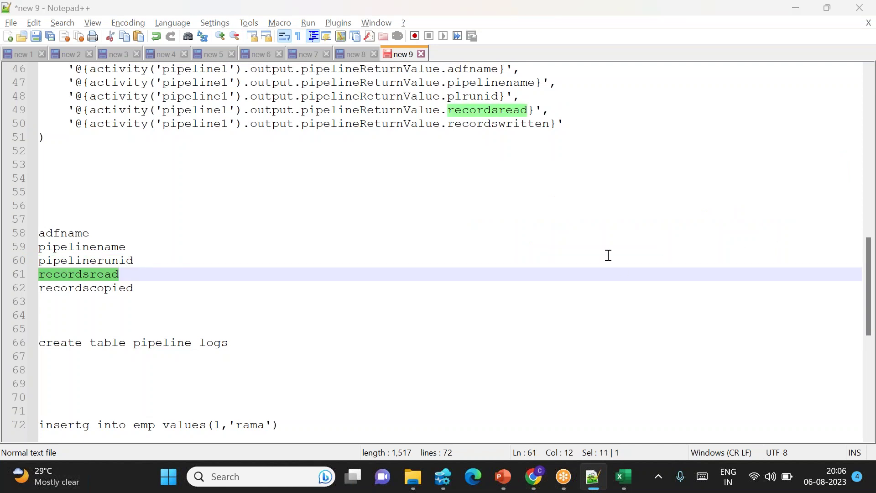
key("alt+Tab")
scroll(756, 223, "down", 3)
double_click(756, 223)
key("ctrl+v")
Replace the fifth value's adfname reference with recordscopied and fix its closing brace.
key("alt+Tab")
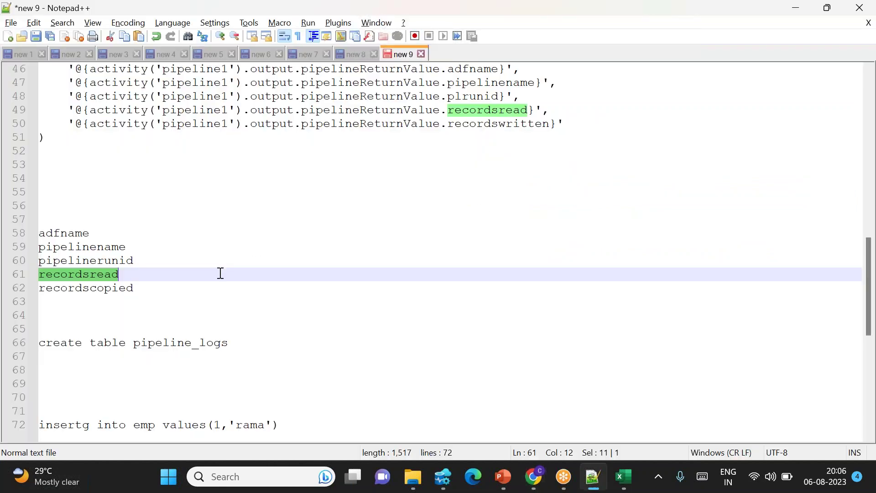
double_click(114, 292)
key("alt+Tab")
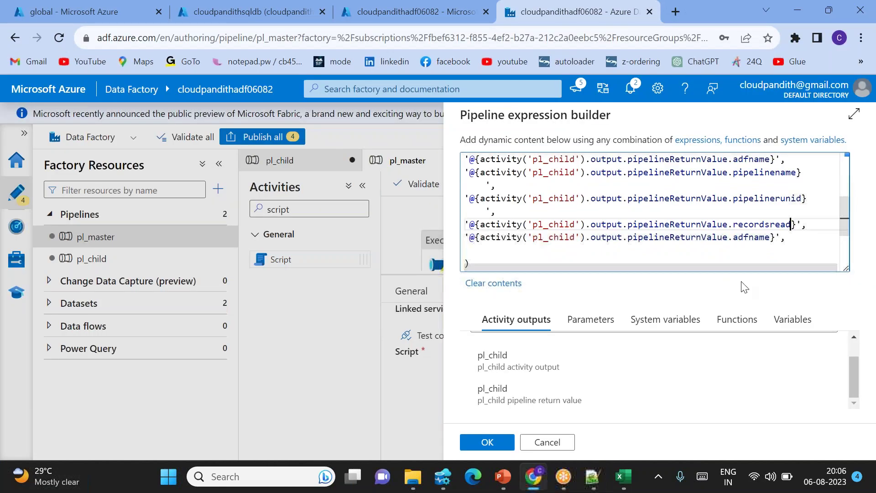
double_click(755, 237)
key("ctrl+v")
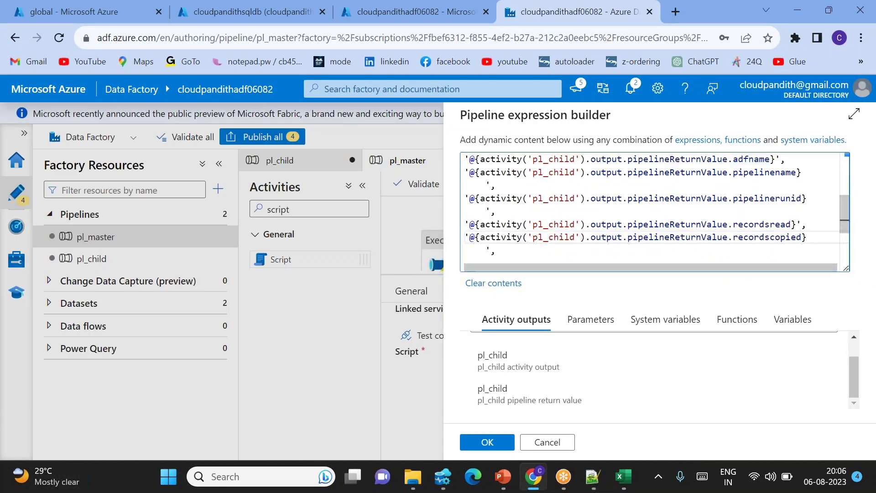
left_click(485, 251)
key("BackSpace")
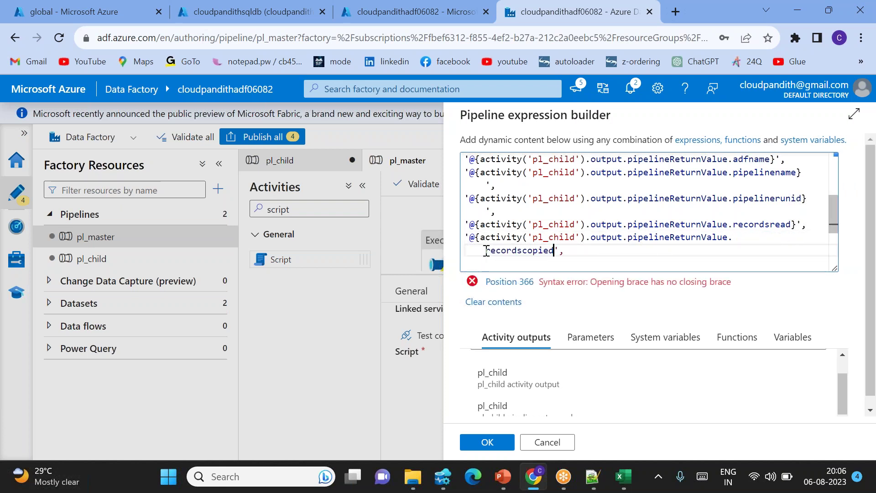
type("}")
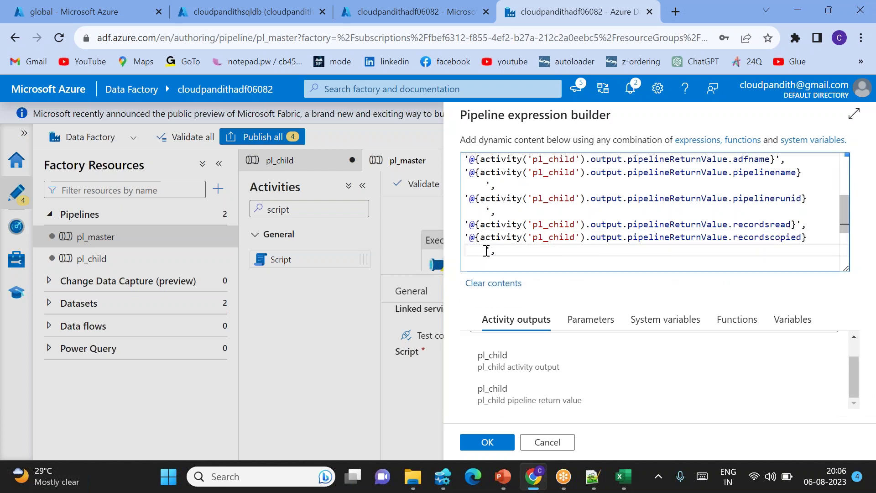
Review the pipelineReturnValue references and delete the leading @ from the insert statement.
scroll(548, 214, "up", 2)
scroll(561, 237, "up", 3)
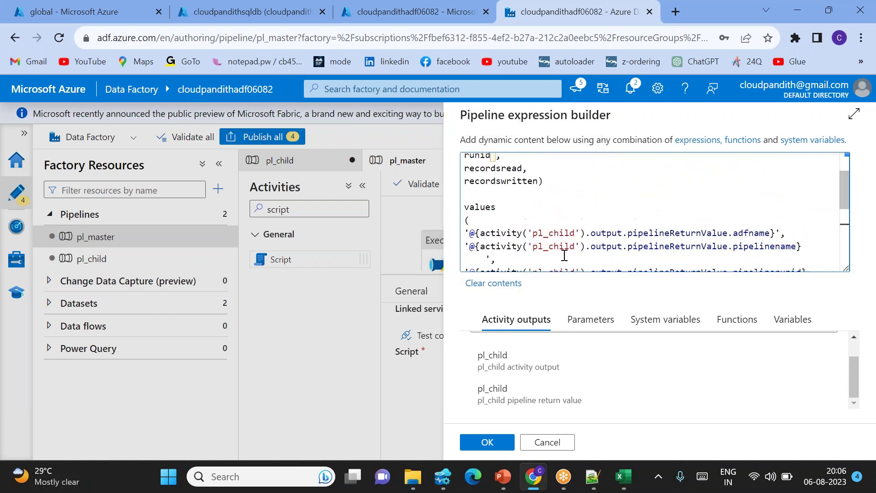
scroll(586, 241, "down", 2)
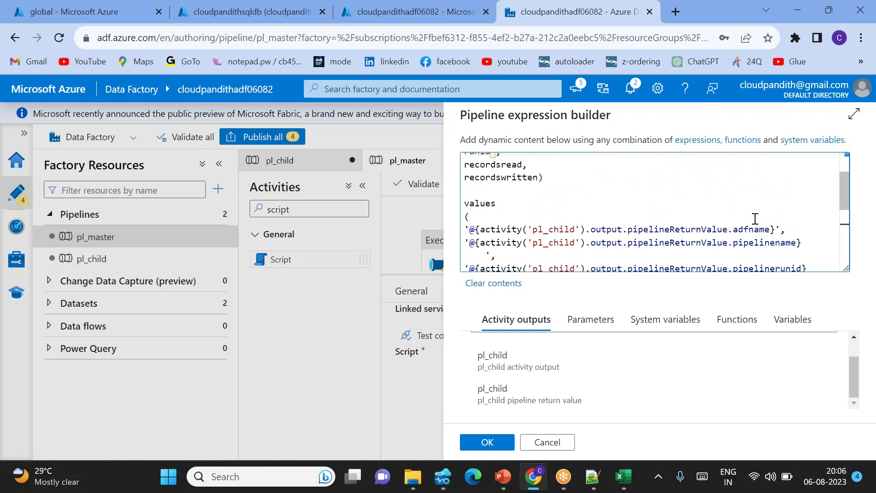
left_click(707, 226)
double_click(753, 228)
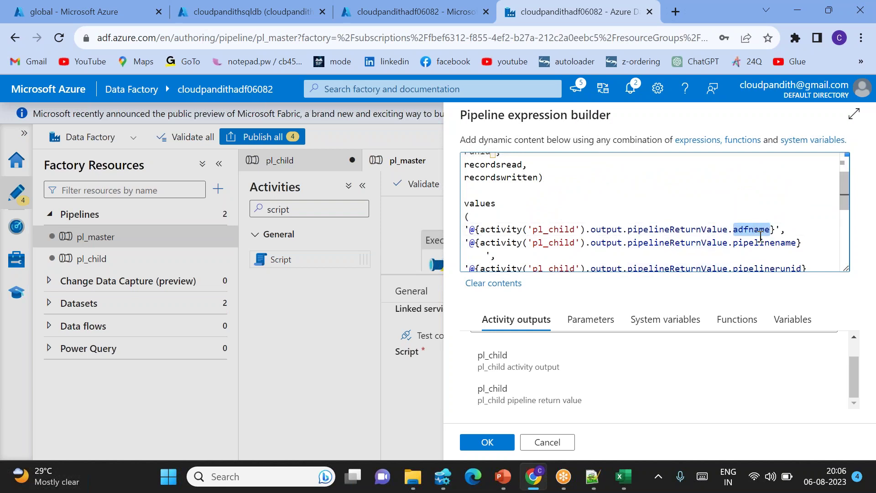
double_click(762, 242)
scroll(764, 241, "down", 3)
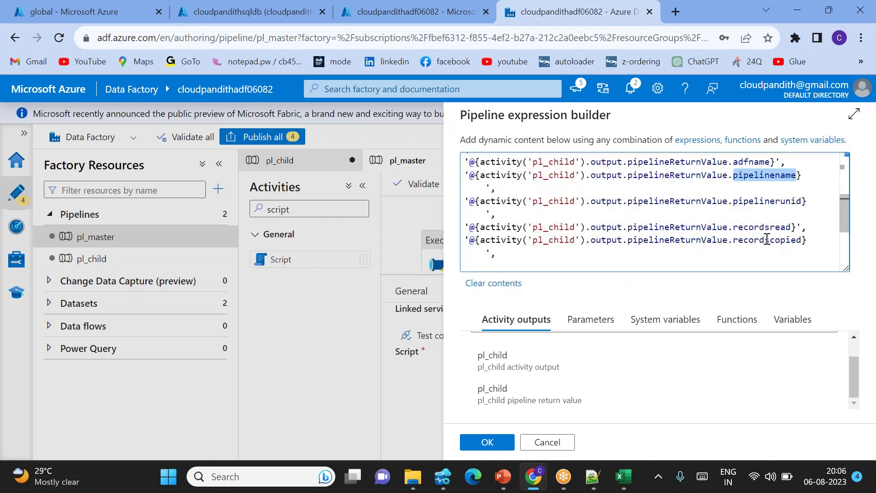
scroll(643, 249, "down", 5)
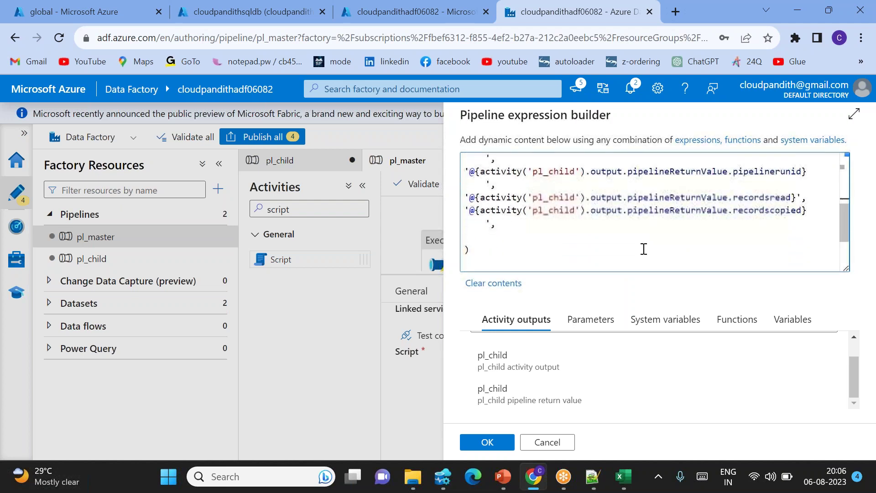
scroll(644, 248, "up", 15)
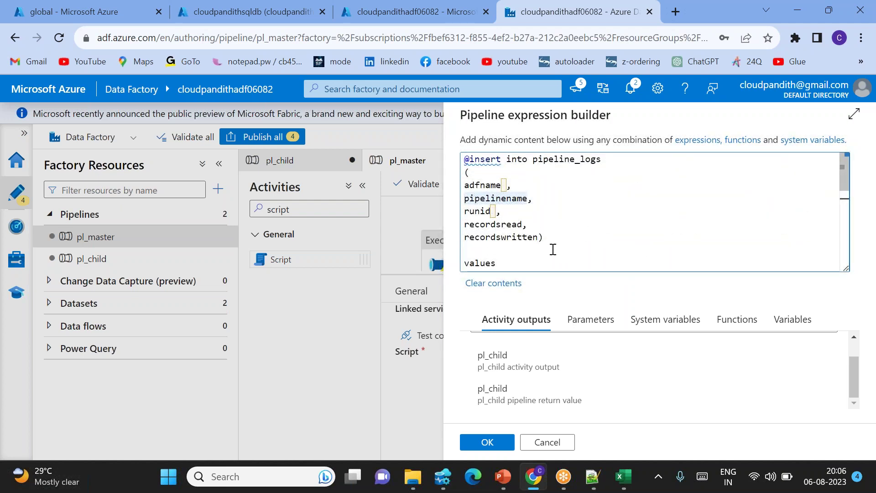
left_click(468, 159)
key("BackSpace")
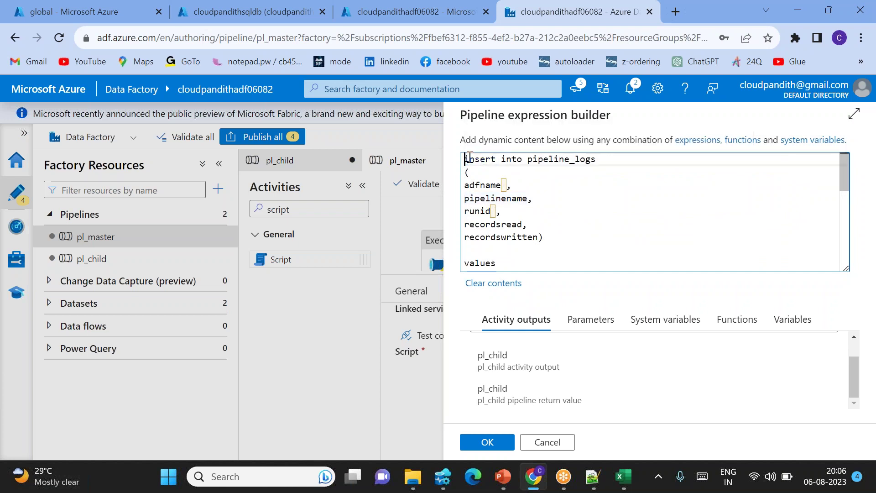
scroll(597, 227, "down", 2)
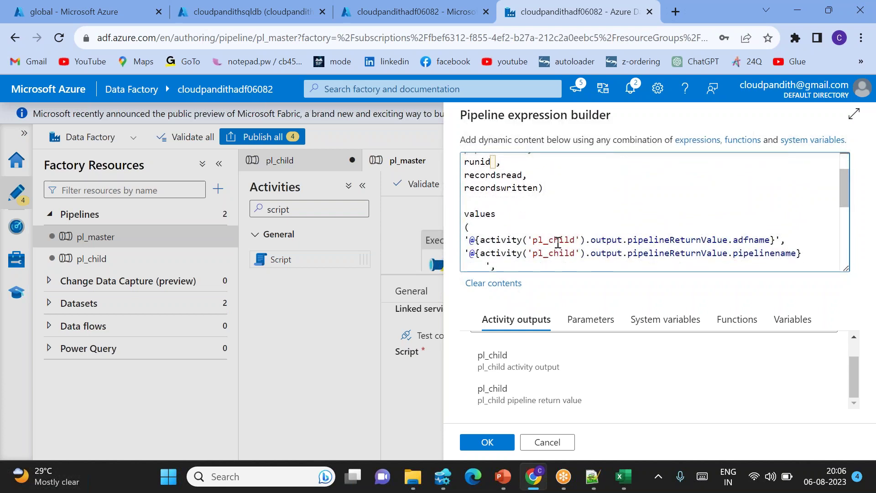
scroll(674, 233, "up", 2)
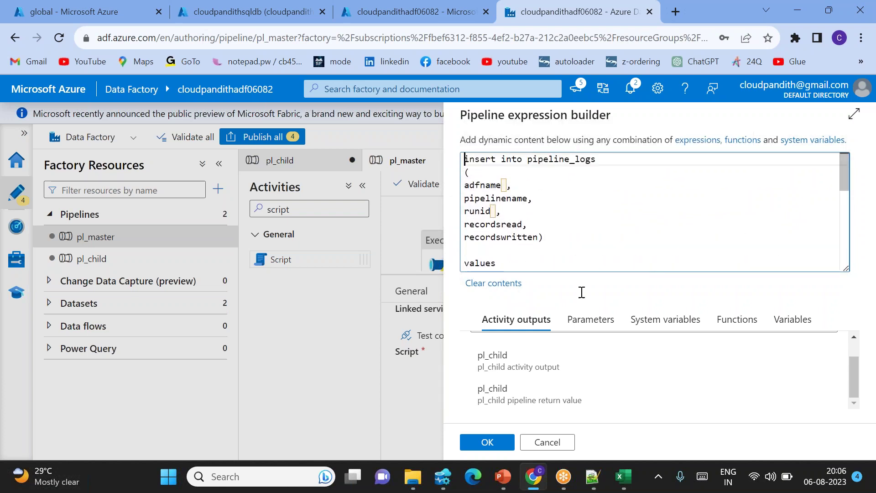
Apply the insert expression, debug-run pl_master and refresh the activity runs.
left_click(487, 443)
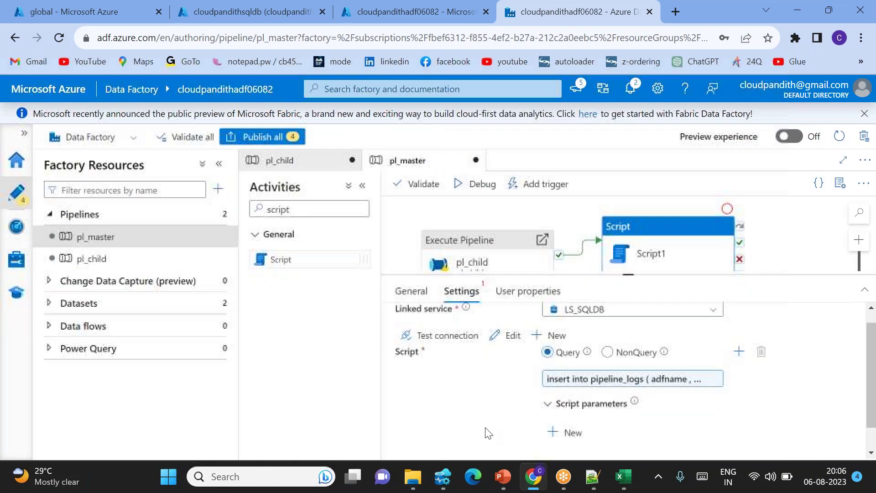
left_click(476, 191)
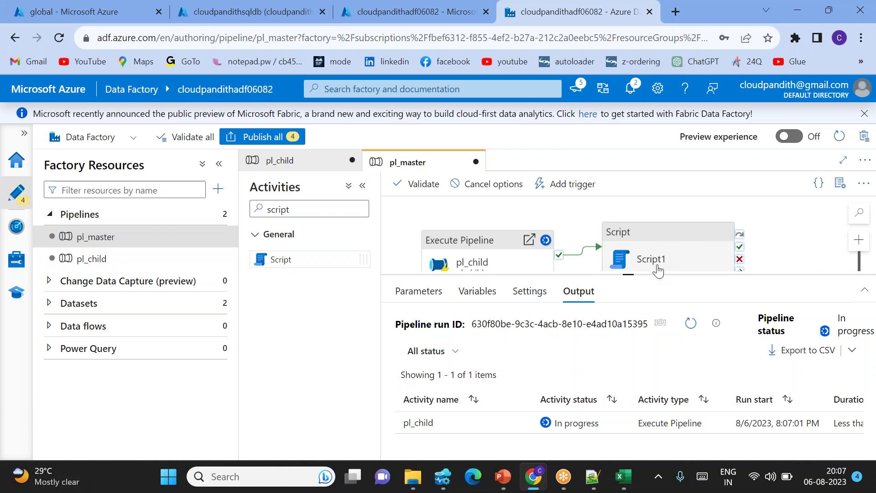
left_click(691, 323)
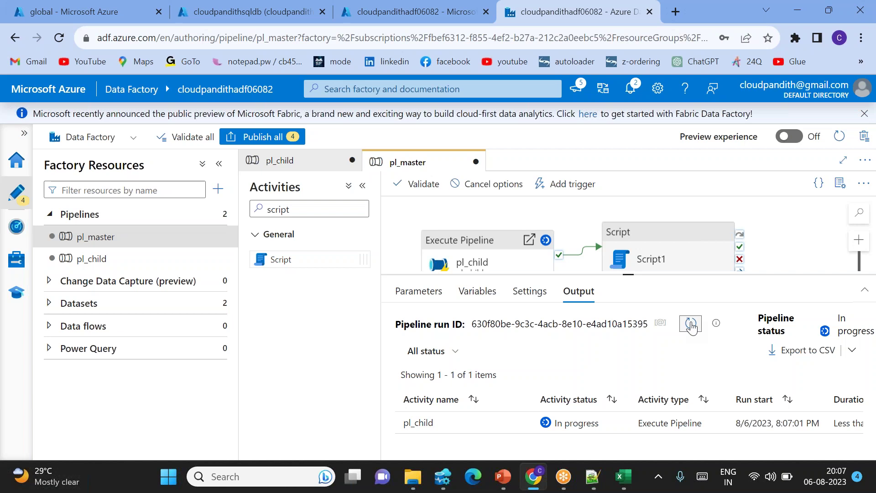
left_click(691, 324)
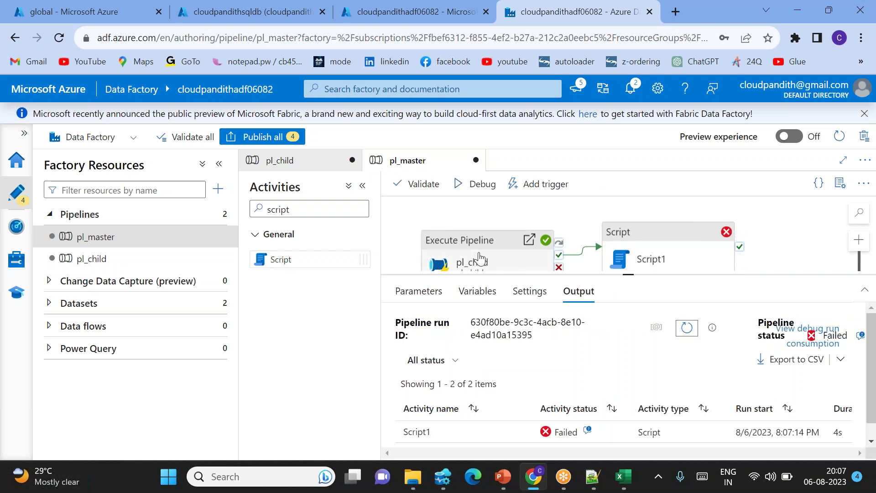
Read Script1's error details: incorrect syntax near ')', then reselect Script1.
mouse_move(530, 435)
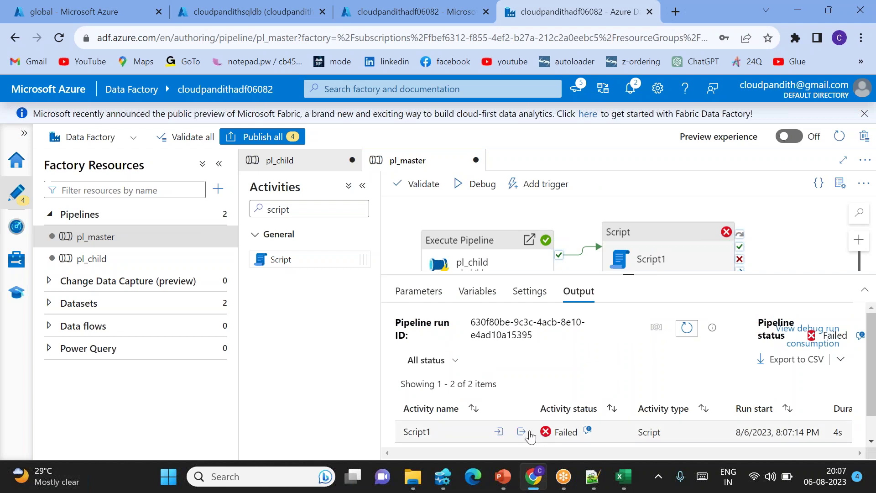
left_click(589, 431)
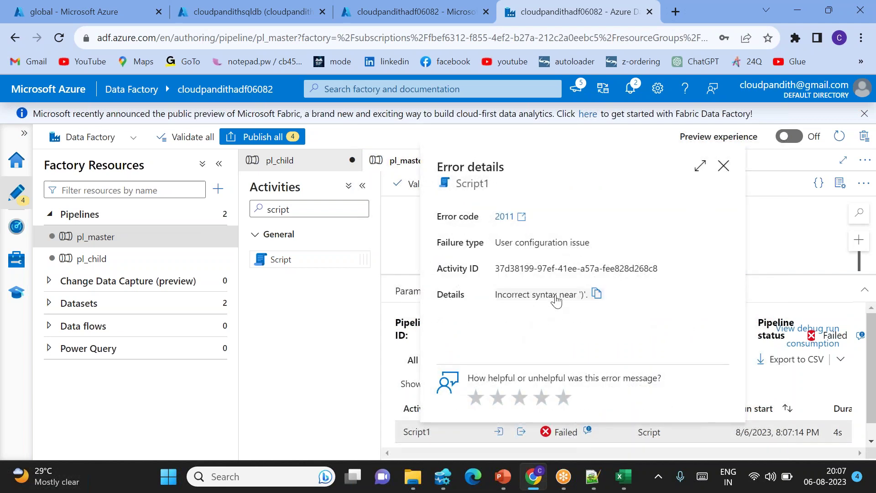
left_click(723, 166)
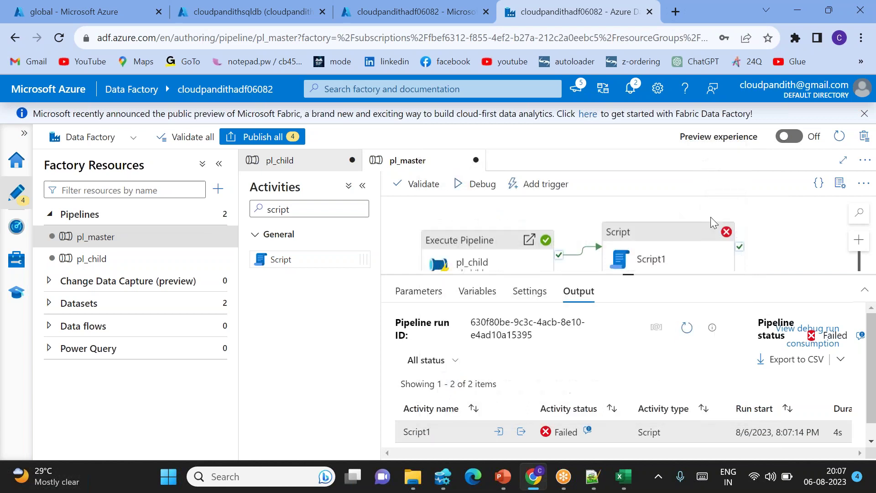
left_click(662, 247)
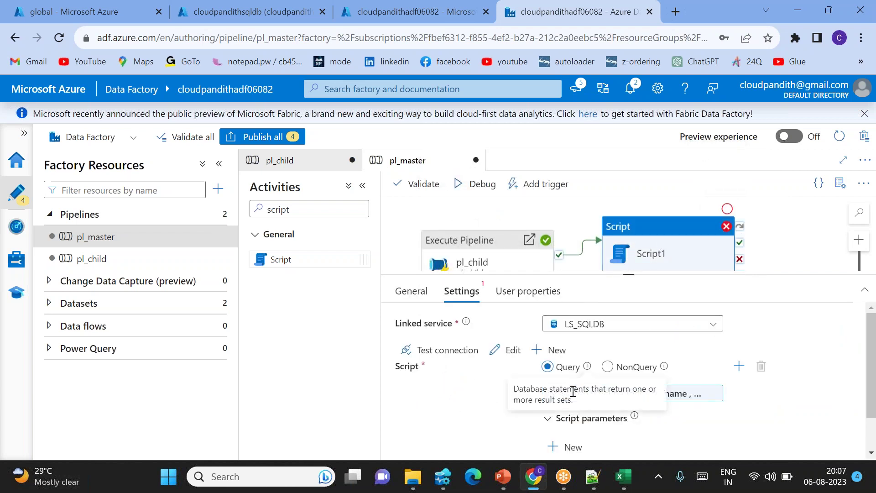
Remove stray spaces in the VALUES list after adfname and other values, apply, and debug-run.
left_click(675, 393)
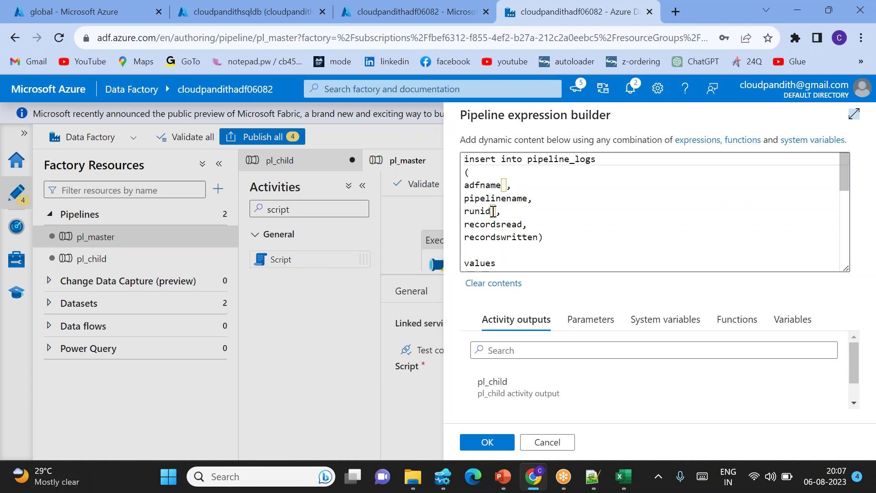
left_click(509, 187)
key("BackSpace")
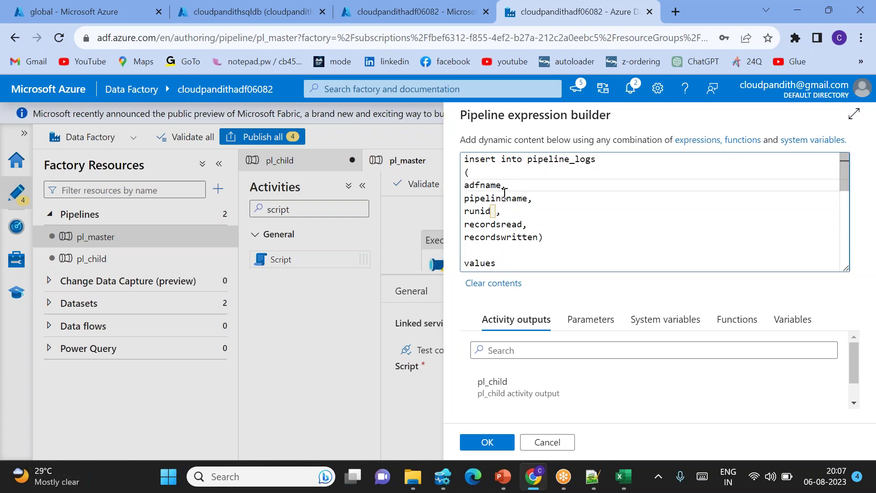
left_click(494, 211)
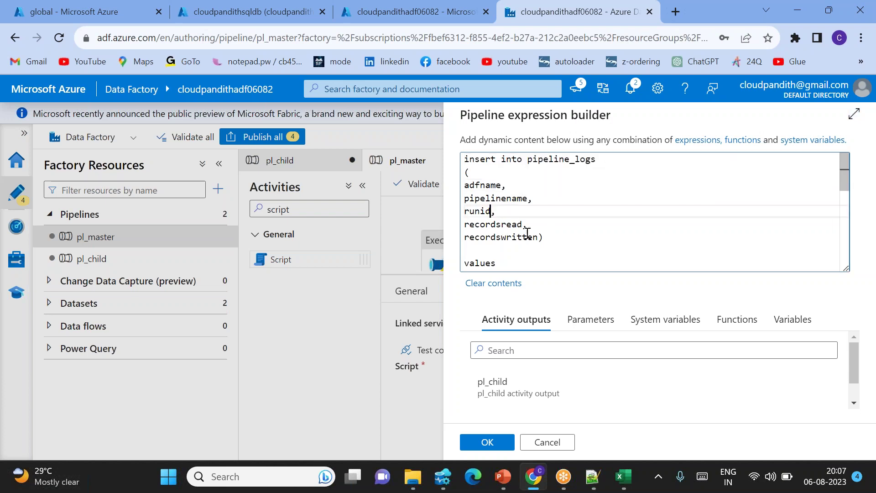
scroll(547, 224, "down", 3)
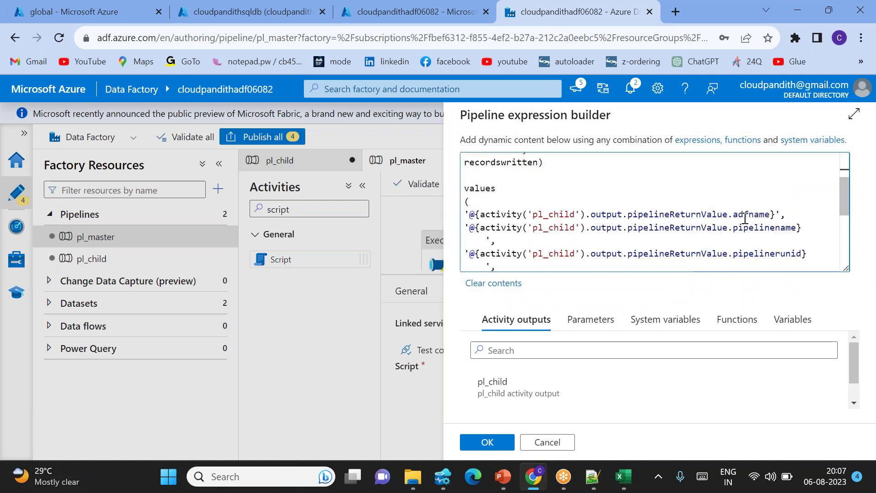
scroll(745, 218, "down", 1)
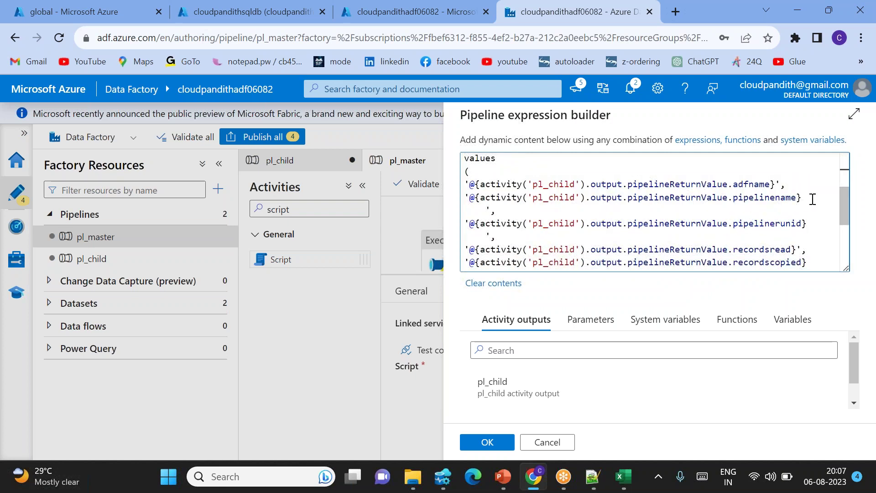
left_click(485, 209)
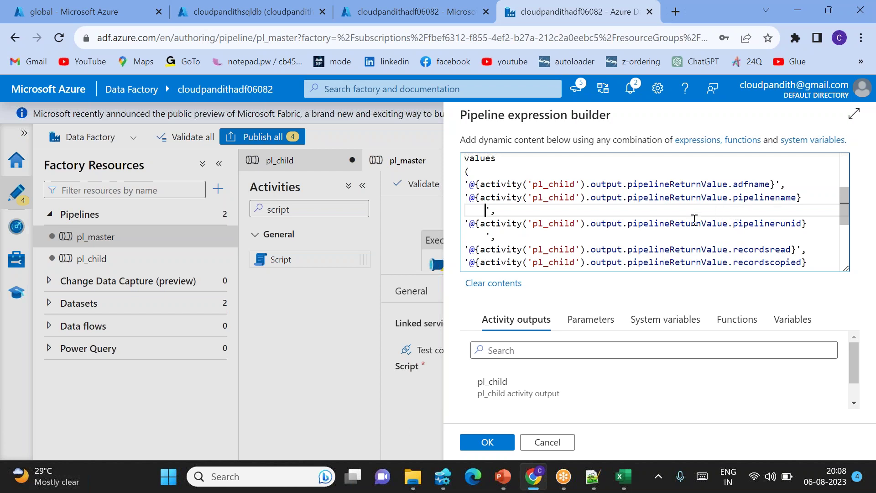
scroll(694, 220, "down", 2)
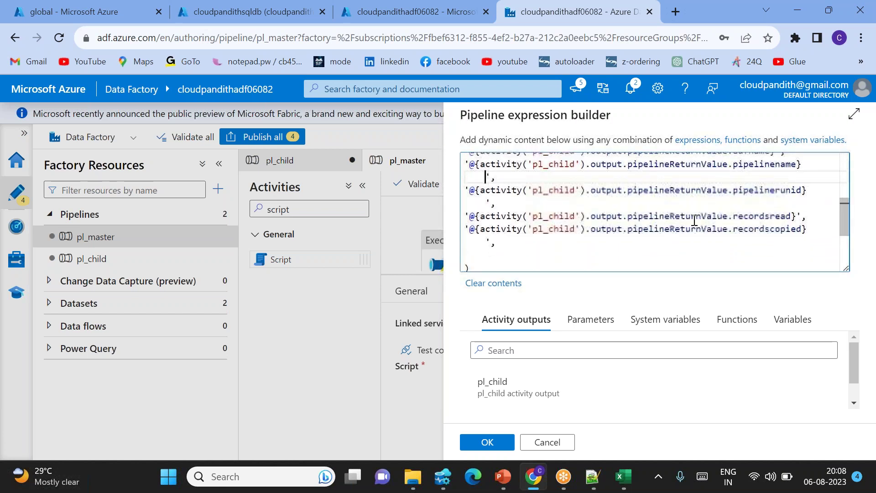
left_click(501, 246)
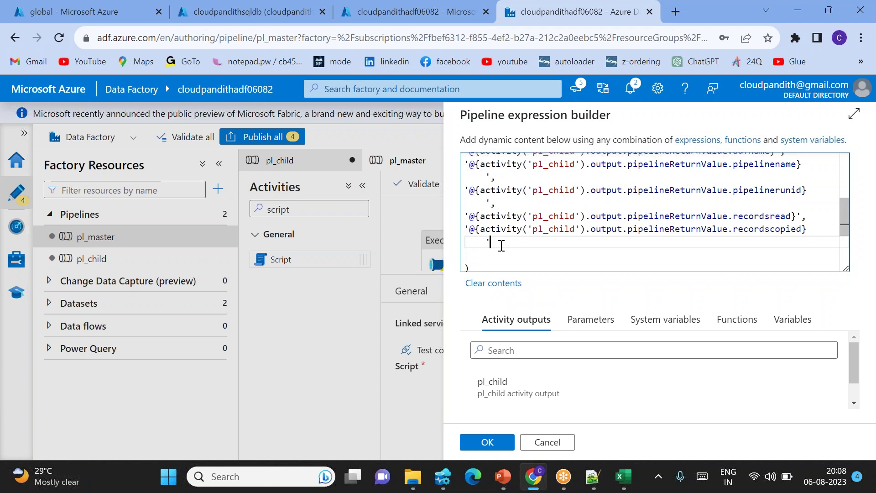
left_click(499, 442)
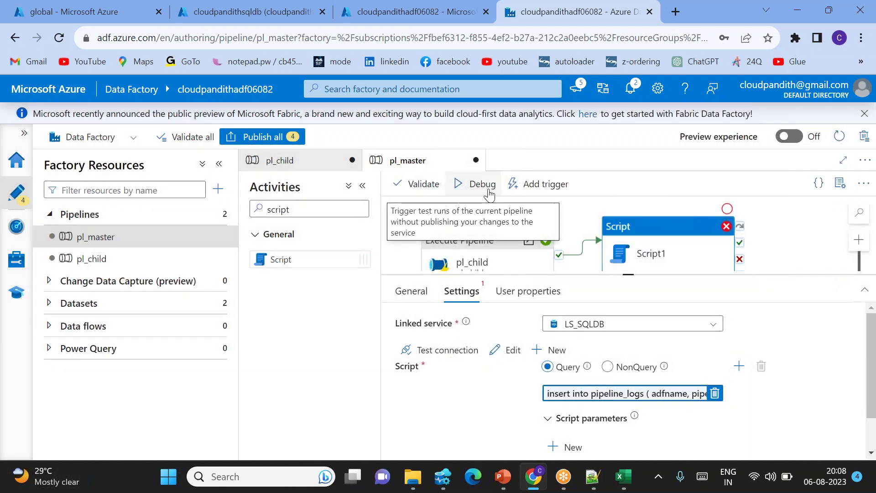
left_click(479, 183)
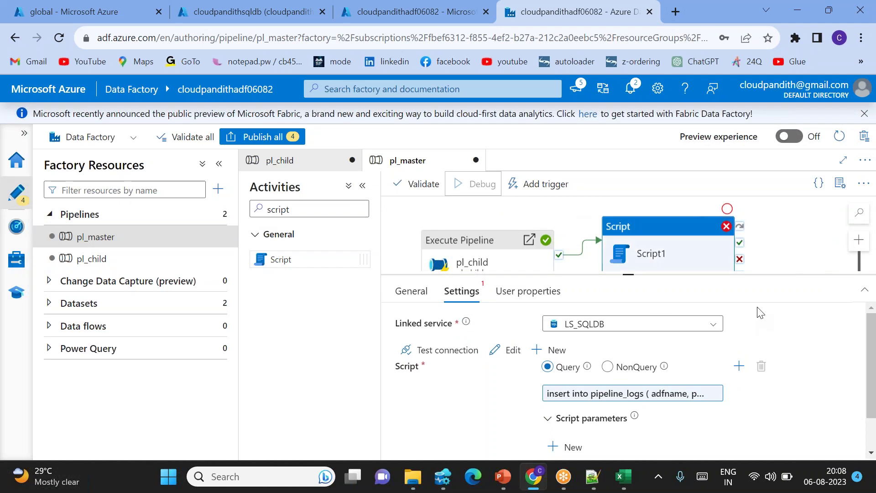
Refresh the debug output until pl_child and Script1 both succeed, then sort by activity name.
left_click(687, 328)
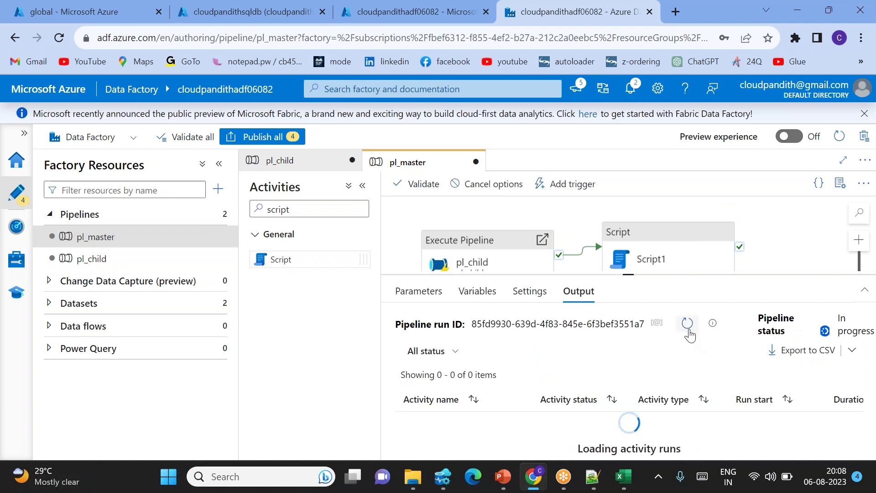
left_click(688, 324)
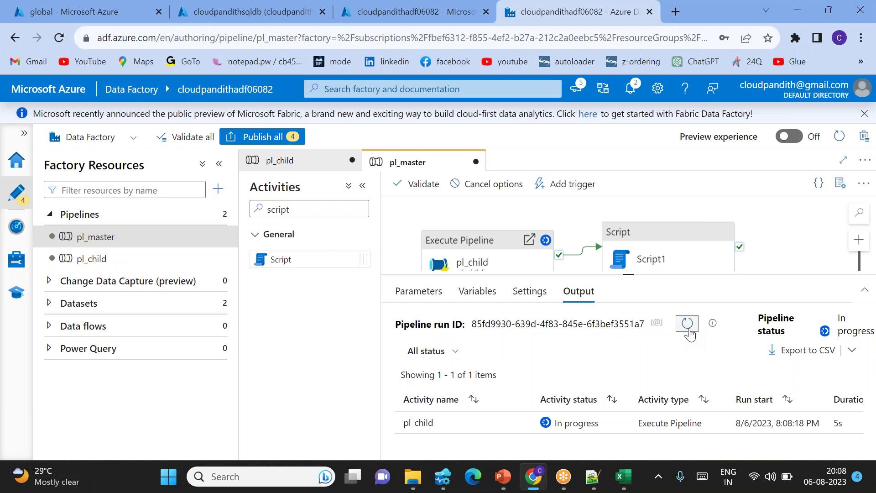
left_click(689, 329)
left_click(687, 325)
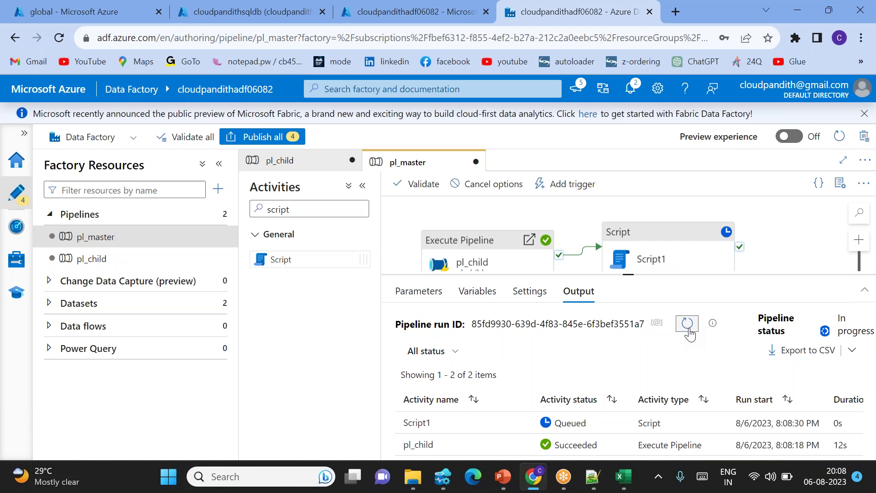
left_click(688, 325)
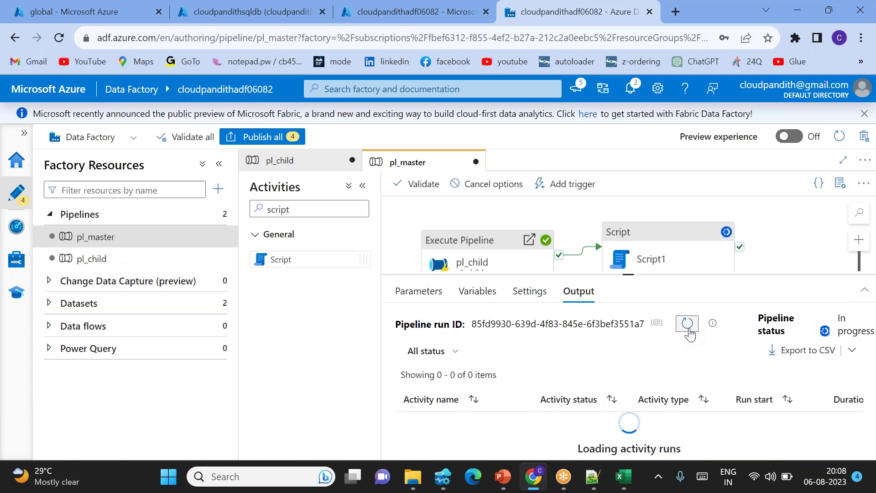
left_click(688, 325)
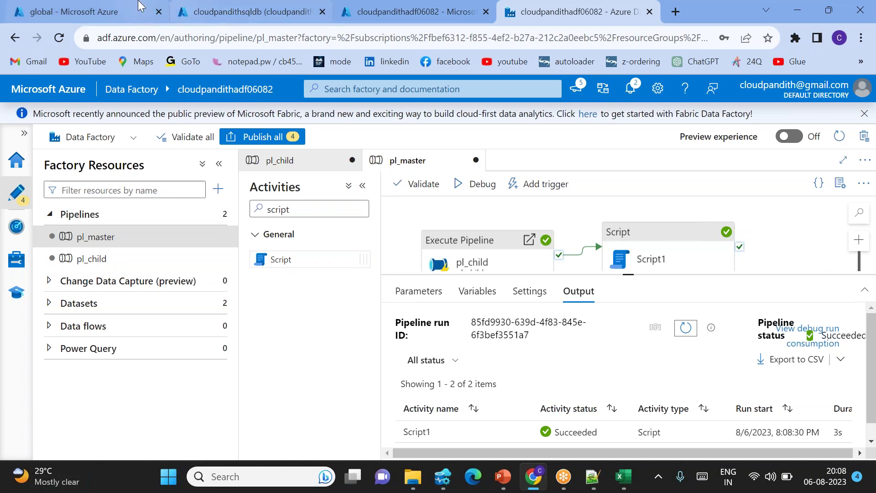
left_click(432, 408)
Run 'select * from pipeline_logs' in Azure Data Studio.
left_click(440, 470)
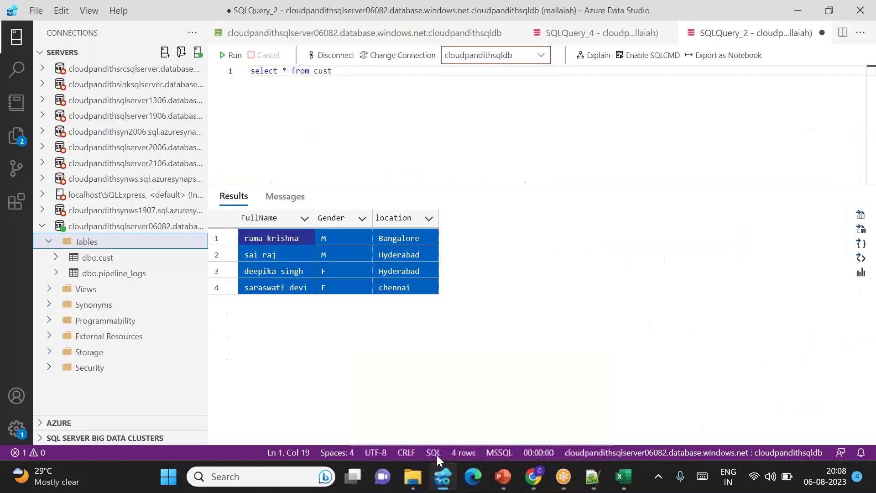
left_click(338, 77)
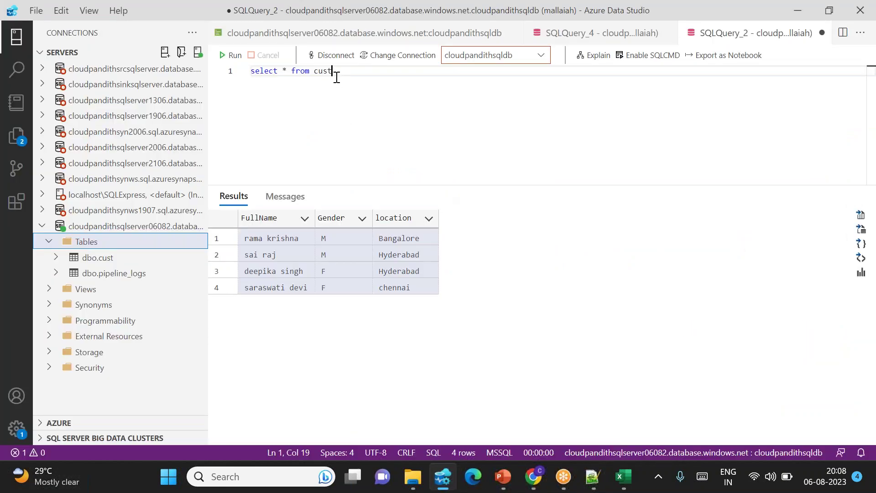
key("Return")
key("Return")
type("select *")
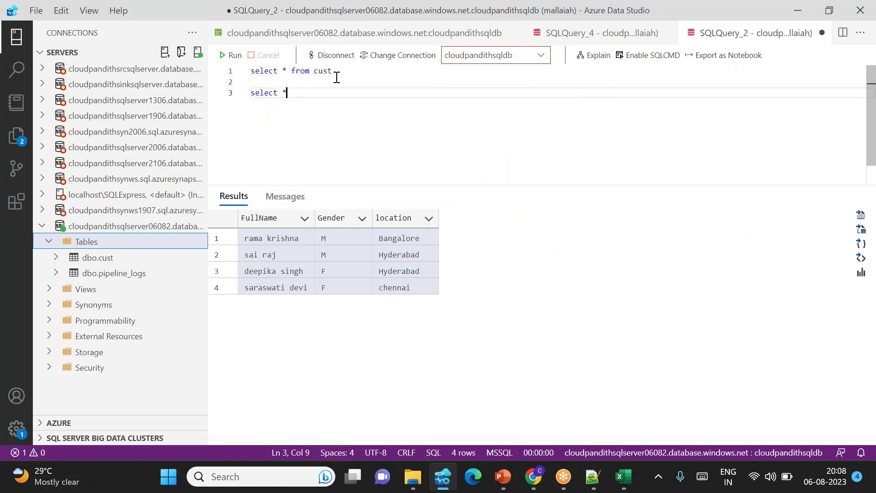
type(" from pipeline_logs")
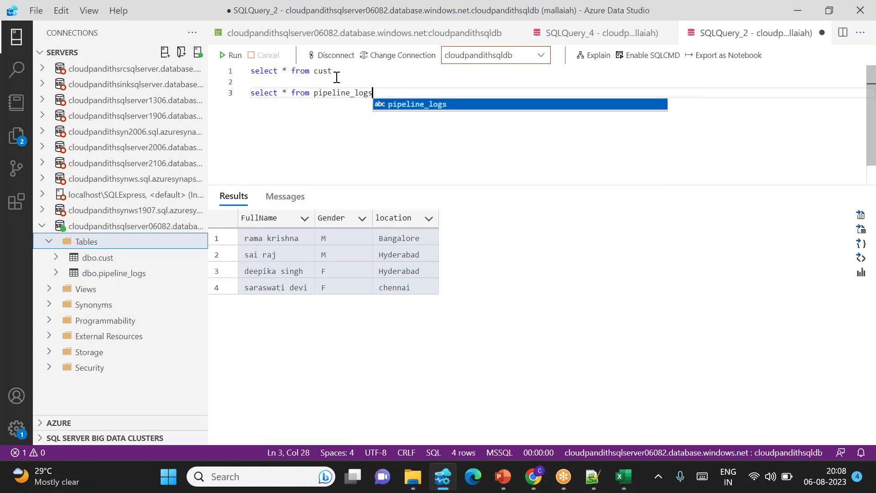
key("shift+Home")
key("F5")
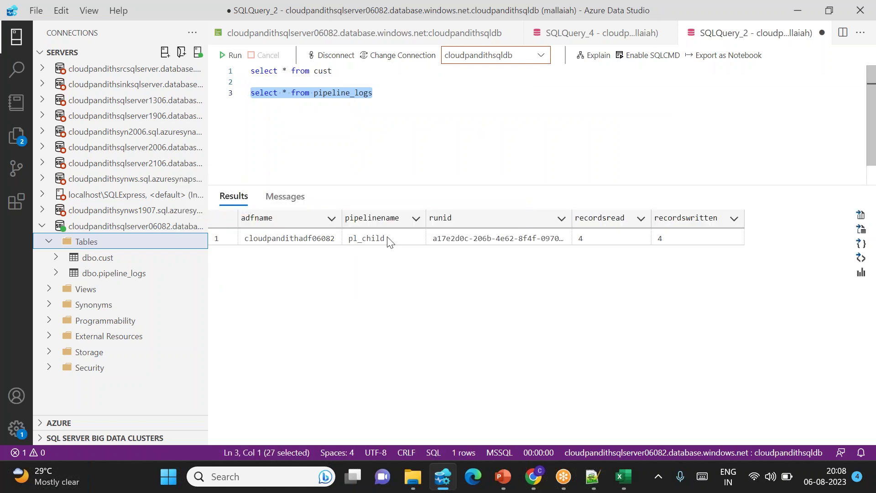
Check the logged pl_child row shows its factory, run id, 4 records read and 4 written.
left_click_drag(289, 239, 501, 239)
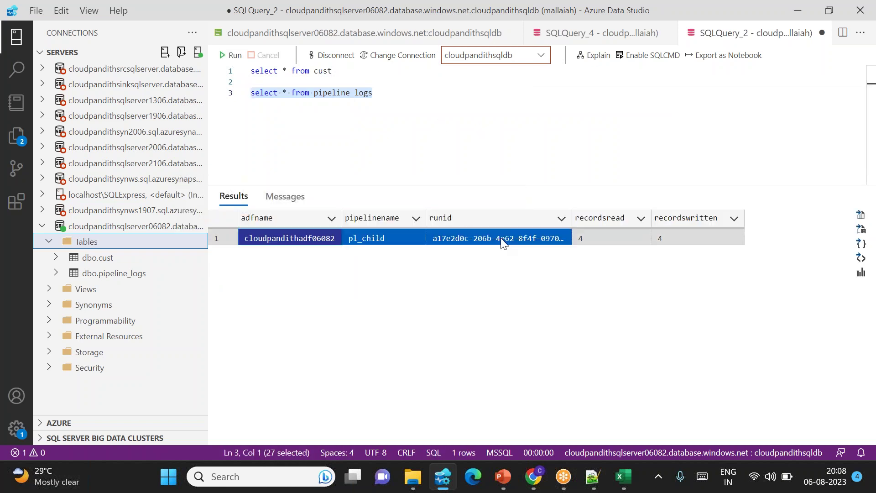
left_click(593, 232)
left_click(688, 238)
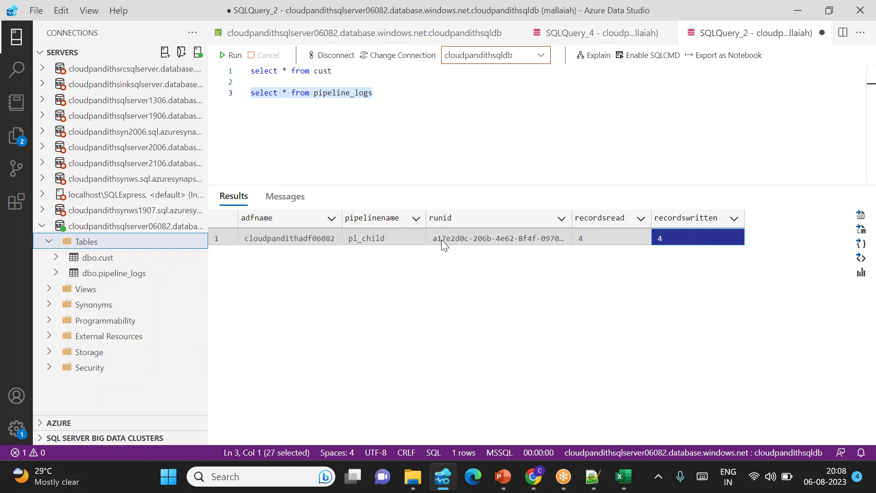
key("alt+Tab")
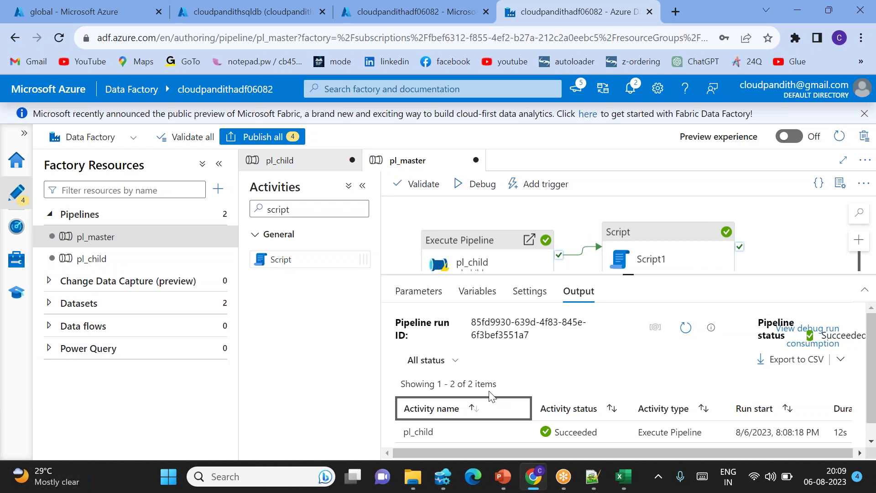
Publish the four pending changes (pl_child, pl_master, DS_BLOB, DS_SQLDB) and open Pipeline runs monitoring.
scroll(674, 431, "right", 5)
scroll(675, 434, "left", 5)
key("alt+Tab")
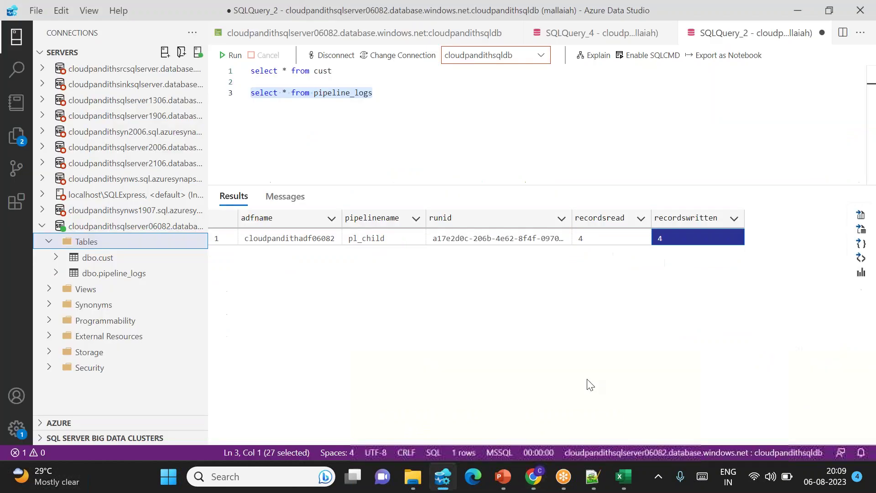
key("alt+Tab")
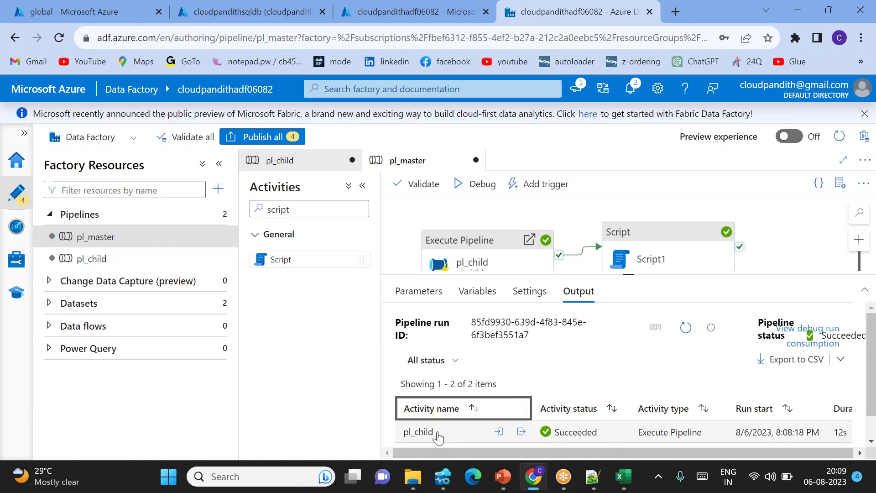
left_click(263, 137)
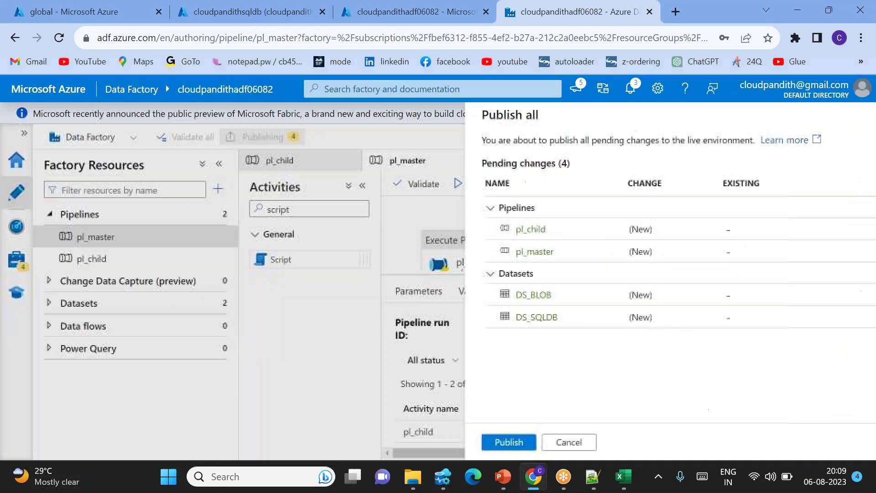
left_click(489, 440)
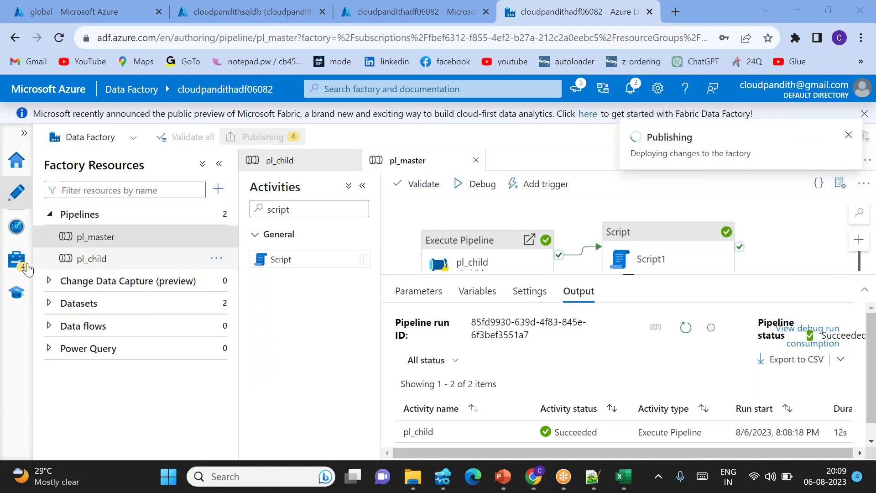
left_click(16, 226)
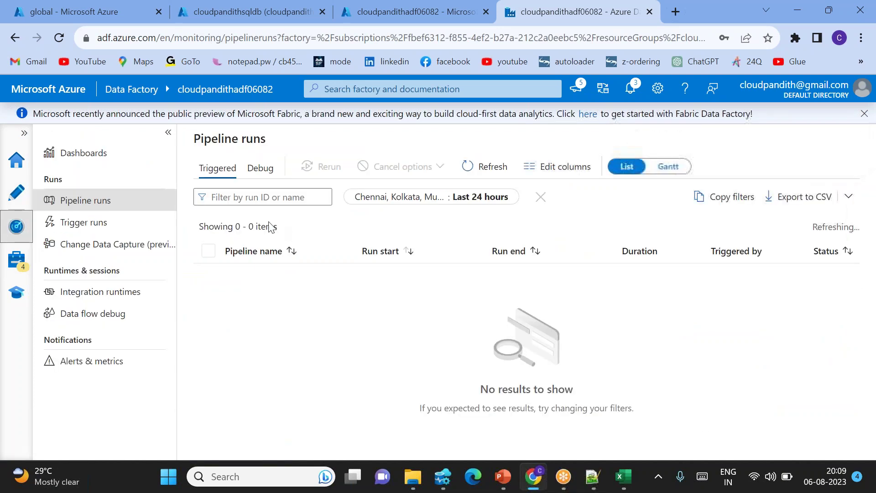
Compare the debug run ID in Pipeline runs with the logged runid, then return to authoring.
left_click(260, 167)
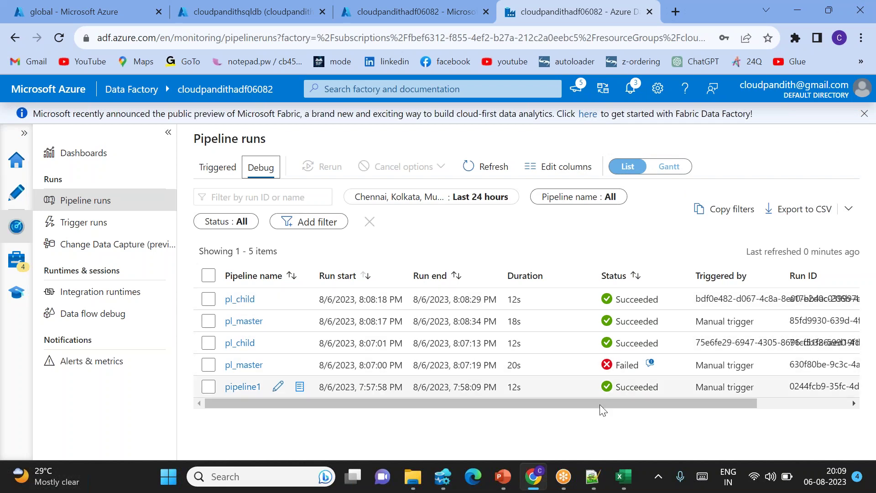
left_click_drag(599, 405, 730, 387)
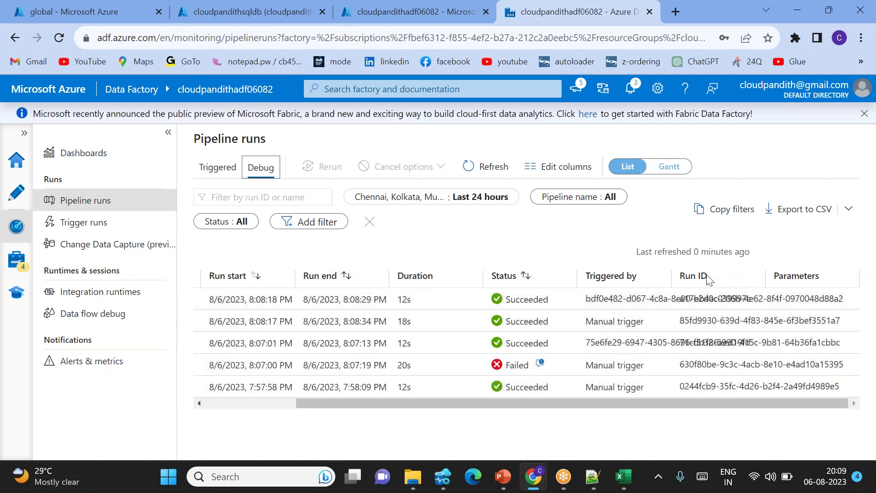
left_click_drag(670, 277, 768, 278)
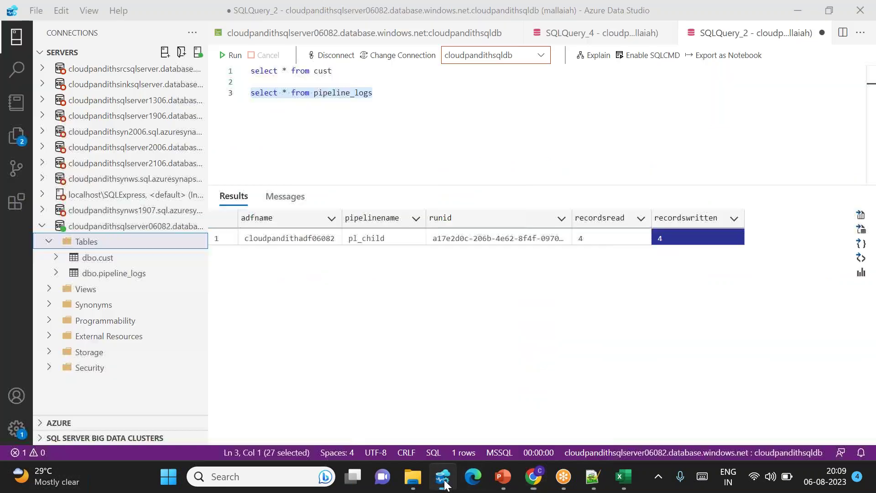
left_click(442, 476)
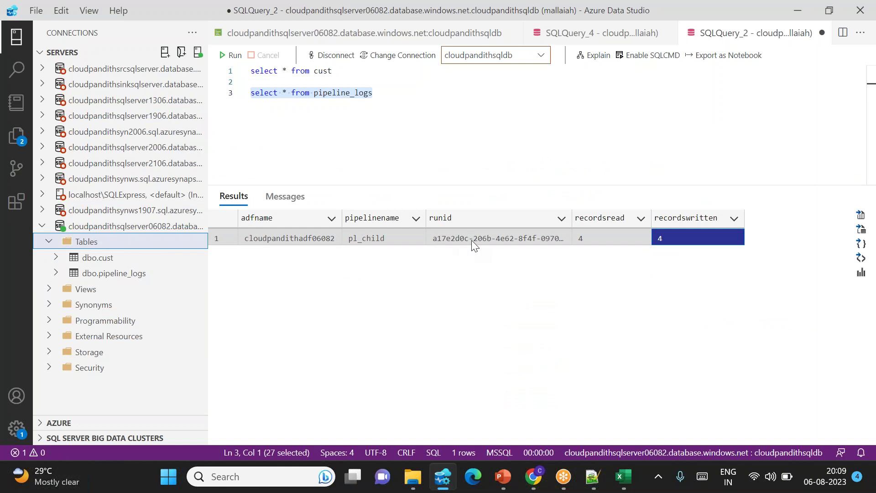
key("alt+Tab")
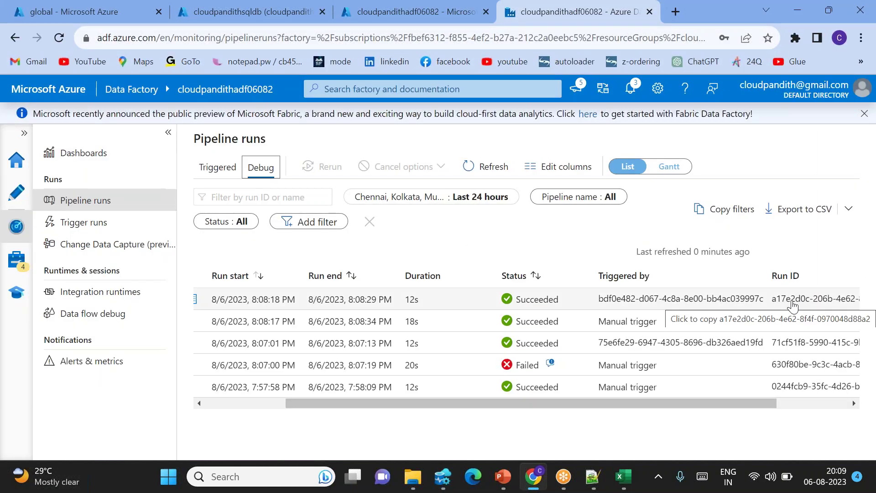
scroll(793, 306, "left", 2)
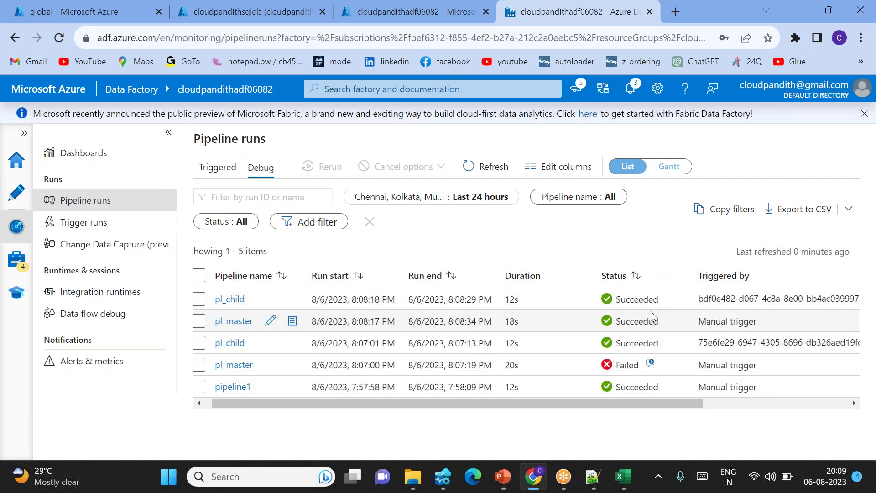
key("alt+Tab")
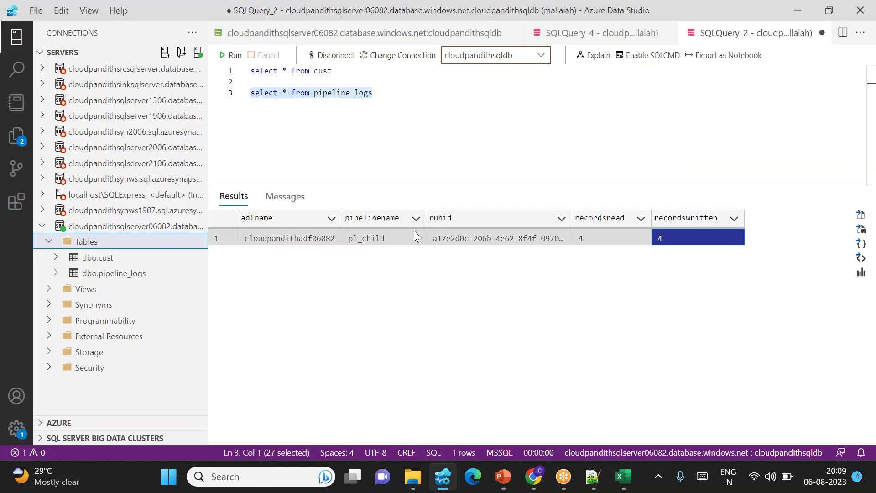
left_click(490, 240)
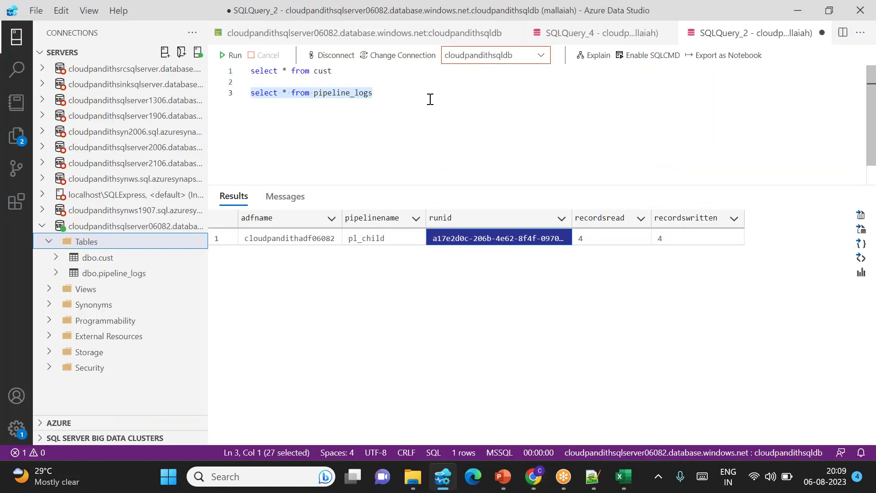
key("alt+Tab")
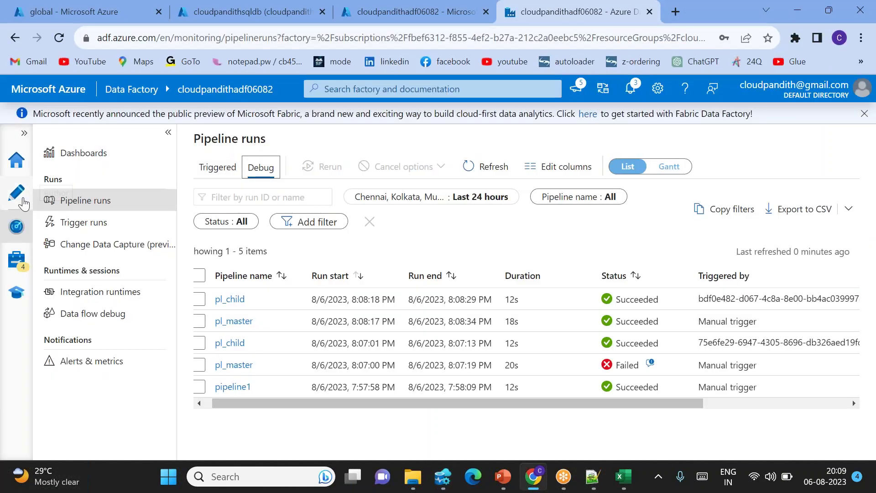
left_click(17, 193)
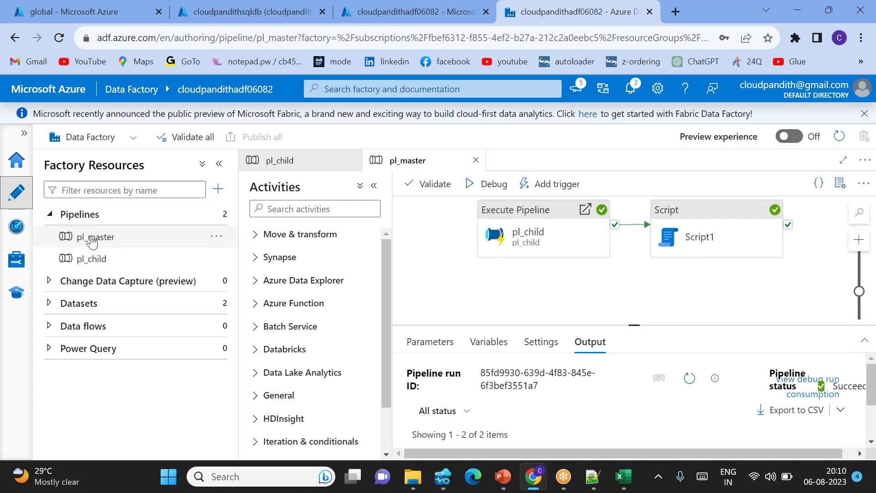
Add a new string parameter pl_param_username to pl_child.
left_click(101, 267)
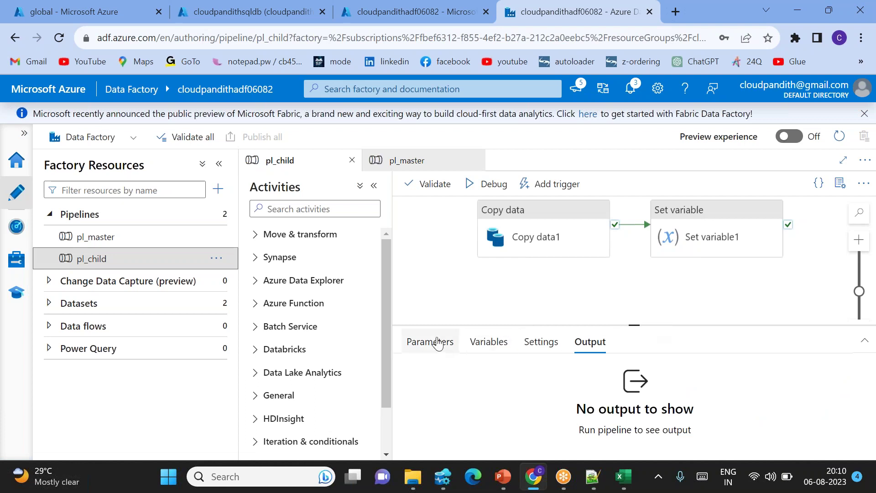
left_click(431, 343)
left_click(431, 380)
left_click(461, 426)
type("pl_param_username")
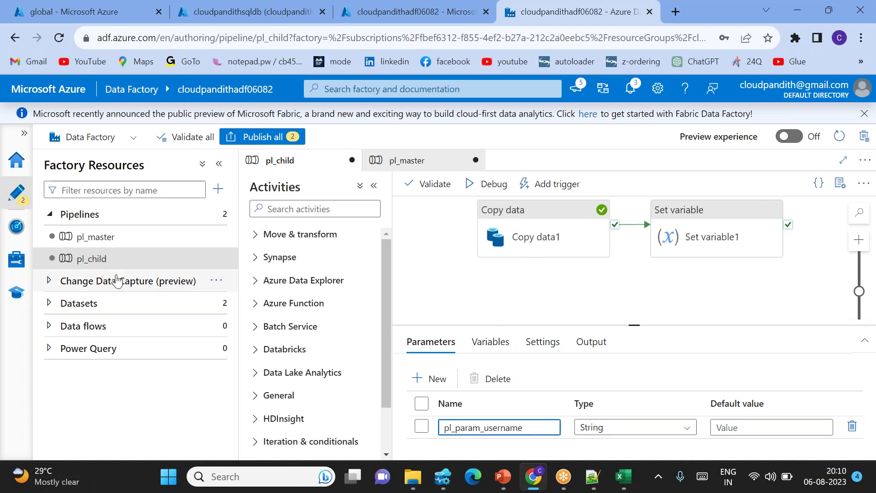
In pl_master's Execute Pipeline settings, set pl_param_username to a quoted username string.
left_click(98, 237)
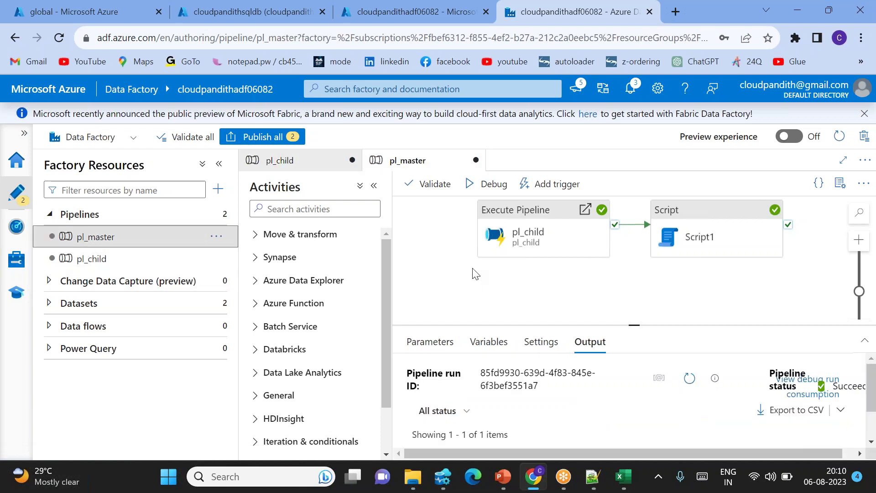
left_click(543, 235)
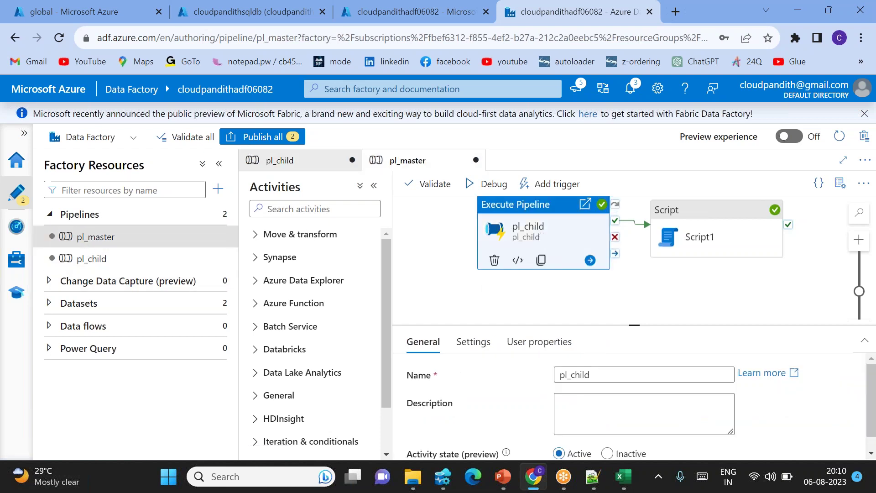
left_click(473, 342)
scroll(457, 425, "down", 1)
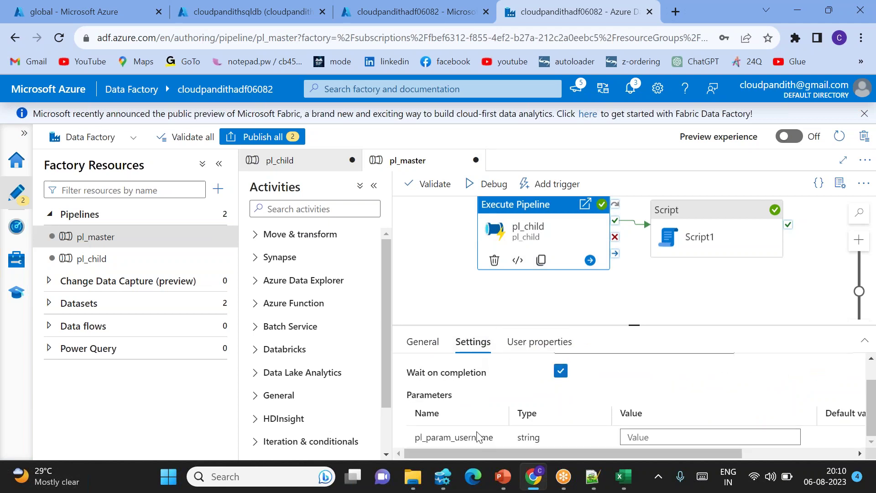
left_click(653, 434)
type("\"")
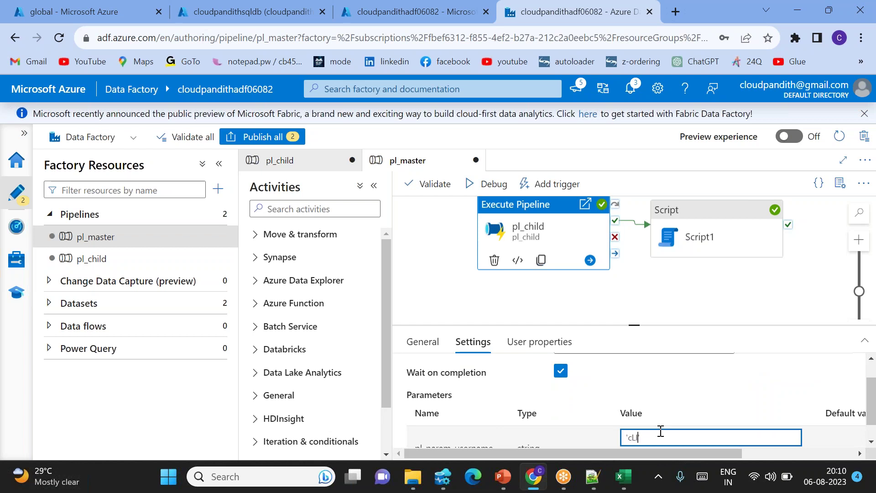
type("Cloudpandith-Ms")
key("BackSpace")
In pl_child's Set variable1 settings, add a username return value of type Expression.
left_click(94, 259)
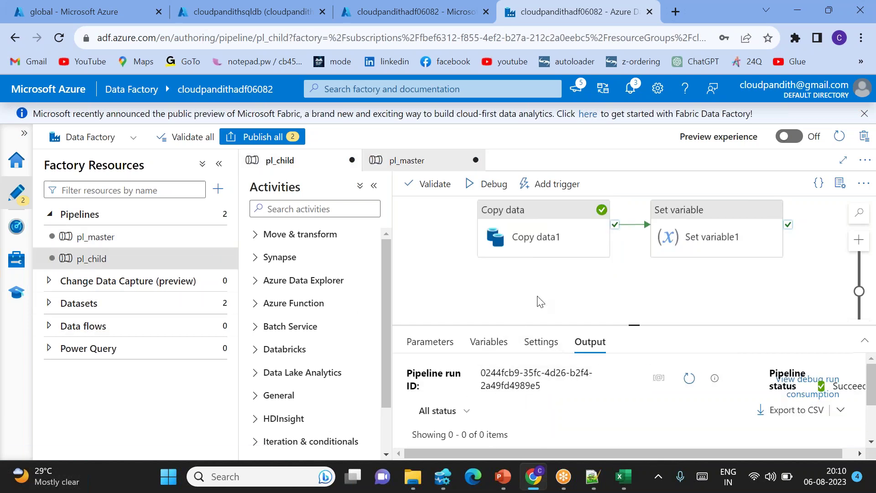
left_click(519, 231)
left_click(701, 220)
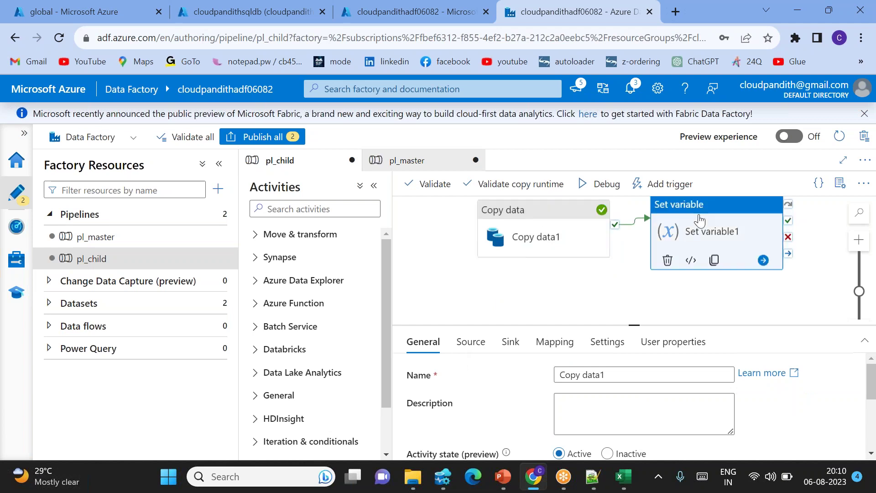
left_click(475, 342)
scroll(534, 382, "down", 3)
scroll(557, 397, "up", 3)
scroll(557, 397, "right", 1)
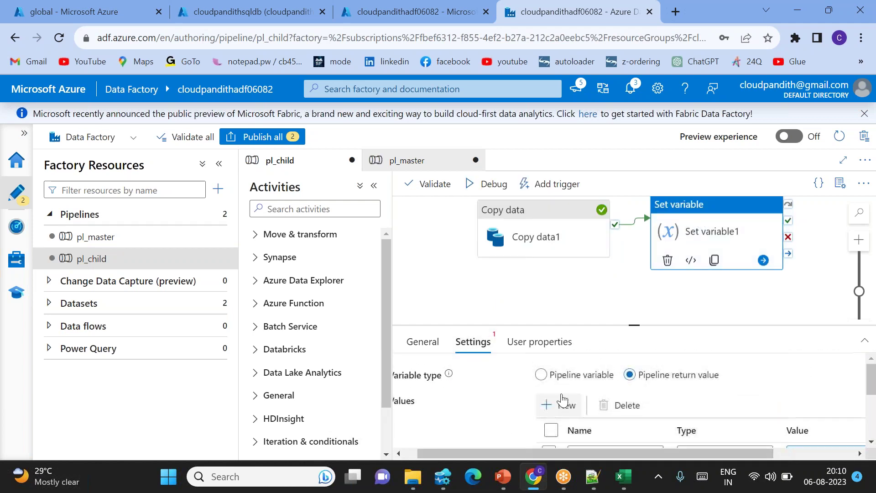
left_click(563, 404)
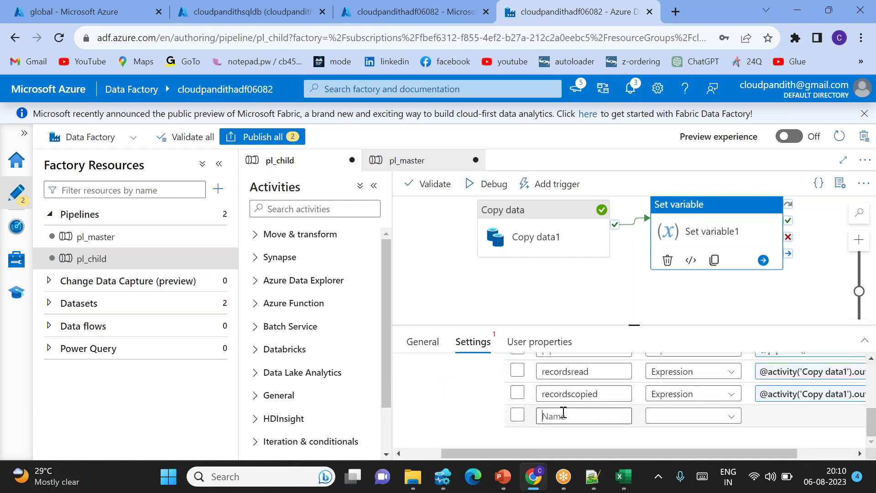
type("username")
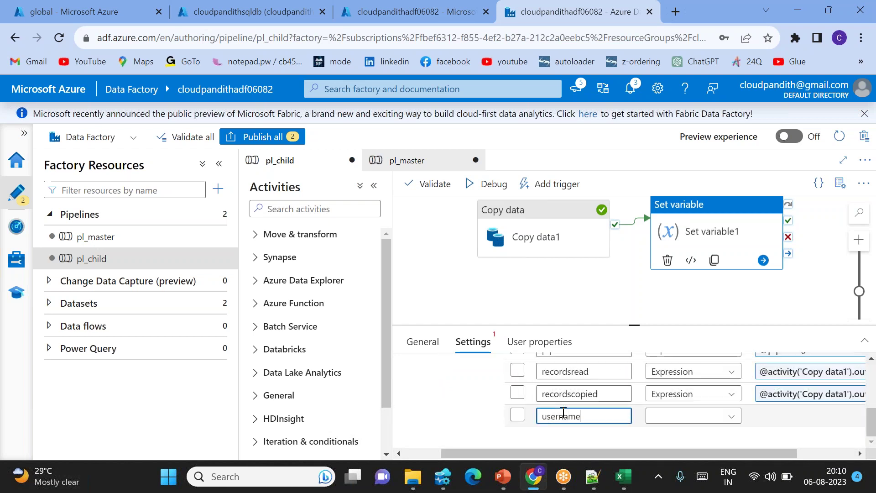
left_click(675, 416)
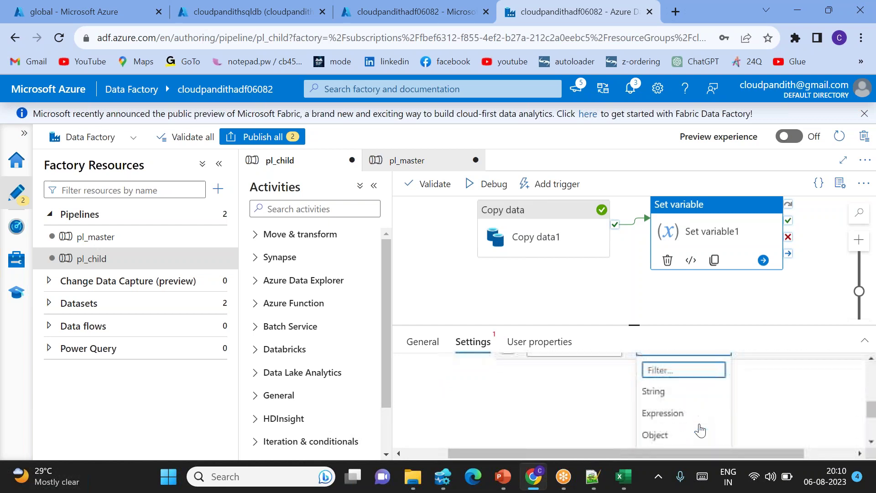
left_click(664, 405)
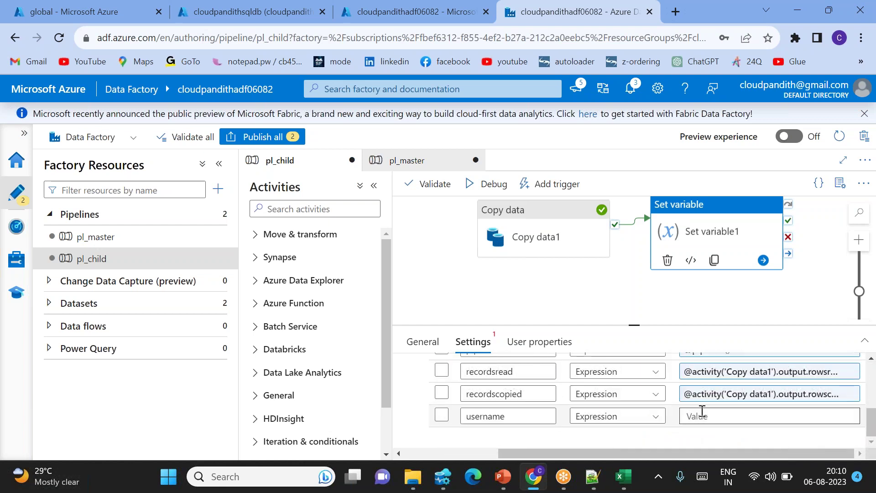
Delete the username return value row again.
left_click(442, 415)
scroll(554, 413, "up", 3)
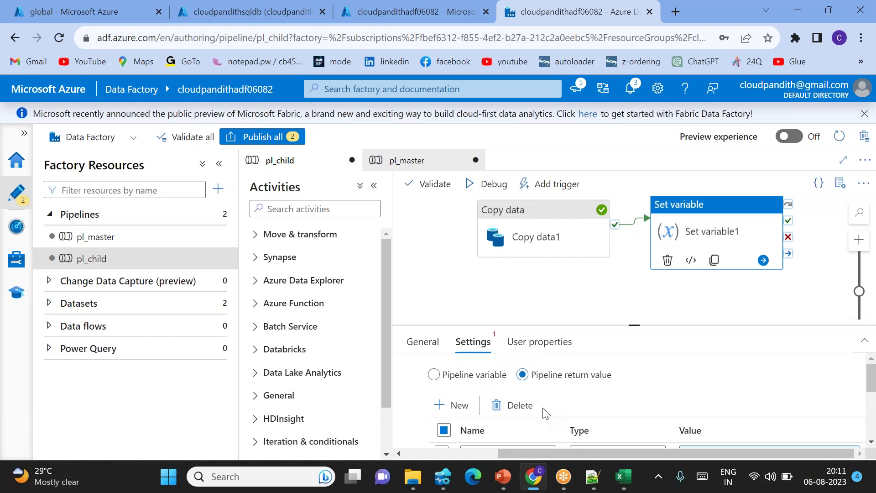
left_click(523, 407)
scroll(600, 406, "down", 2)
scroll(598, 401, "up", 5)
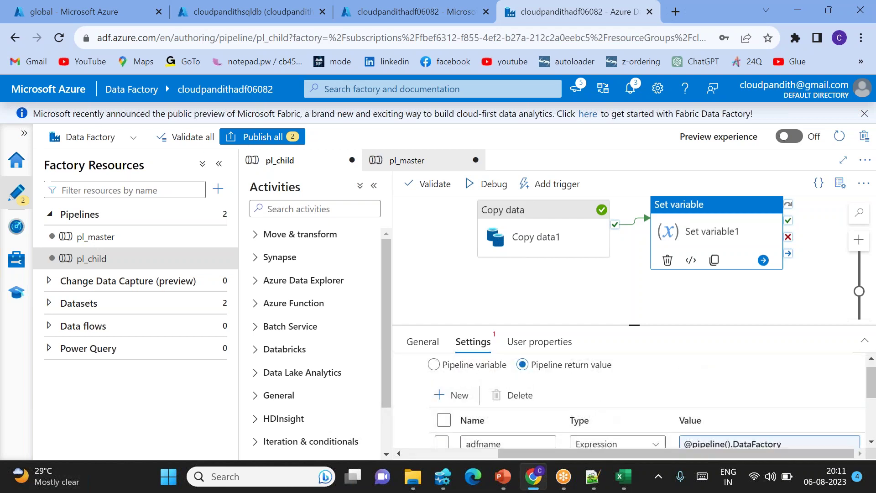
left_click(286, 210)
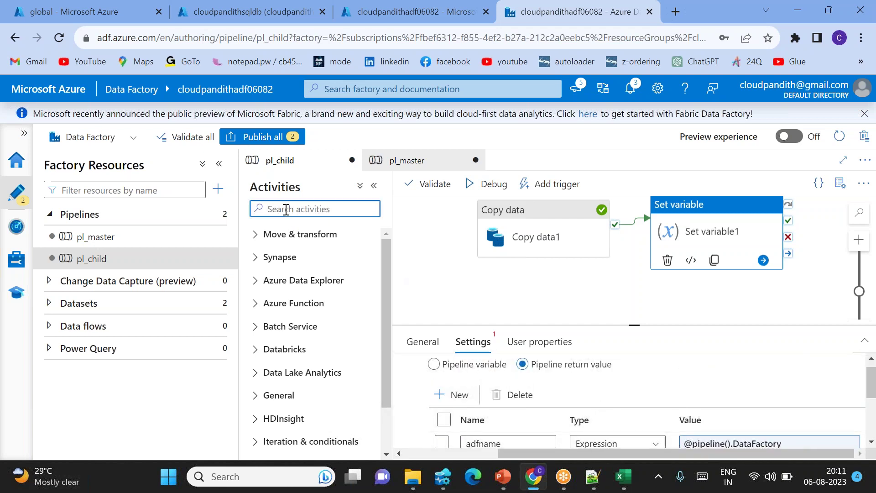
Add a Set variable2 activity to pl_child that runs after Copy data1 succeeds.
type("set")
left_click_drag(296, 253, 618, 285)
left_click_drag(527, 289, 468, 290)
left_click_drag(570, 314, 619, 300)
left_click_drag(521, 216, 593, 294)
left_click(580, 298)
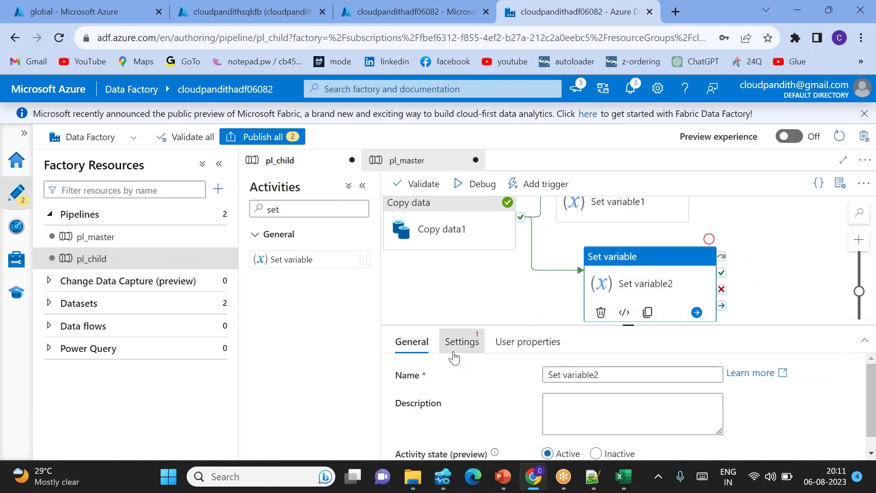
left_click(462, 342)
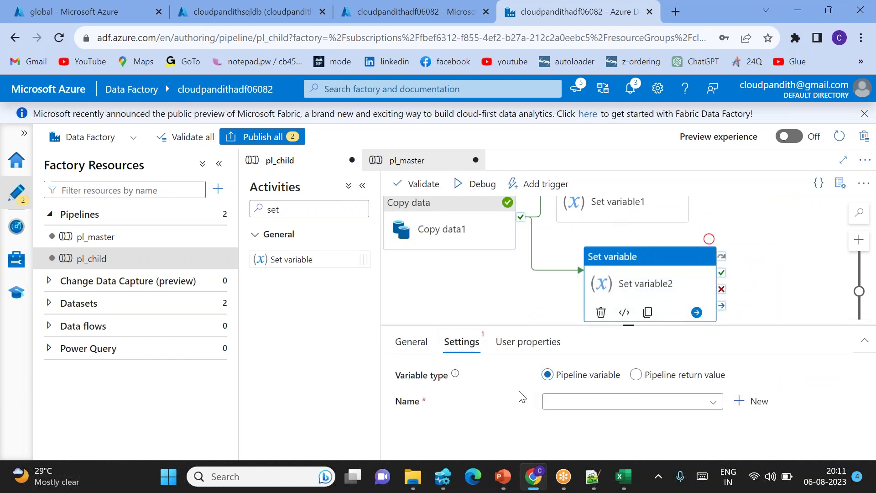
Add a new string pipeline variable pl_var_username to pl_child.
left_click(479, 308)
left_click(479, 342)
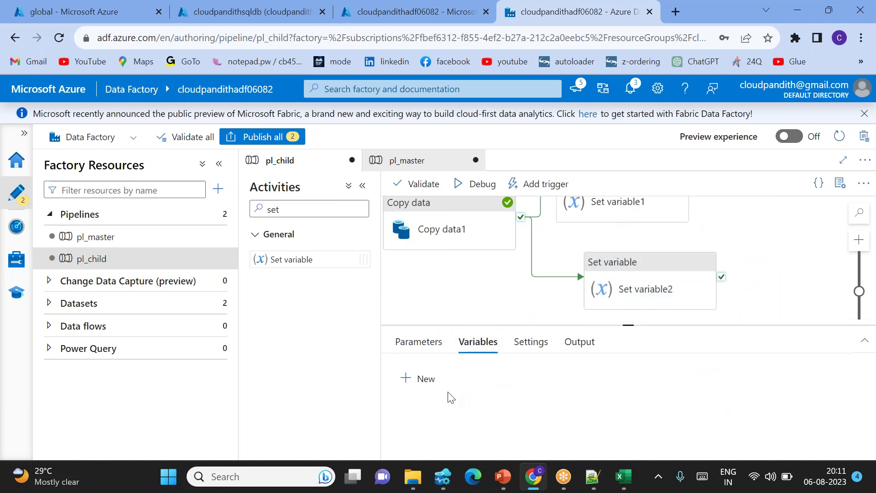
left_click(417, 378)
left_click(449, 429)
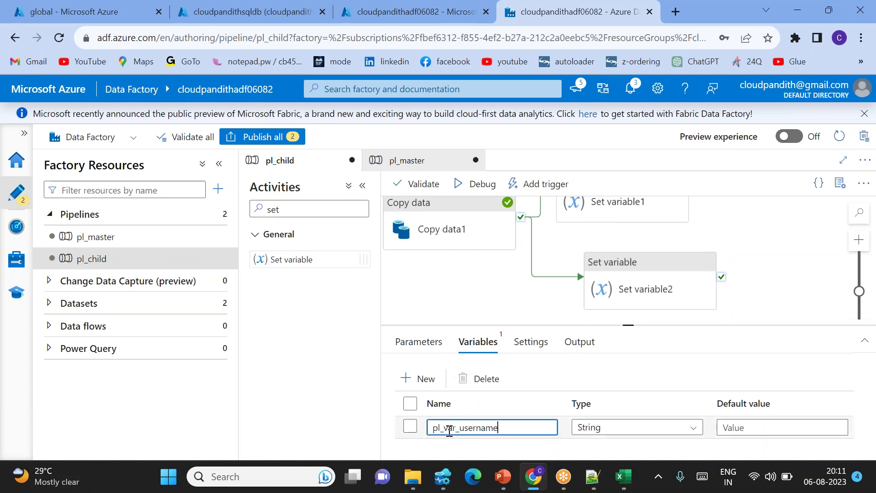
left_click(641, 294)
left_click(609, 404)
left_click(588, 419)
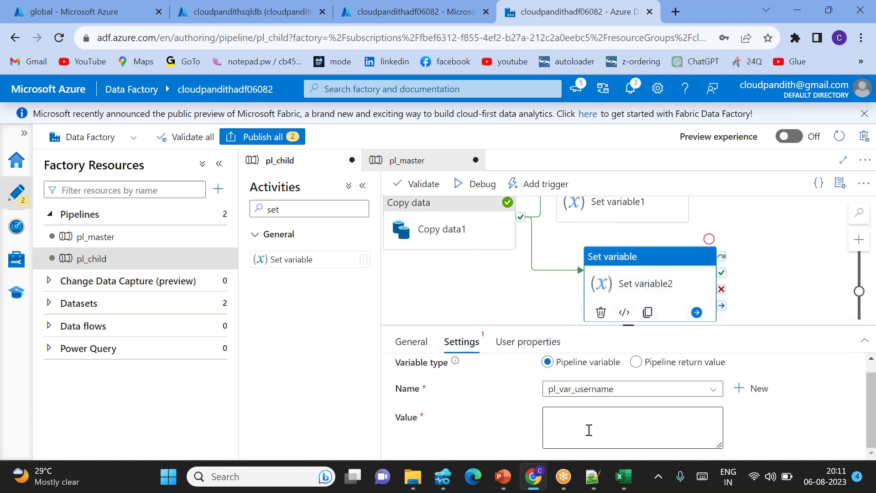
left_click(592, 427)
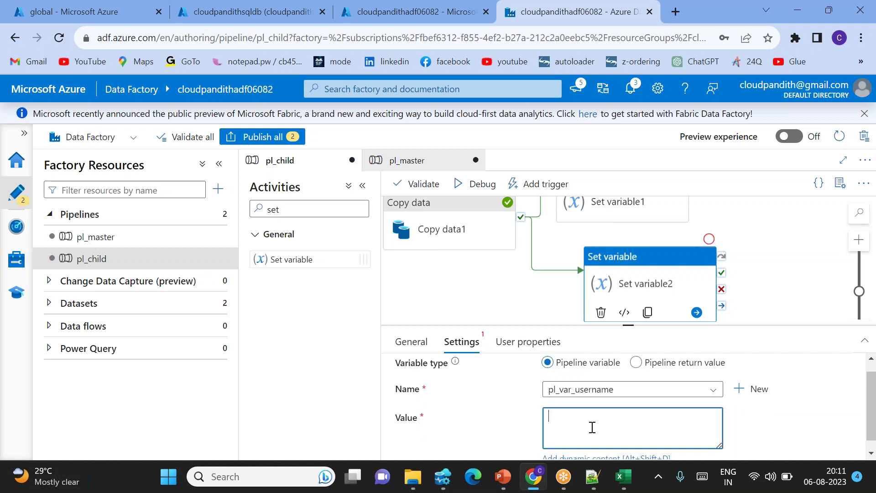
scroll(611, 439, "down", 1)
left_click(587, 446)
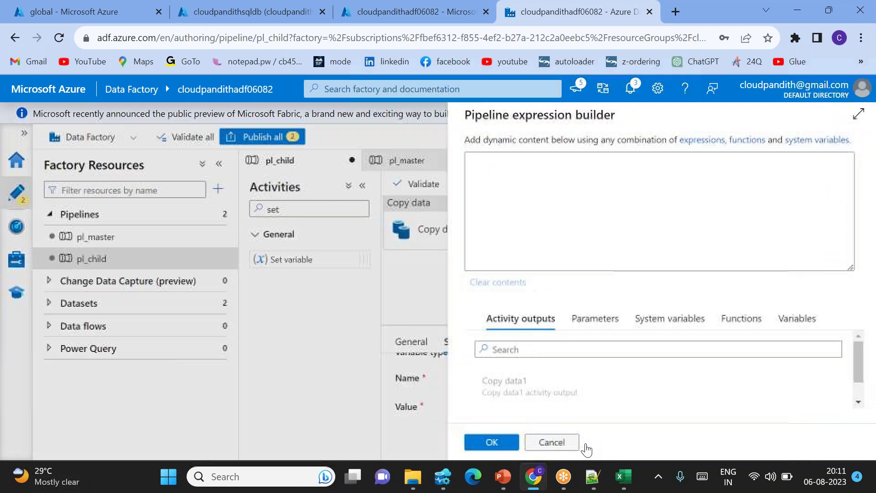
left_click(589, 319)
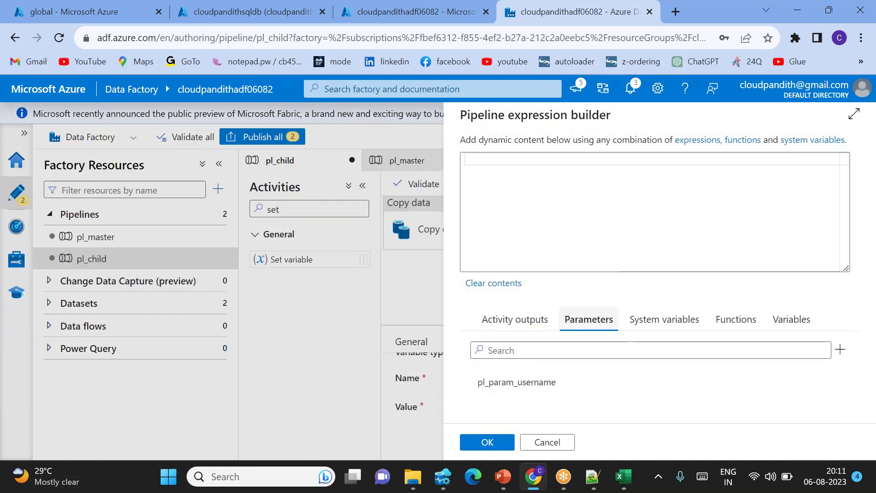
left_click(525, 384)
left_click(483, 441)
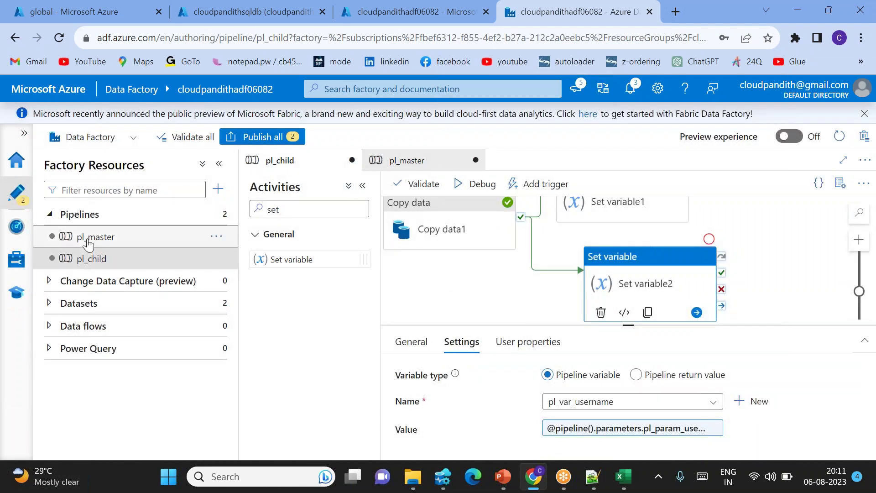
left_click(203, 236)
Debug-run pl_master and refresh the pipeline runs list until the new runs appear.
left_click(489, 183)
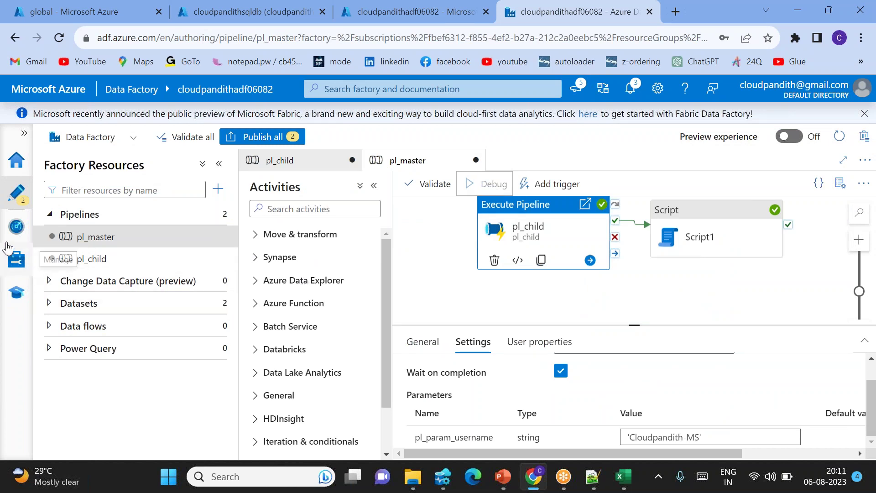
left_click(16, 230)
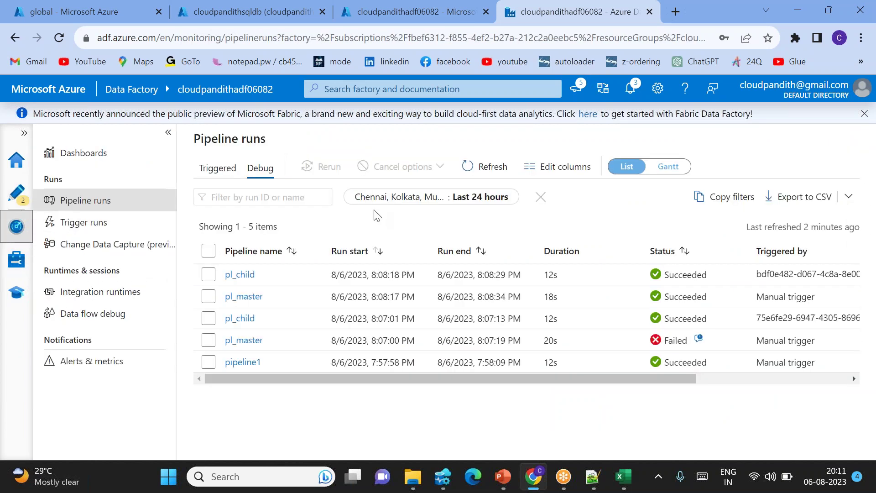
left_click(500, 174)
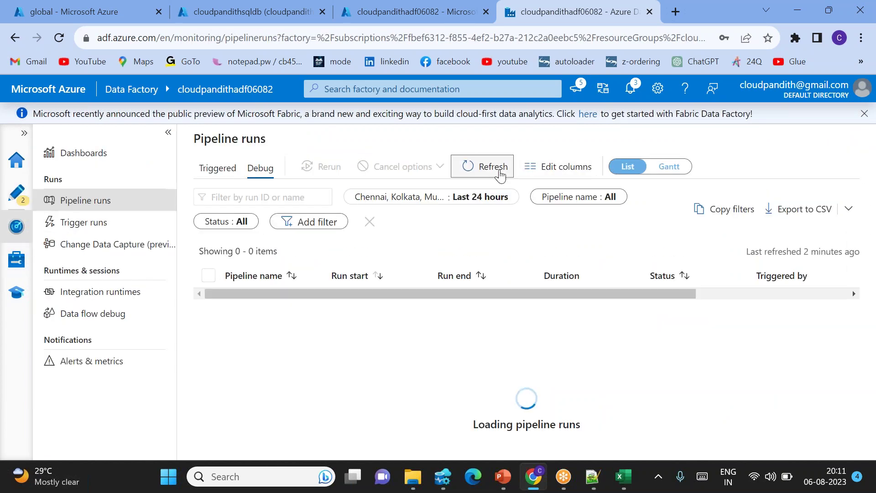
left_click(500, 175)
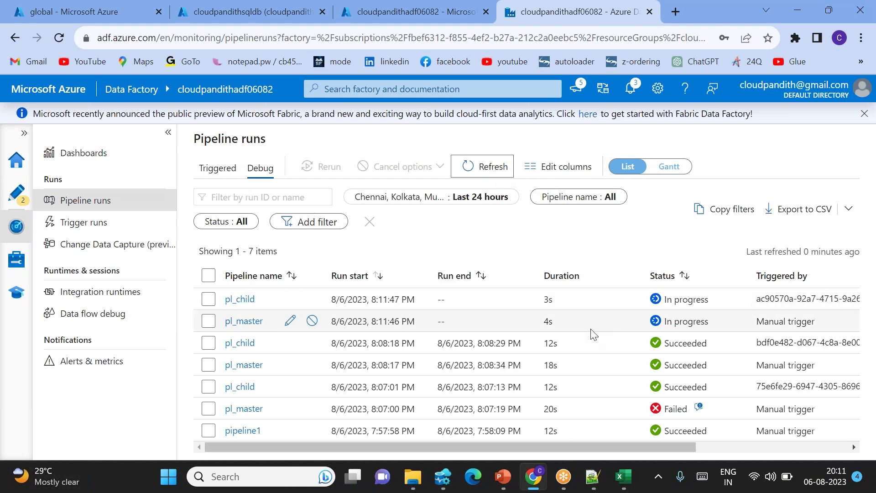
Check the username parameter value passed to the newest pl_child run.
scroll(590, 328, "right", 5)
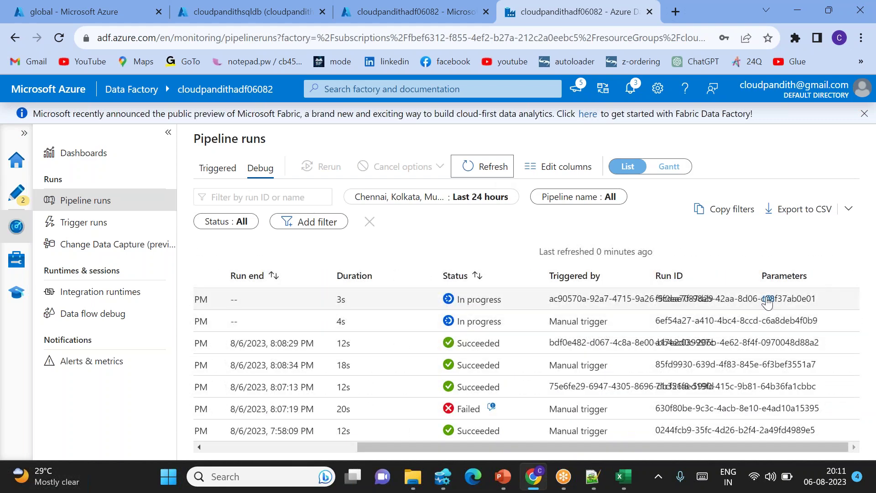
left_click(767, 300)
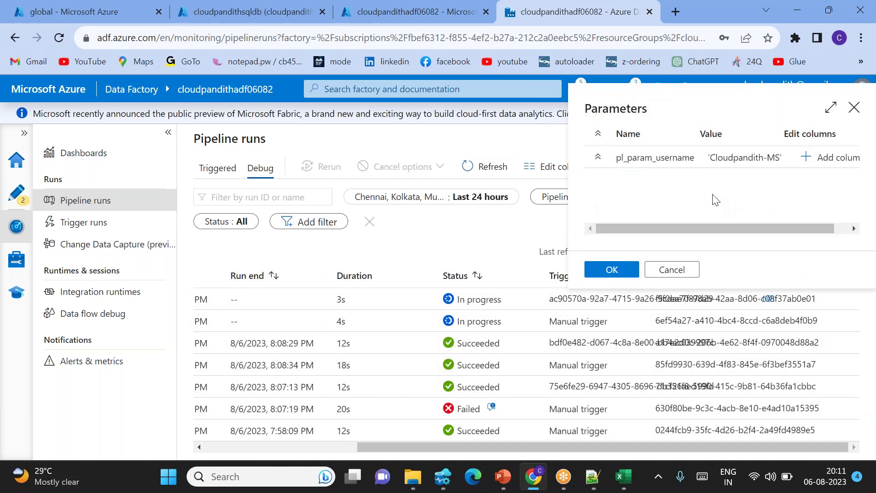
double_click(736, 158)
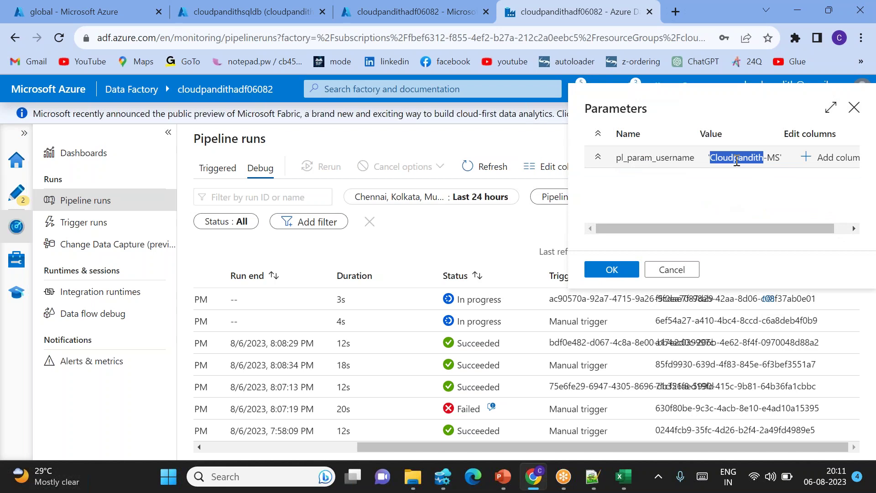
left_click(855, 108)
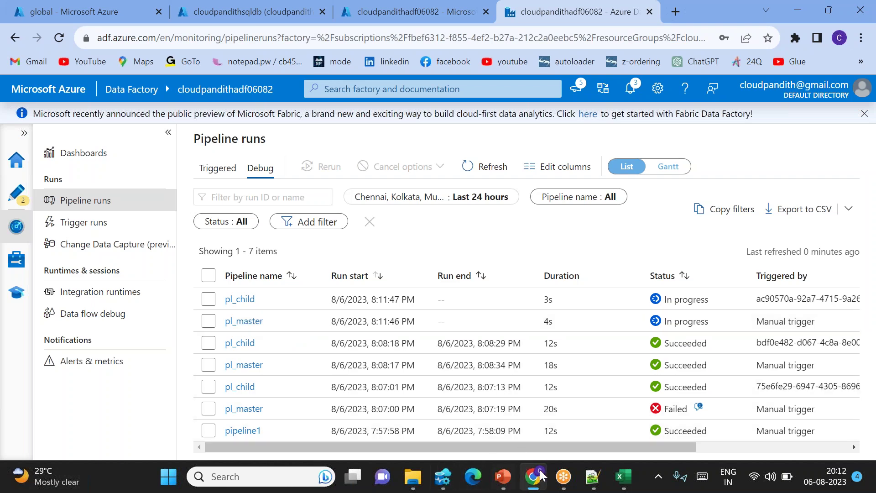
Start the PowerPoint slide show and reveal quiz question Q1 with answer options A–D.
mouse_move(503, 476)
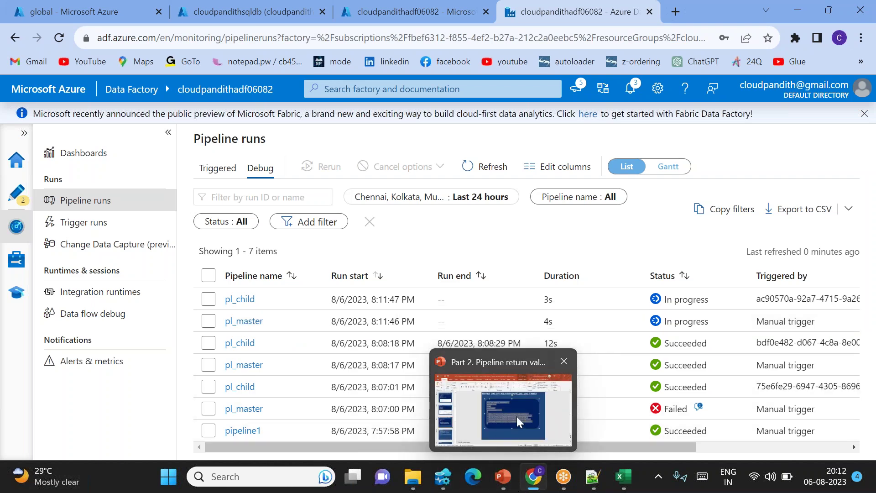
left_click(487, 427)
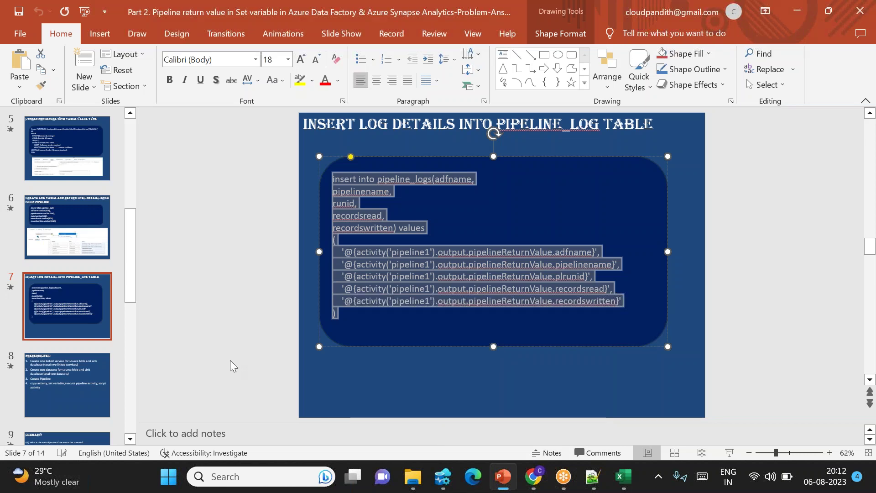
left_click(730, 453)
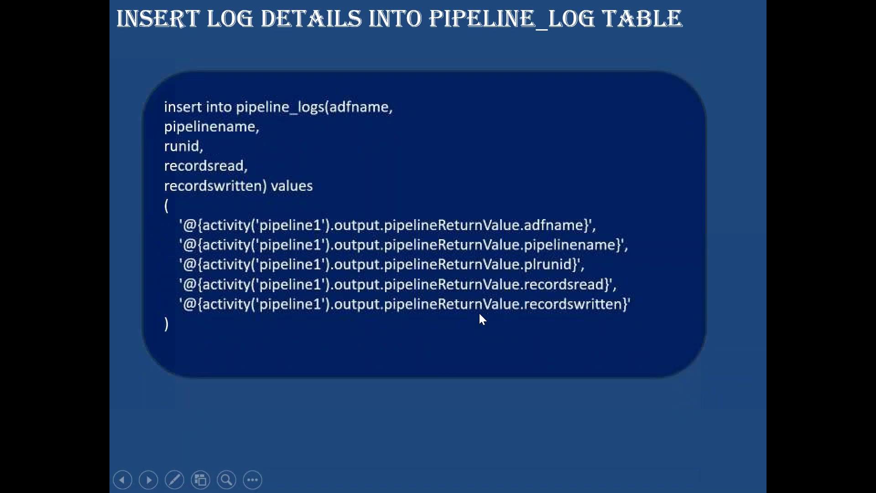
key("Right")
key("Right")
key("Right")
key("Right")
key("Right")
key("Right")
key("Right")
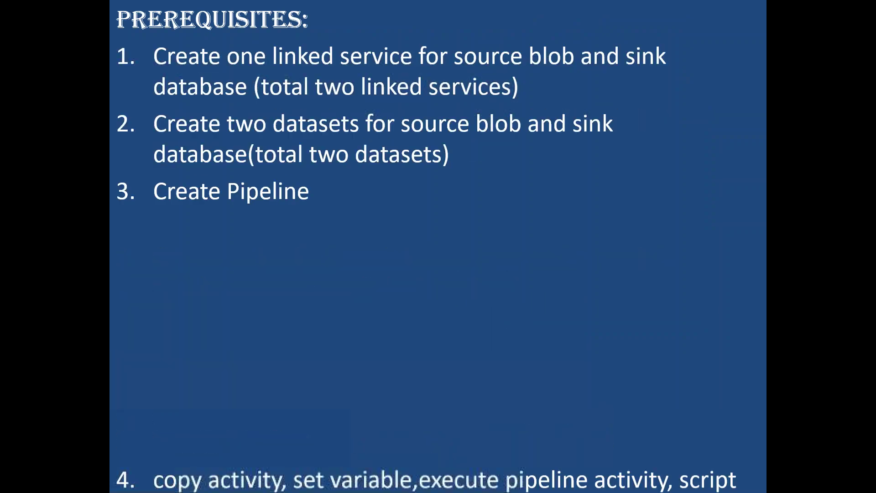
key("Right")
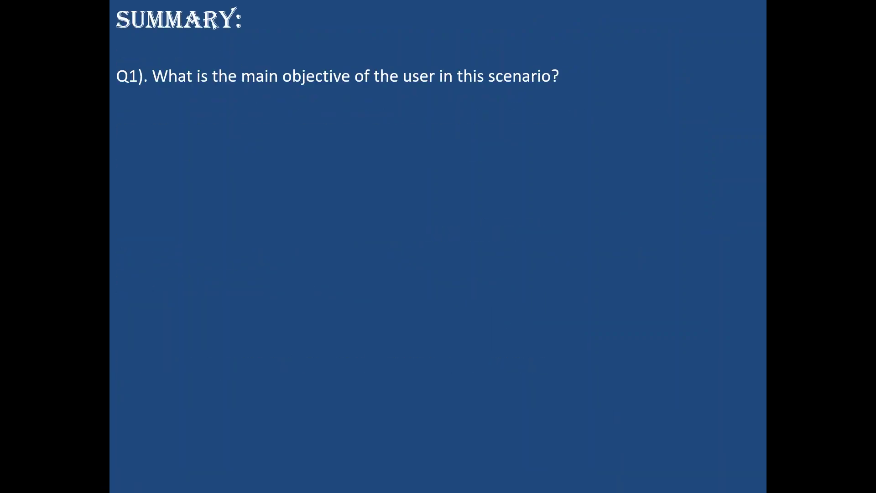
key("Right")
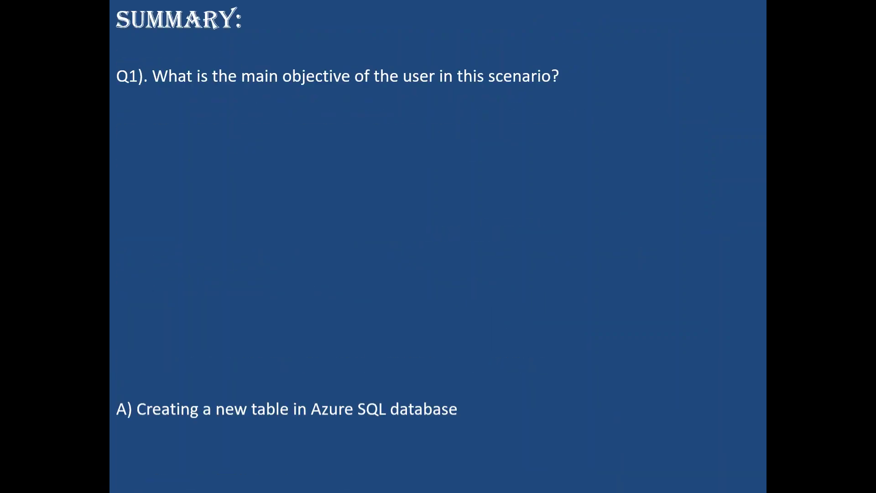
key("Right")
key("Right")
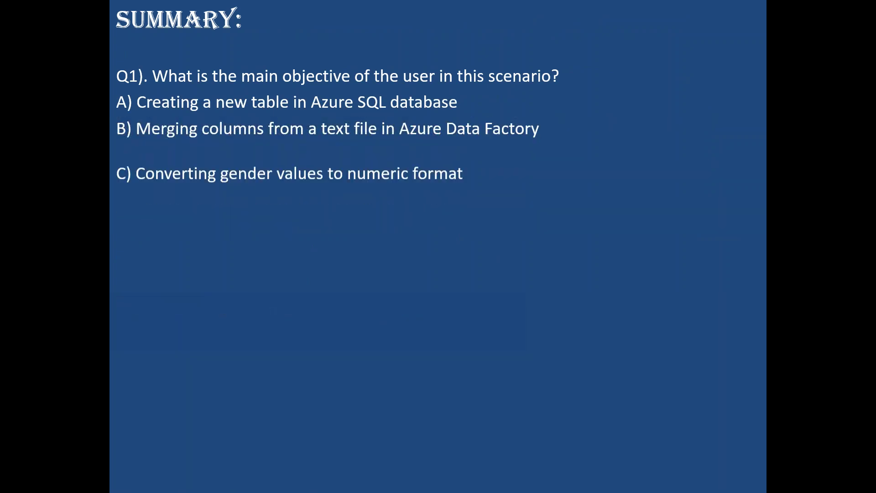
key("Right")
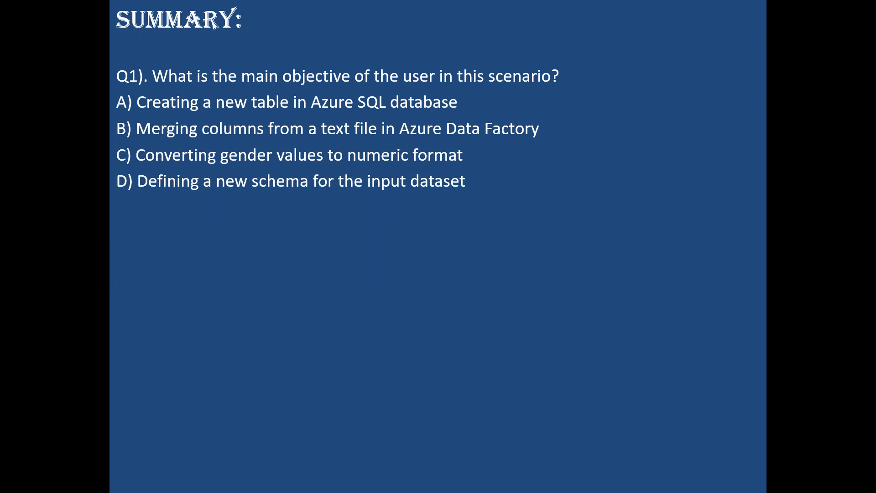
Reveal question Q2 and all its answer options, then end the slide show.
key("Right")
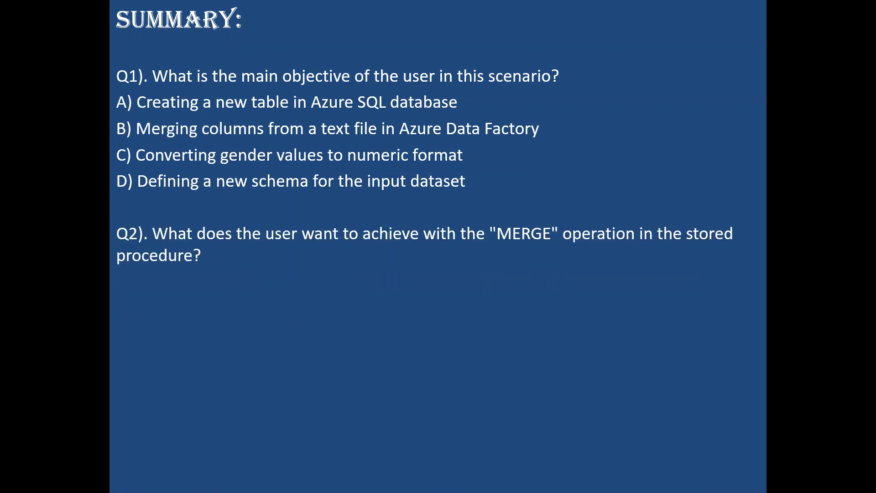
key("Right")
key("Right")
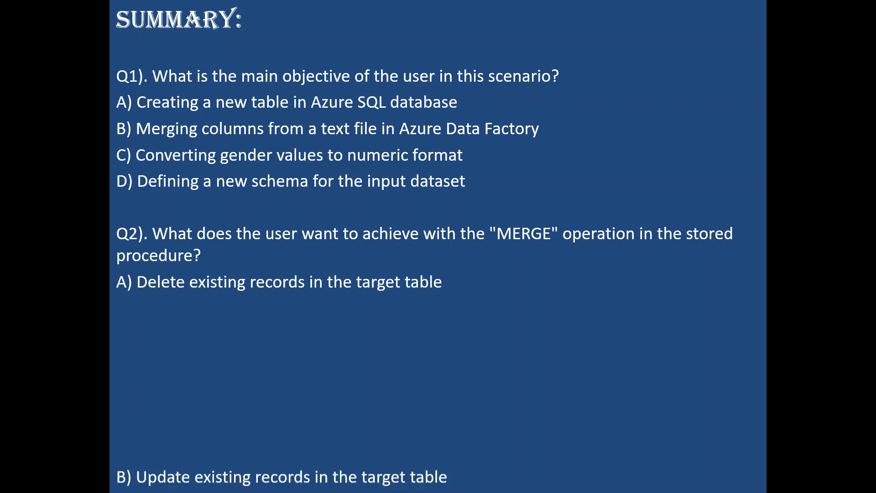
key("Right")
key("Right")
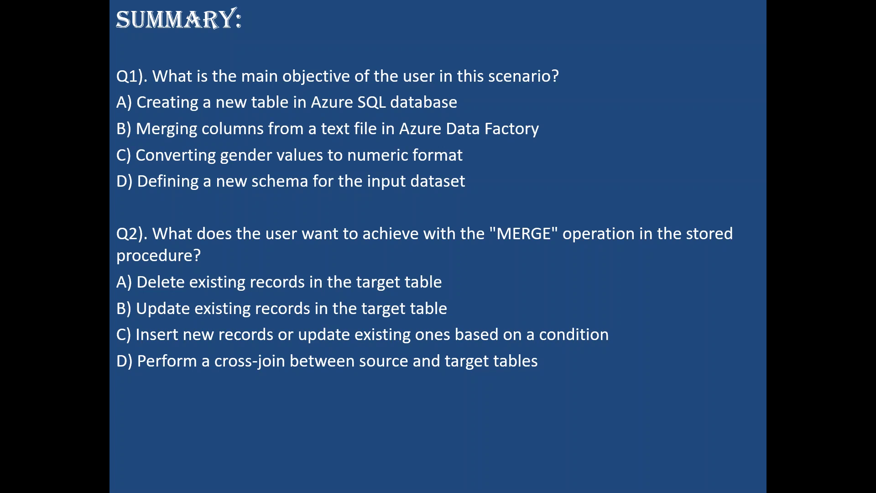
key("Escape")
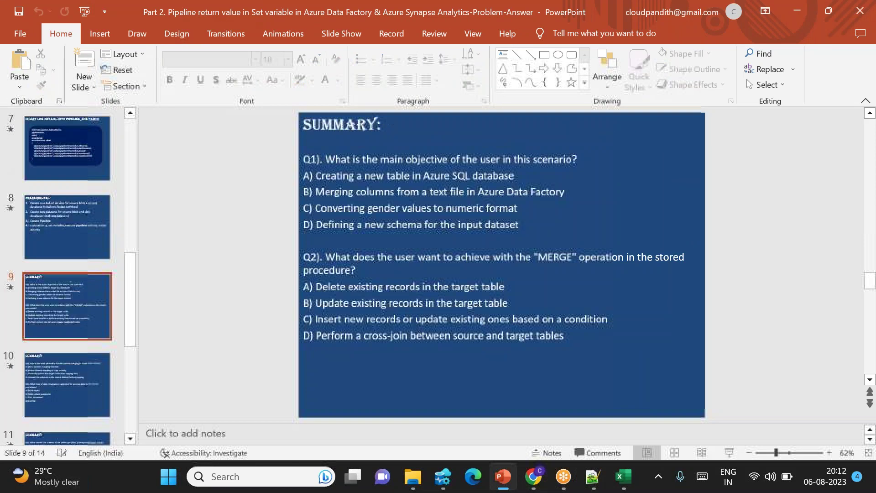
Run 'select * from cust' in Azure Data Studio and select the four result rows.
left_click(533, 477)
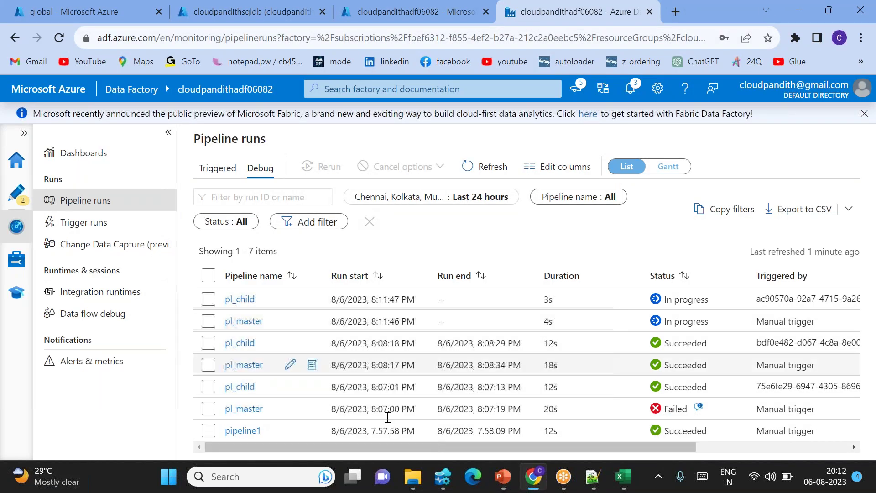
left_click(442, 477)
left_click_drag(345, 69, 242, 83)
left_click_drag(352, 72, 251, 71)
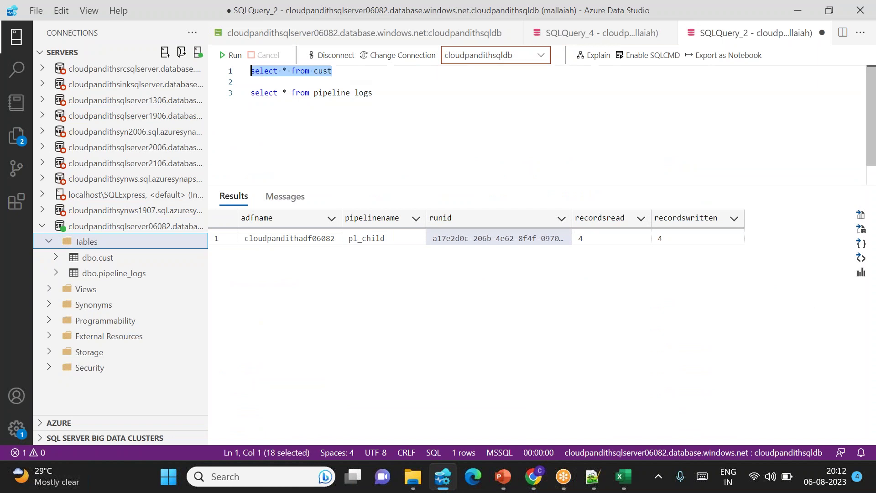
left_click(233, 55)
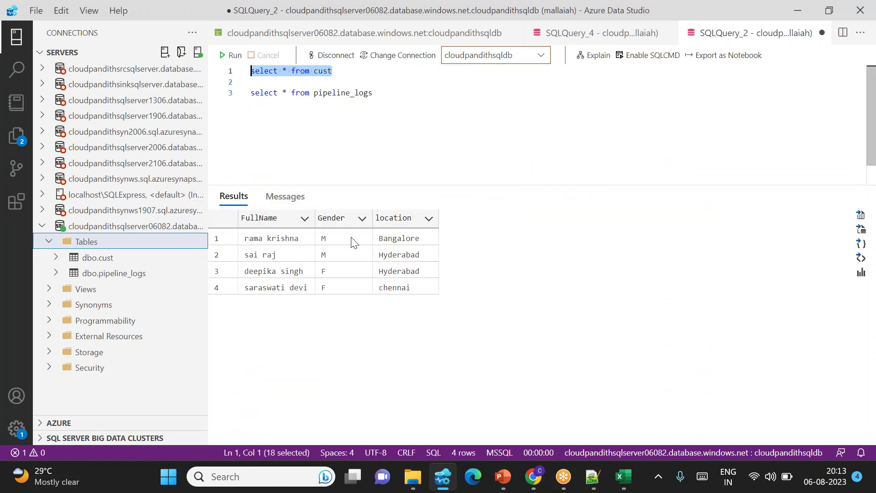
left_click_drag(282, 245, 388, 284)
Return to PowerPoint and resume the slide show on the Summary quiz slide.
key("alt+Tab")
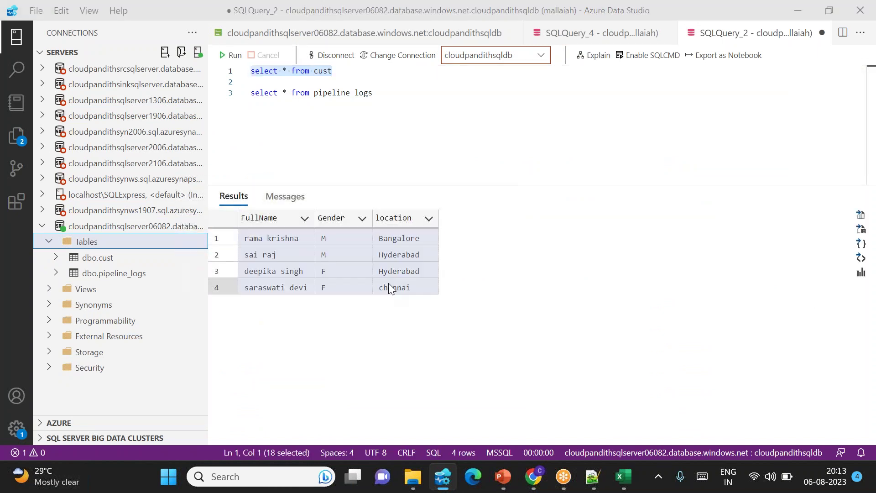
mouse_move(503, 477)
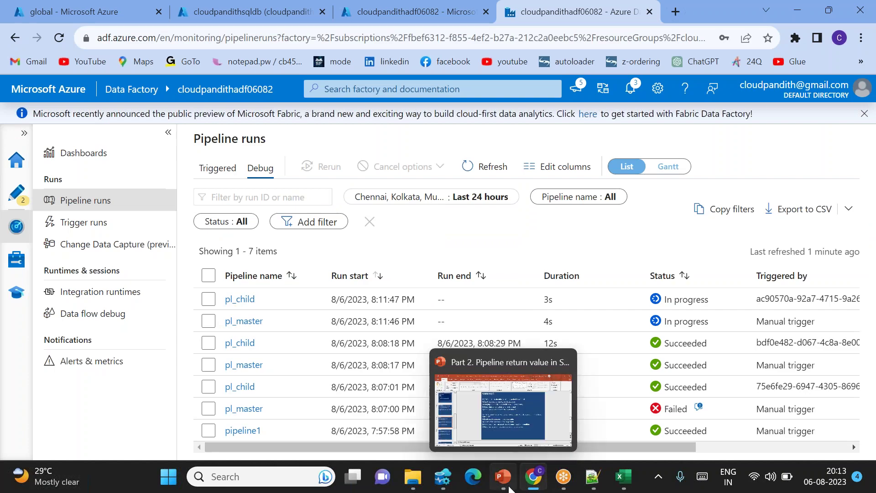
left_click(519, 424)
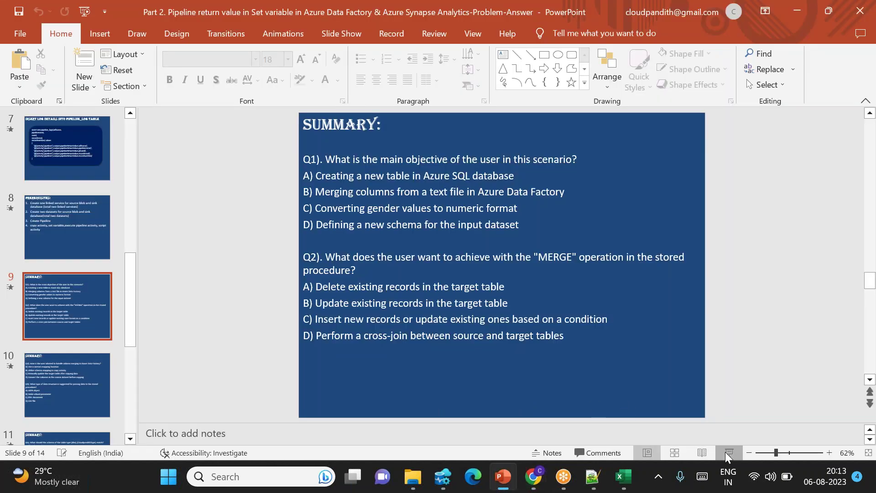
left_click(725, 452)
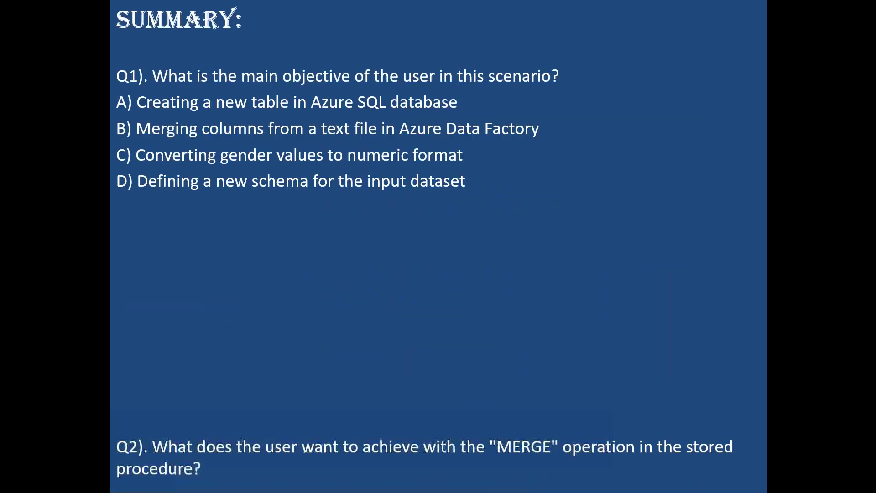